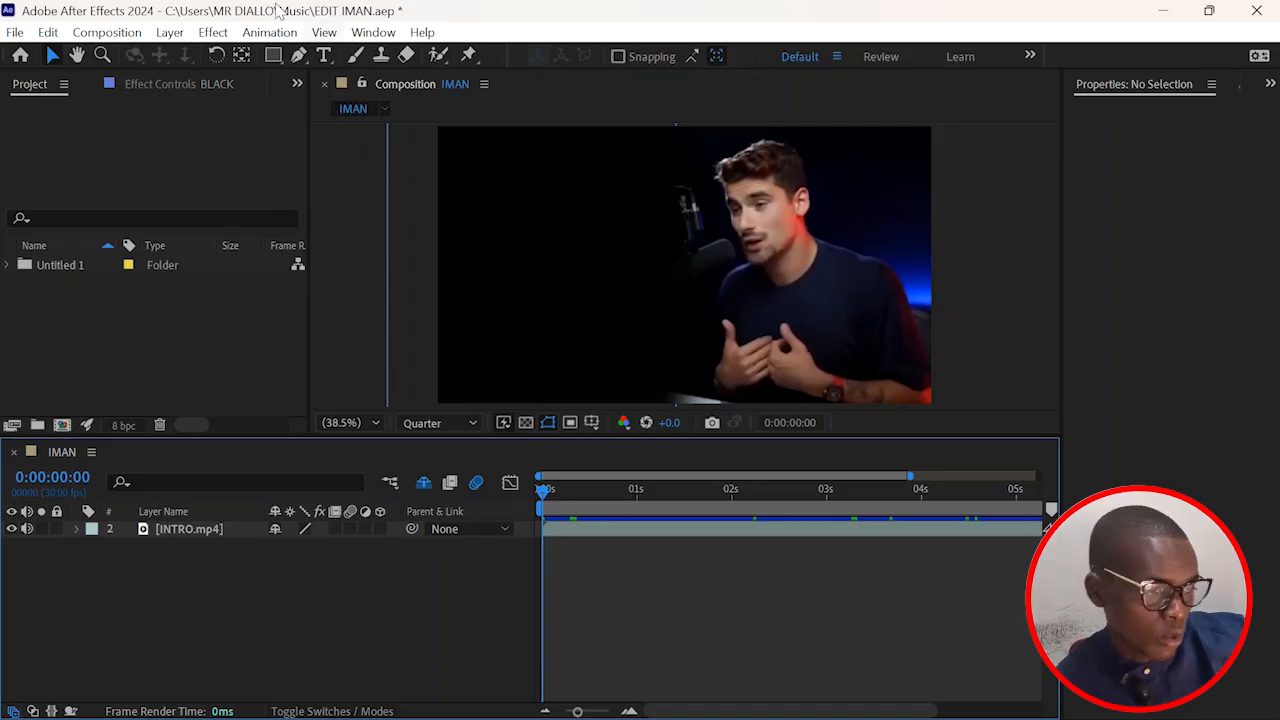
Step: Draw a rounded rectangle about 708 px tall over the frame's dark left half, with black fill and a 4 px white stroke
left_click(274, 56)
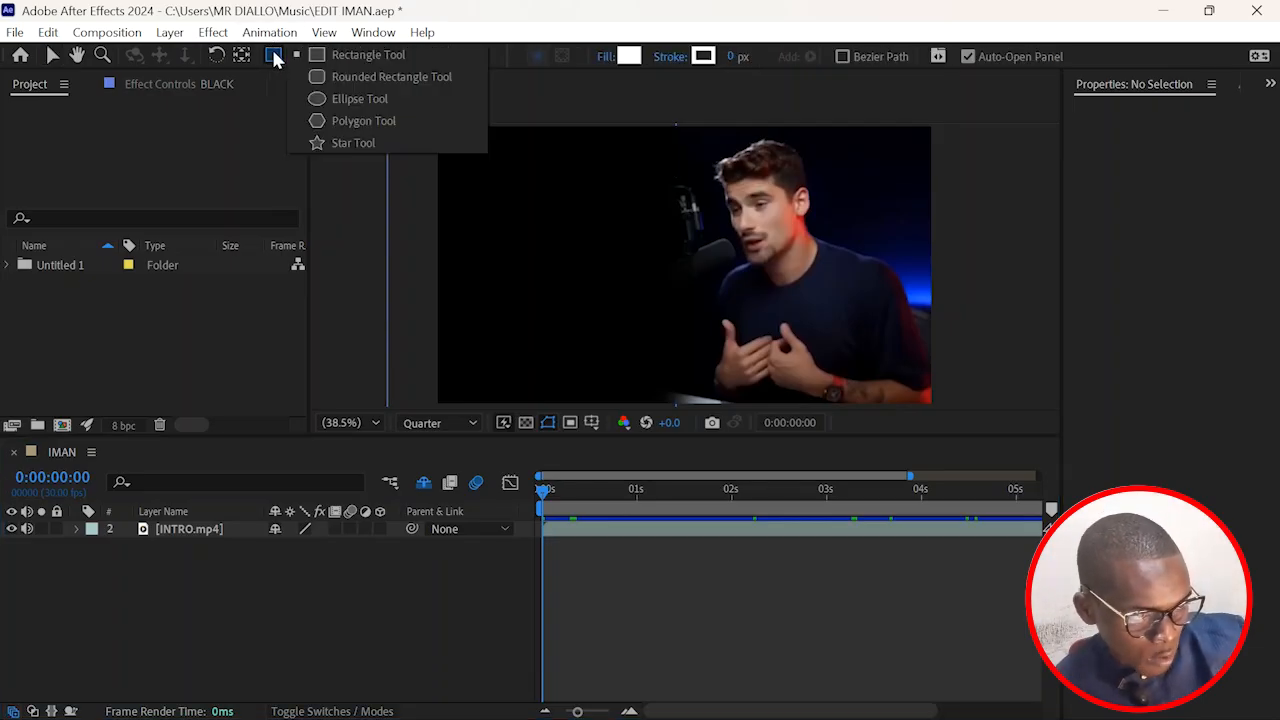
left_click(347, 78)
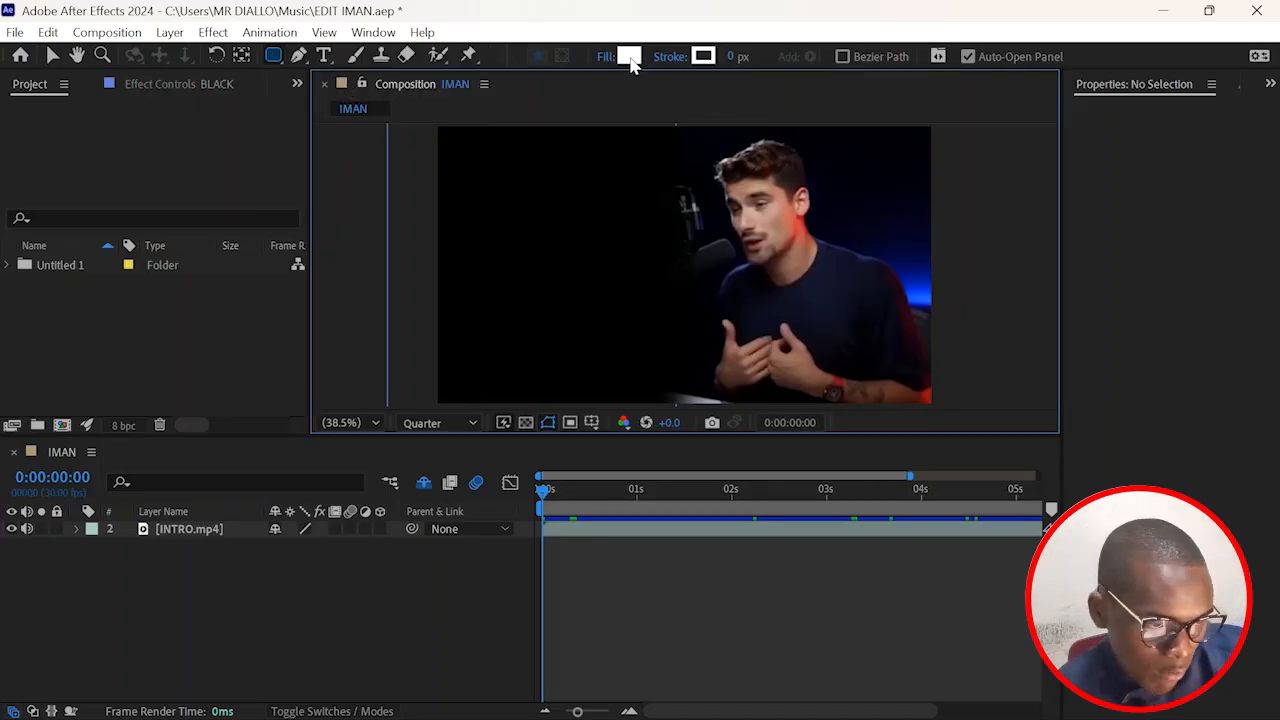
left_click(629, 57)
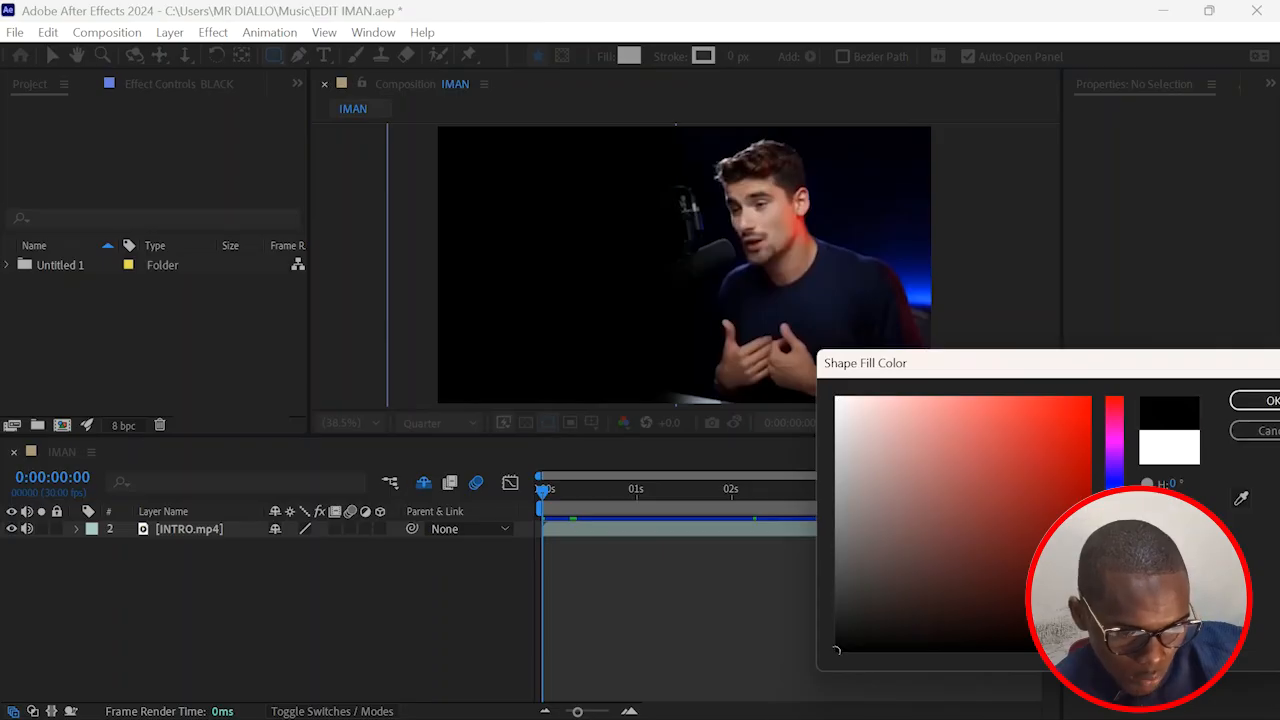
left_click(1255, 401)
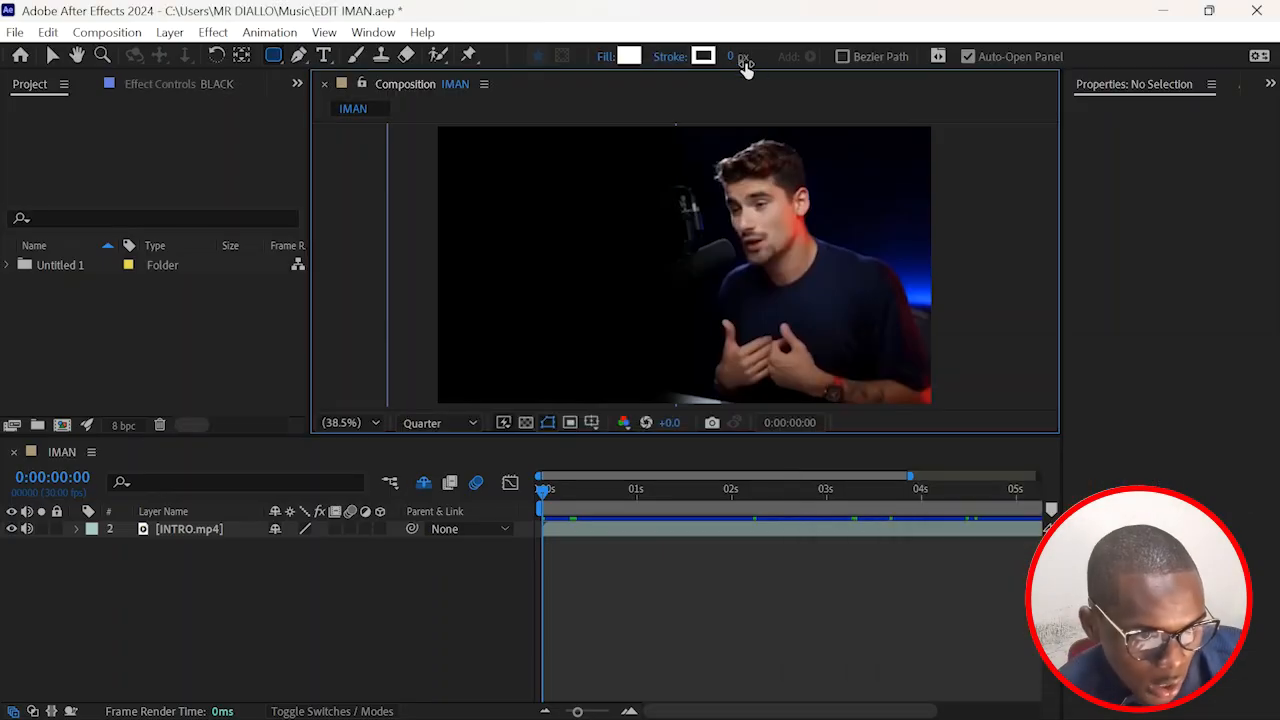
left_click_drag(731, 59, 725, 56)
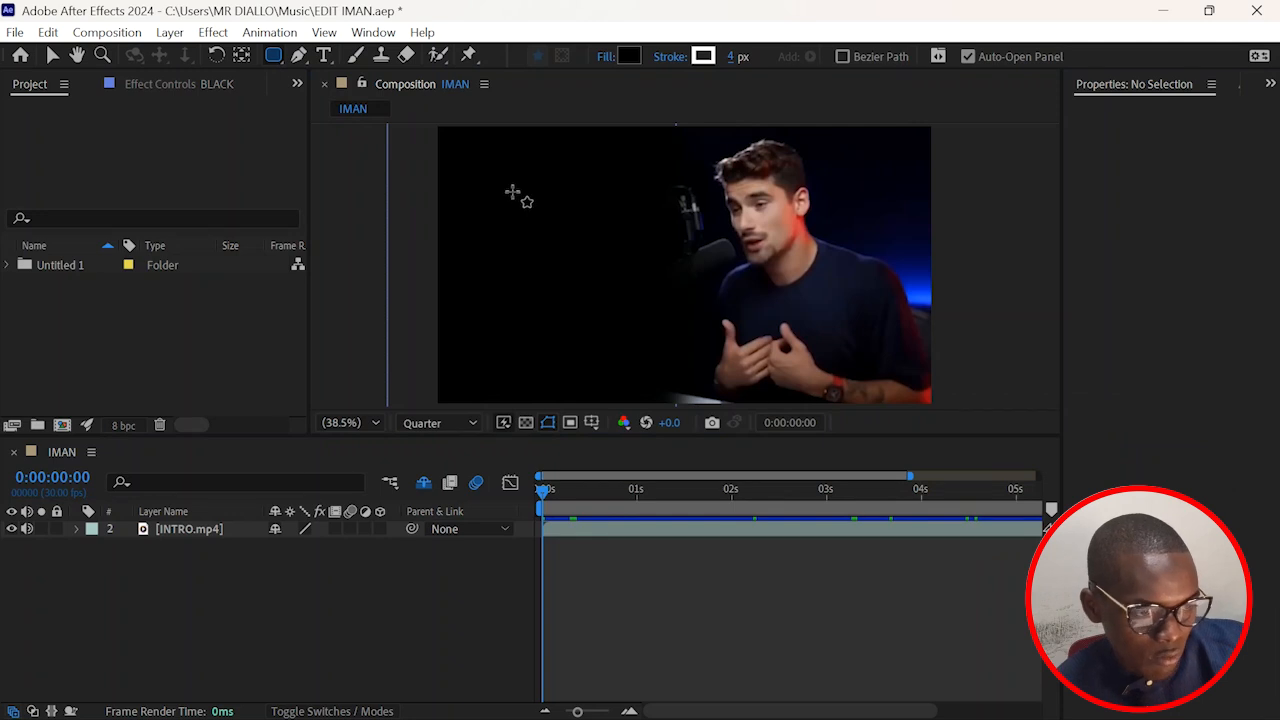
left_click_drag(469, 168, 622, 350)
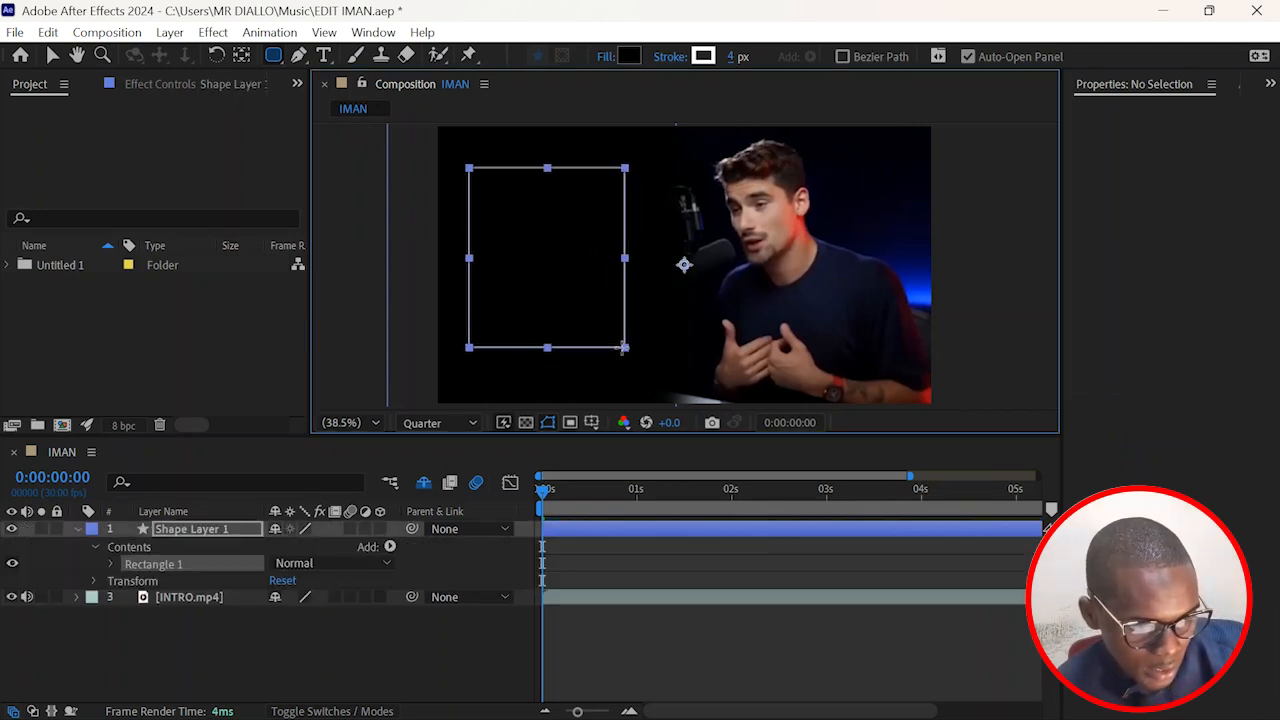
left_click(626, 580)
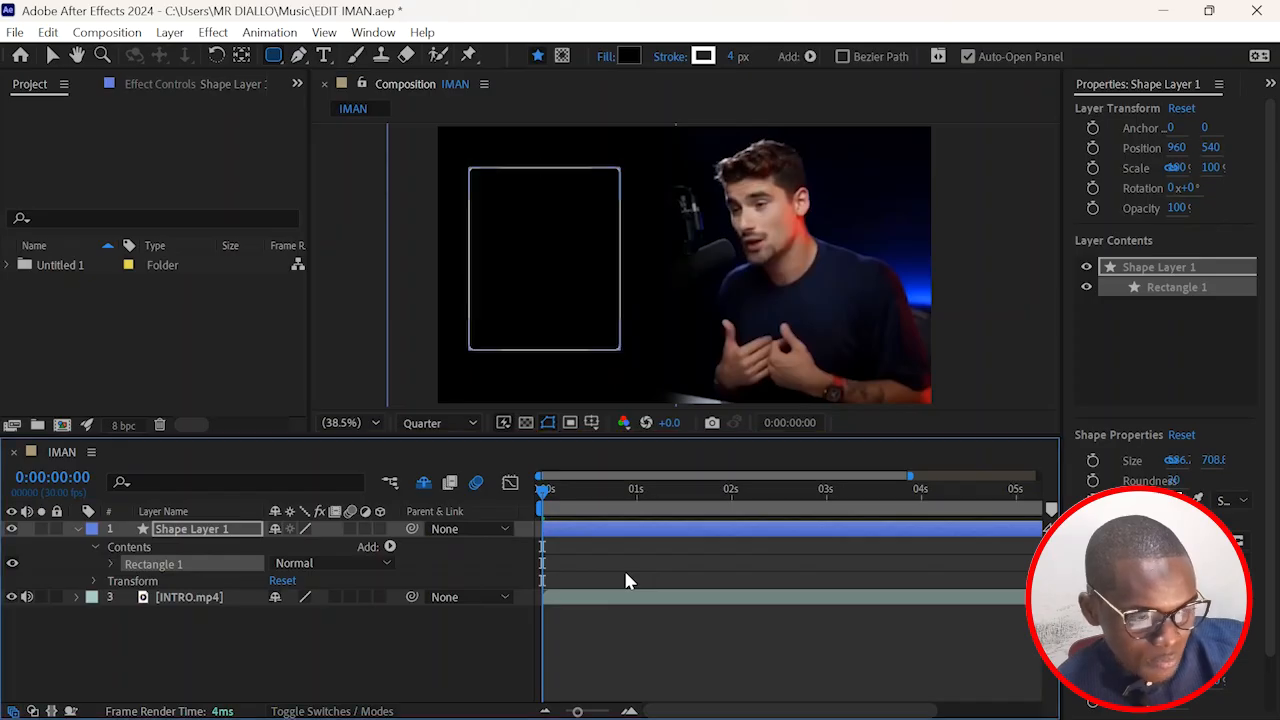
Step: Set the composition's preview resolution to Full
left_click(439, 427)
left_click(441, 471)
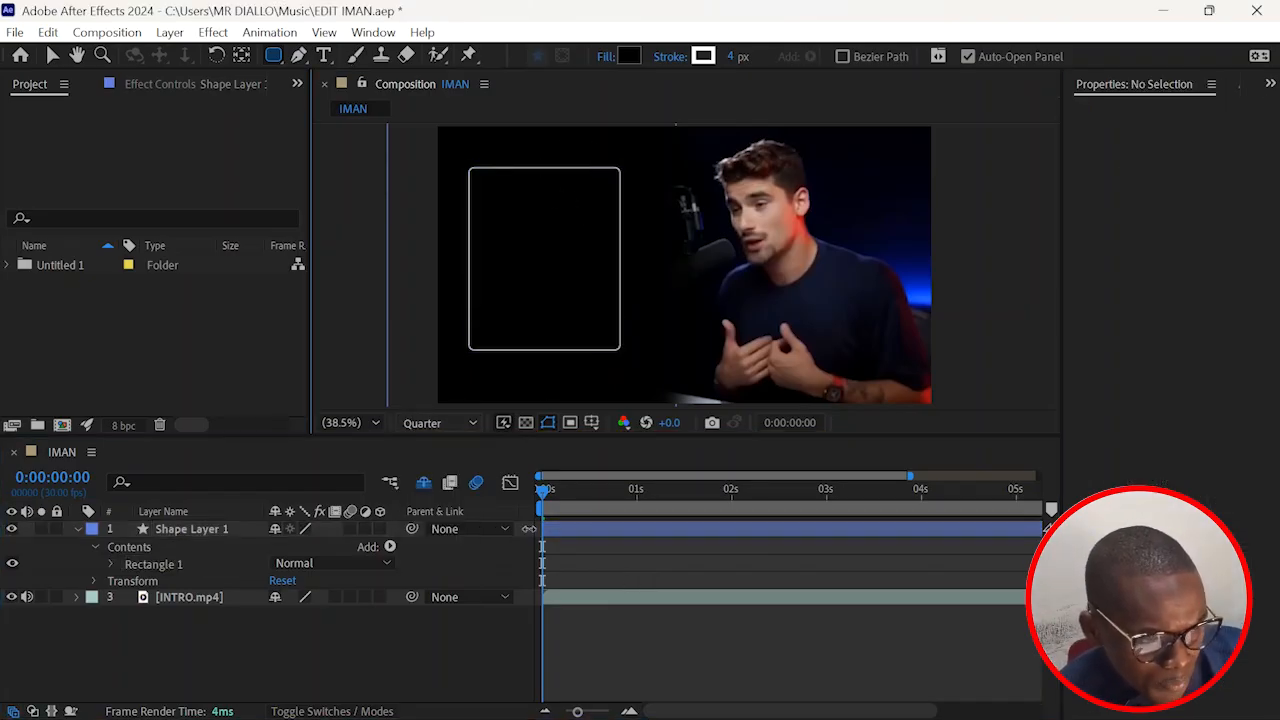
left_click(670, 677)
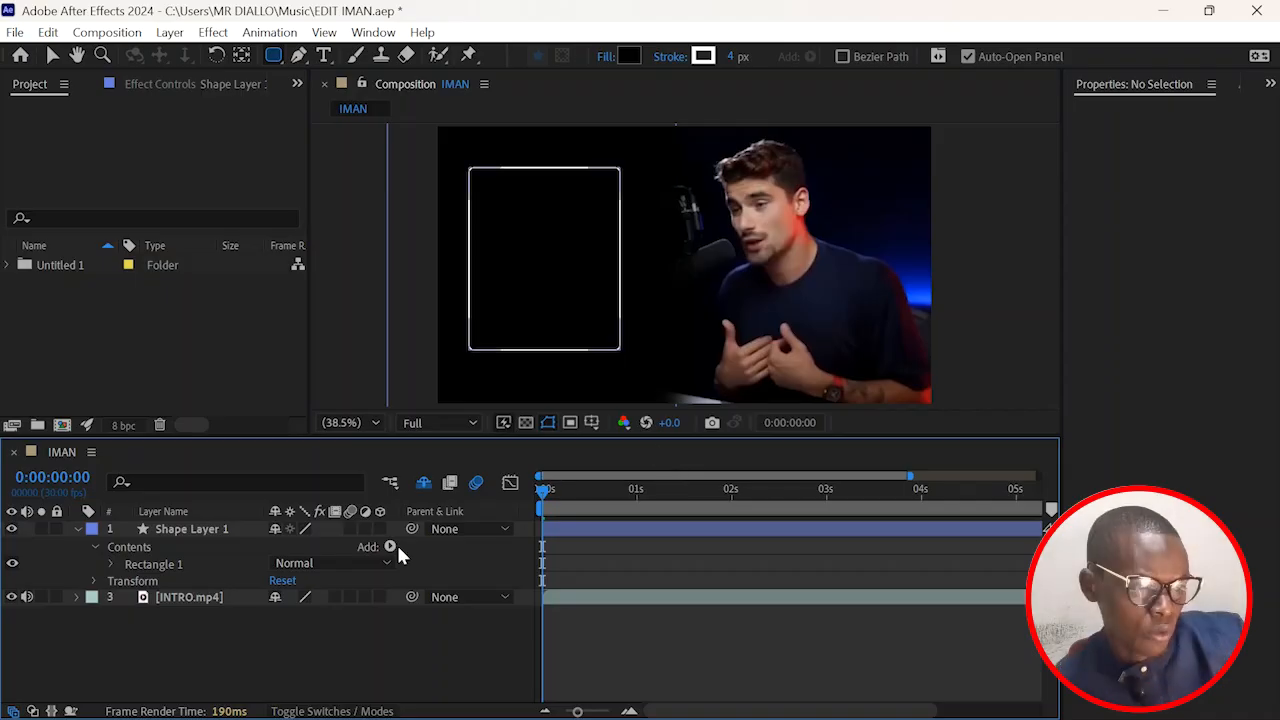
Step: Collapse the new shape layer's properties and rename the layer RECTANGLE
left_click(77, 529)
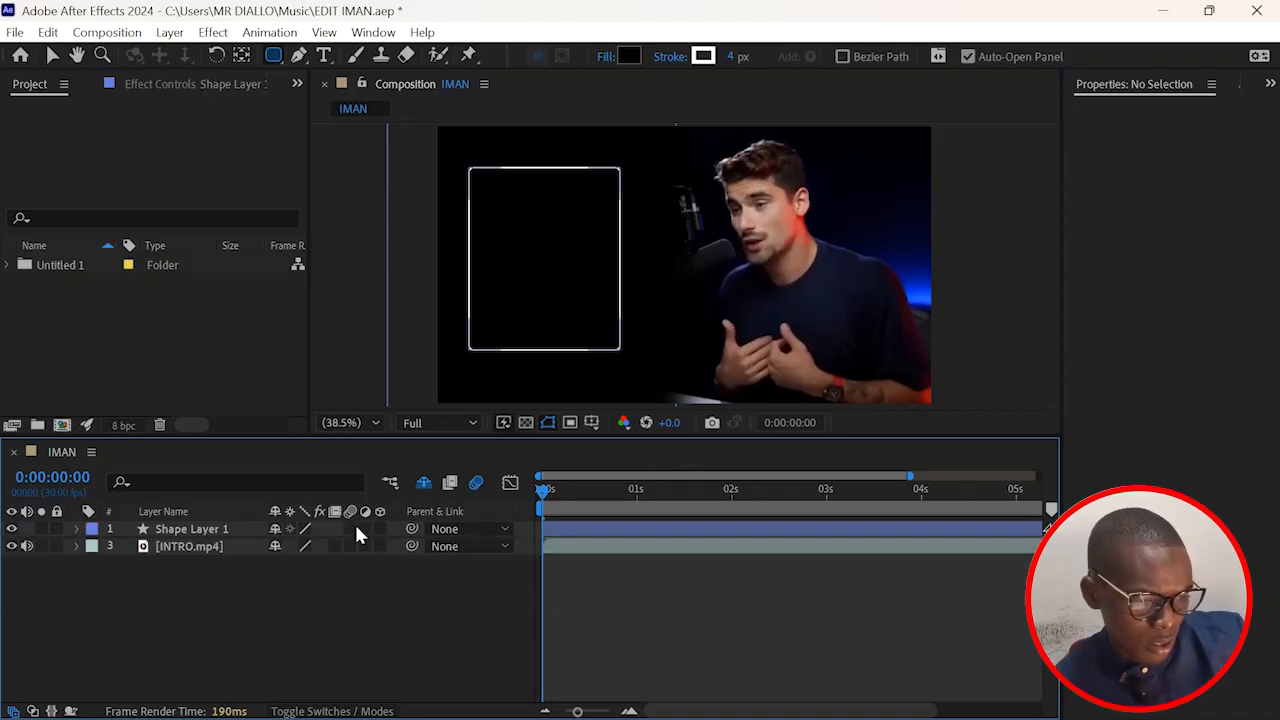
left_click(581, 530)
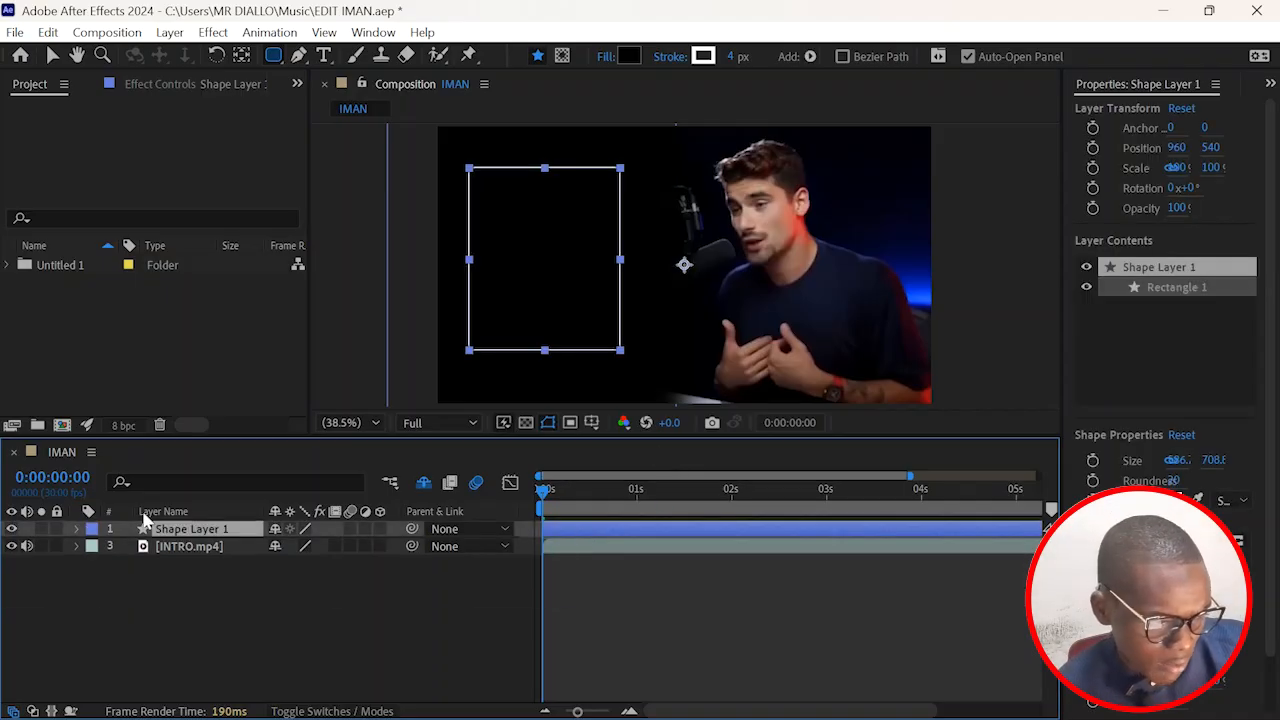
key("Return")
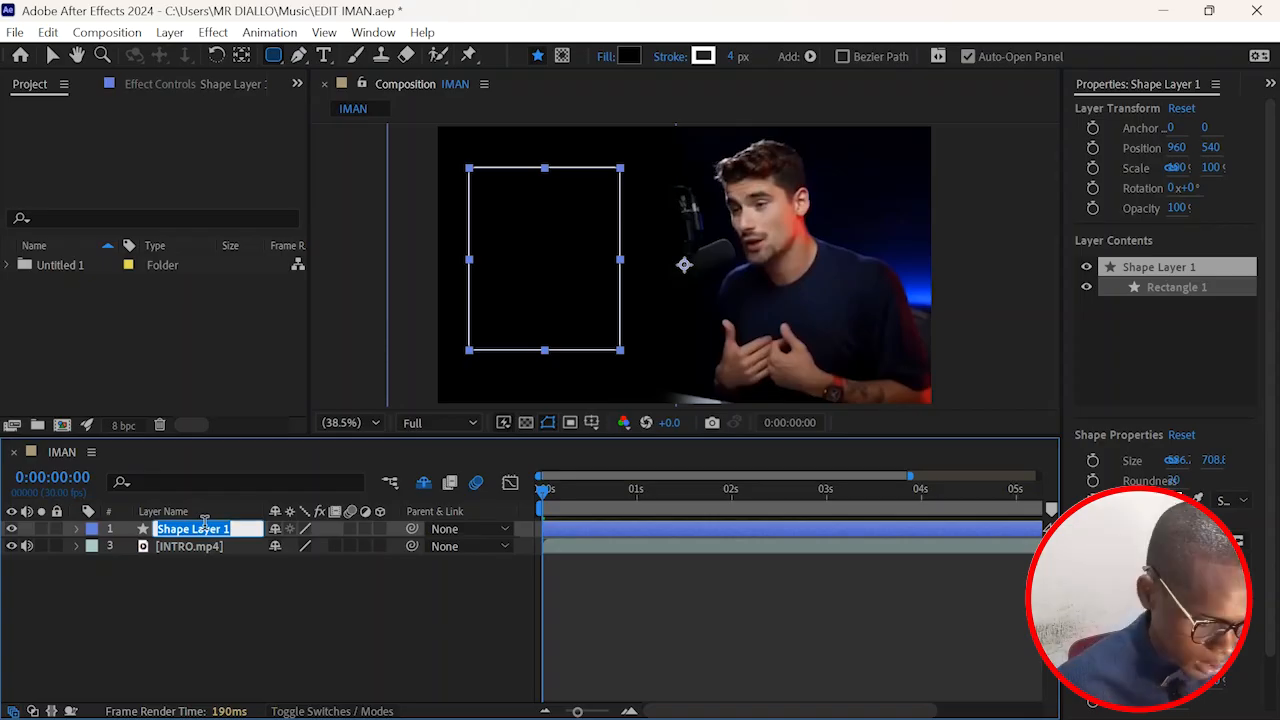
type("RECTANGLE")
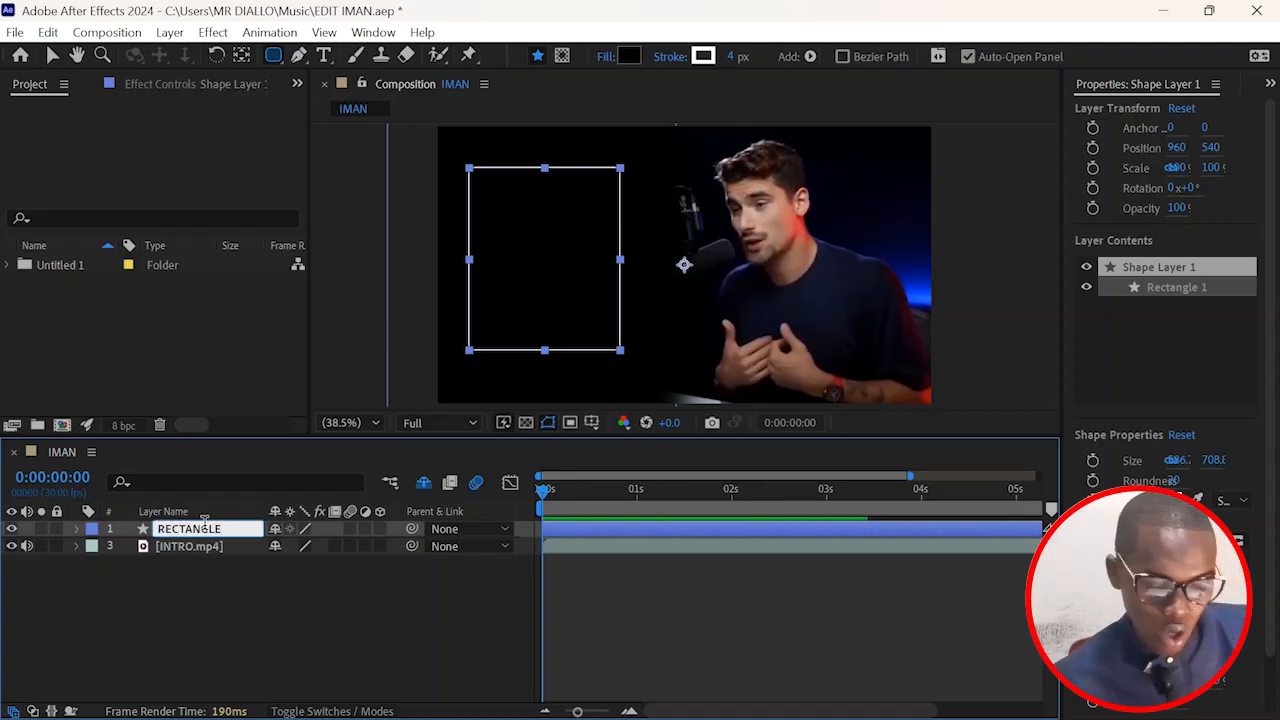
key("Return")
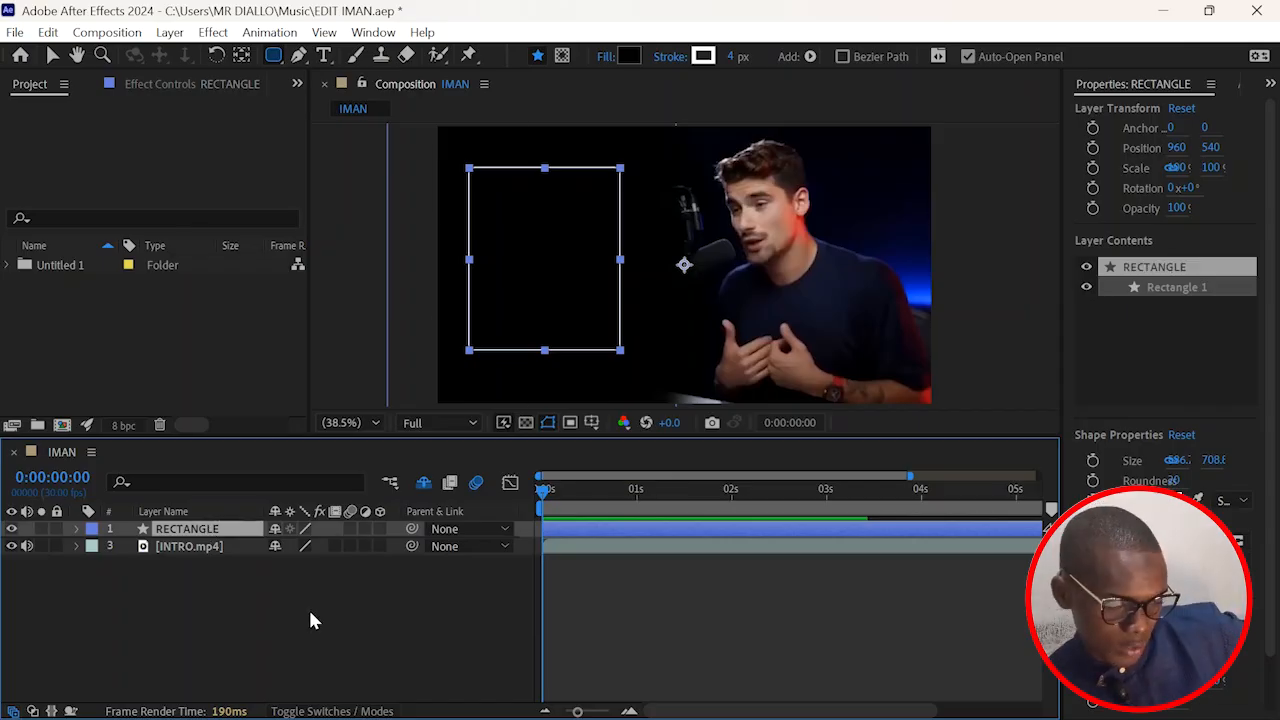
left_click(308, 607)
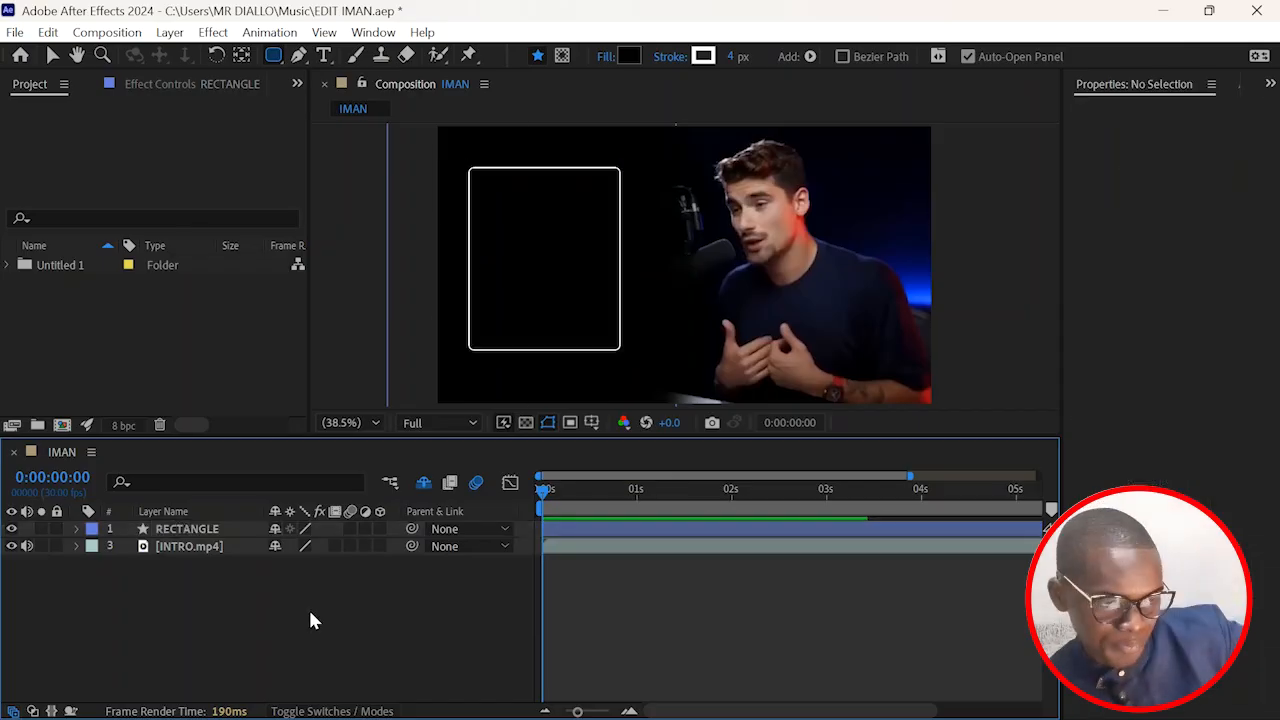
Step: Search the effects and presets for "deep" and select the Deep Glow effect
left_click(1268, 84)
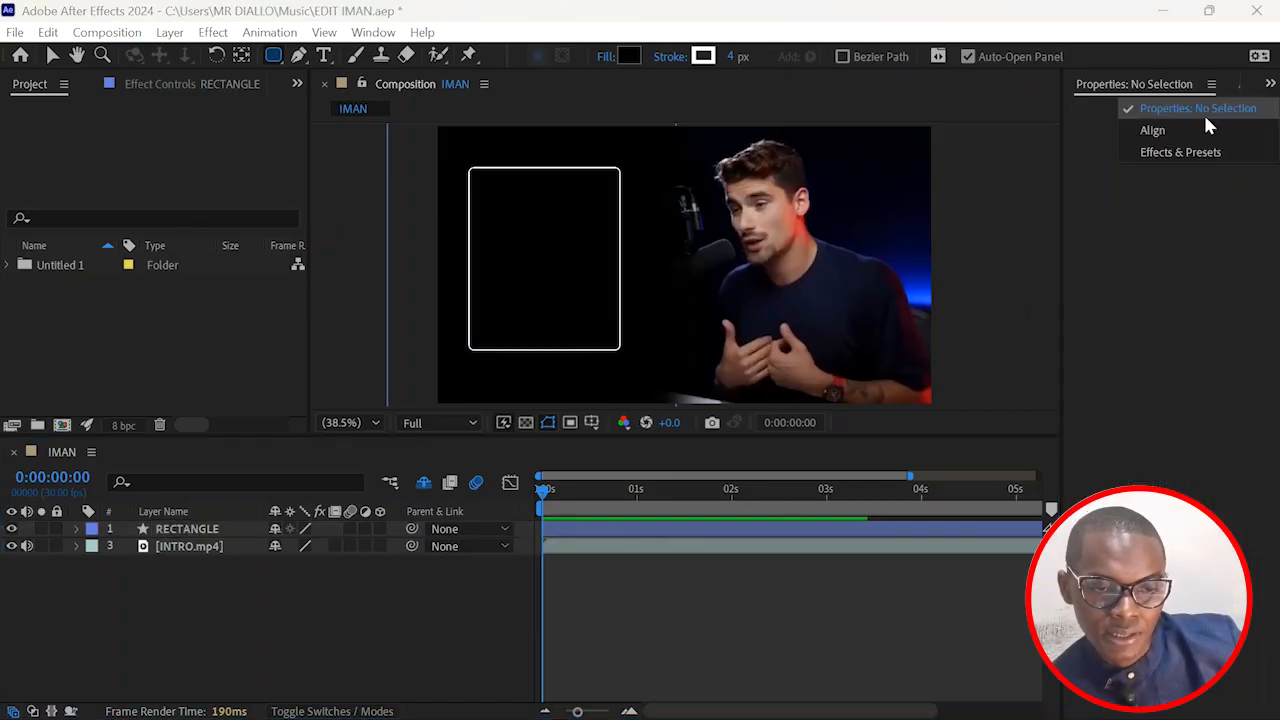
left_click(1172, 145)
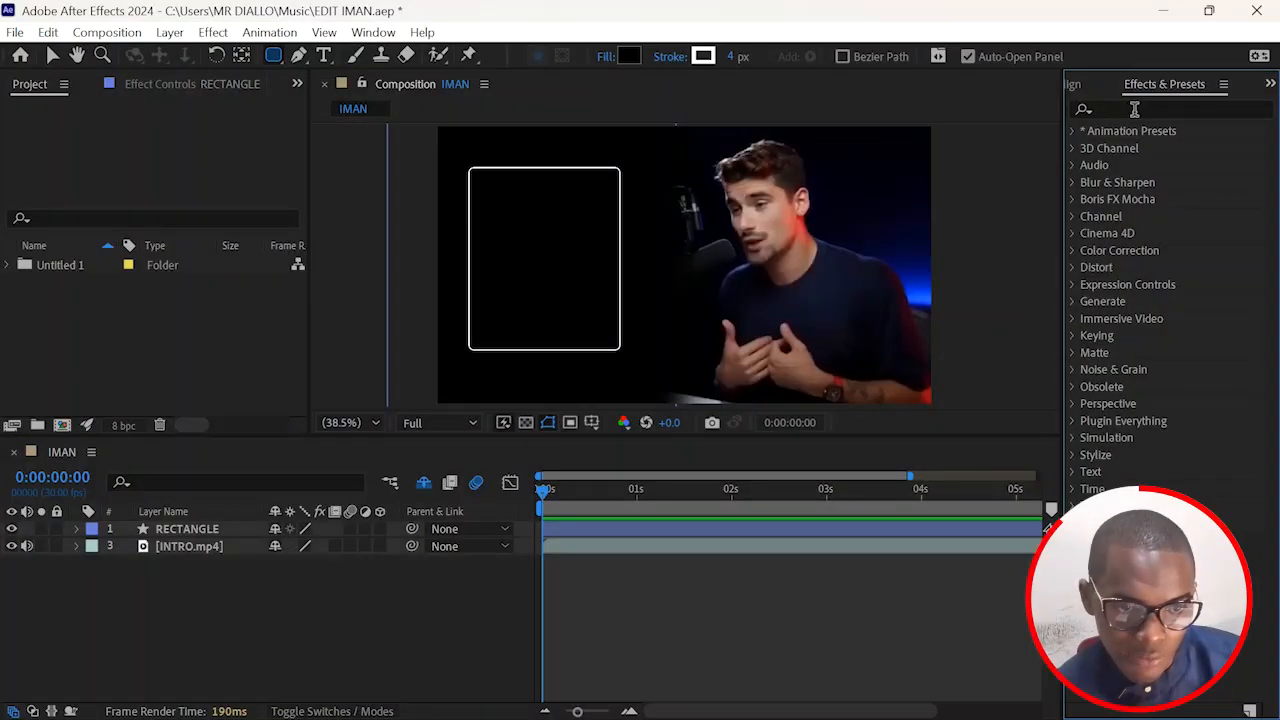
left_click(1134, 109)
type("deep")
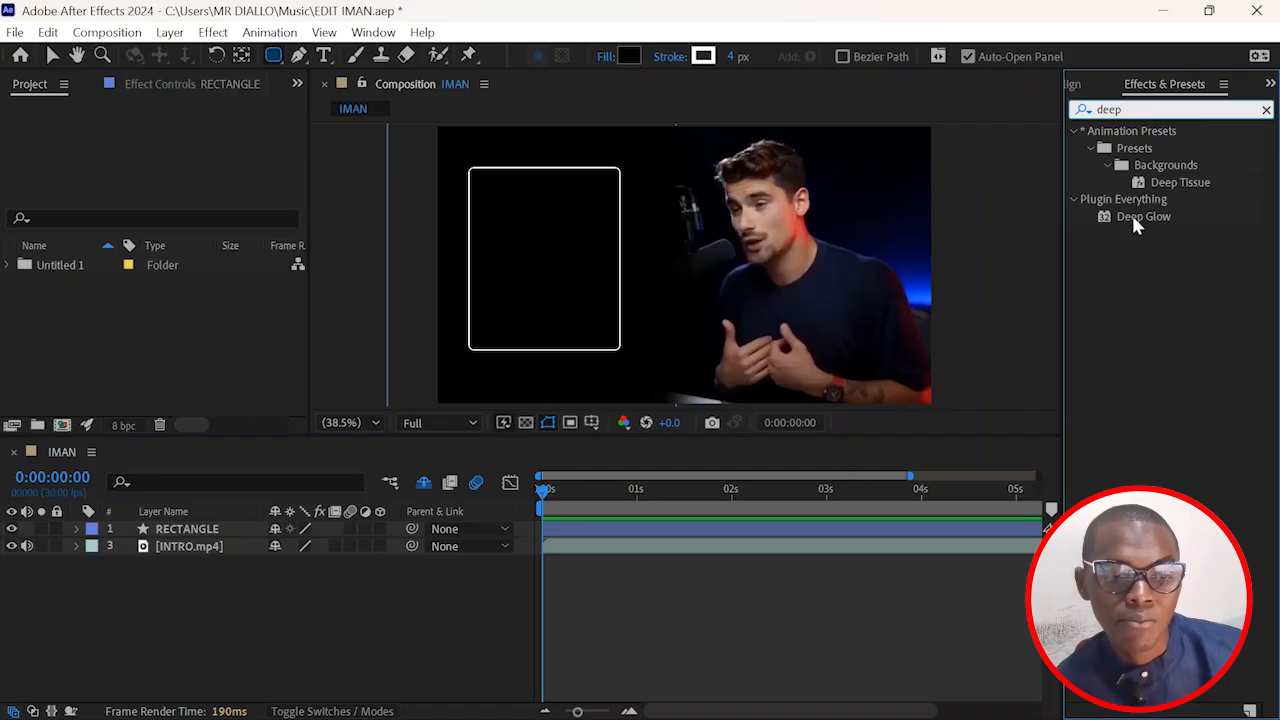
left_click(1134, 218)
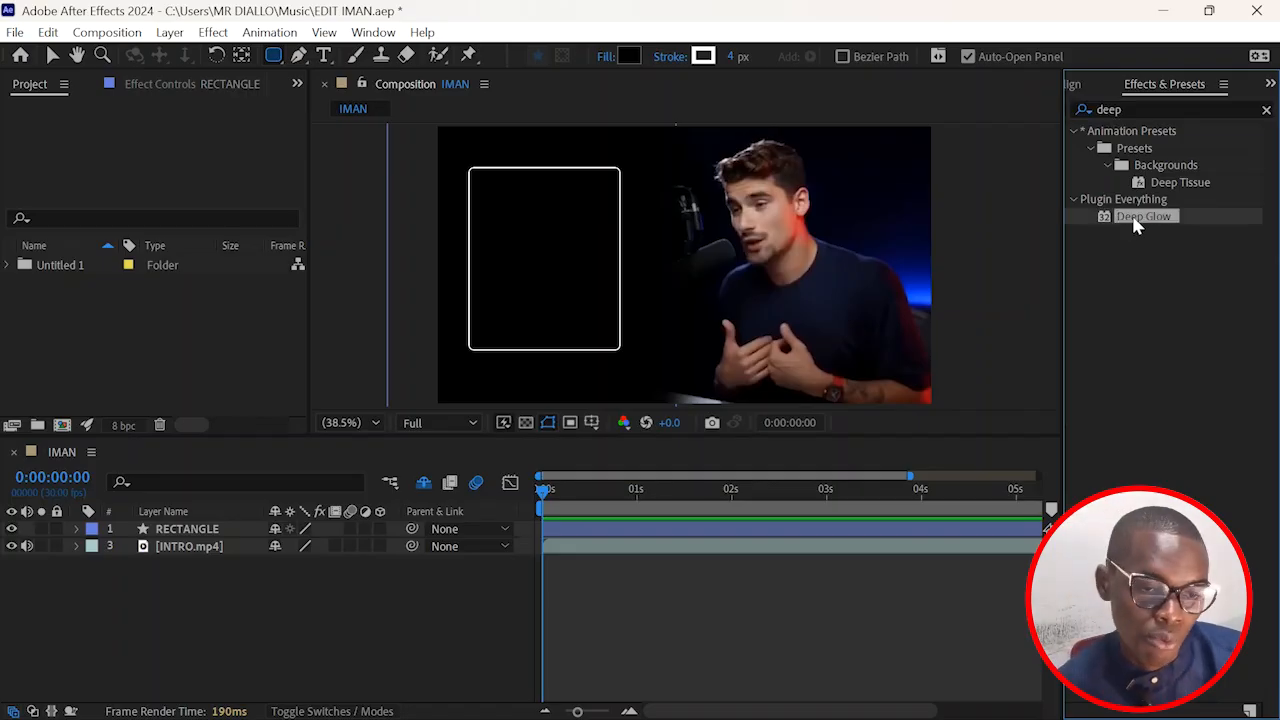
Step: Search the effects for "glo" and apply Deep Glow to the RECTANGLE layer
left_click(1110, 111)
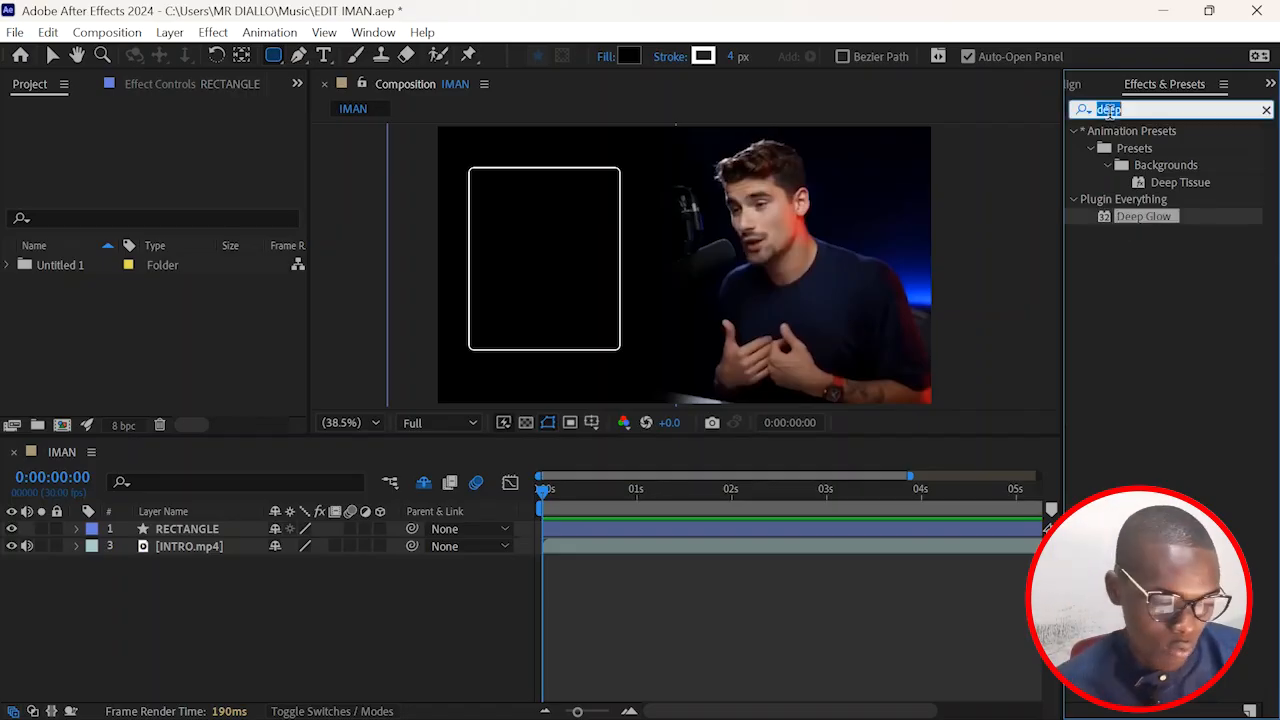
type("glo")
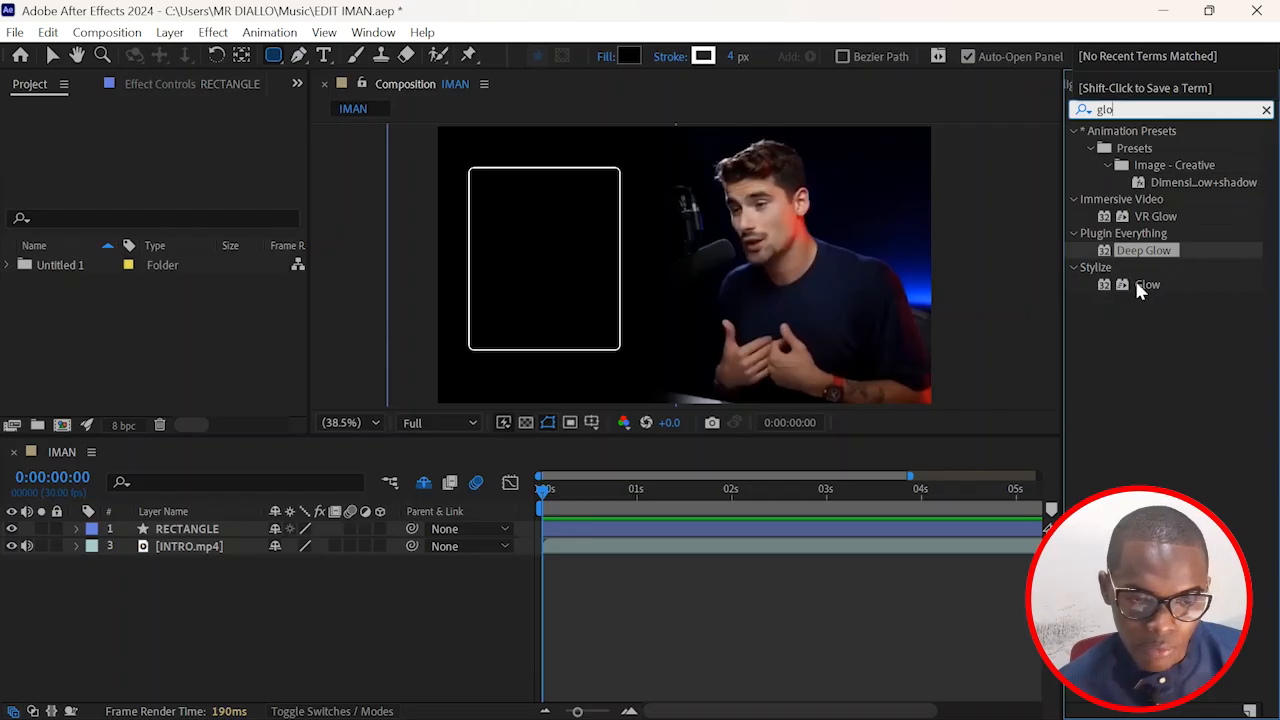
left_click(1134, 279)
left_click(1135, 248)
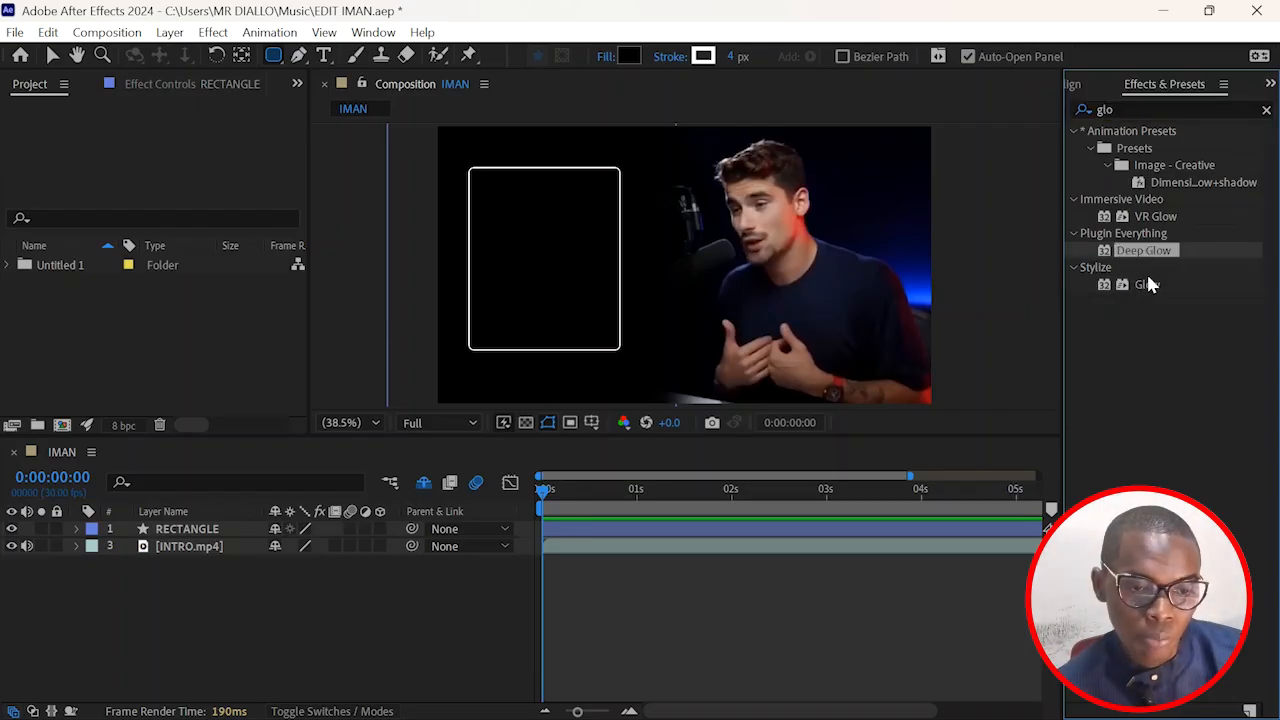
left_click(1146, 281)
left_click_drag(1142, 250, 628, 538)
left_click(571, 184)
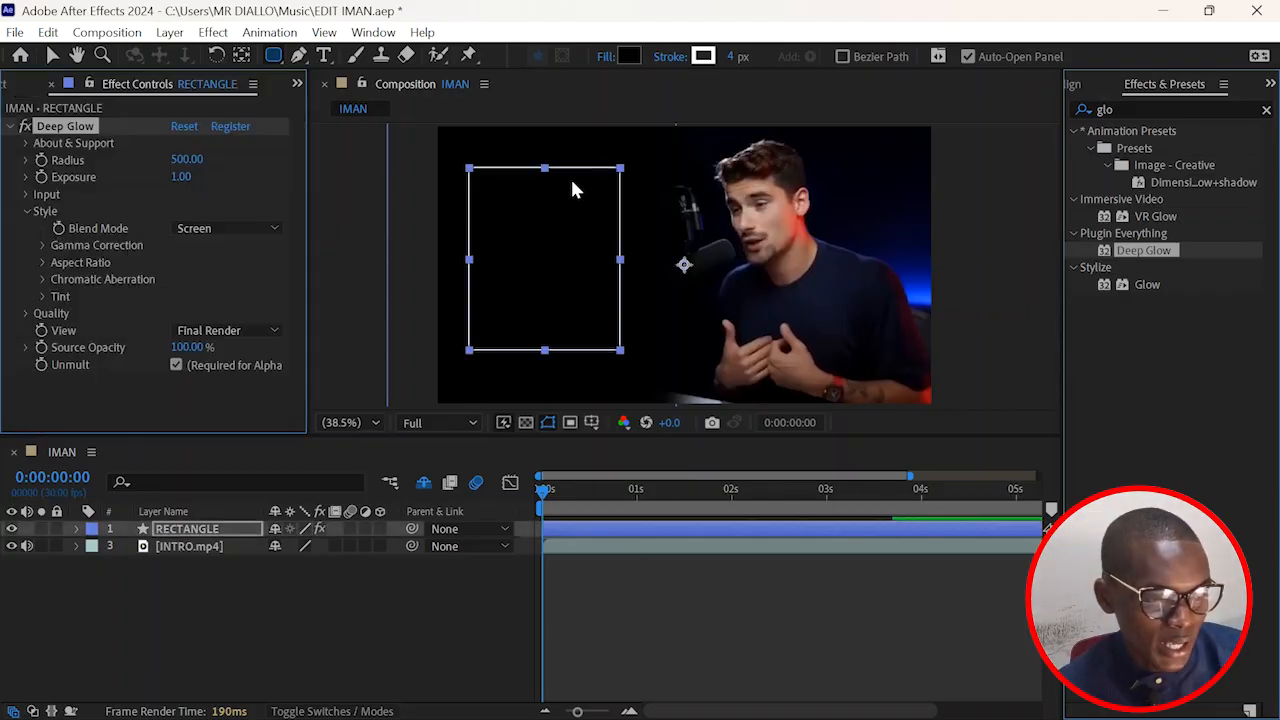
key("v")
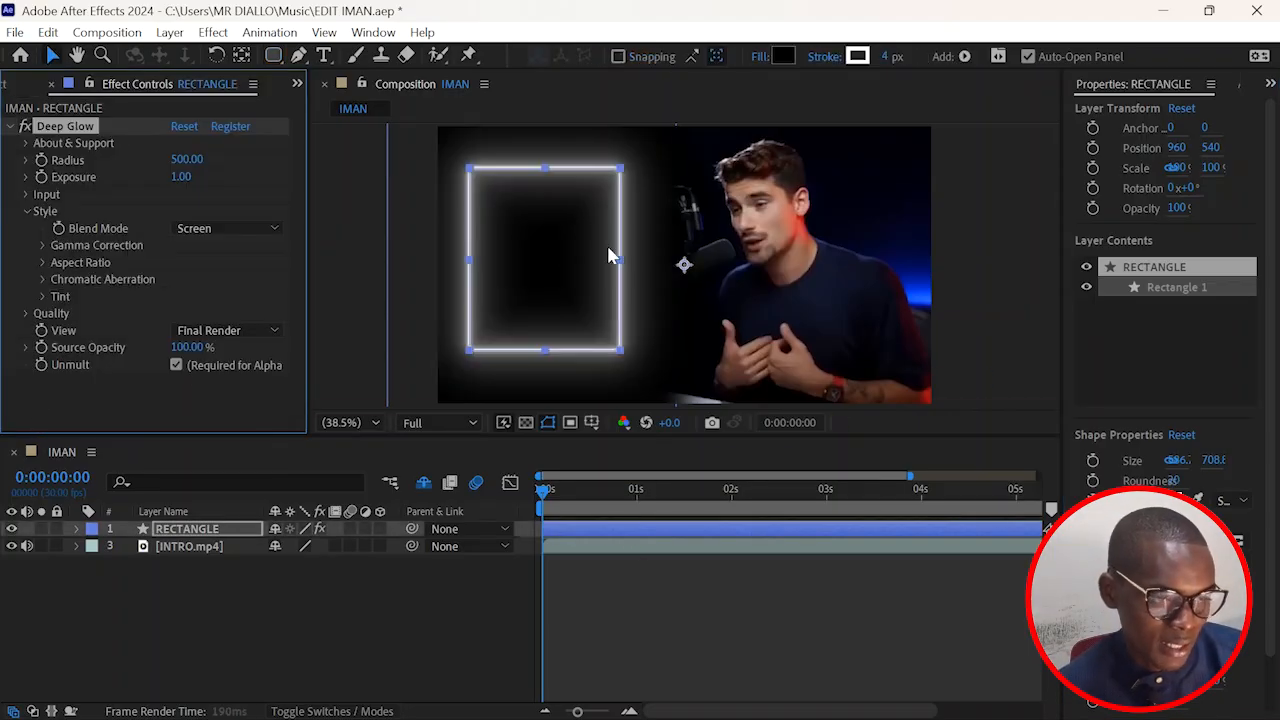
left_click(652, 618)
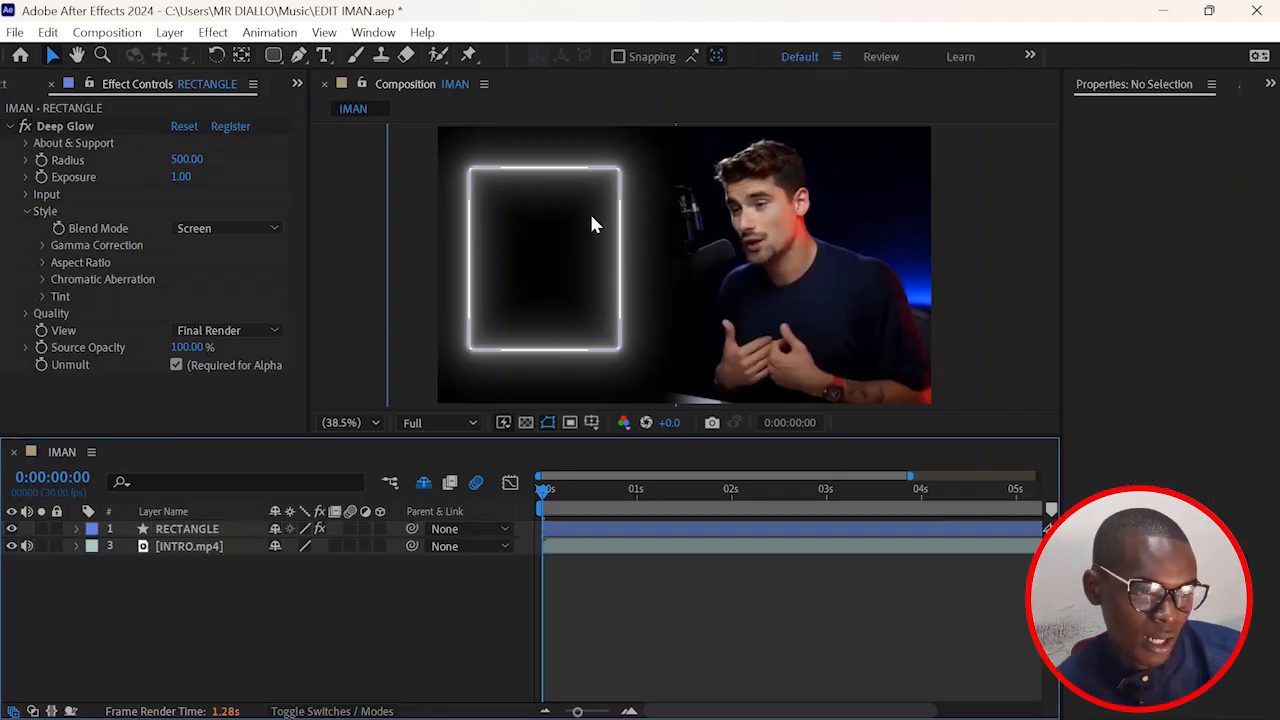
Step: Set the Deep Glow exposure on the RECTANGLE layer to 0.51
left_click(583, 530)
left_click_drag(188, 180, 145, 186)
left_click(611, 600)
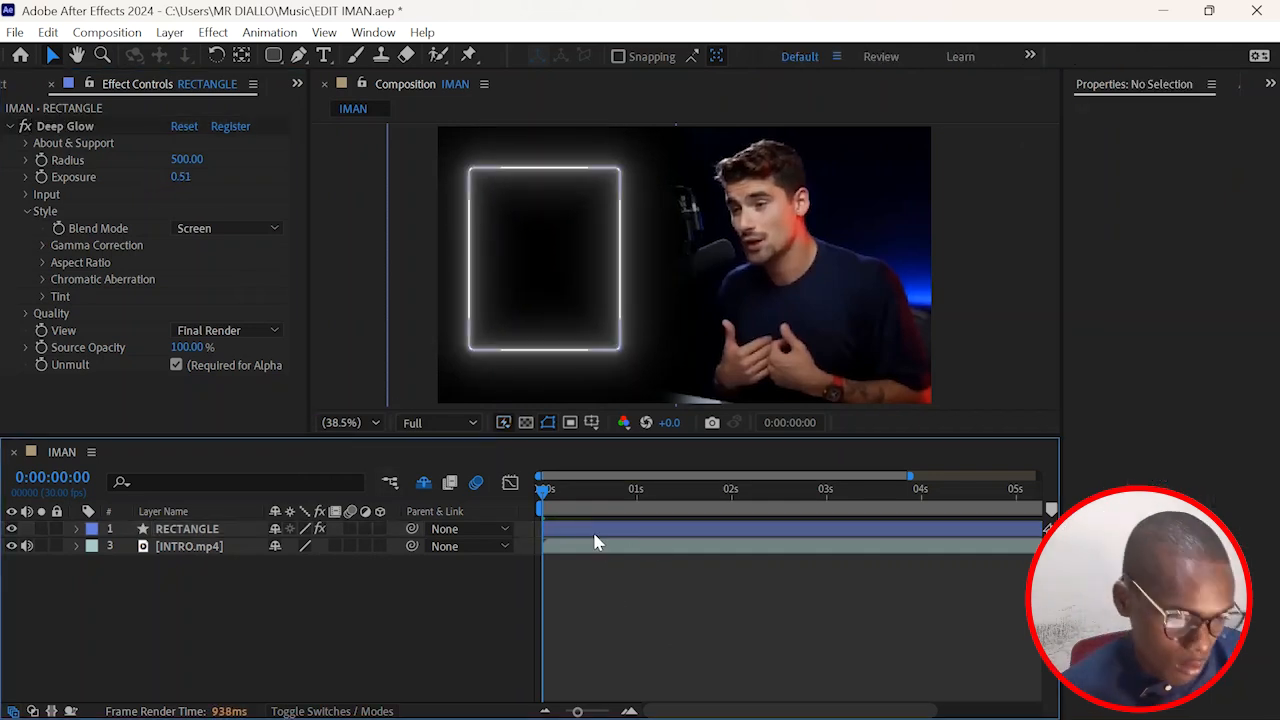
left_click(573, 532)
left_click(601, 600)
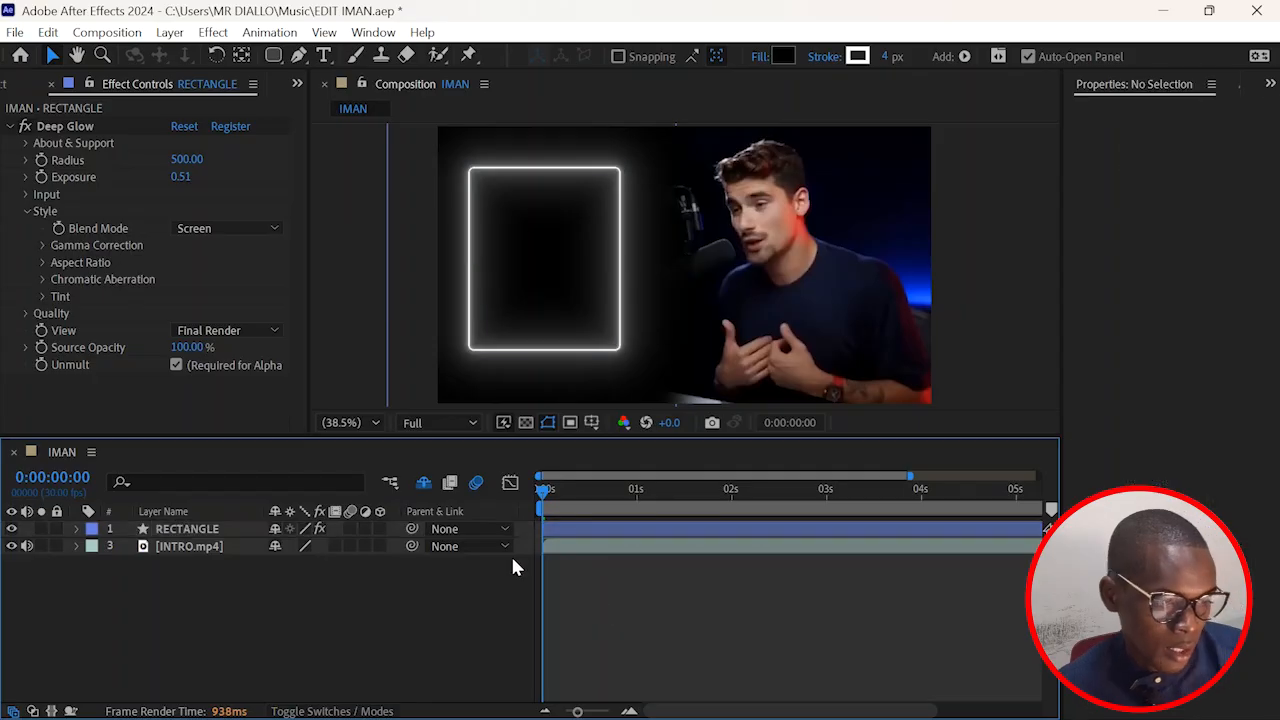
Step: Try to move the RECTANGLE layer's anchor point slightly toward the rectangle by hand with the Pan Behind tool
left_click(557, 535)
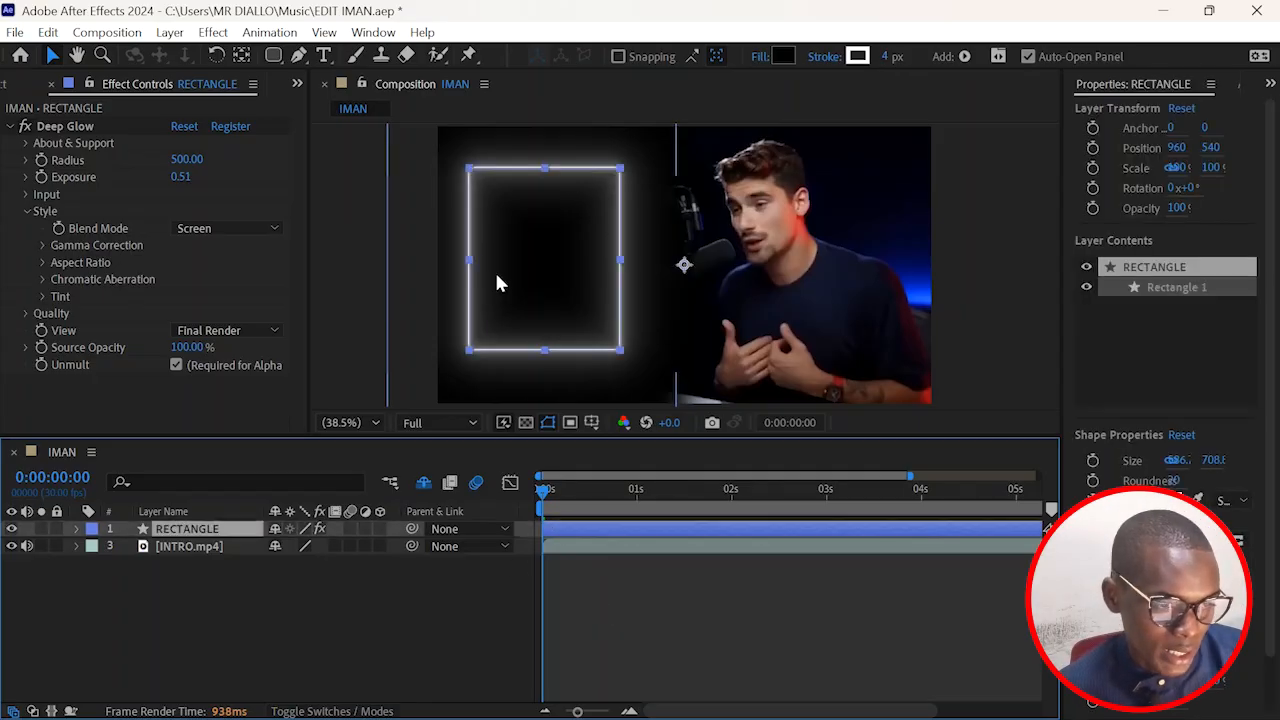
left_click(241, 56)
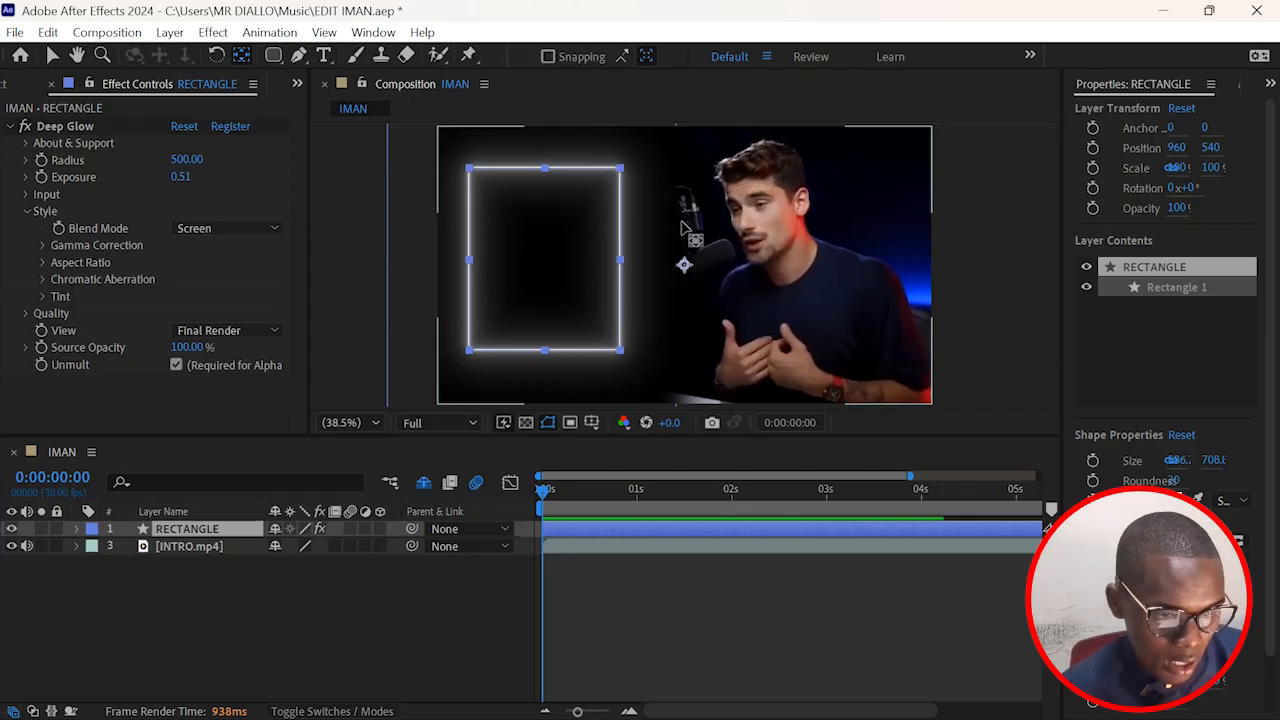
mouse_move(684, 265)
left_mouse_down()
mouse_move(531, 263)
mouse_move(678, 270)
left_mouse_up()
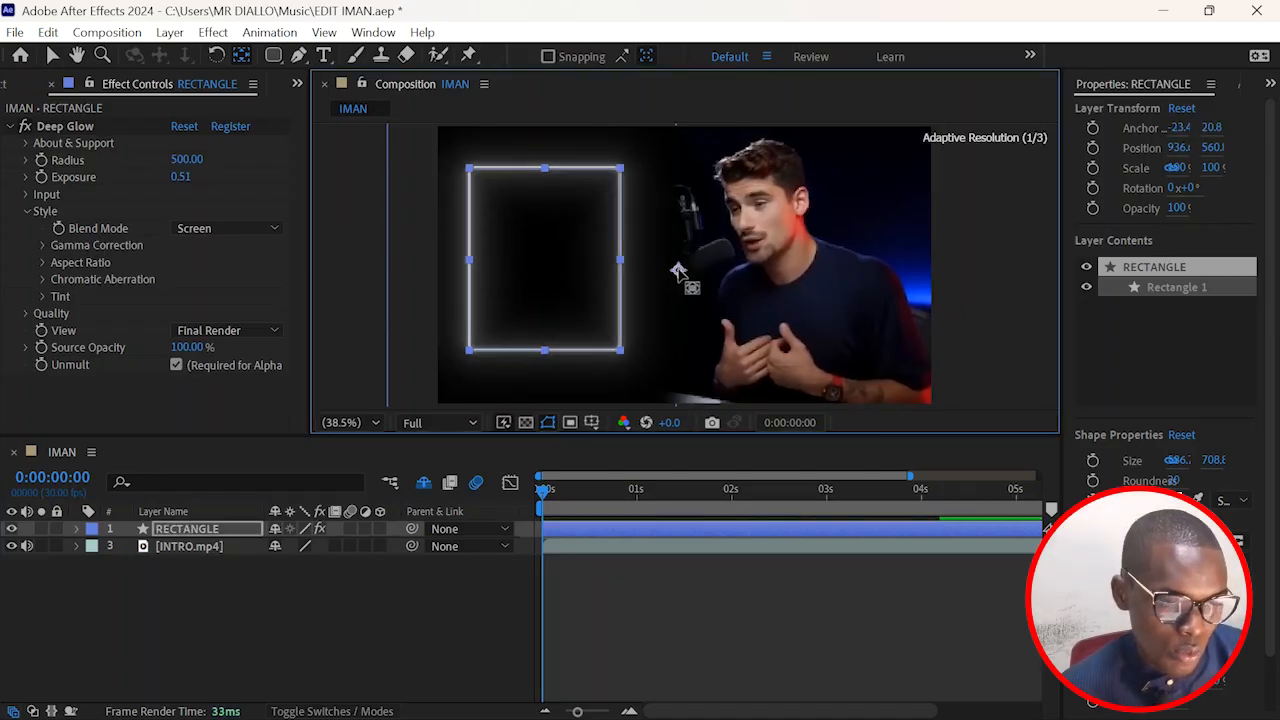
left_click(641, 614)
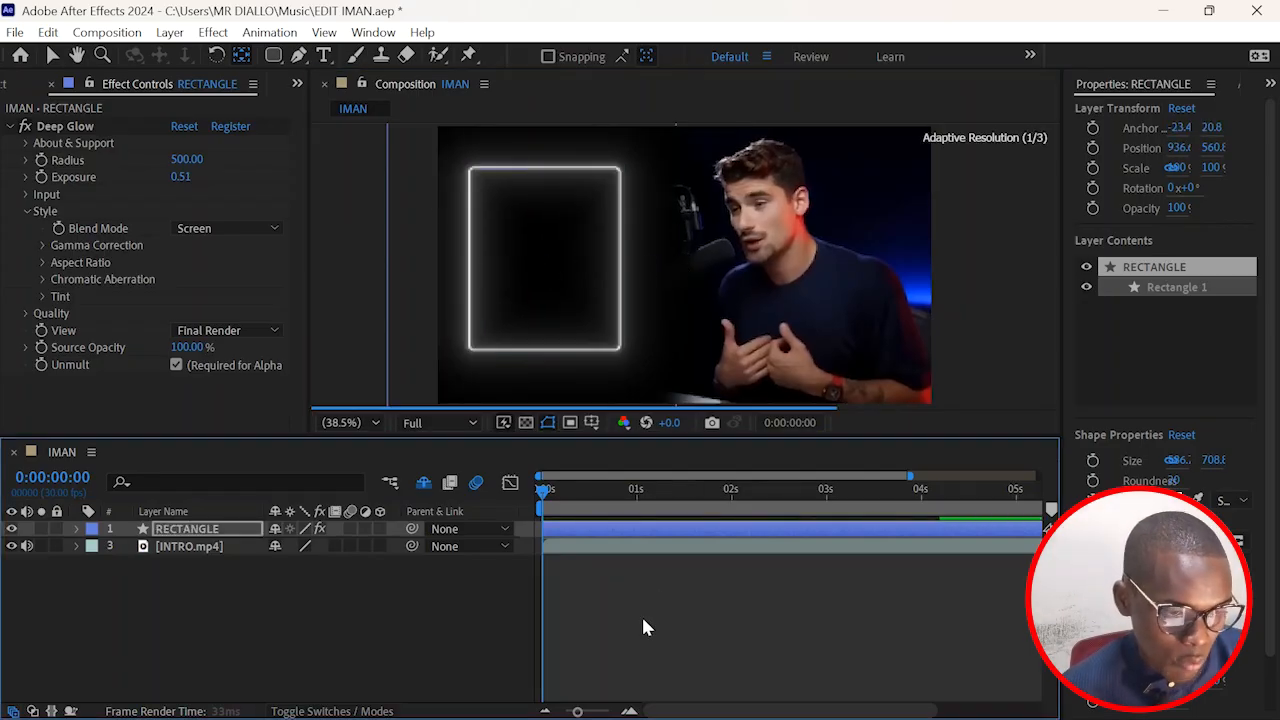
left_click(241, 57)
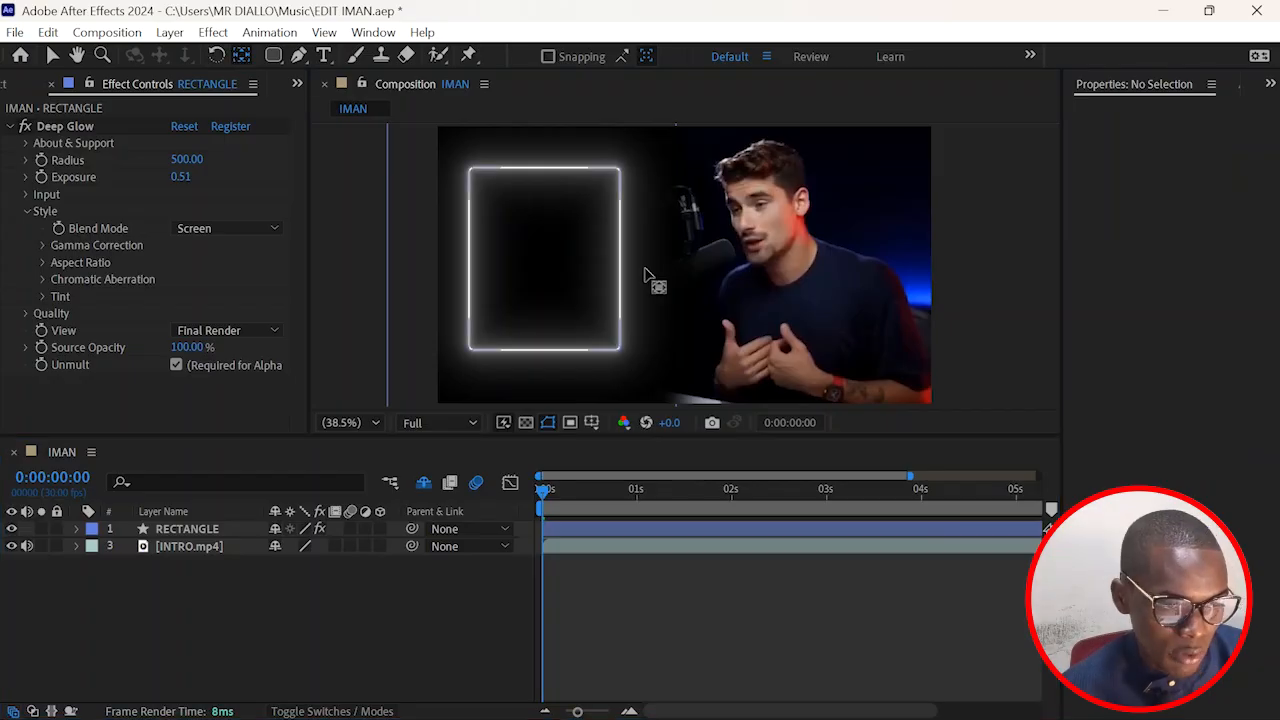
Step: Center the RECTANGLE layer's anchor point in its layer content
left_click(567, 529)
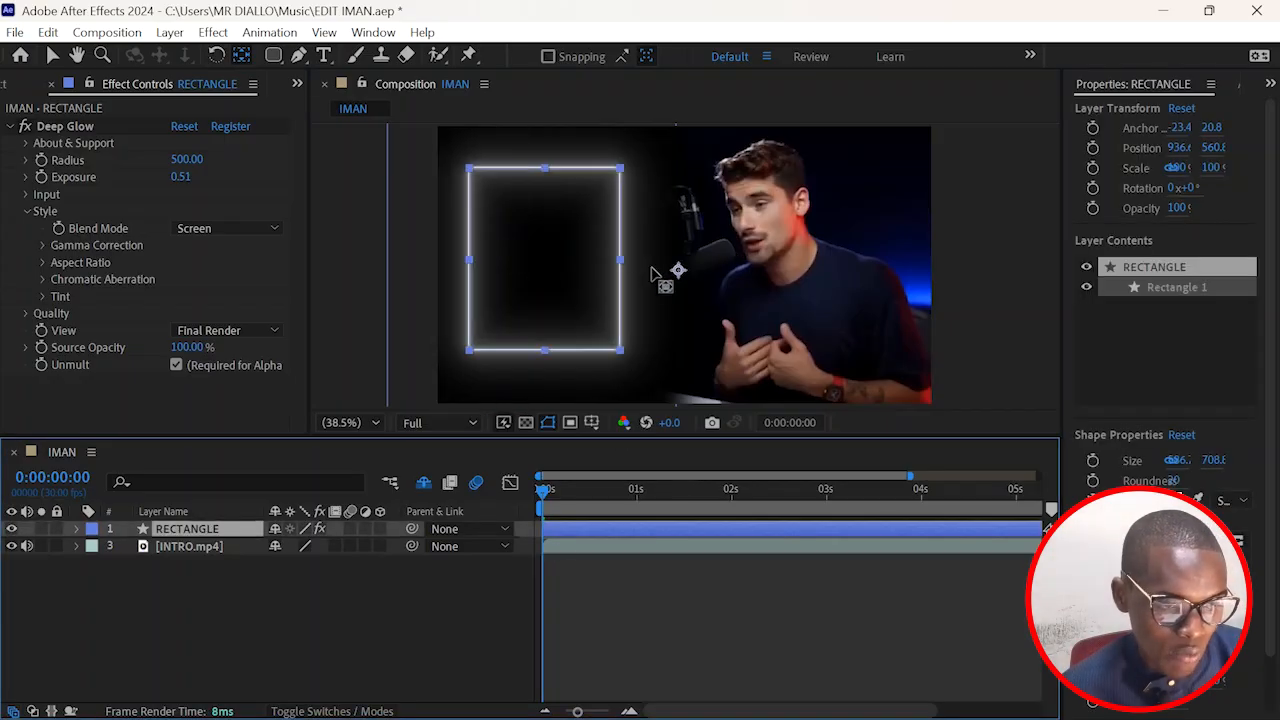
right_click(564, 529)
mouse_move(641, 200)
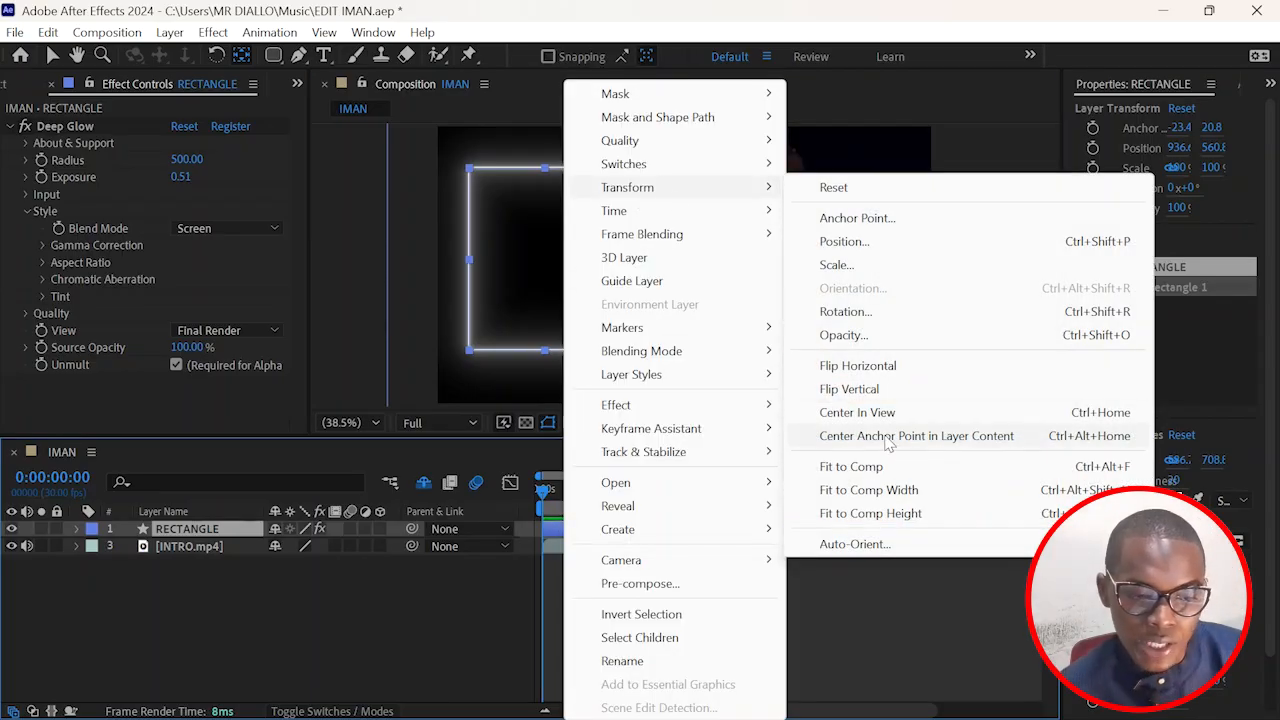
left_click(962, 447)
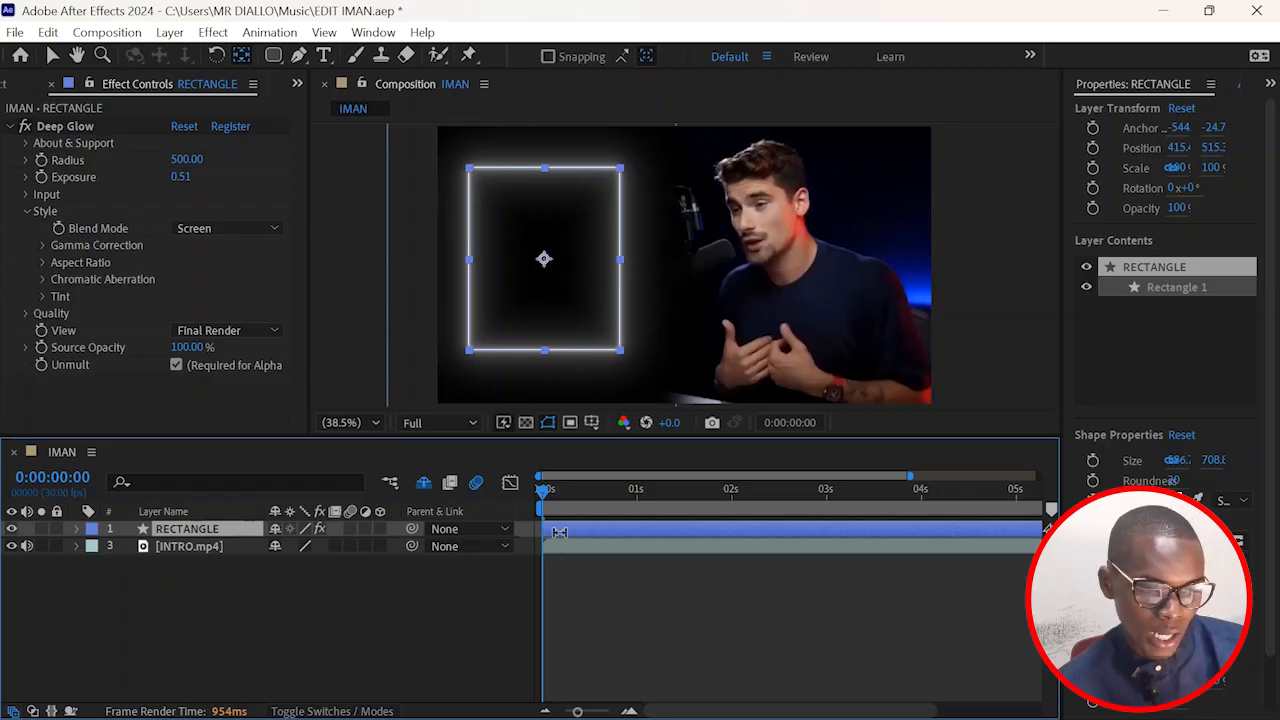
Step: Set the composition preview resolution to Quarter and add a Scale keyframe to the RECTANGLE layer at frame 0
left_click(418, 424)
left_click(437, 538)
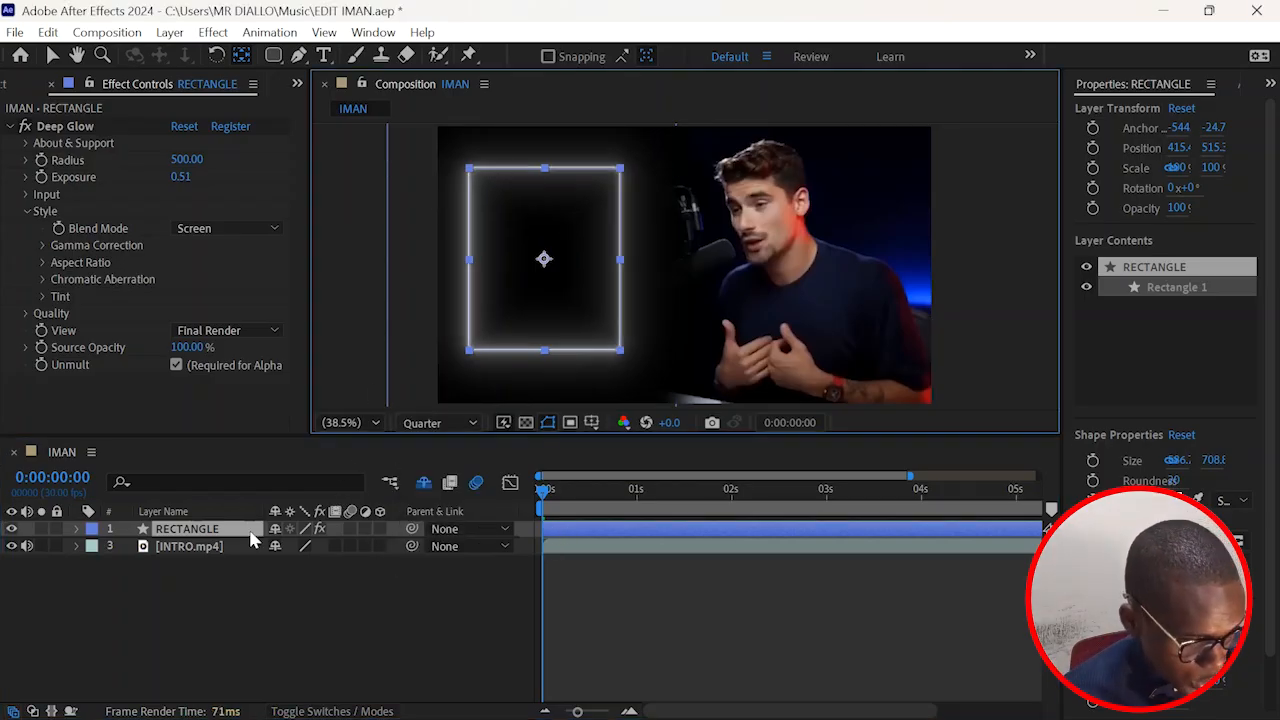
key("s")
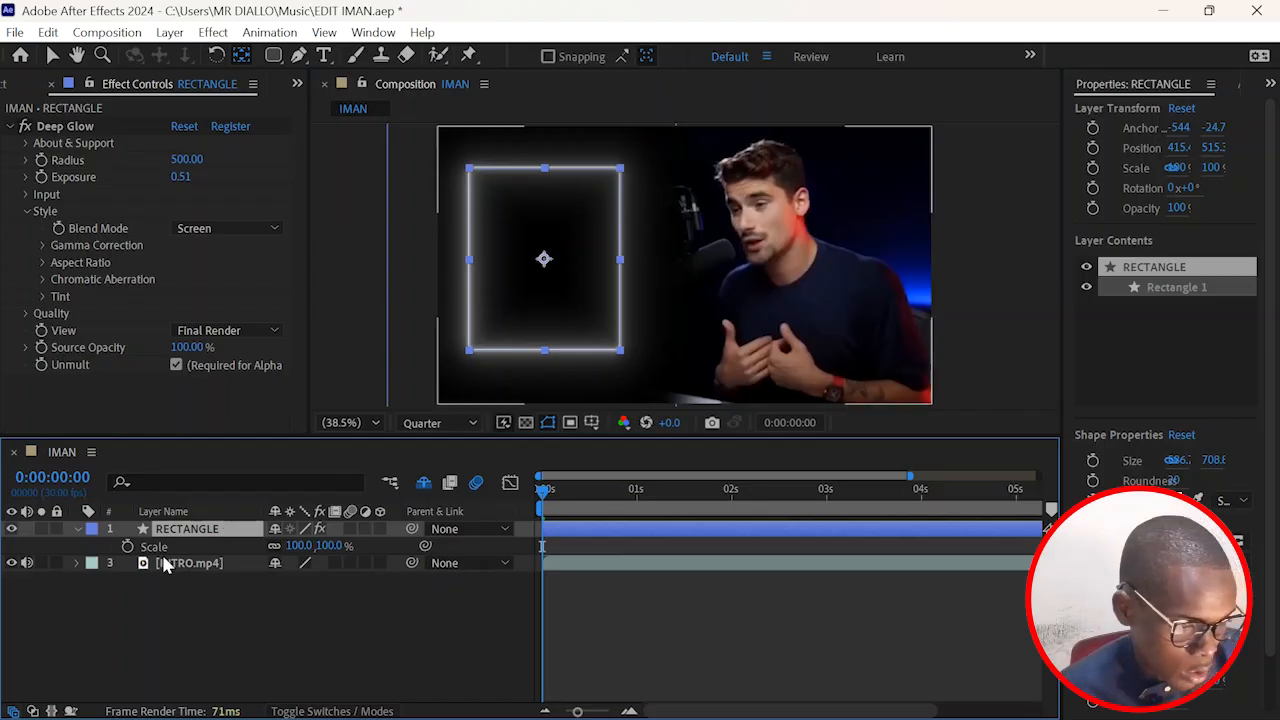
left_click(127, 546)
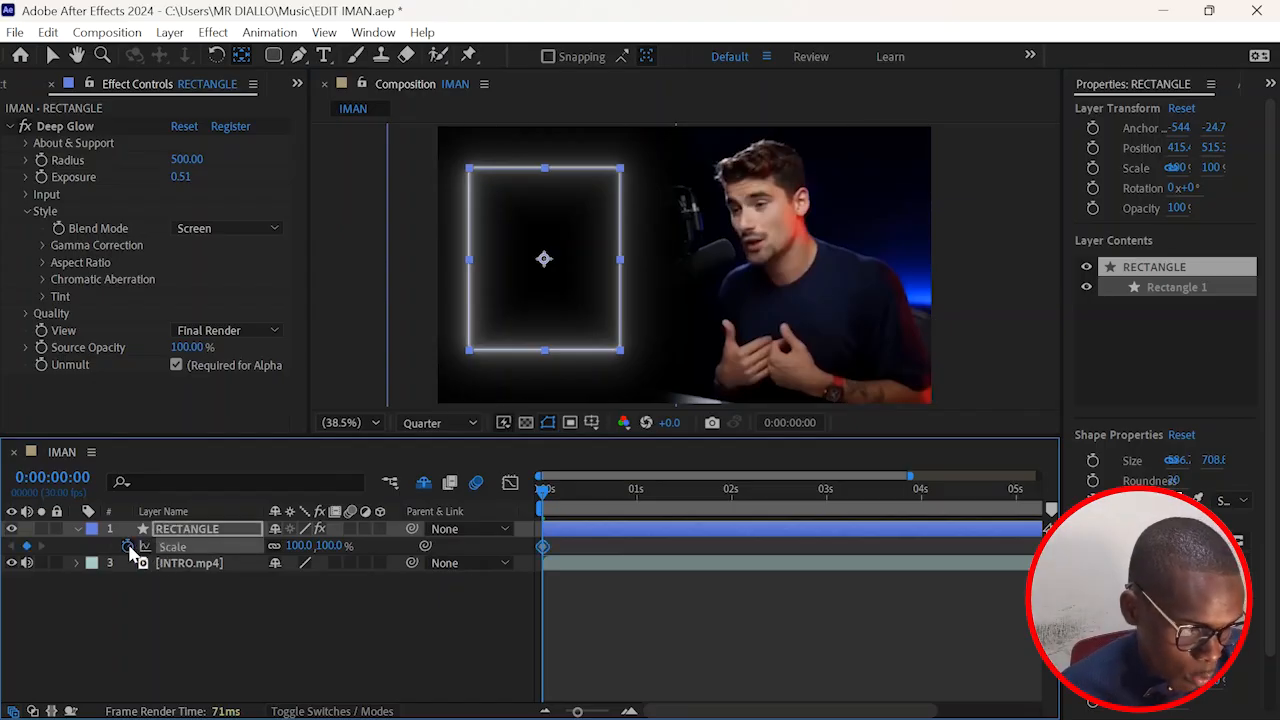
Step: Add a second 100% Scale keyframe at frame 8, unlink the RECTANGLE's scale dimensions, set its vertical scale to 0% at frame 0, and preview
left_click(599, 713)
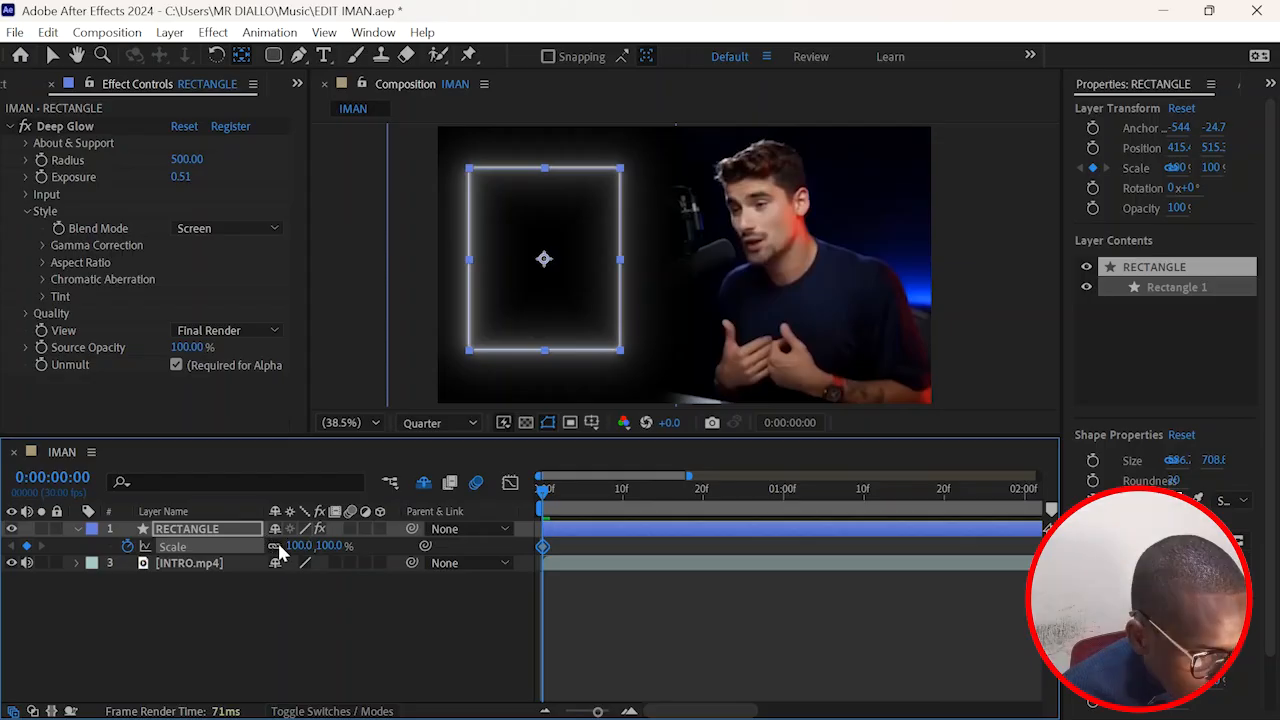
left_click(605, 497)
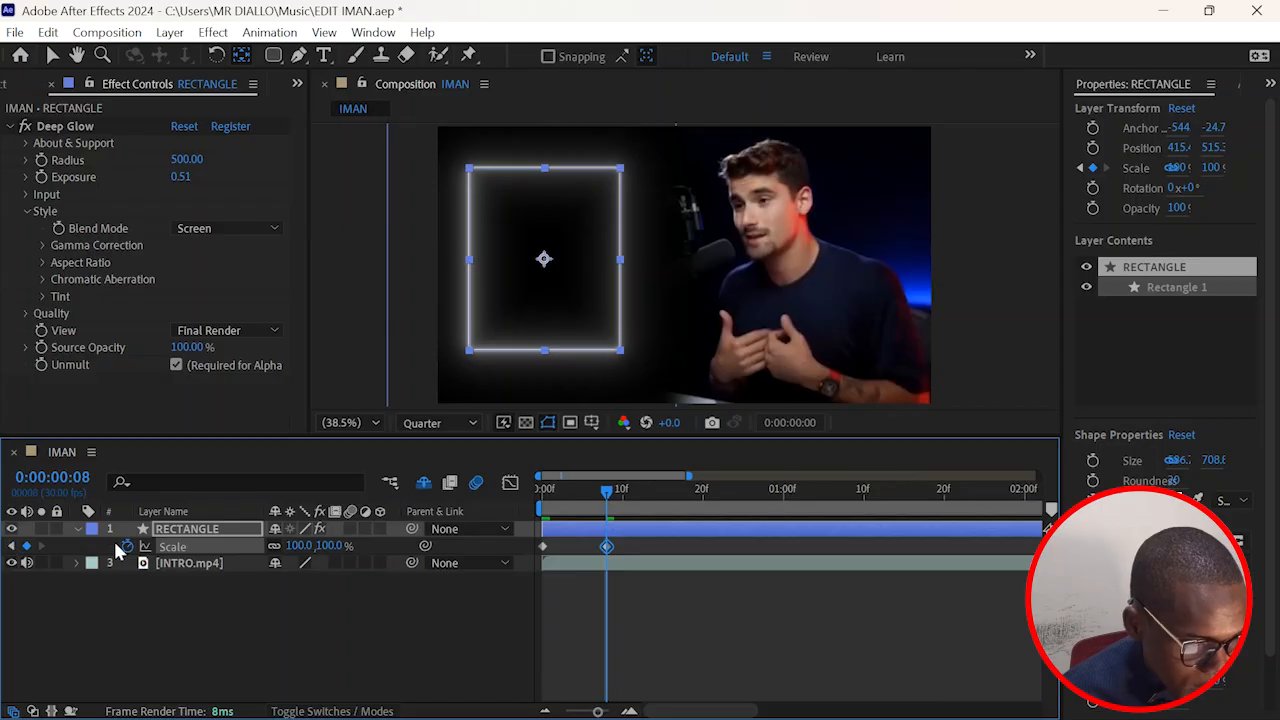
key("Home")
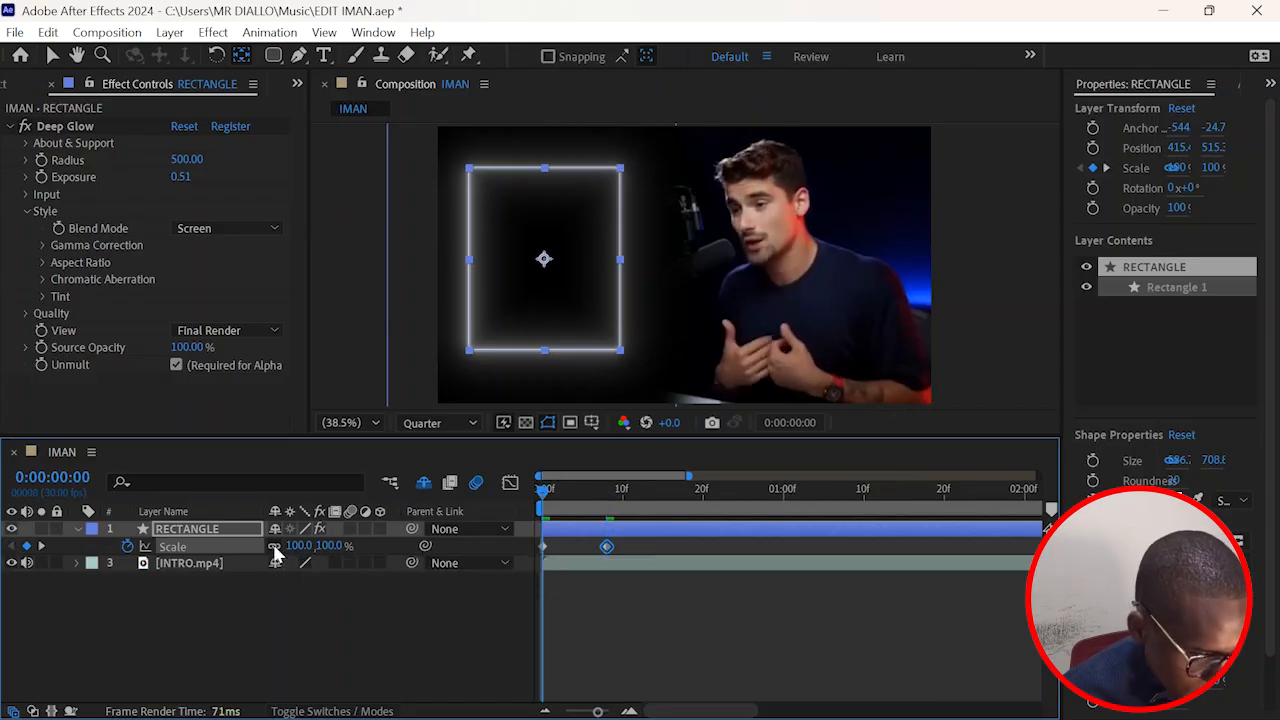
left_click(274, 546)
left_click(329, 546)
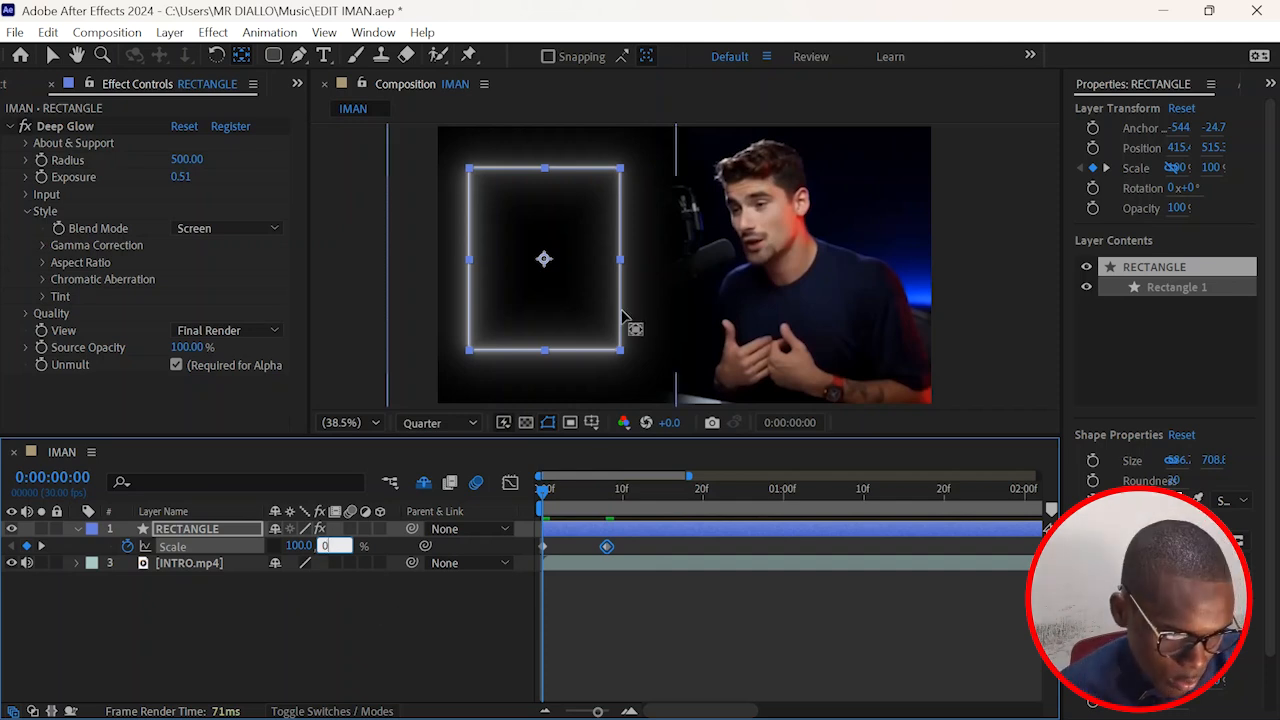
key("Return")
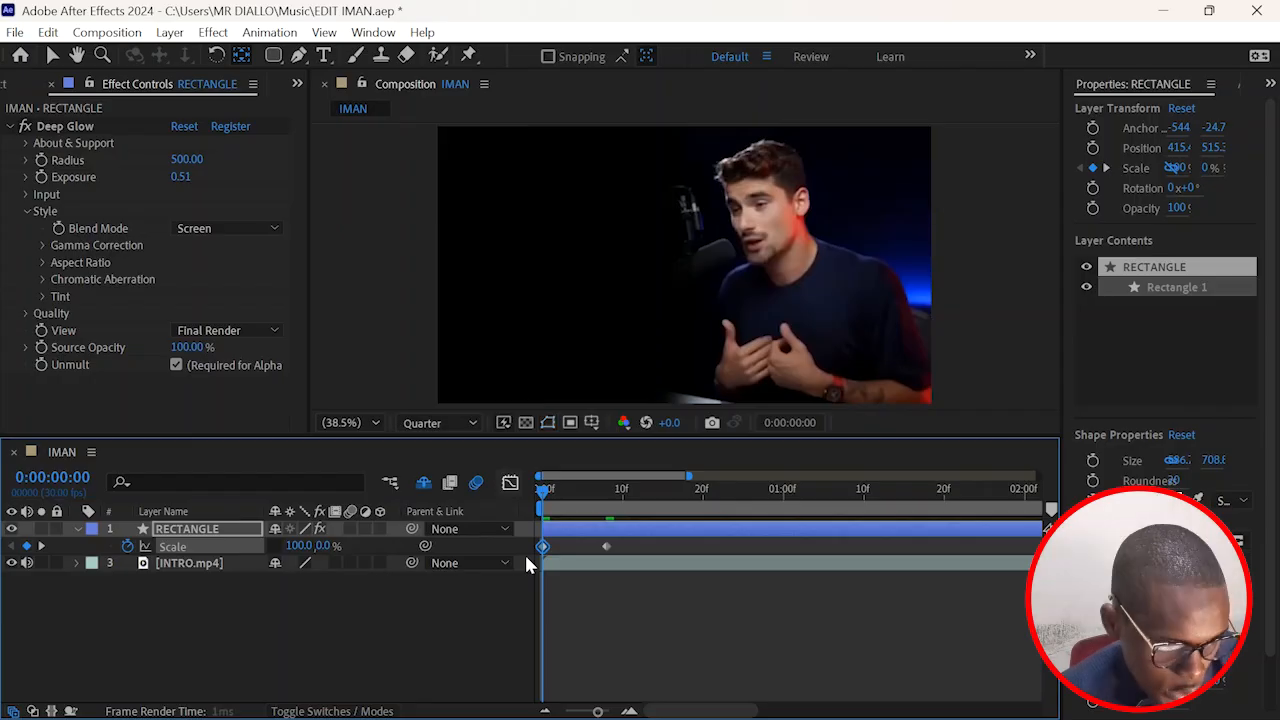
key("space")
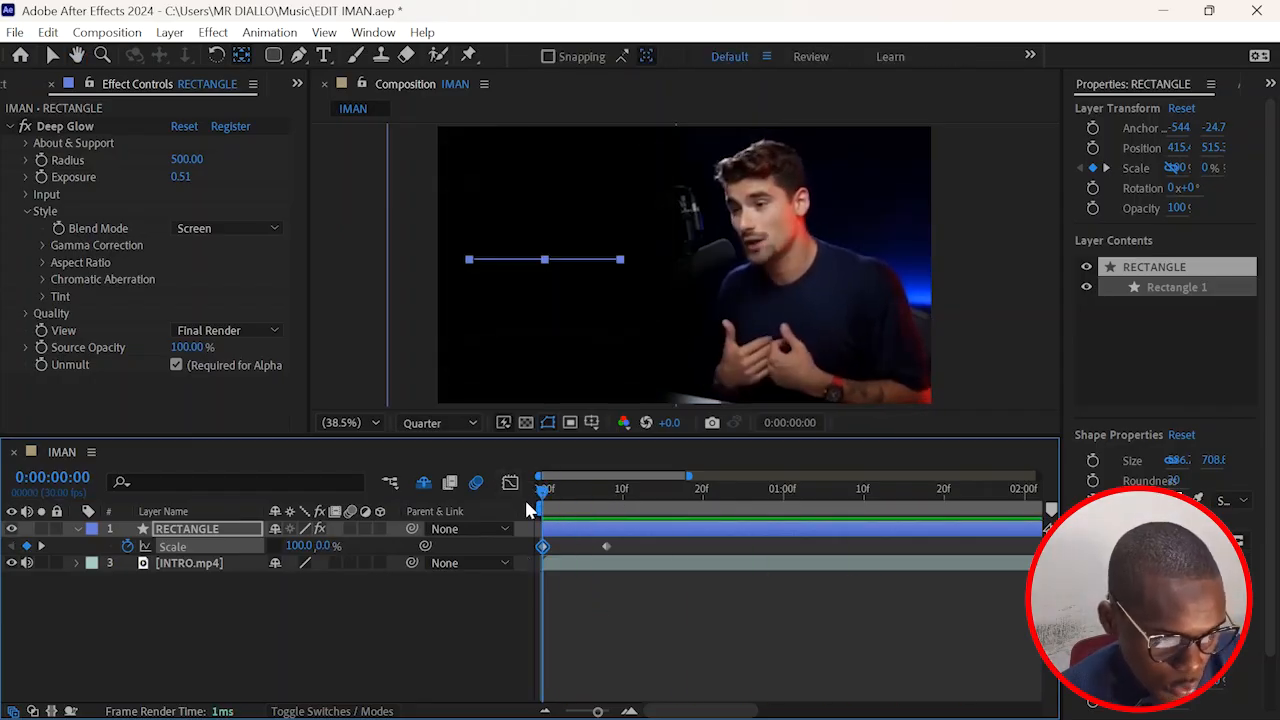
key("space")
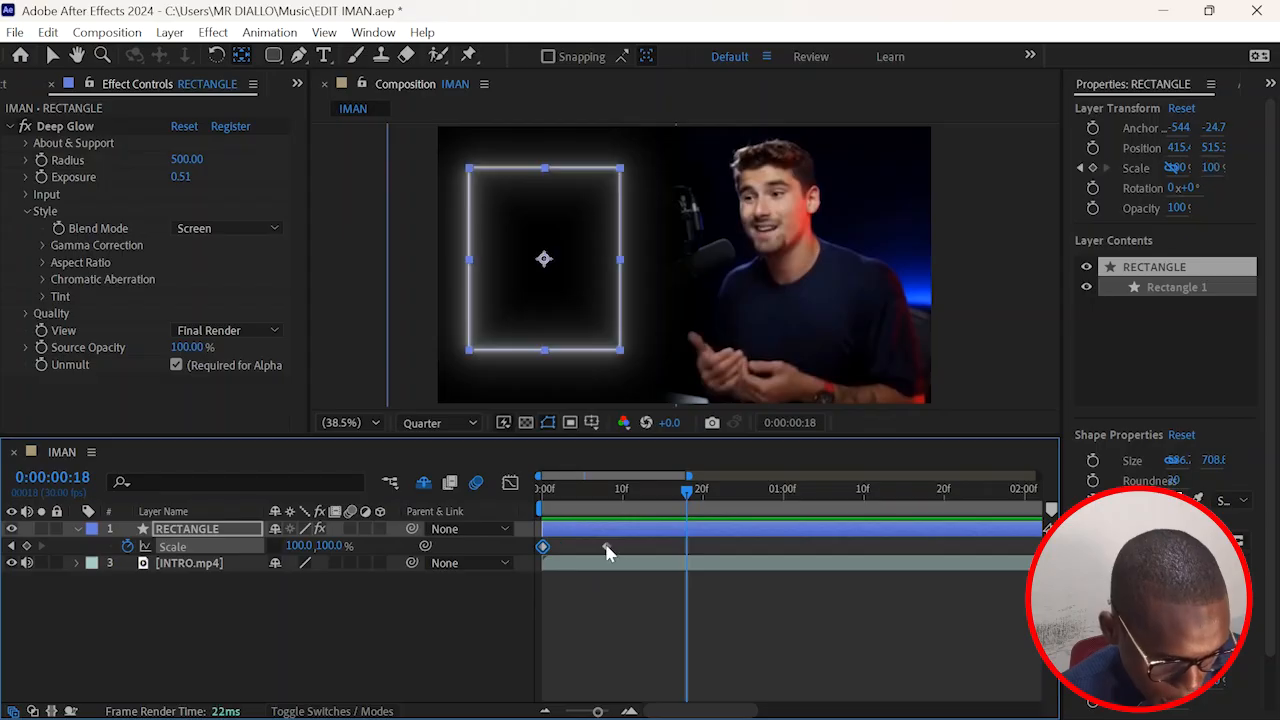
Step: Move the RECTANGLE's second Scale keyframe to about frame 17 and apply Easy Ease to both Scale keyframes
mouse_move(608, 546)
left_mouse_down()
mouse_move(679, 555)
mouse_move(545, 546)
left_mouse_up()
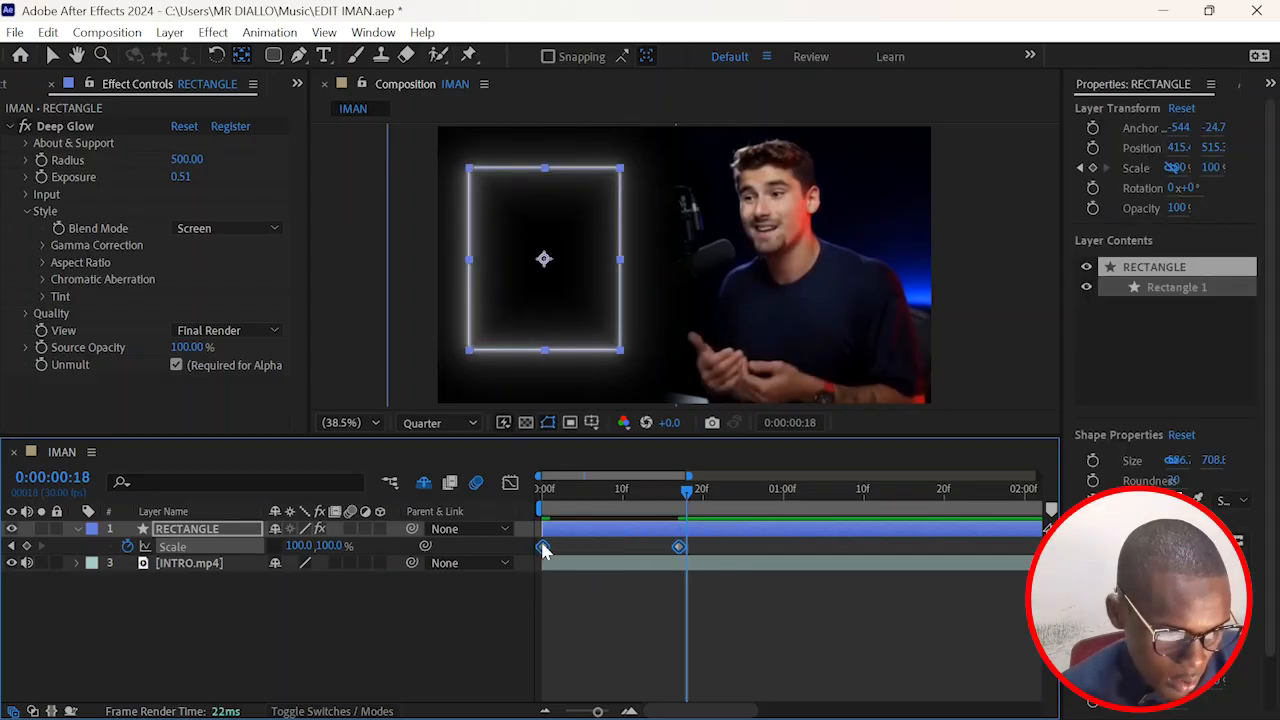
right_click(543, 548)
mouse_move(700, 529)
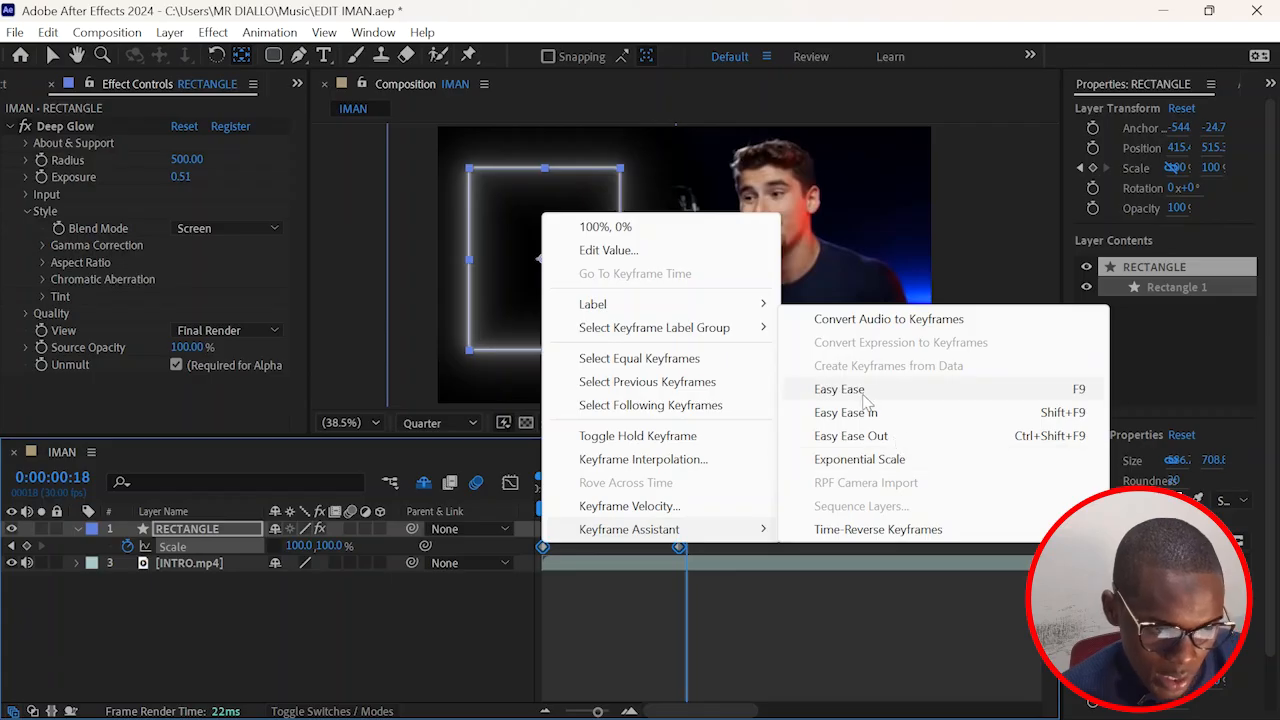
left_click(853, 391)
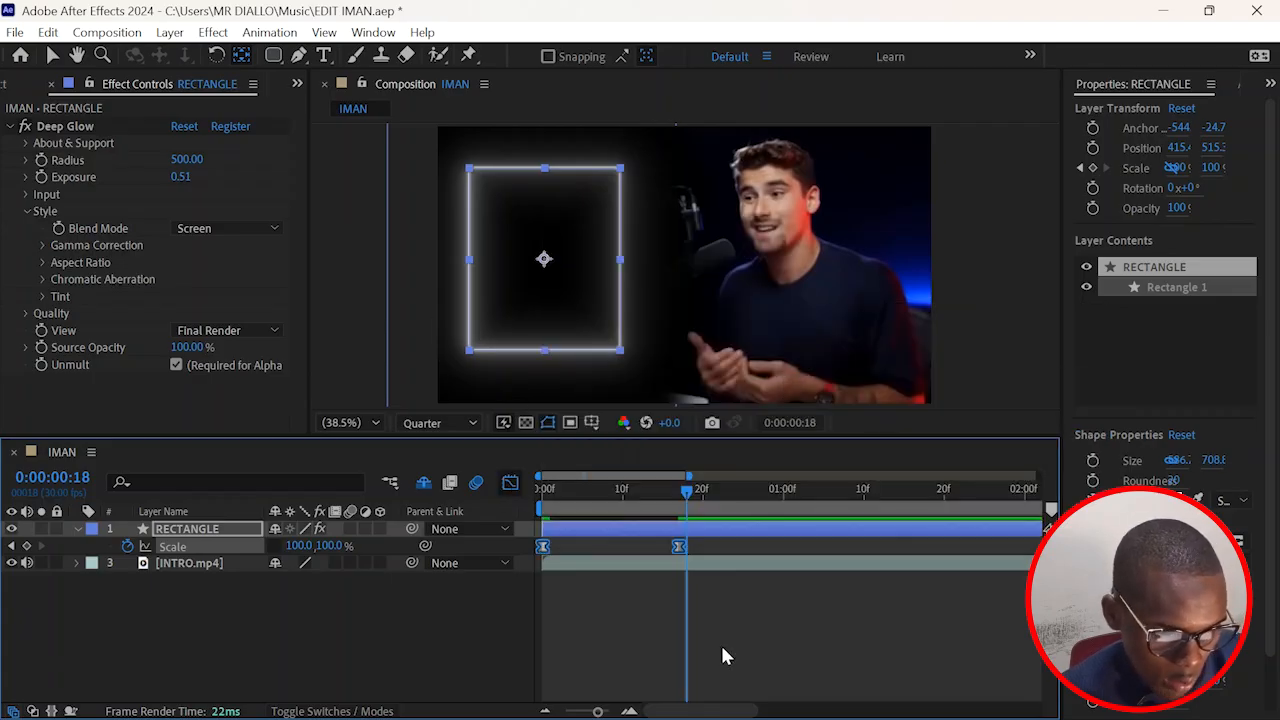
Step: Reshape the RECTANGLE's Scale speed curve to peak early and slow gradually toward the last keyframe, previewing the motion
left_click_drag(748, 650, 511, 662)
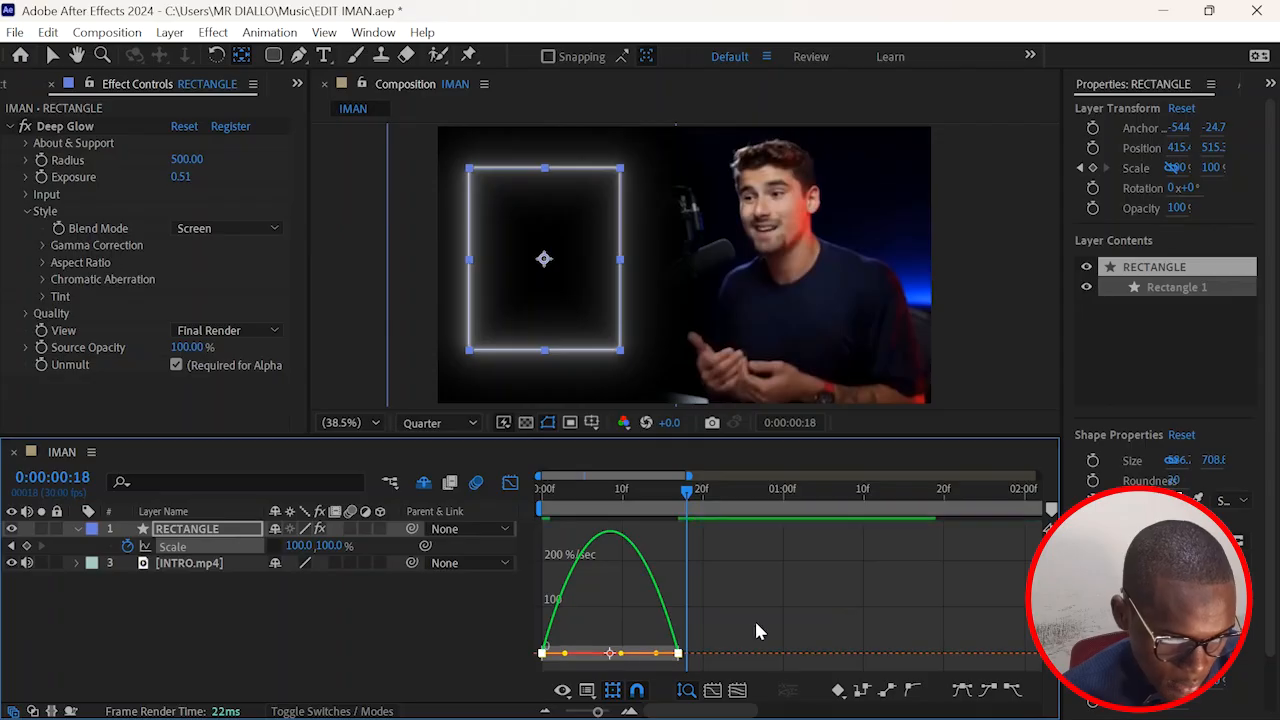
left_click_drag(757, 622, 614, 663)
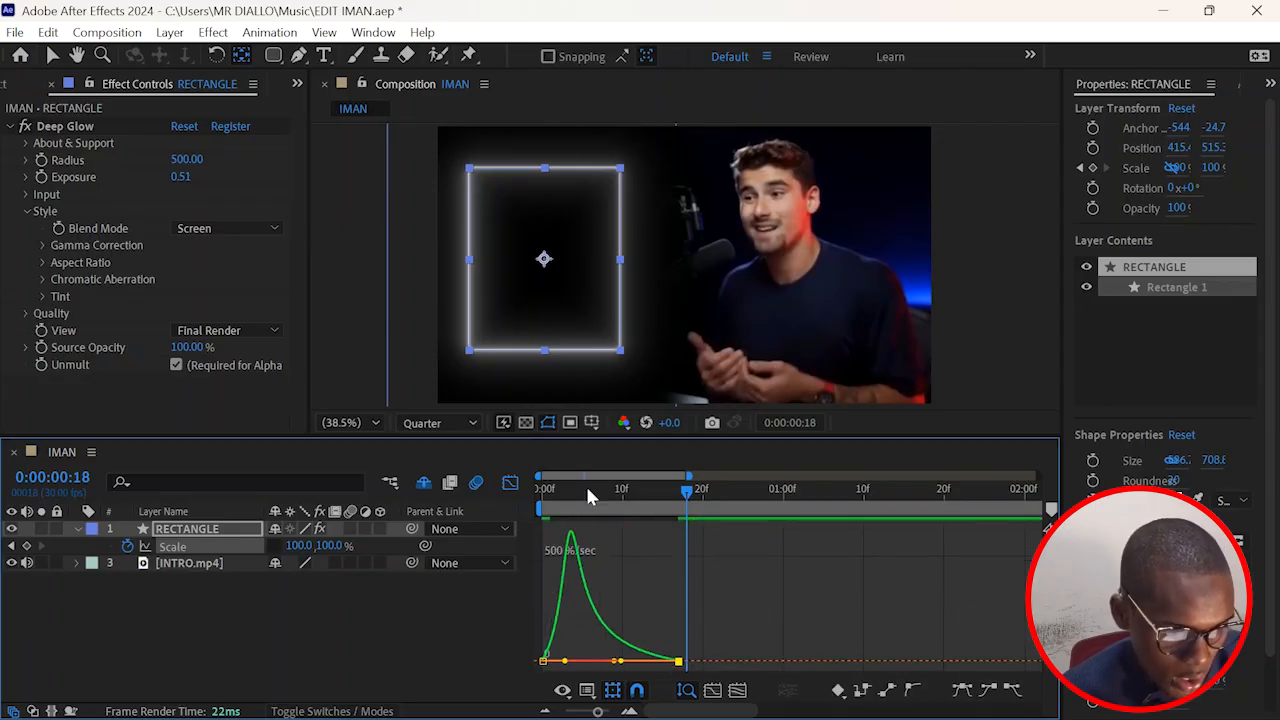
left_click(539, 500)
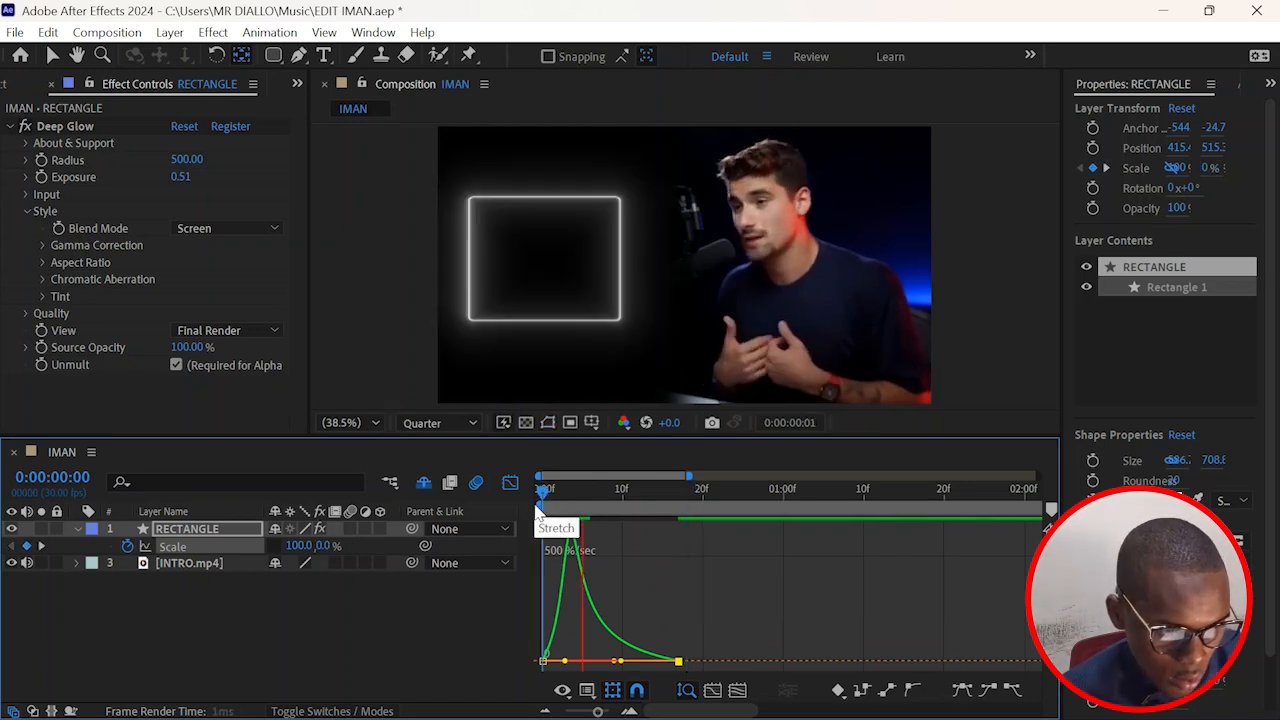
key("space")
left_click_drag(596, 495, 506, 524)
key("space")
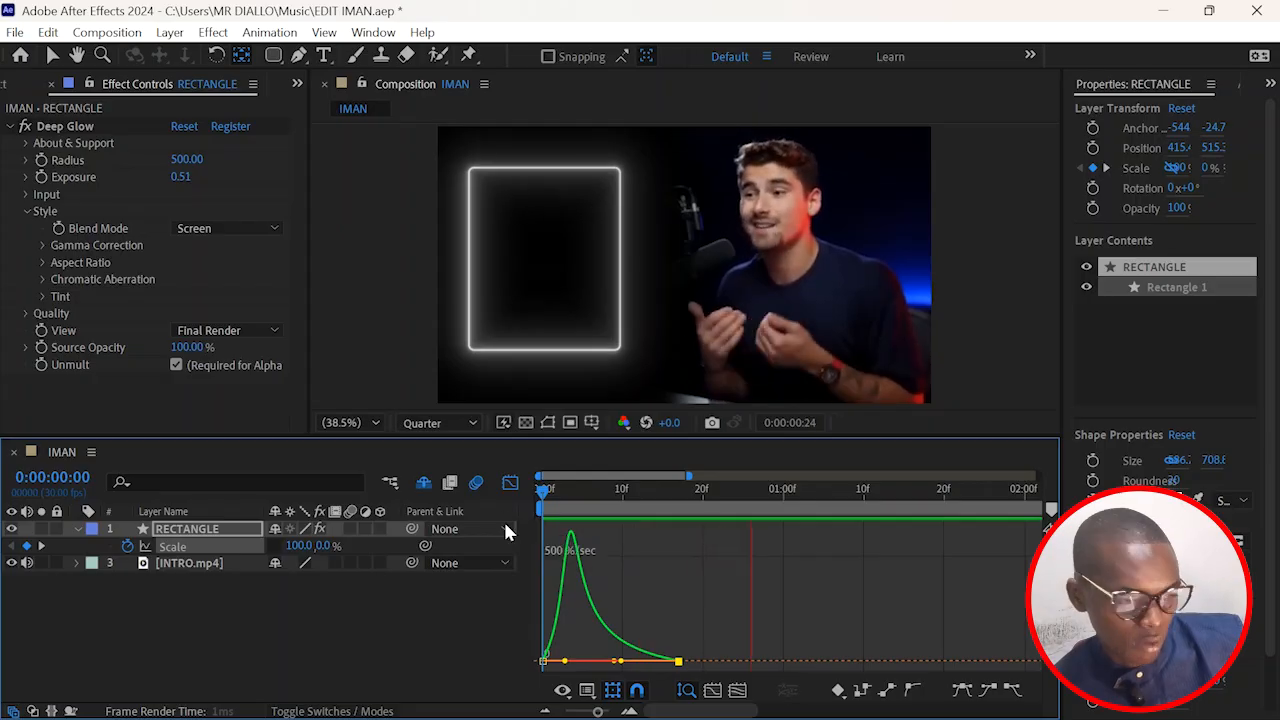
key("space")
left_click(510, 483)
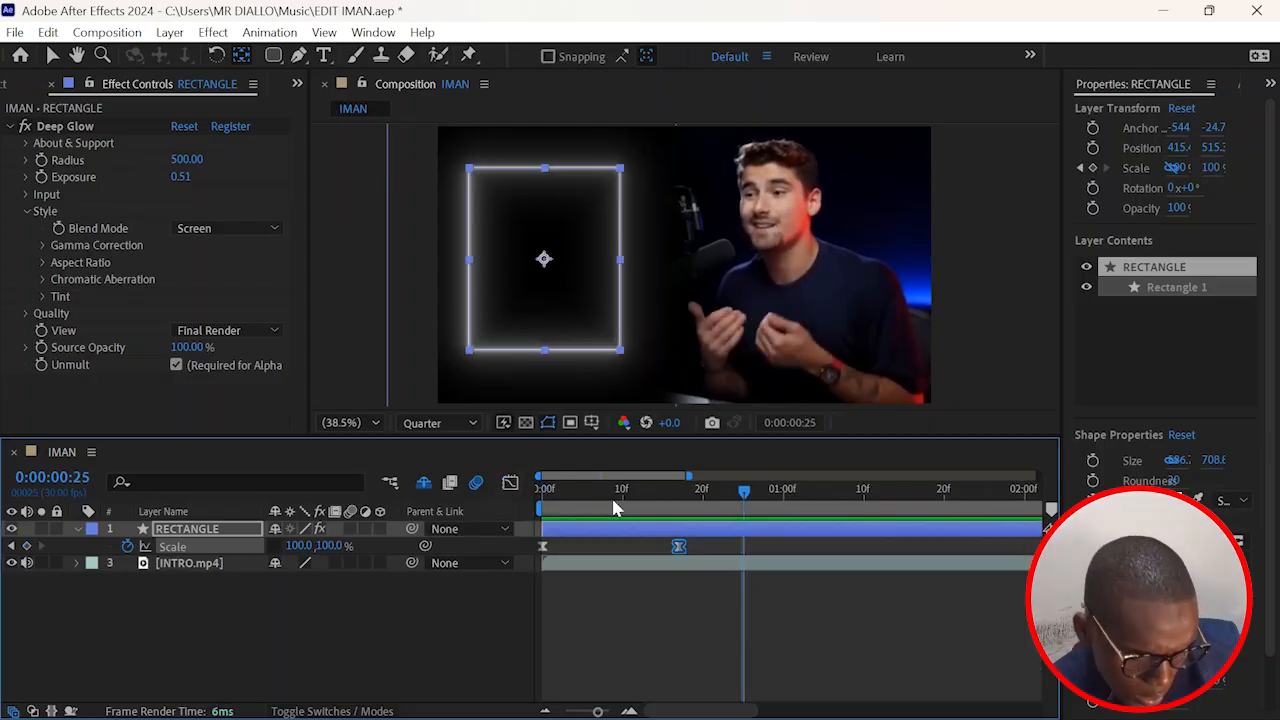
Step: Play back the RECTANGLE's scale reveal from the start, and collapse and deselect the layer
left_click_drag(614, 493, 530, 512)
key("space")
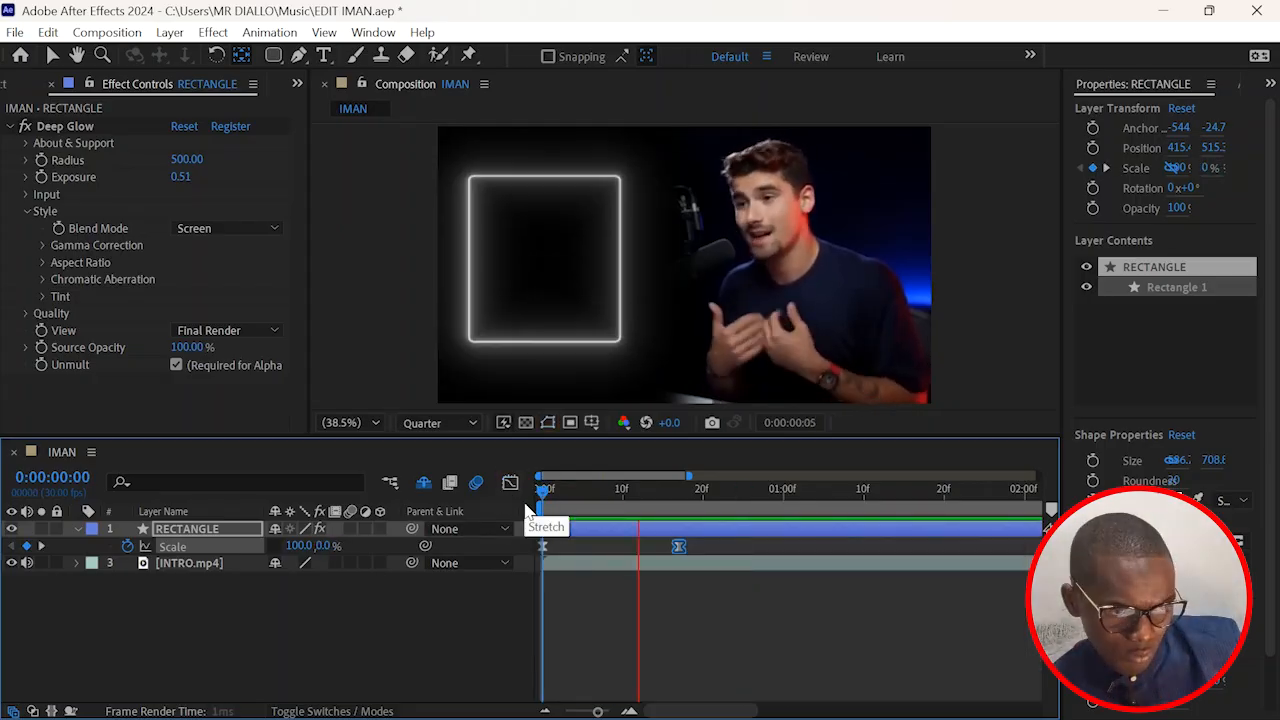
key("space")
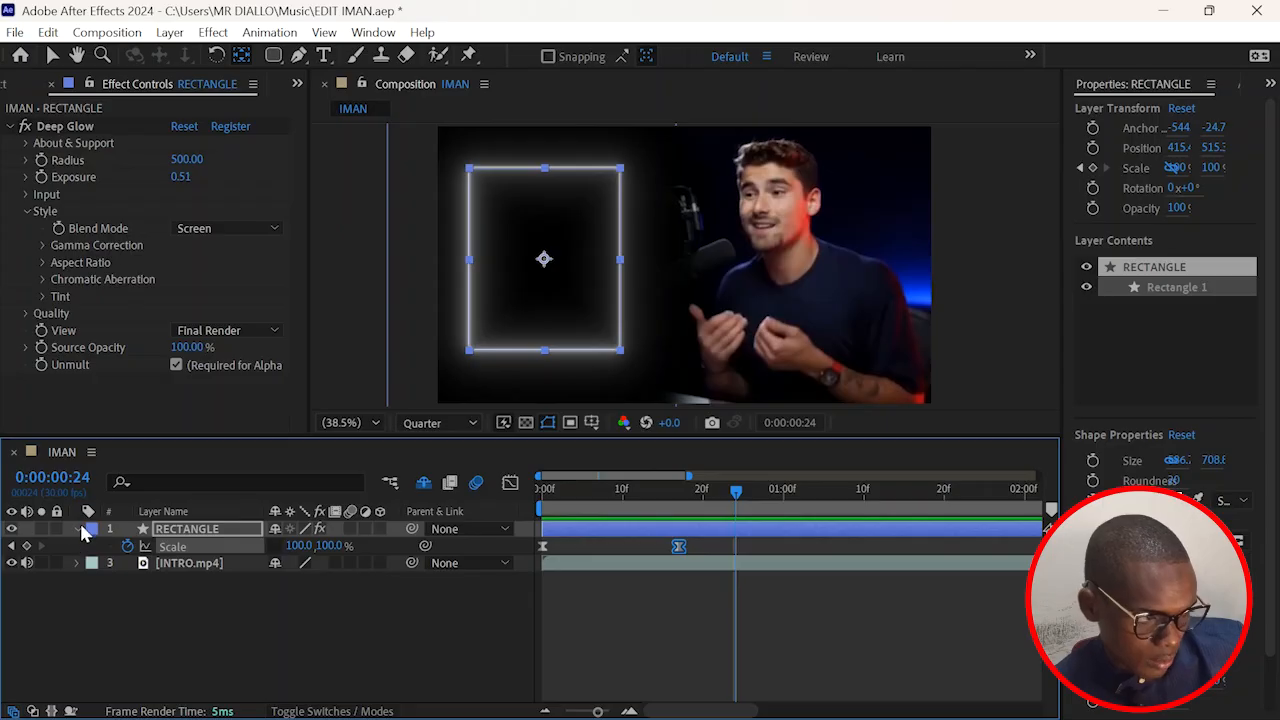
key("s")
left_click(612, 620)
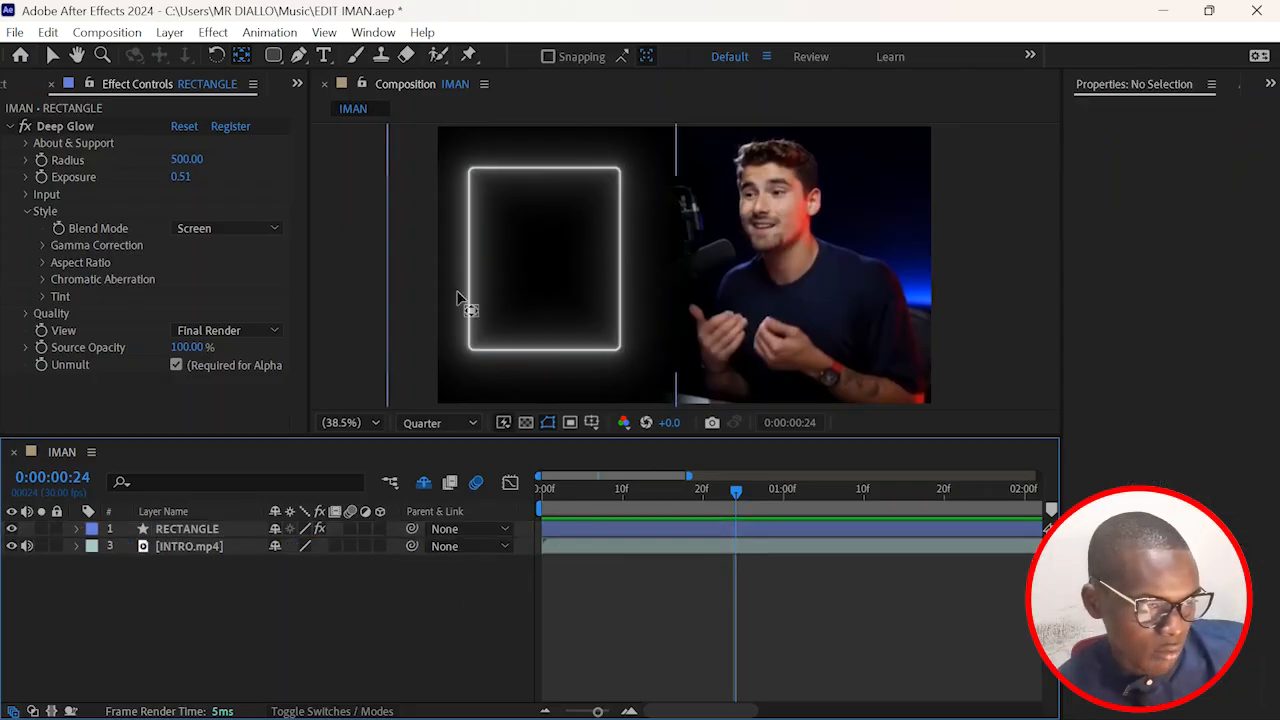
Step: Add the text "10K p/m" inside the glowing rectangle near its upper edge
left_click(323, 56)
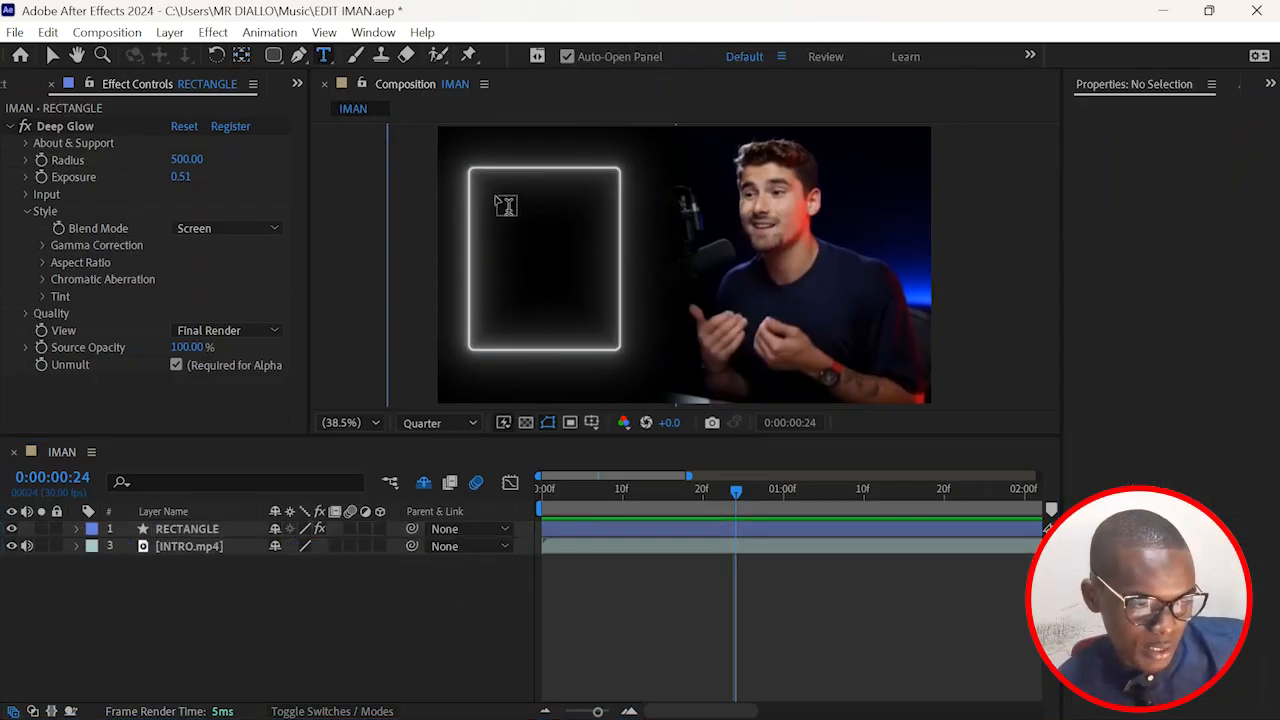
left_click(497, 198)
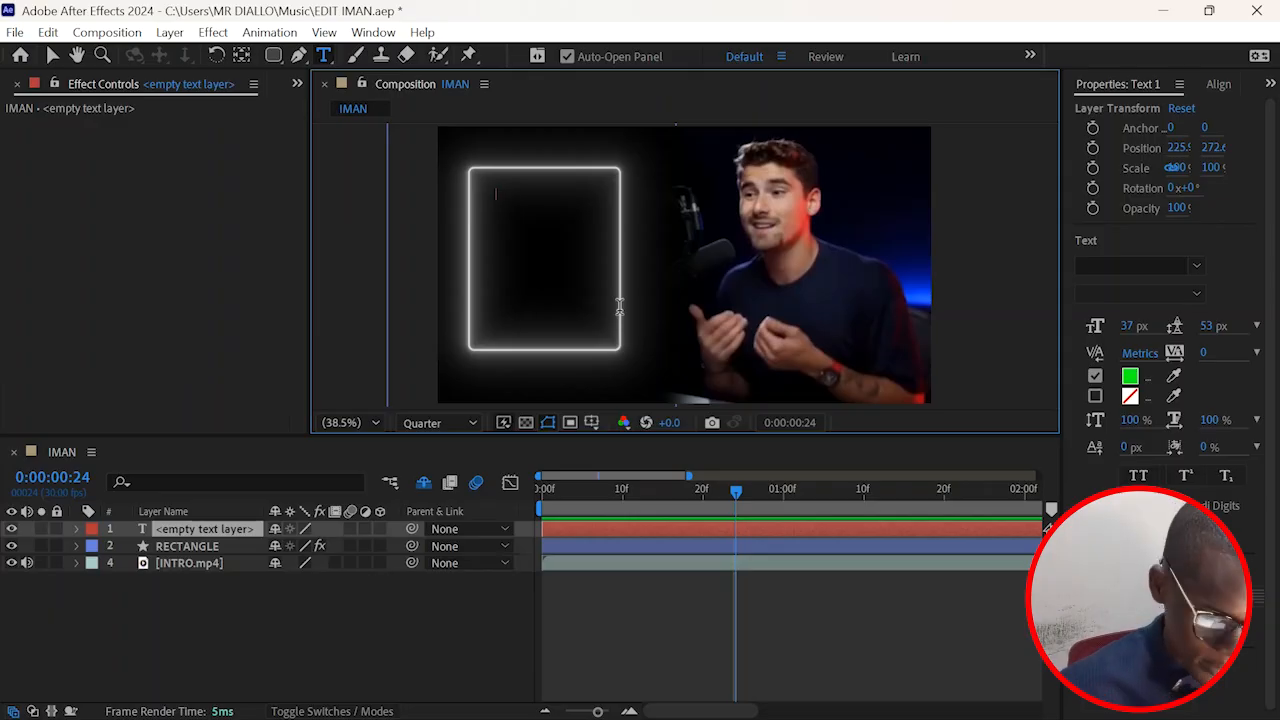
type("10K")
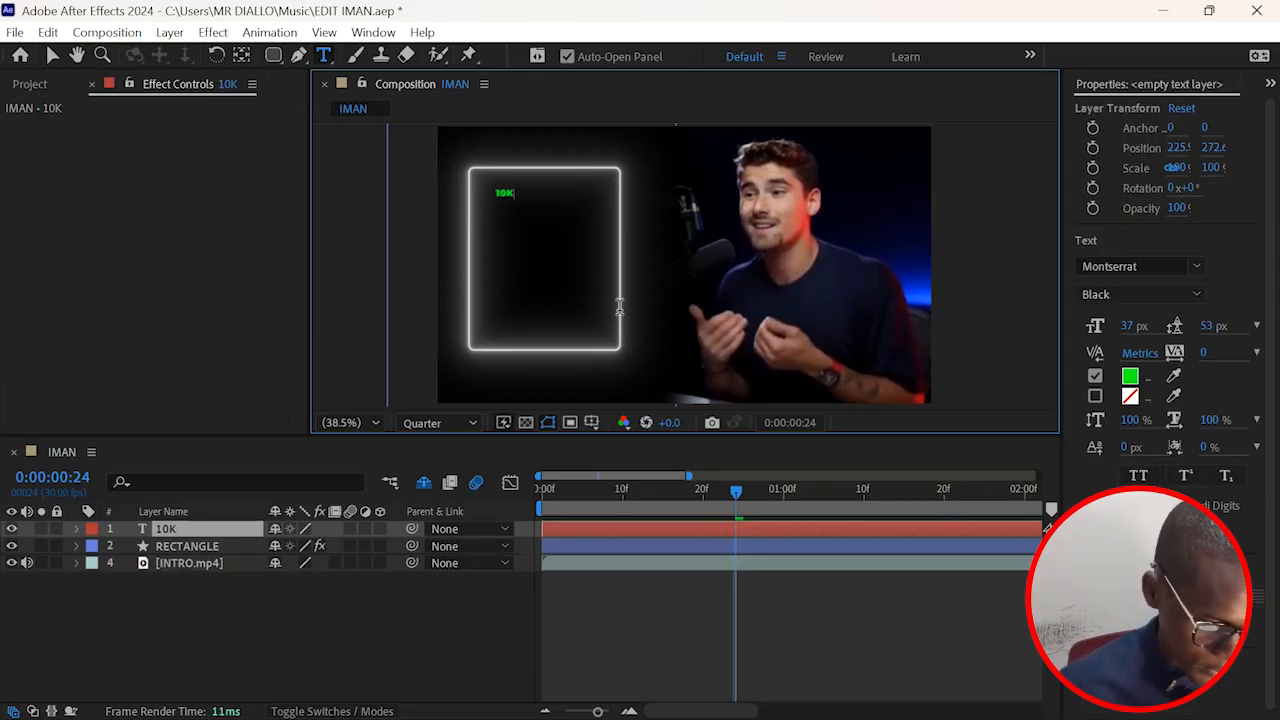
type(" P")
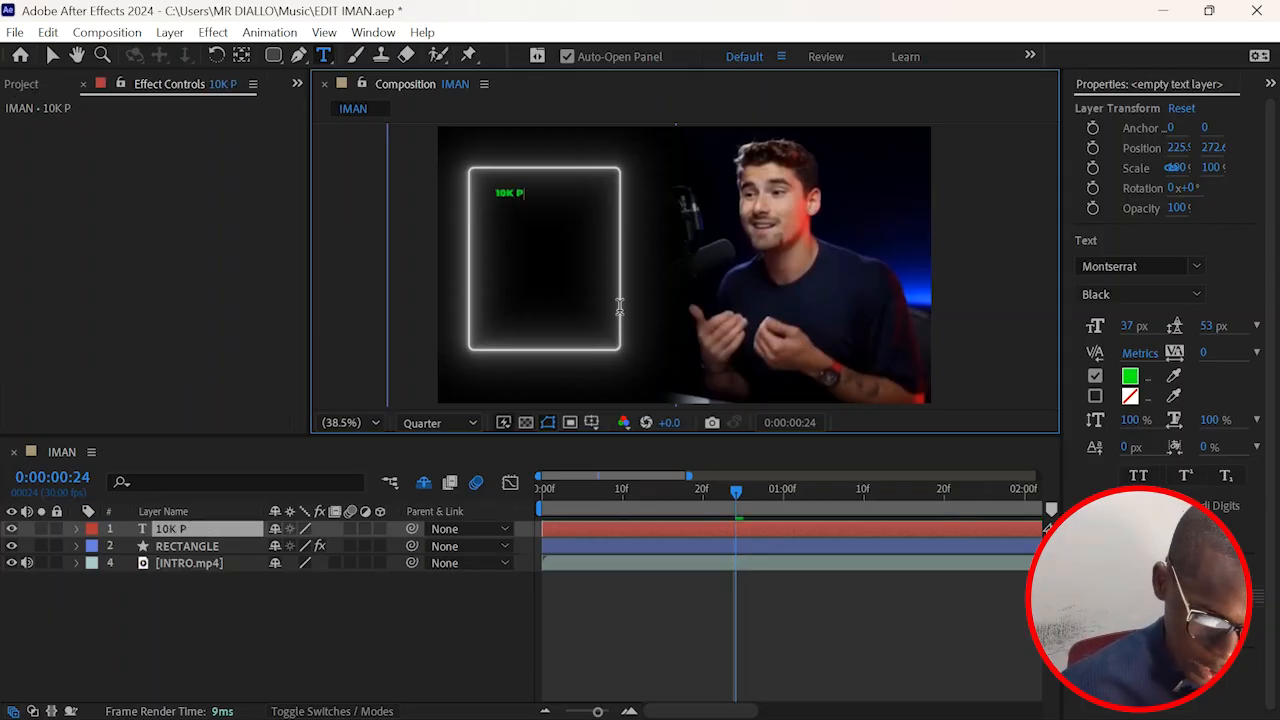
key("BackSpace")
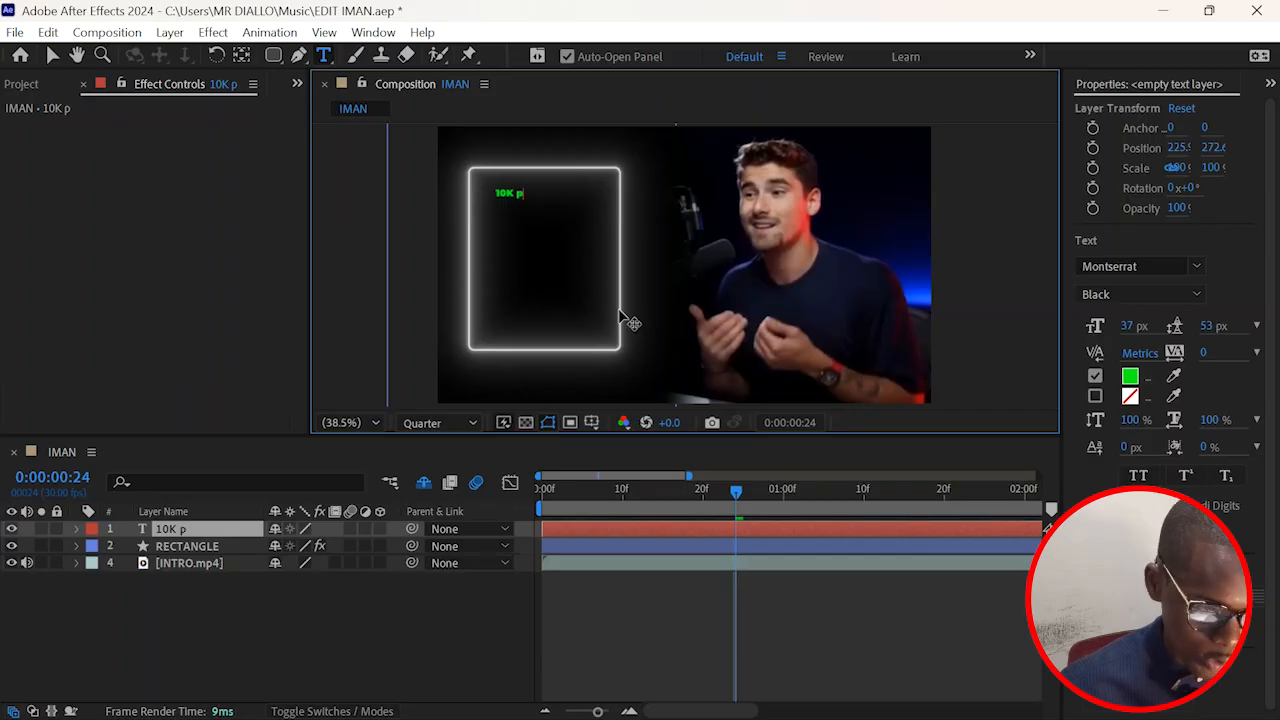
type("p/")
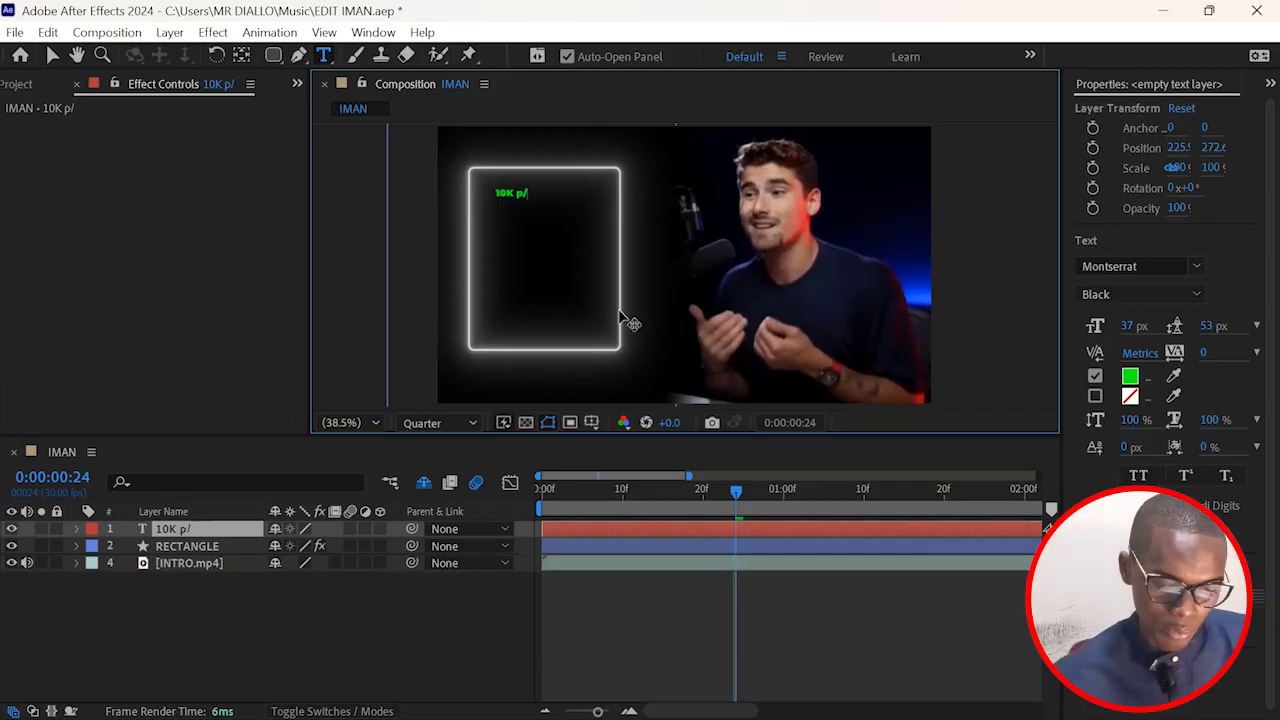
type("m")
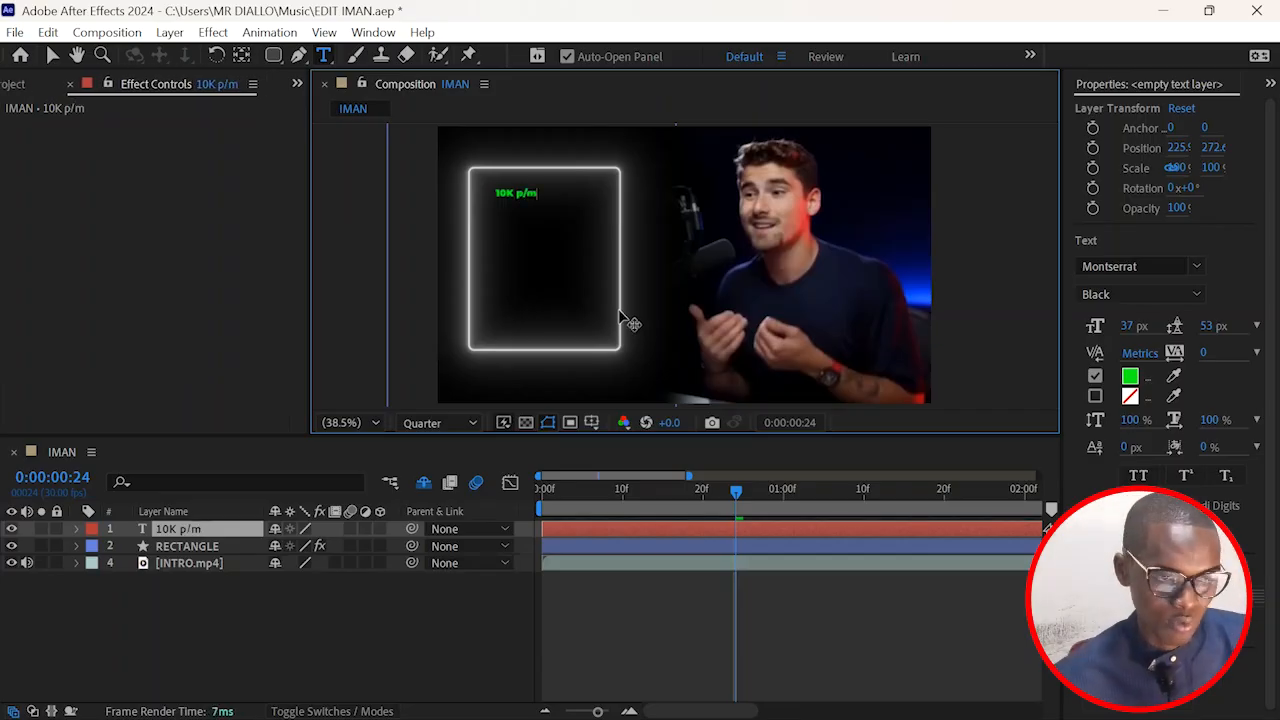
Step: Scale the "10K p/m" text layer up to 213%
left_click(585, 537)
key("s")
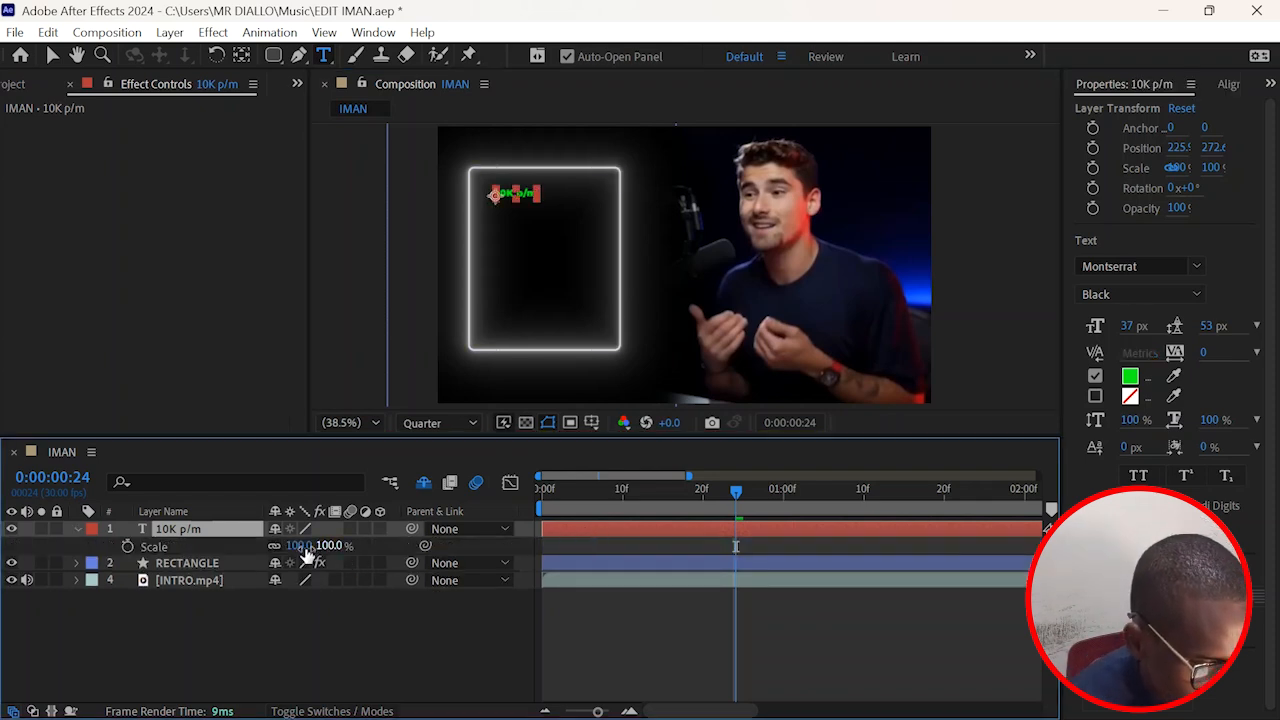
left_click_drag(303, 546, 425, 555)
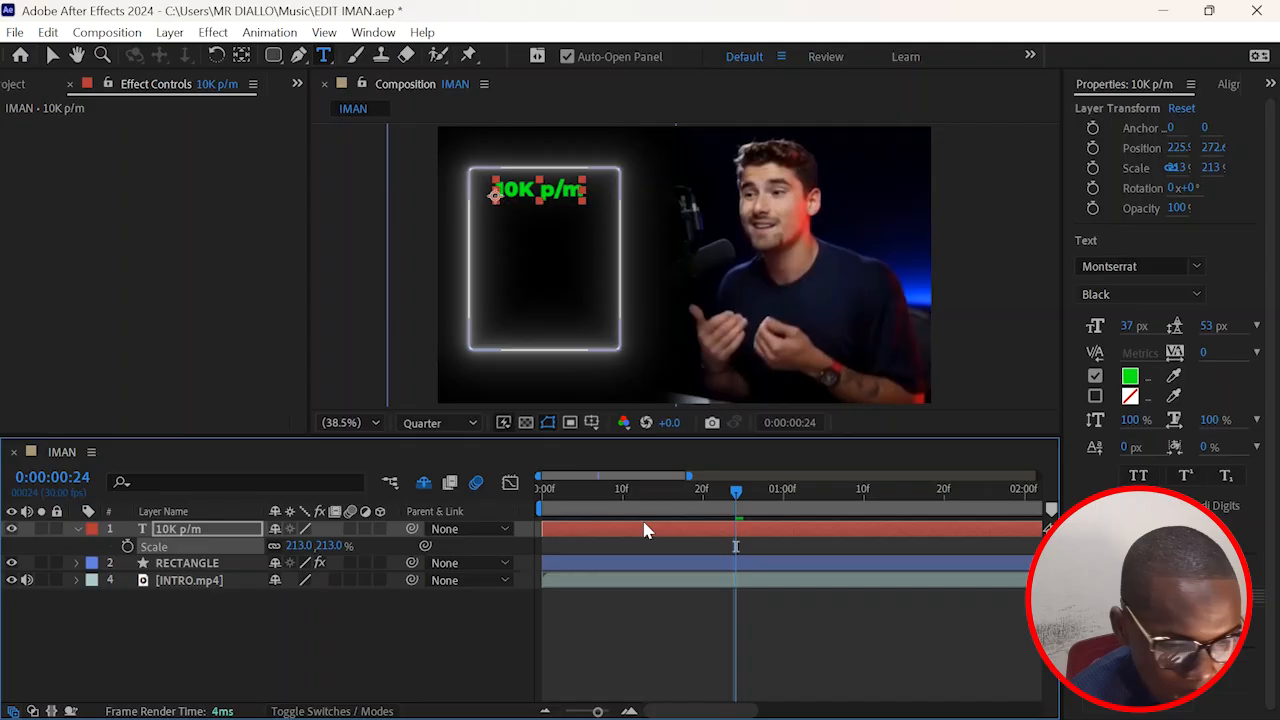
Step: Change the fill color of the "10K p/m" text to white and deselect the layer
left_click(1131, 379)
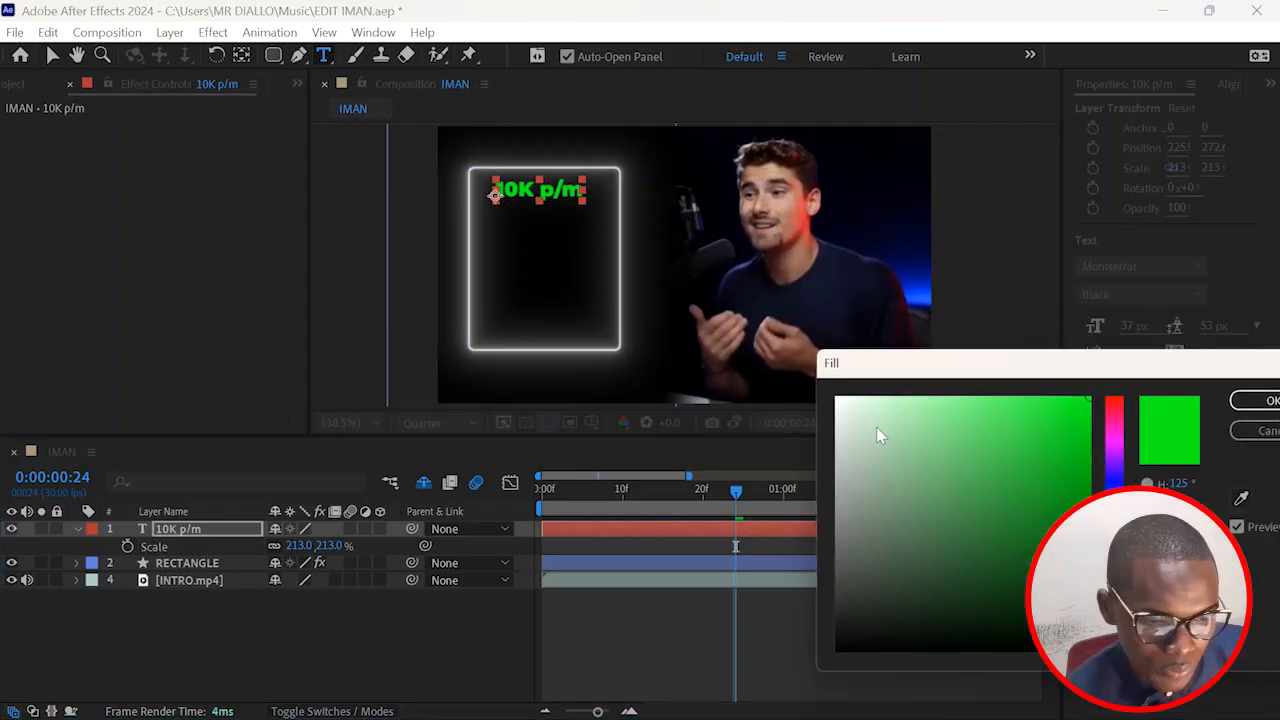
left_click_drag(876, 426, 815, 388)
key("Return")
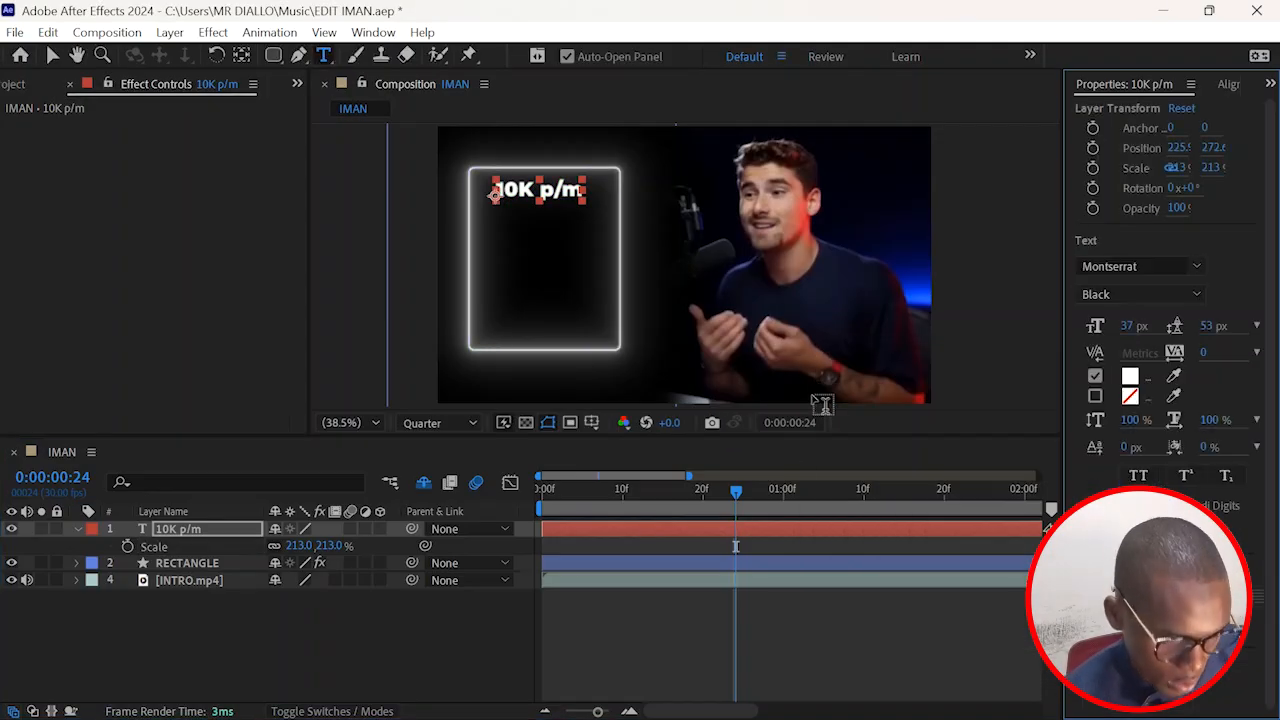
left_click(698, 661)
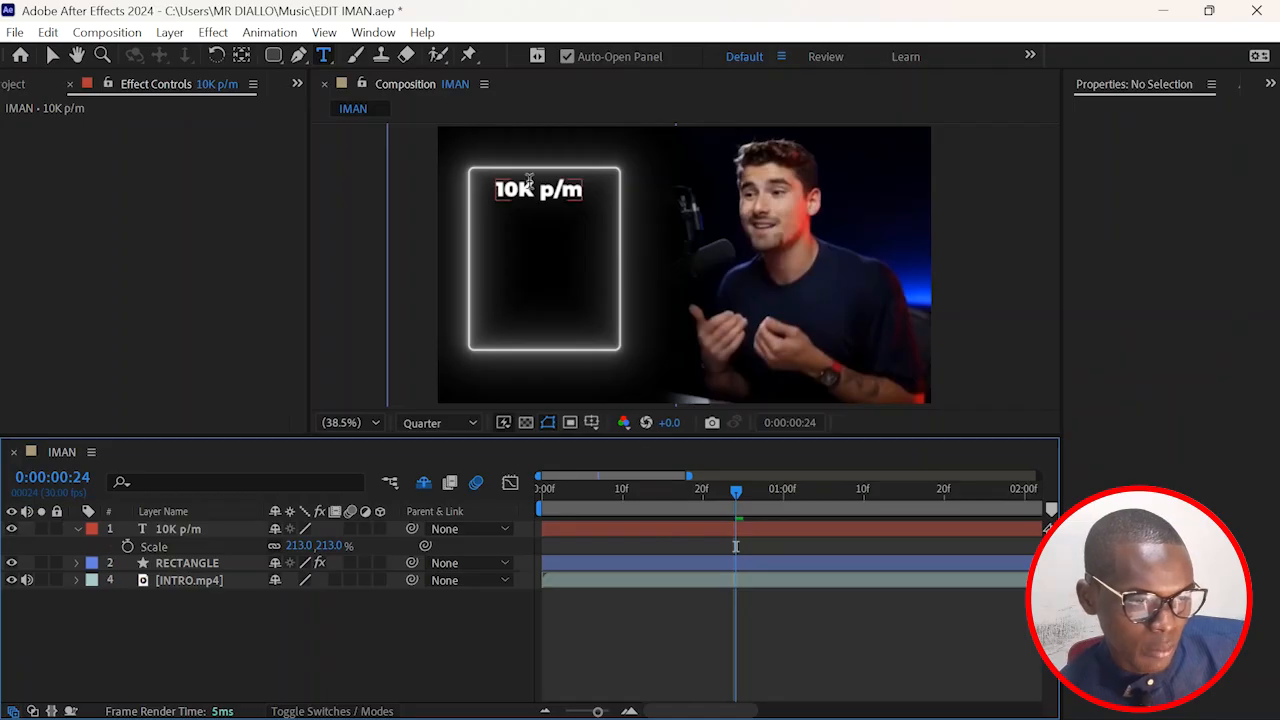
Step: Change the font of the "10K p/m" text layer to Montserrat Bold Italic and deselect the layer
left_click(645, 530)
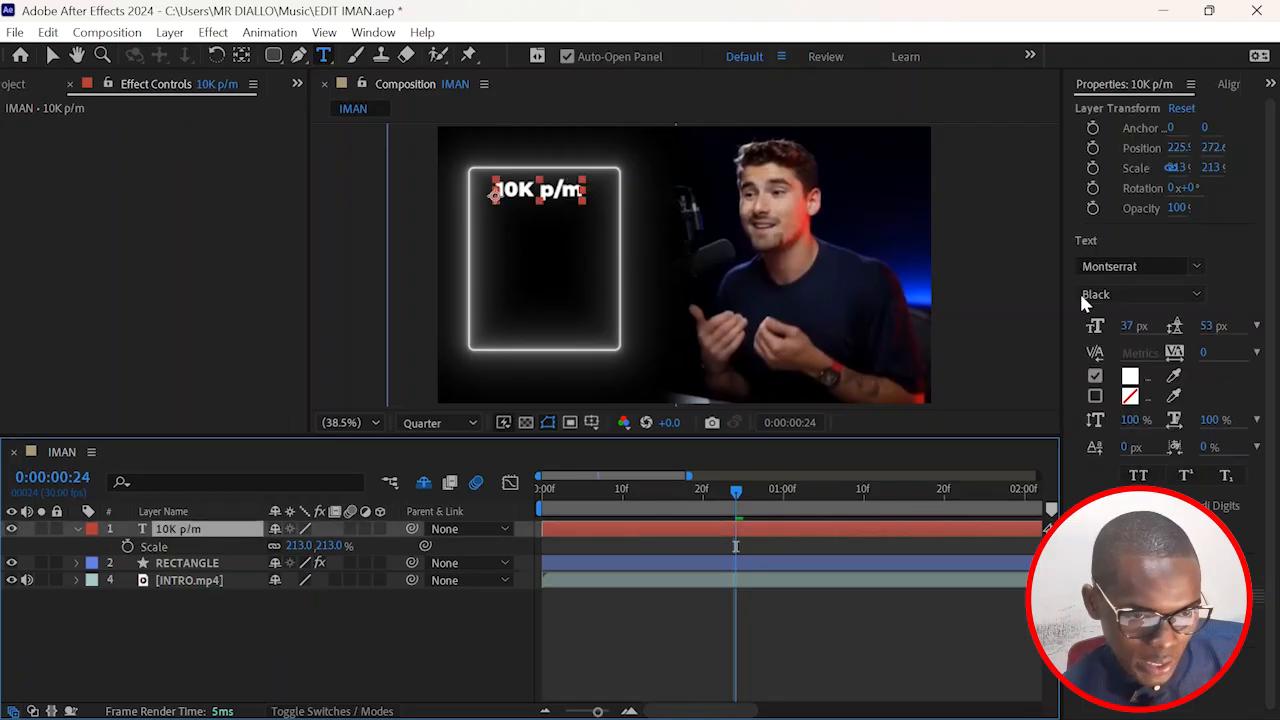
left_click(1142, 264)
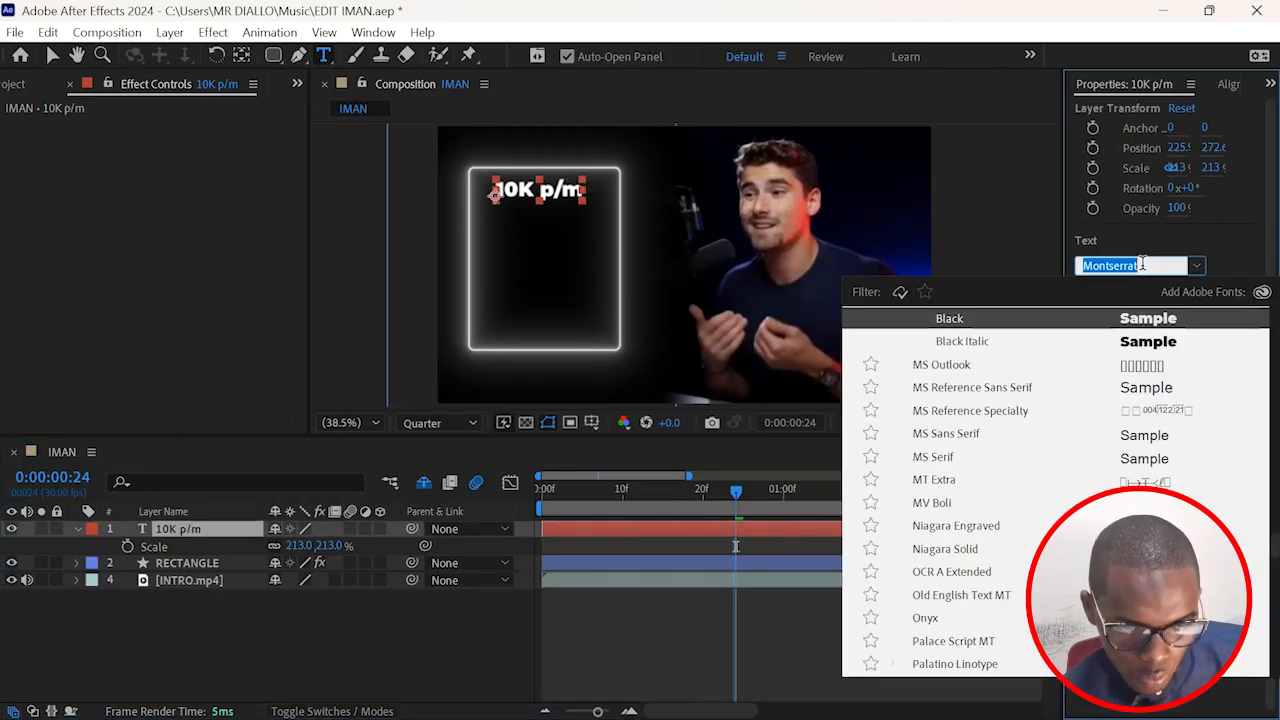
left_click(1138, 265)
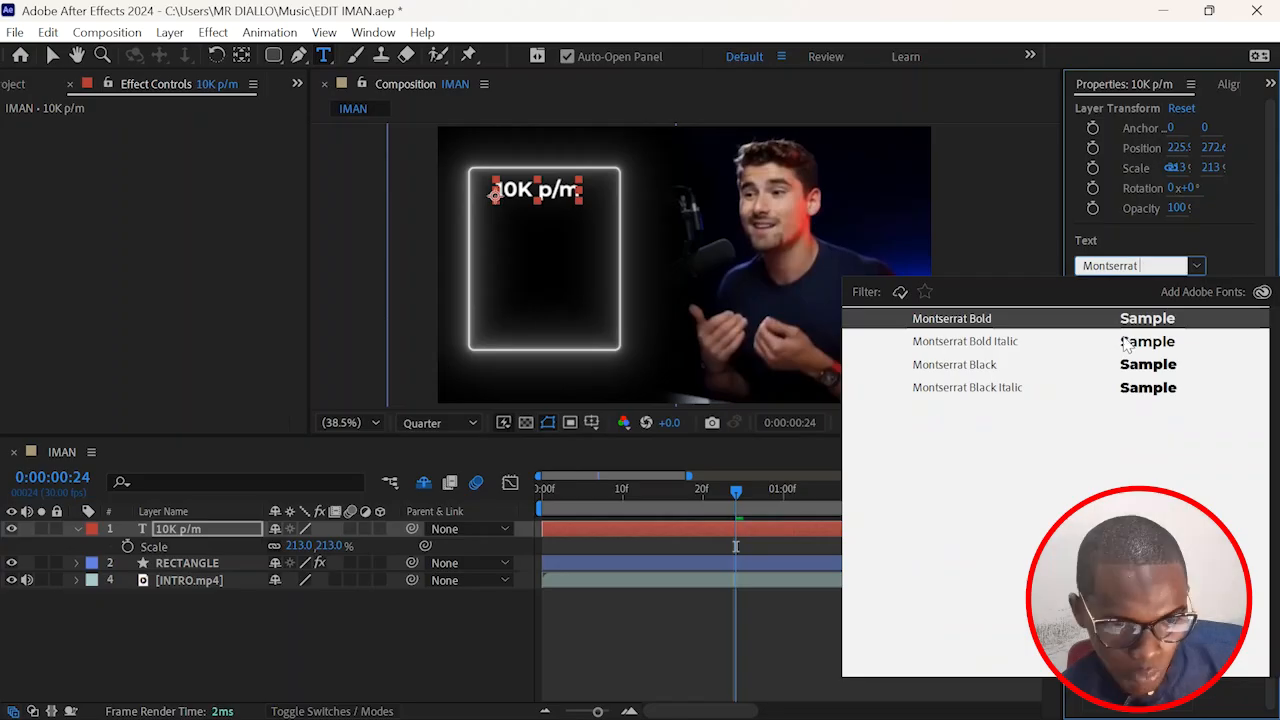
left_click(1137, 343)
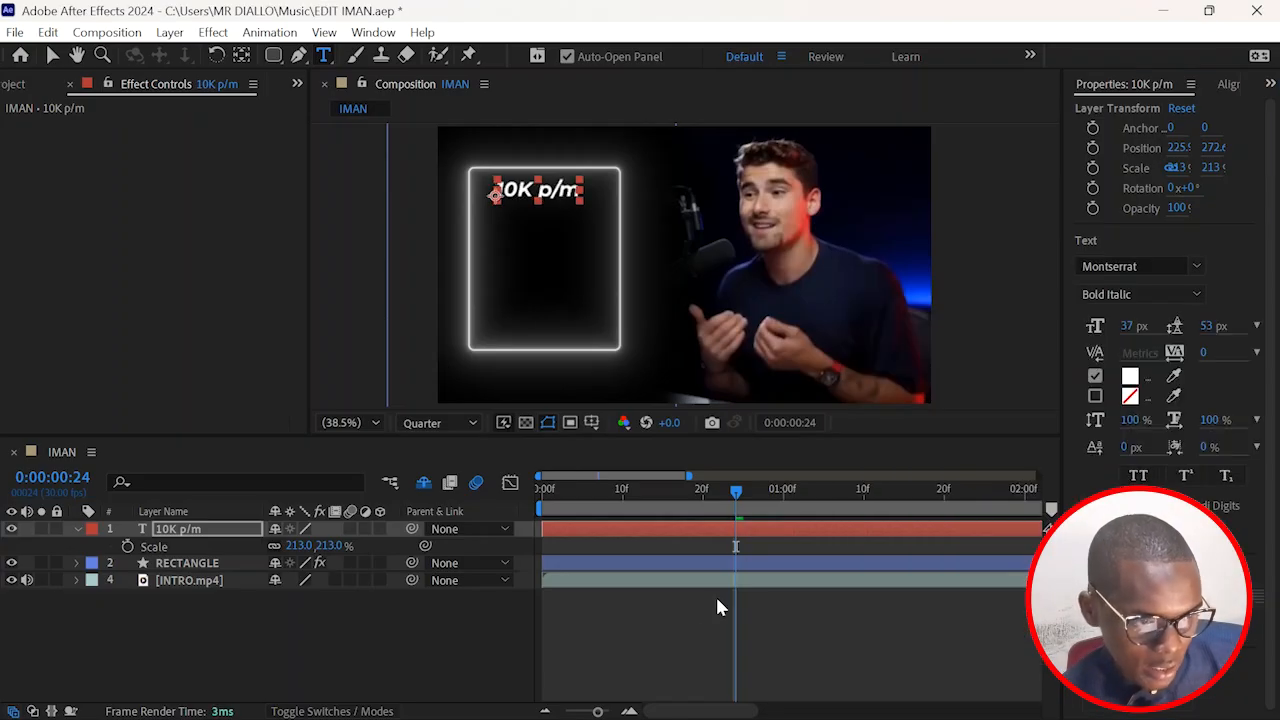
left_click(699, 629)
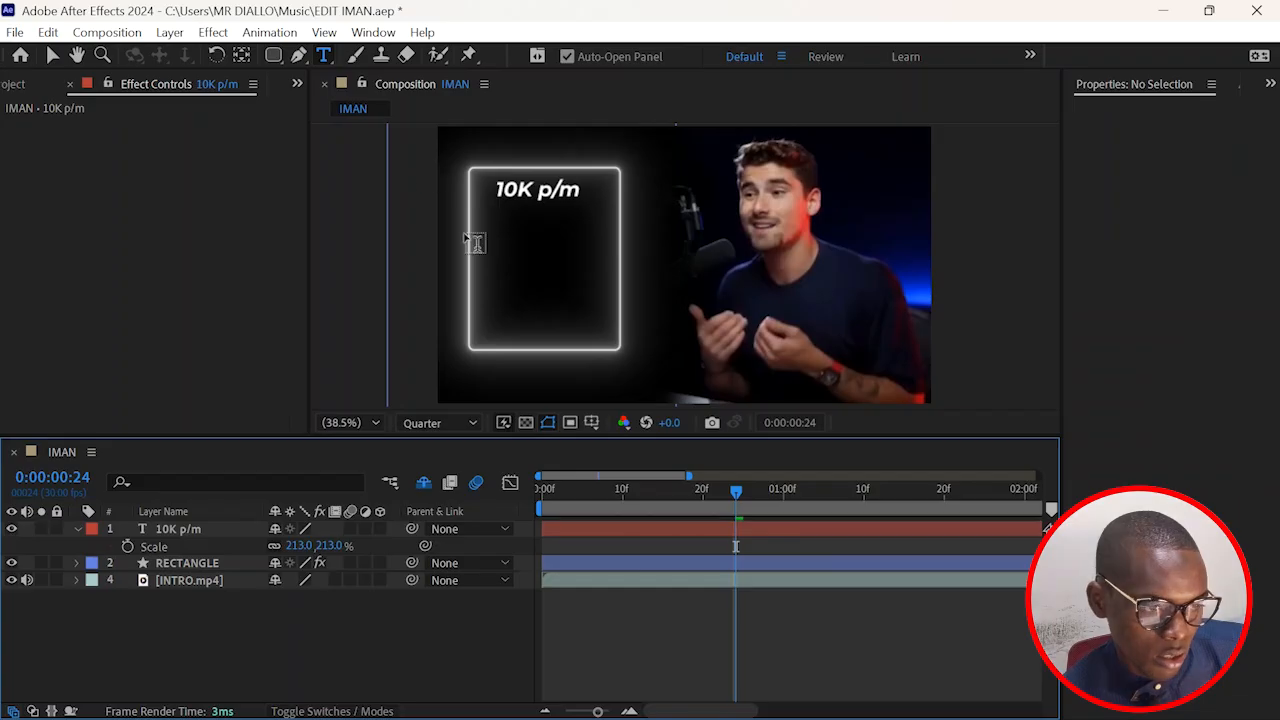
Step: Draw a white-outlined circle about 174 px wide inside the glowing rectangle, below the "10K p/m" text, with the Ellipse tool
left_click(270, 60)
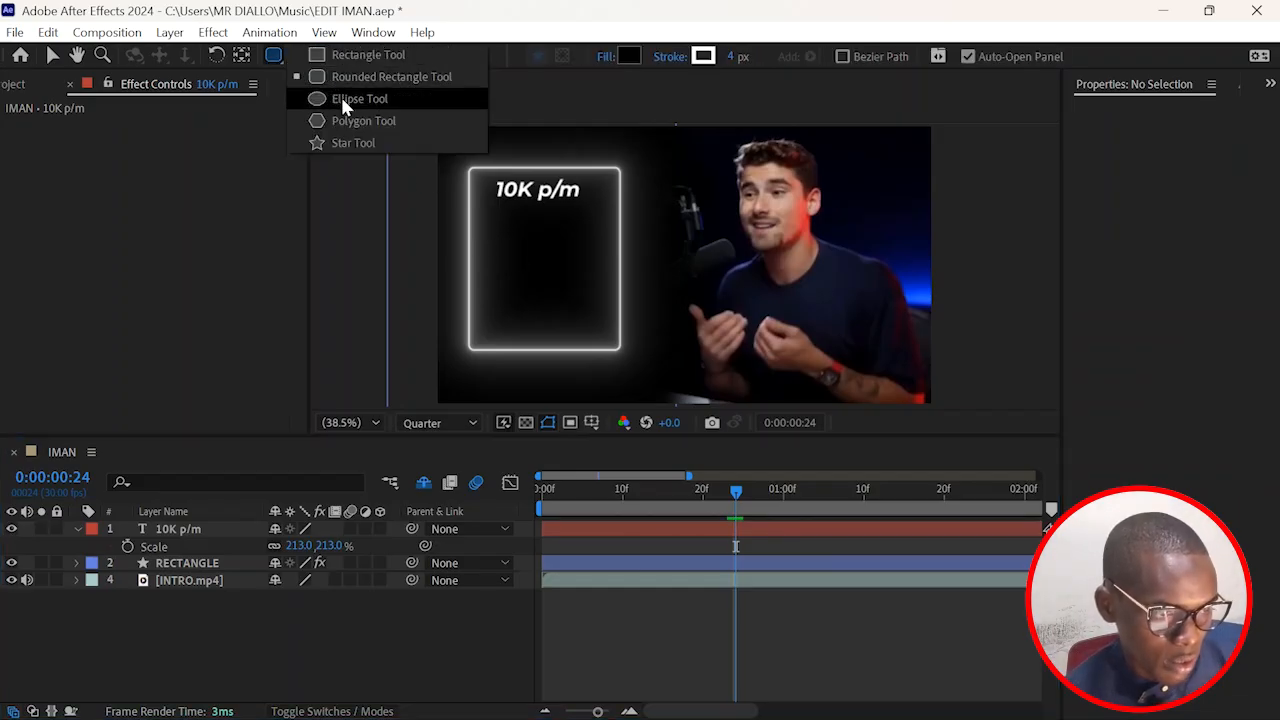
left_click(342, 100)
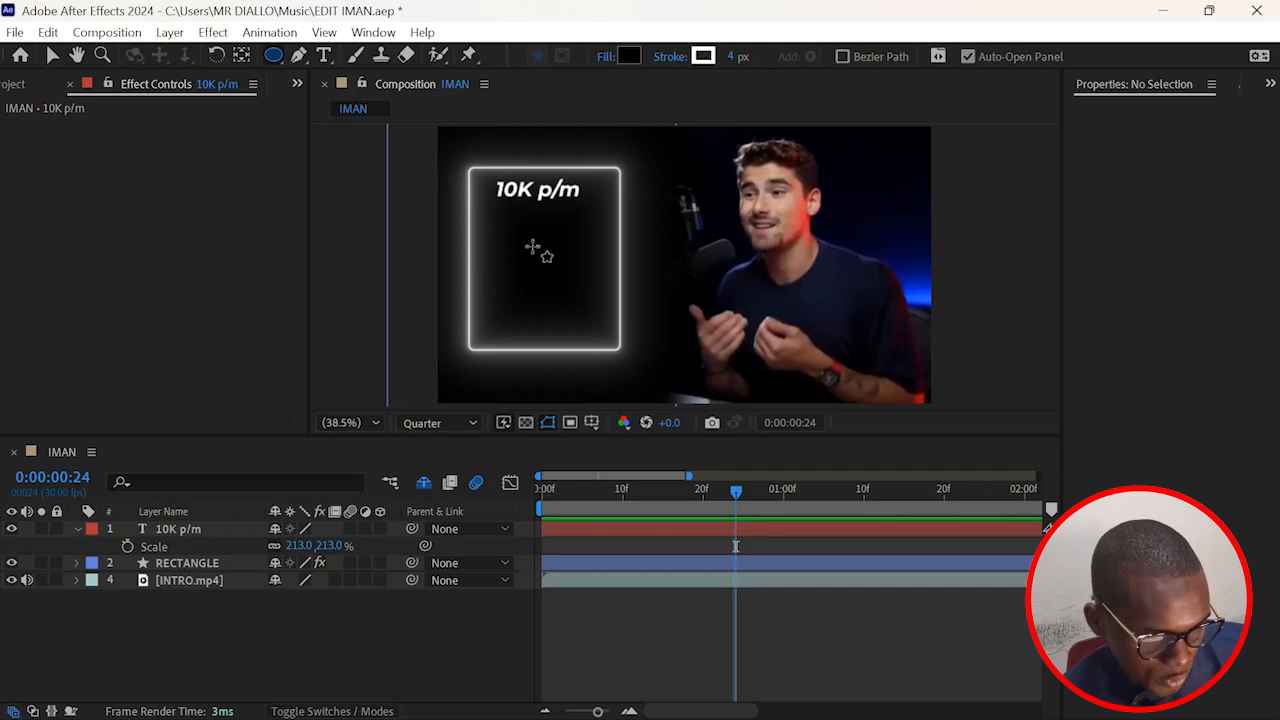
left_click_drag(502, 241, 546, 265)
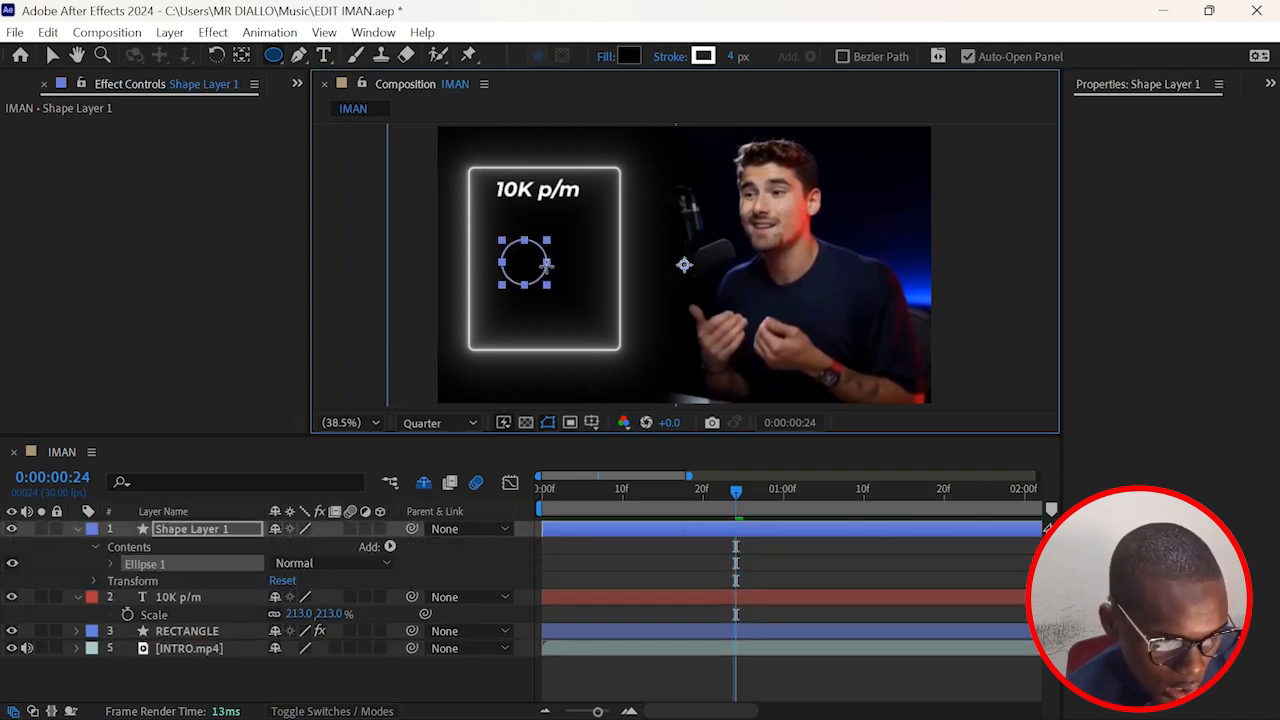
left_click(714, 578)
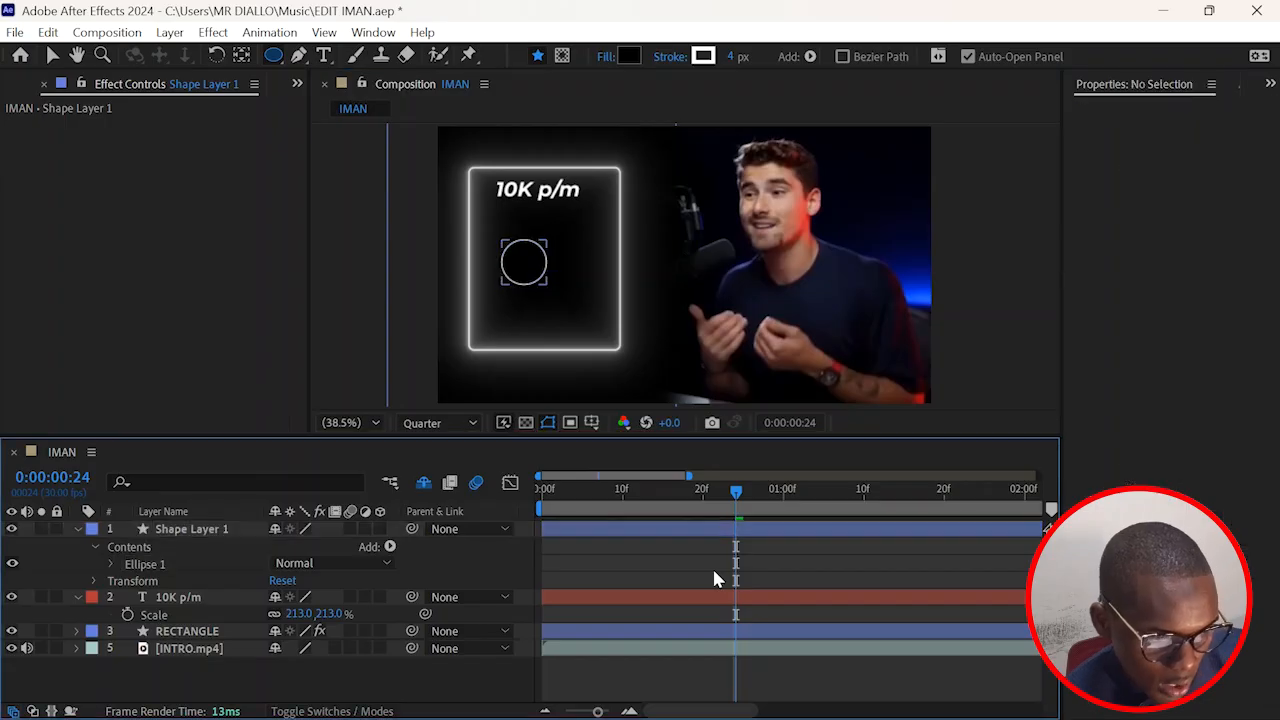
Step: Rename the circle's shape layer to CERCLE
left_click(650, 530)
key("Return")
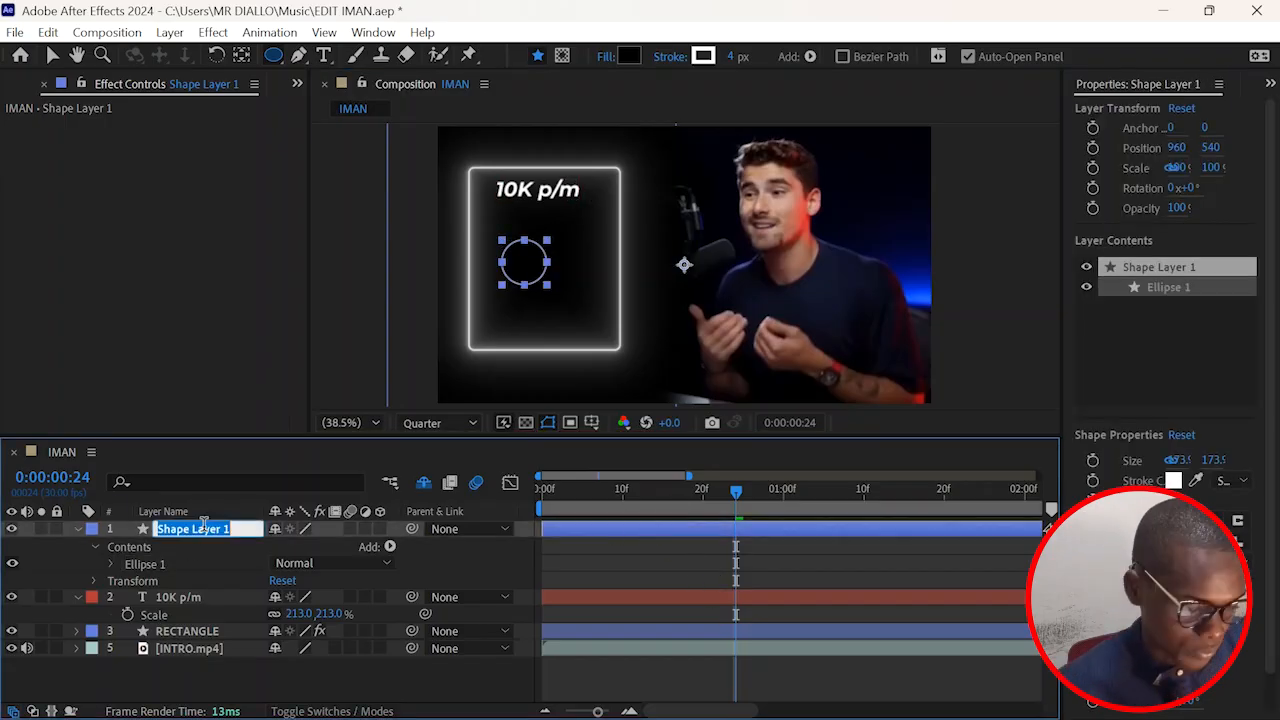
type("CERCLE")
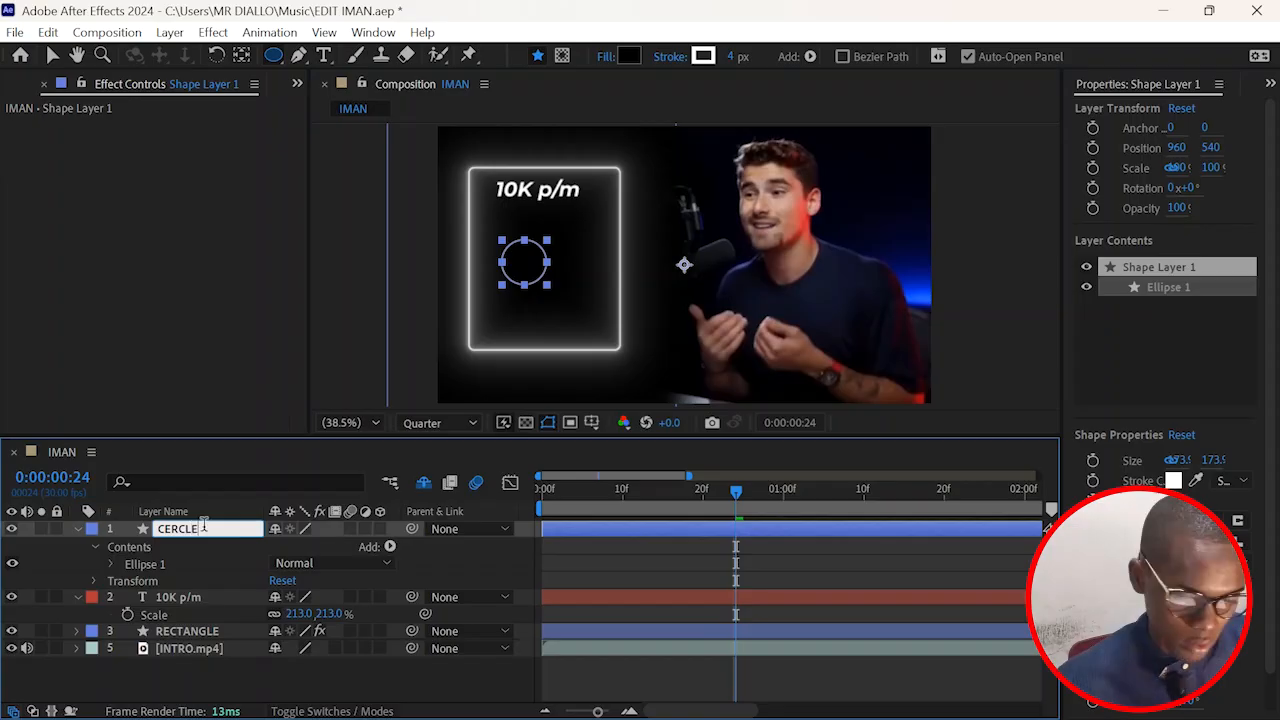
key("Return")
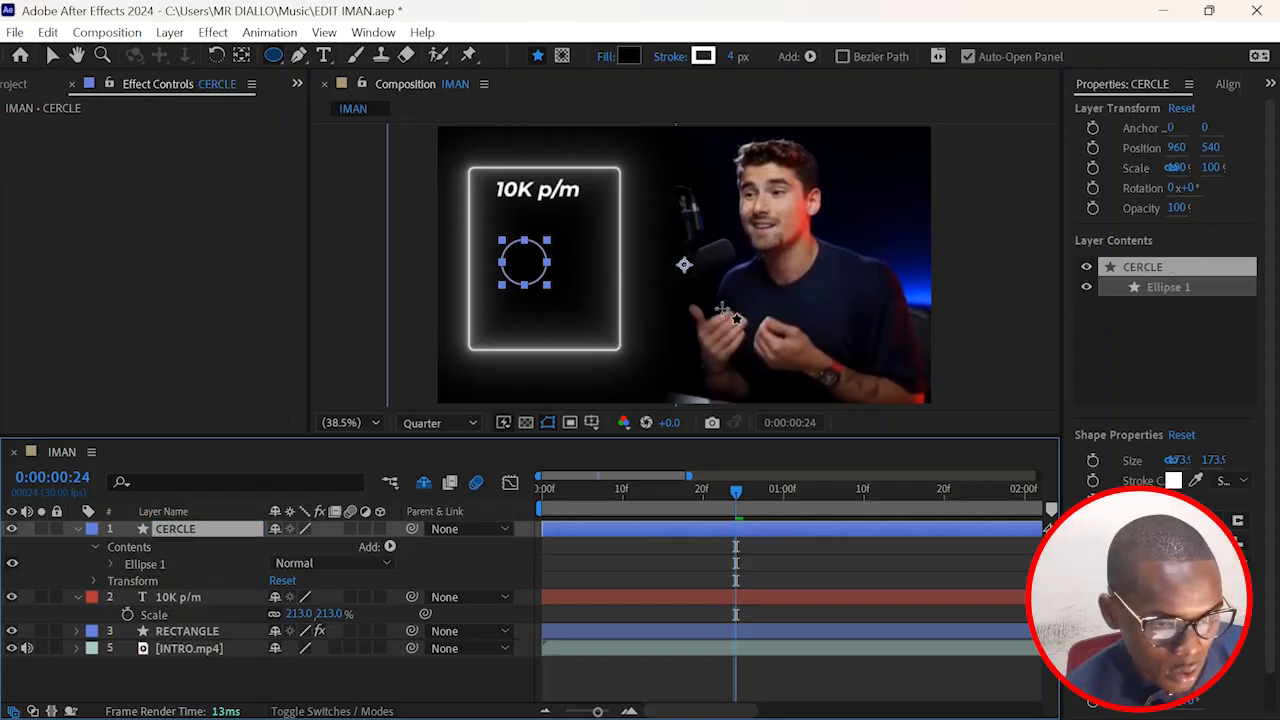
Step: Move the CERCLE layer's anchor point to the circle's center, reposition the circle just below "10K p/m", and collapse the layer
left_click(241, 56)
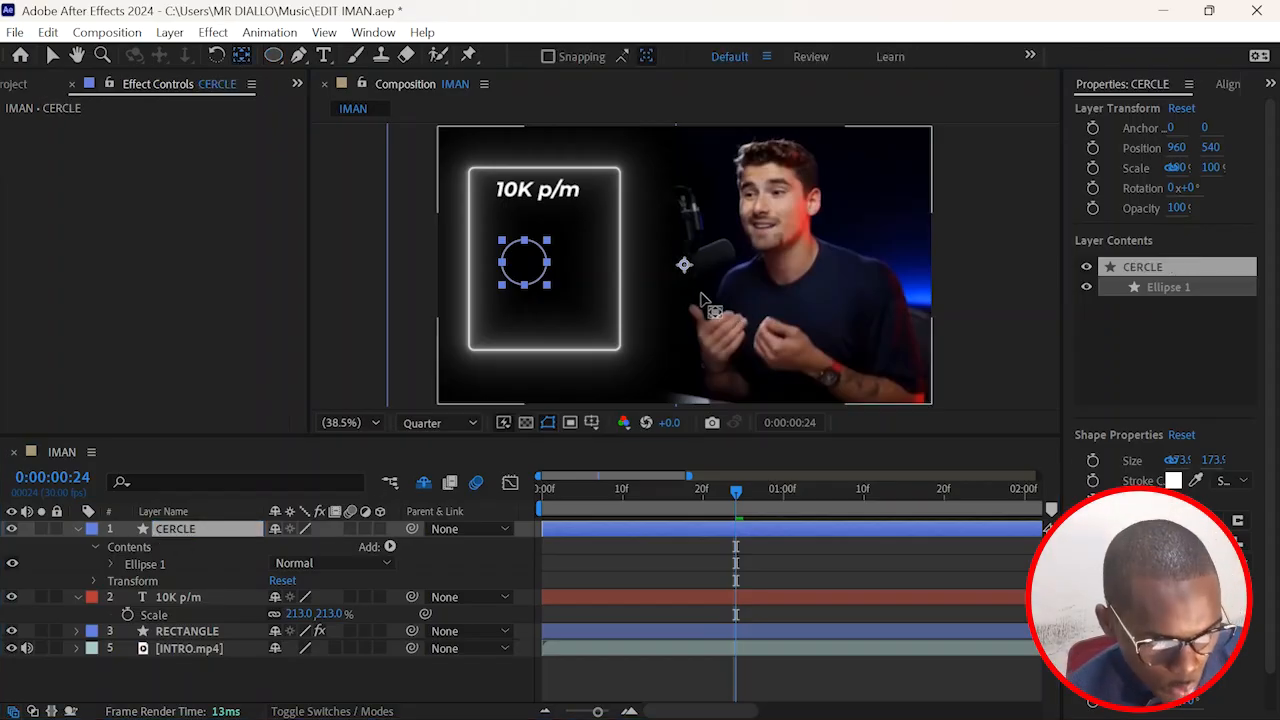
left_click_drag(684, 264, 530, 263)
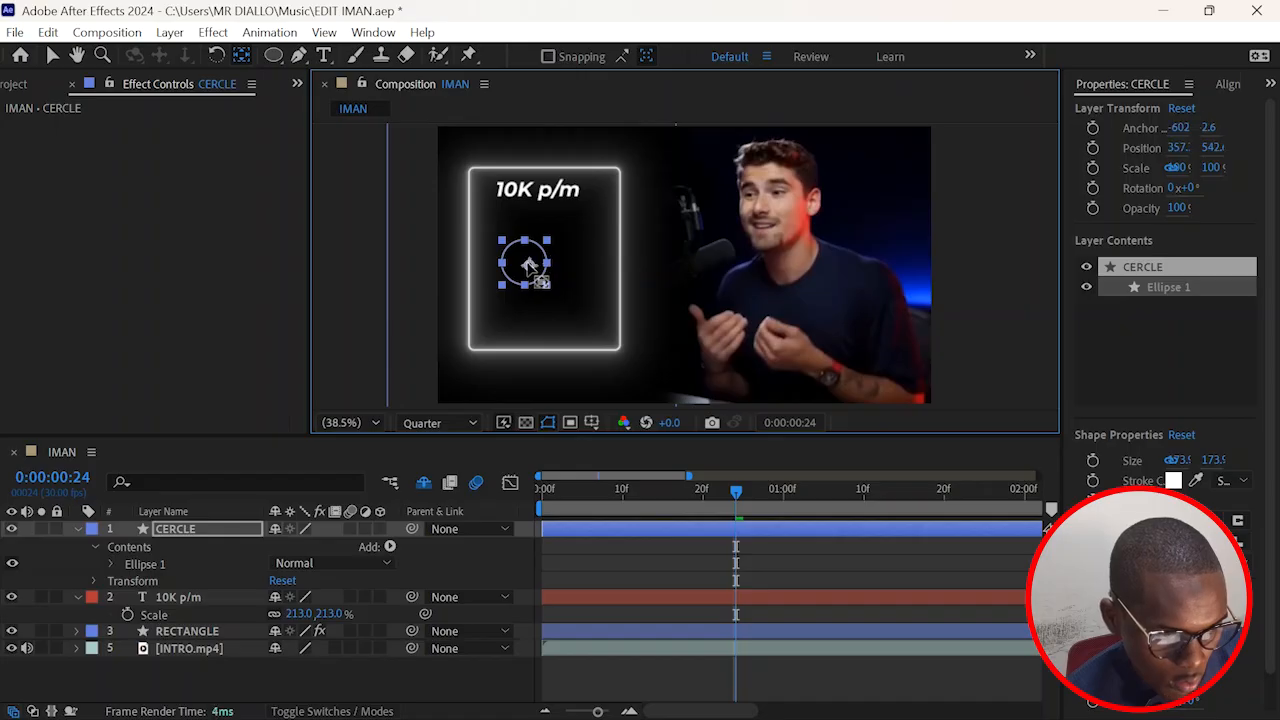
left_click(52, 56)
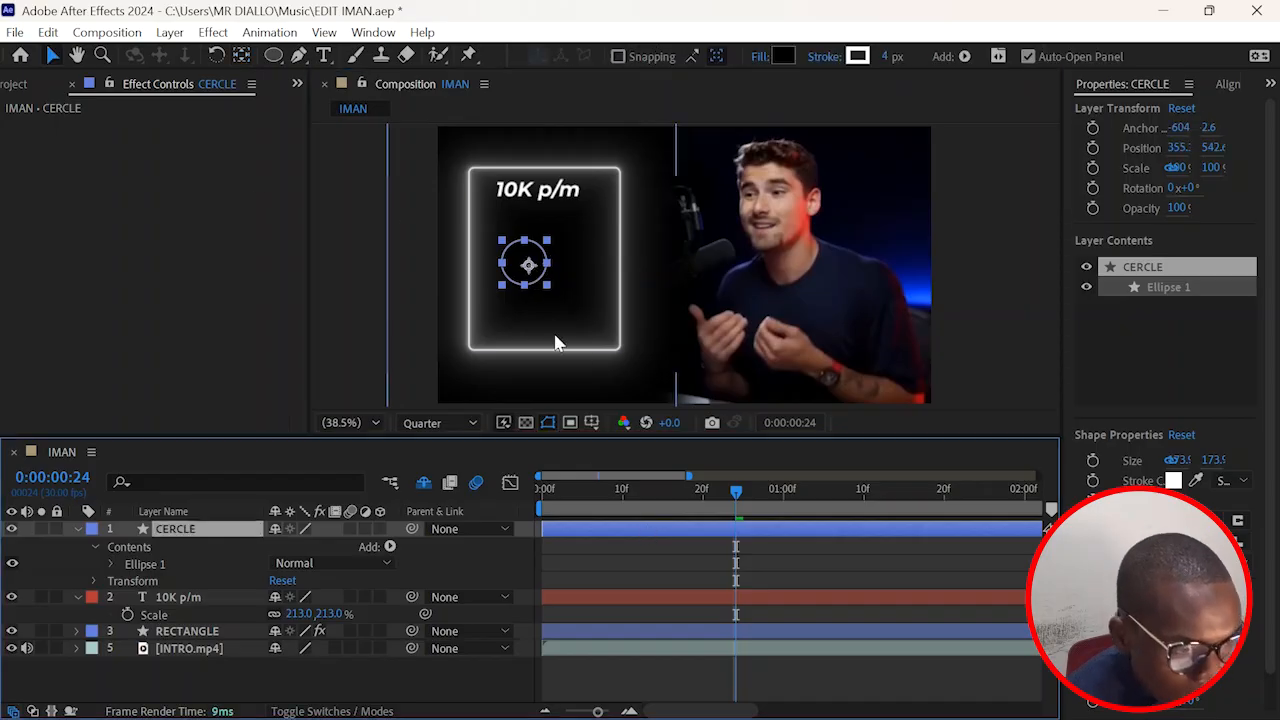
left_click_drag(524, 258, 536, 233)
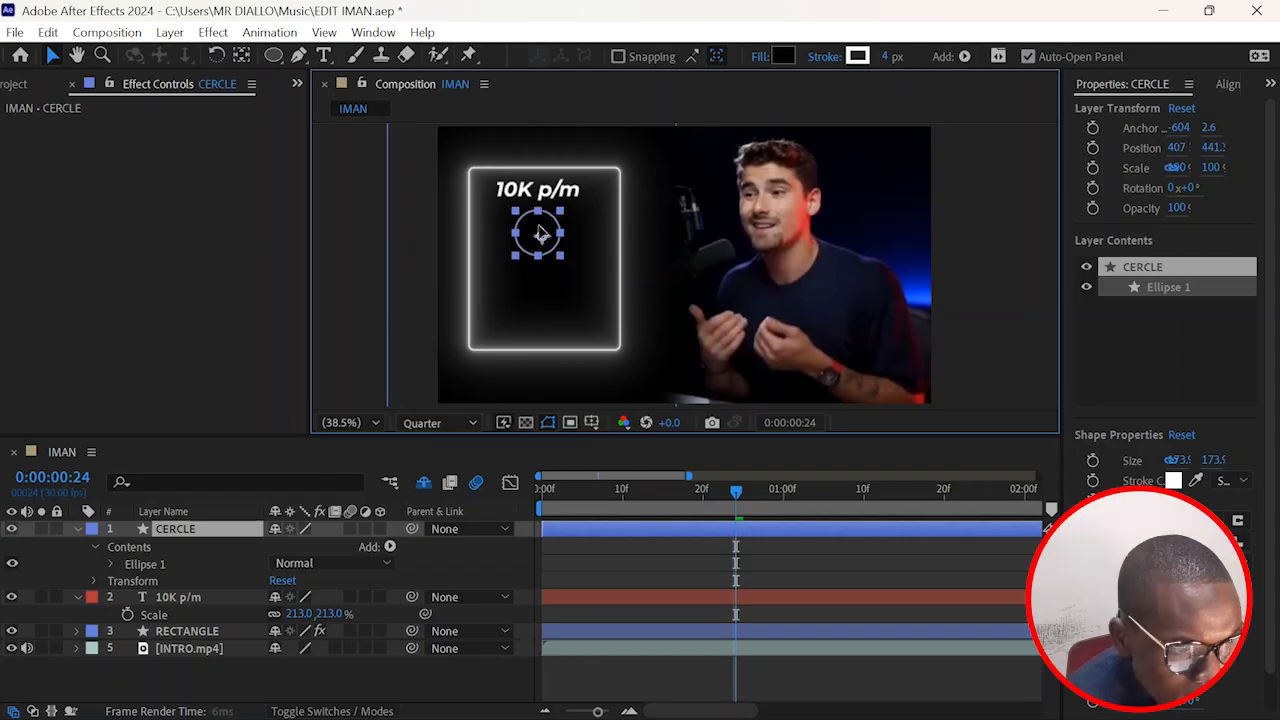
left_click(639, 570)
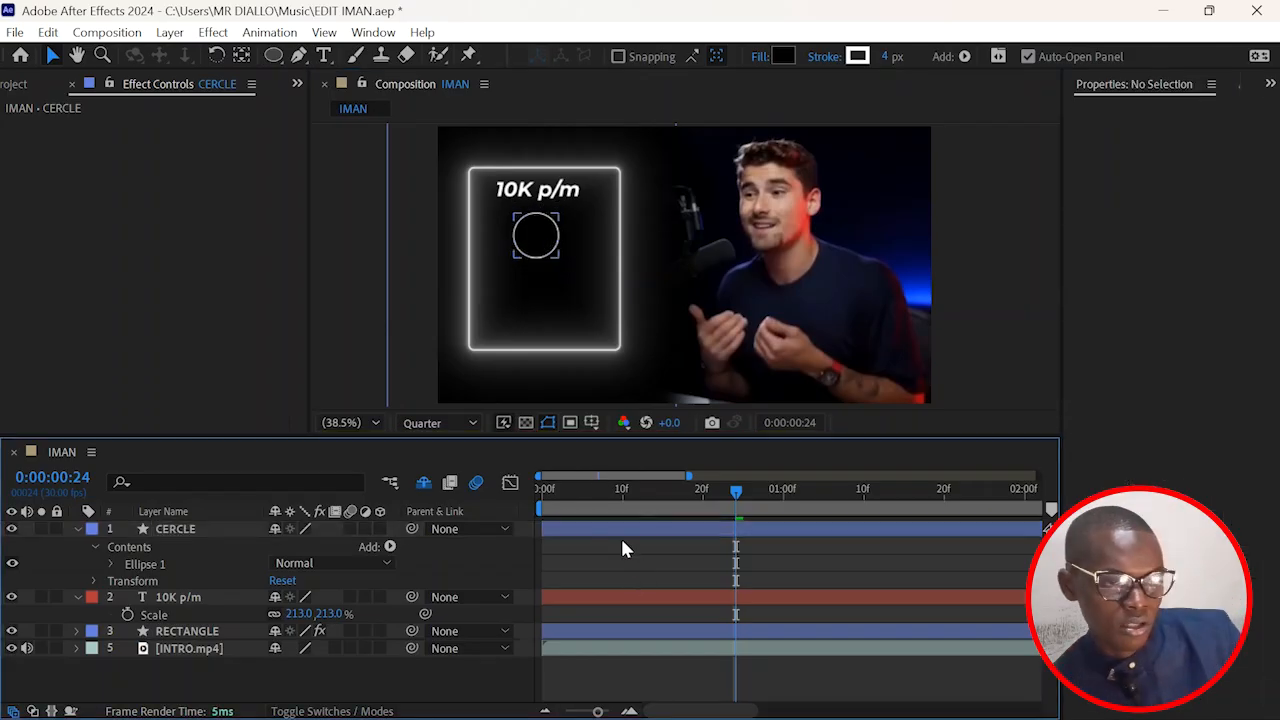
left_click(76, 529)
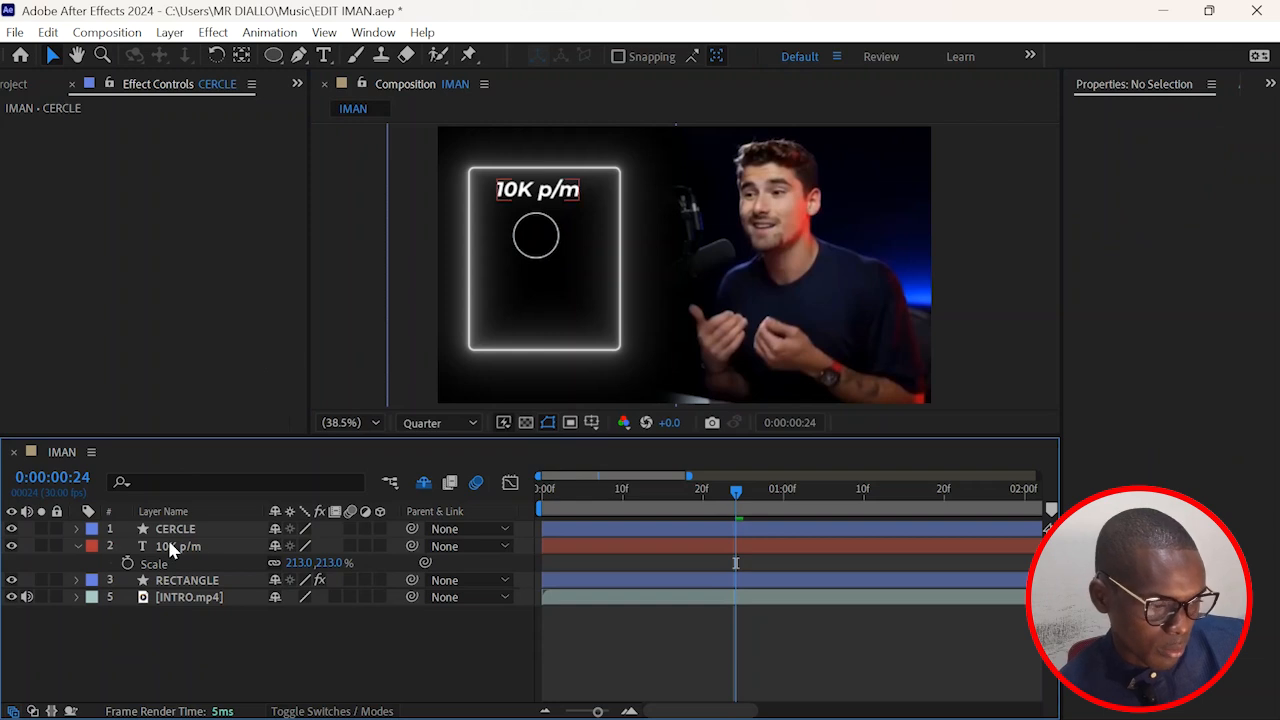
Step: Copy the Deep Glow effect from RECTANGLE to CERCLE and shift the circle sideways to center it in the rectangle
left_click(175, 580)
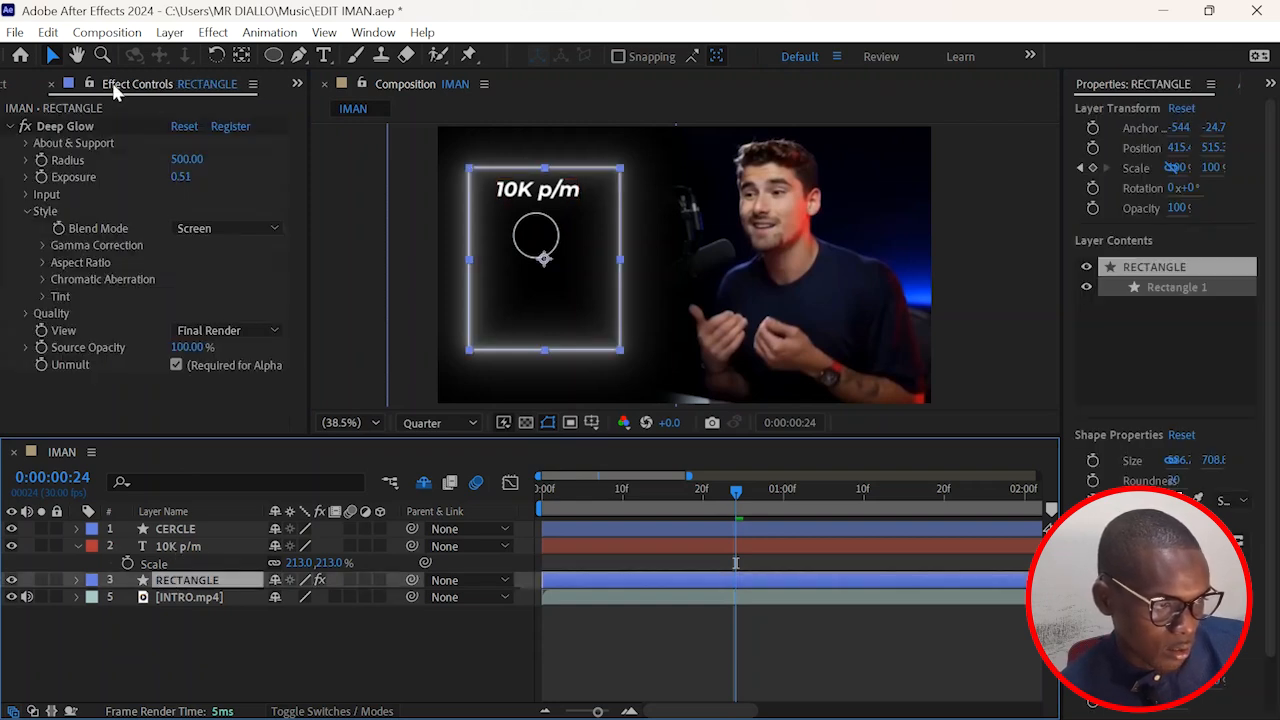
left_click(60, 128)
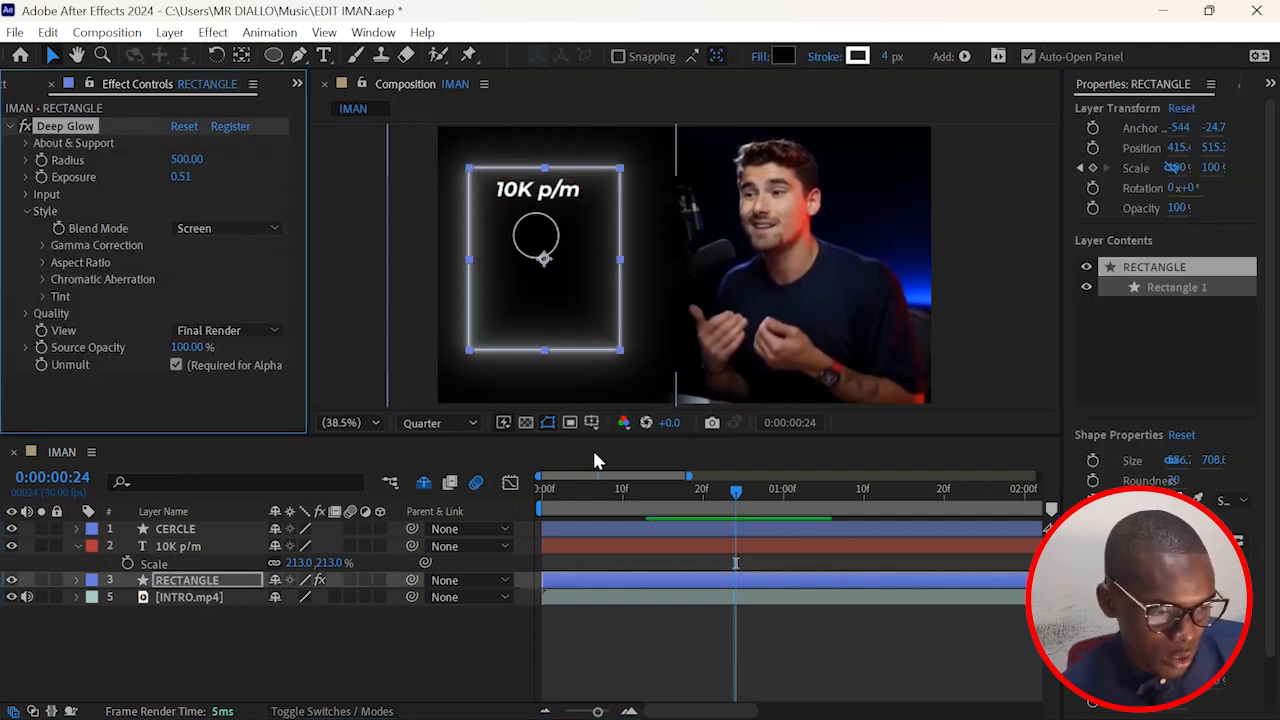
left_click(194, 533)
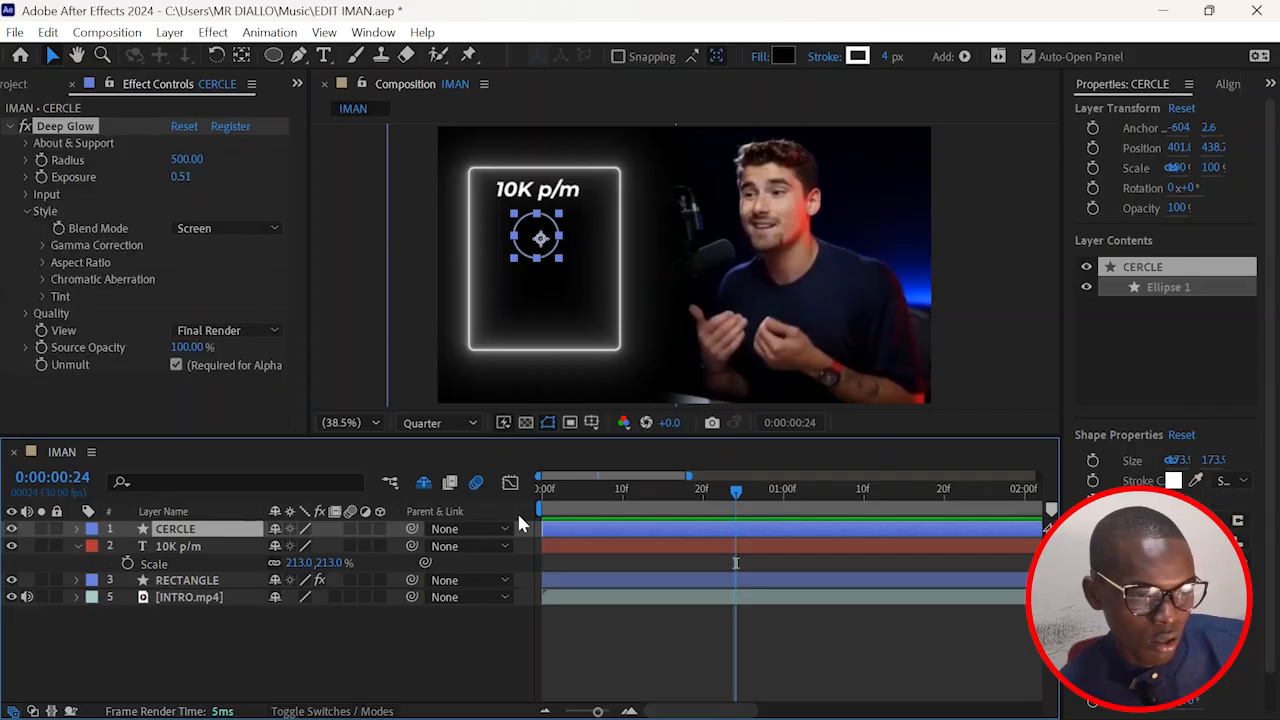
left_click(648, 642)
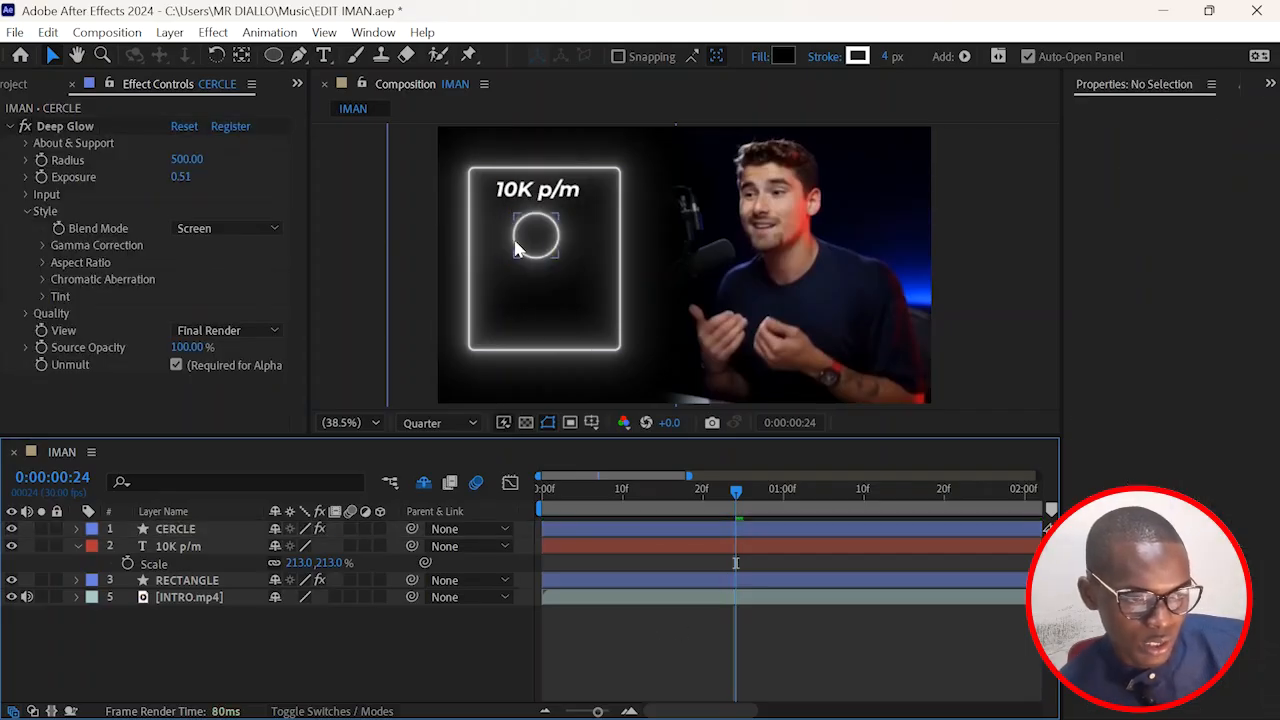
left_click_drag(537, 233, 548, 232)
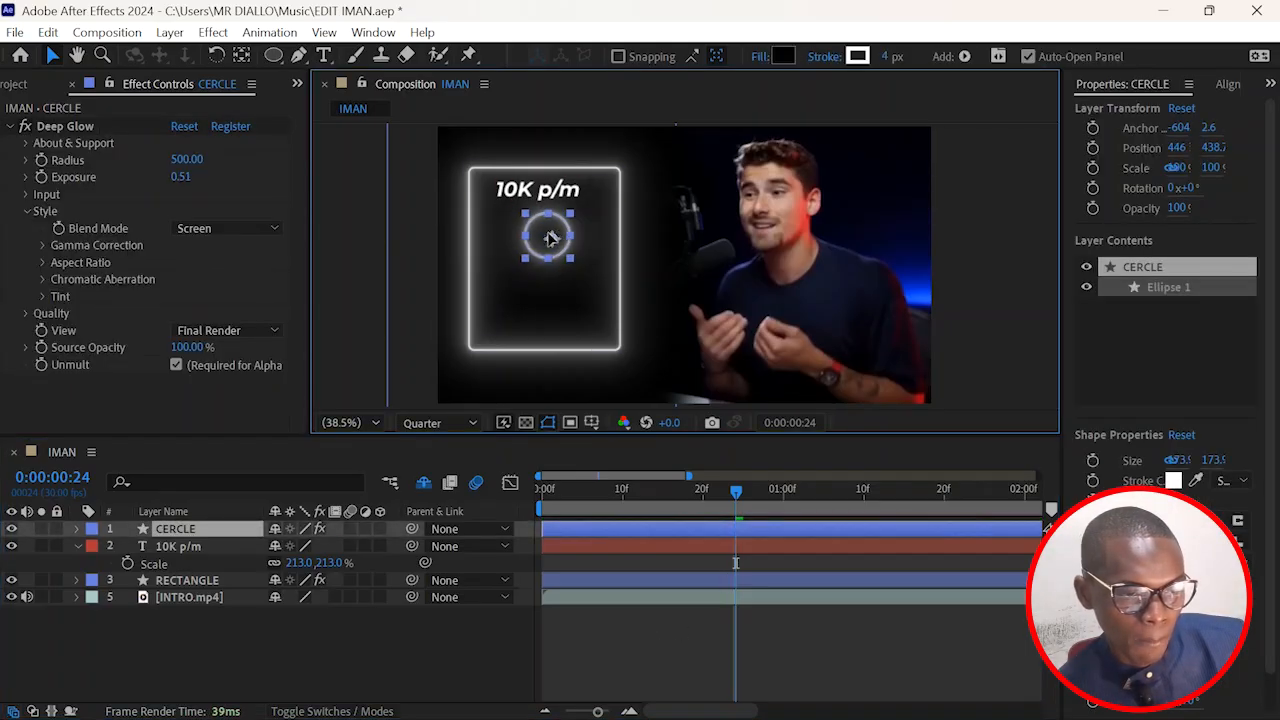
left_click(603, 626)
Step: Add a new text layer with the symbol "£" inside the glowing circle
left_click(323, 54)
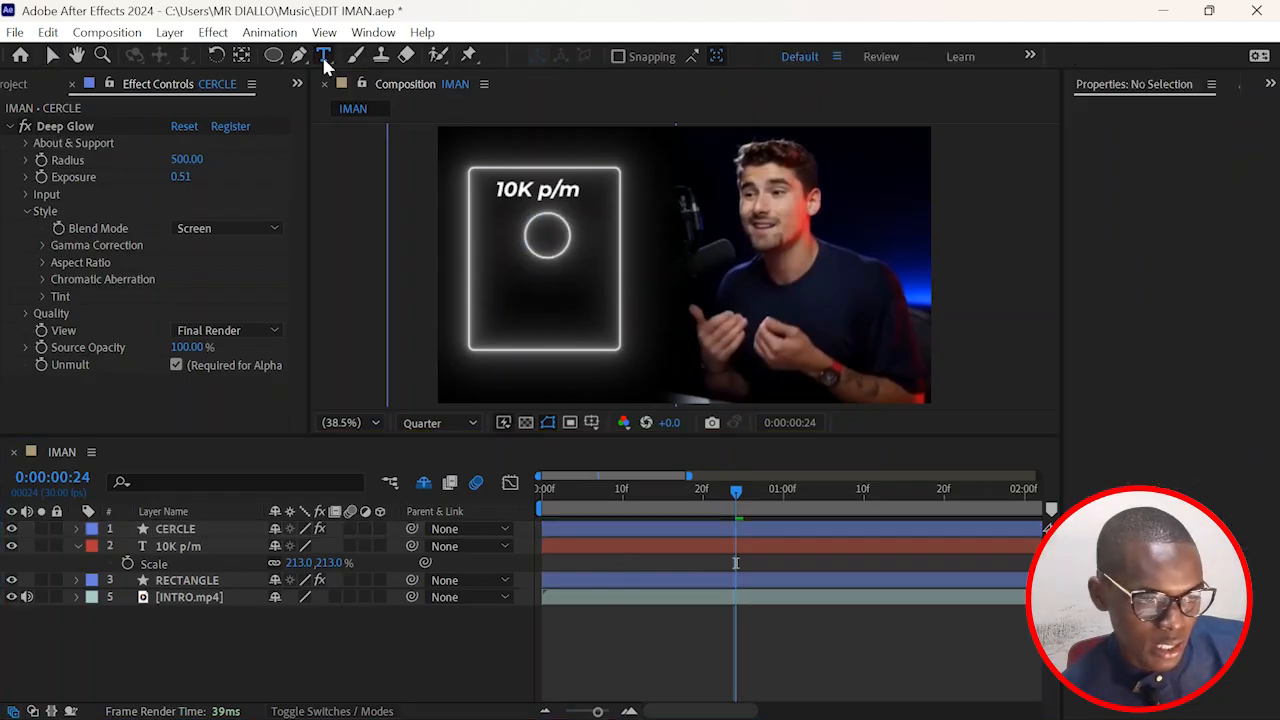
left_click(589, 279)
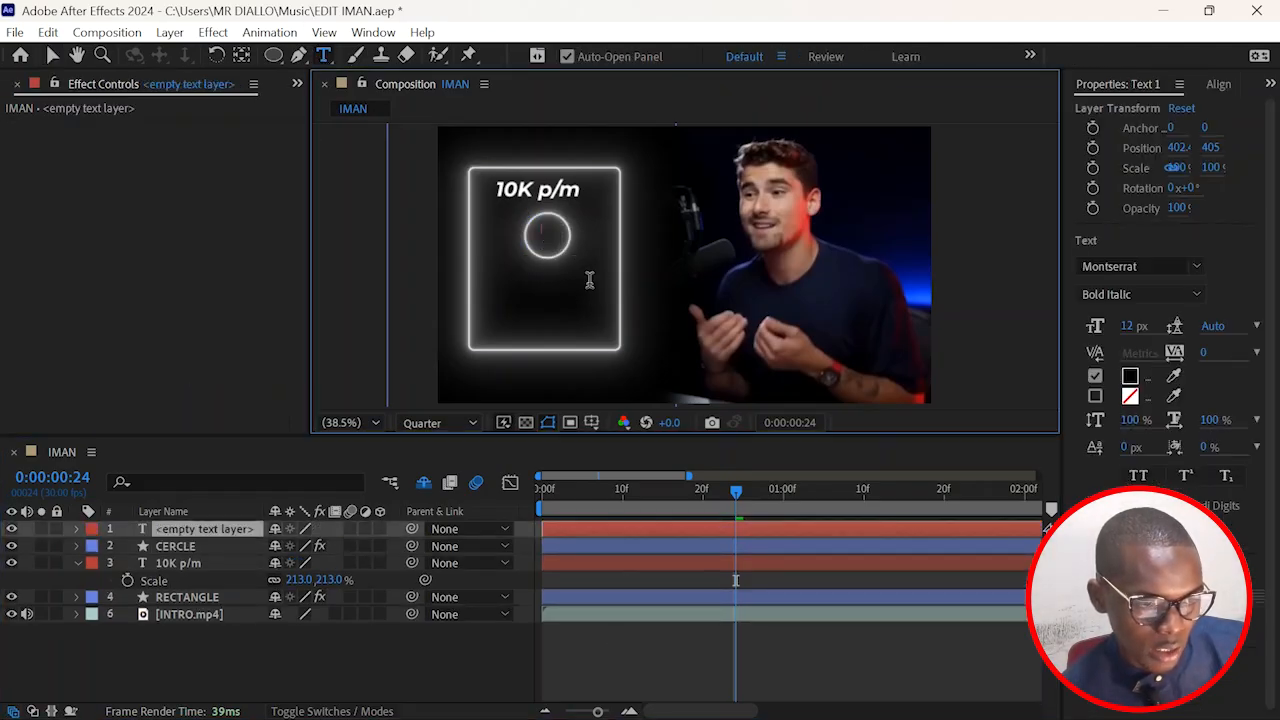
type("£")
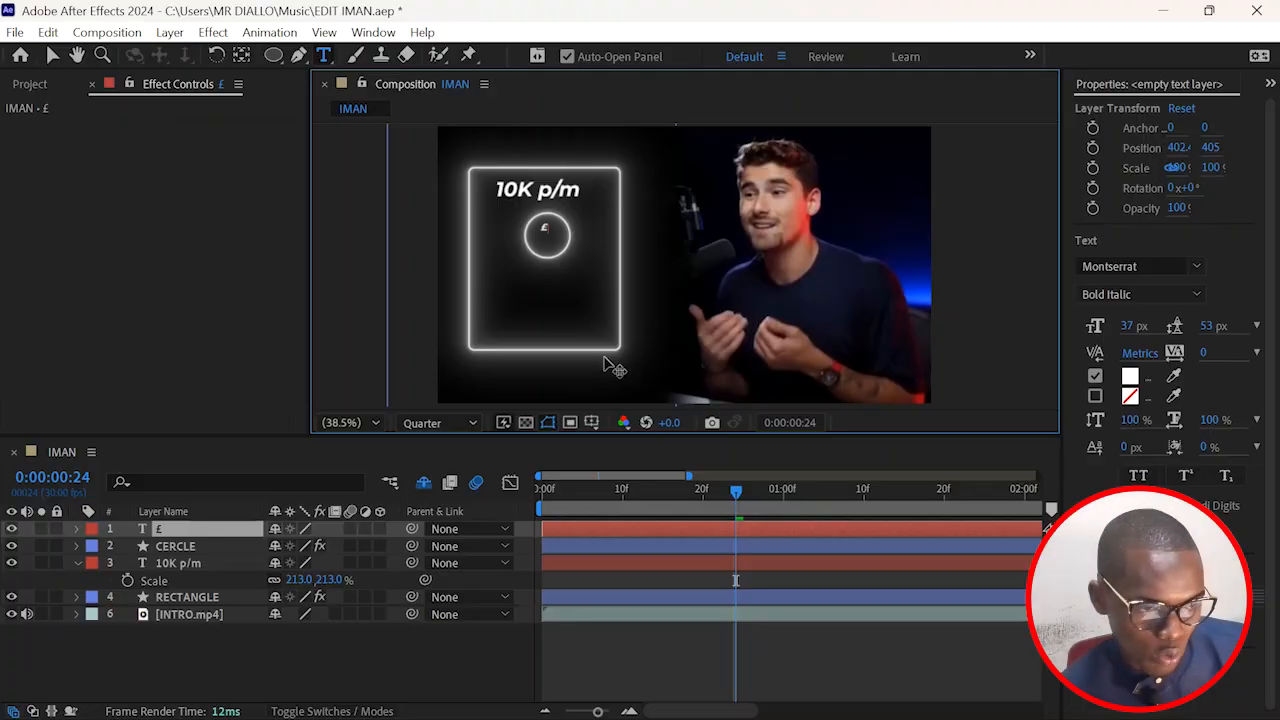
Step: Scale the "£" text layer up to 364% and move it to the middle of the circle
left_click(560, 532)
key("s")
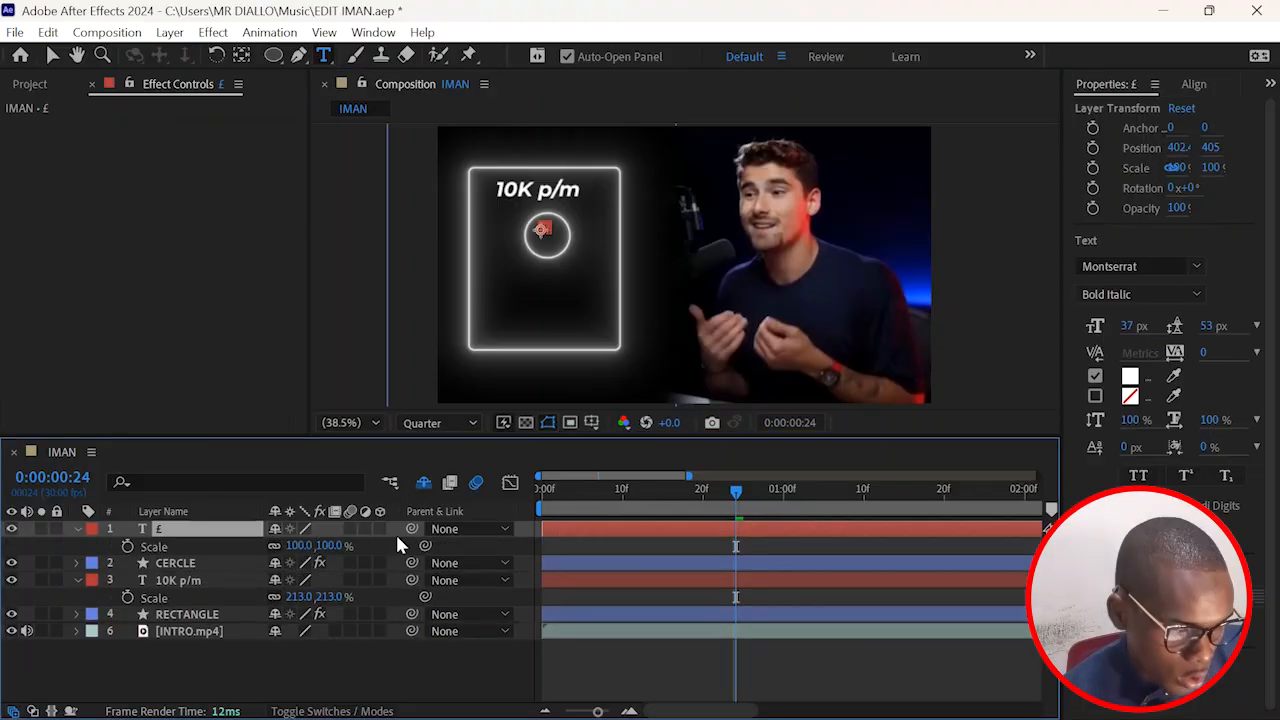
left_click_drag(297, 548, 640, 600)
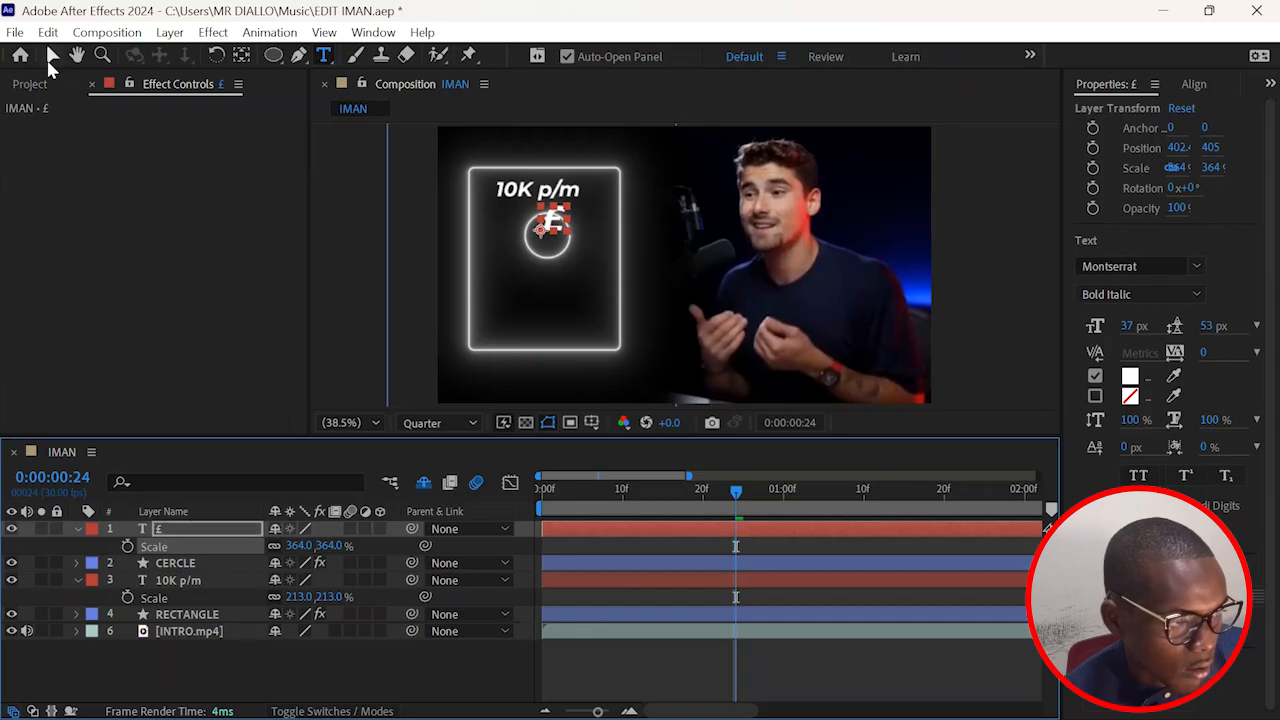
left_click(52, 57)
left_click_drag(562, 230, 549, 242)
Step: Change the fill color of the "£" symbol to a fully saturated bright green with hue 109° and deselect the layer
left_click(1129, 377)
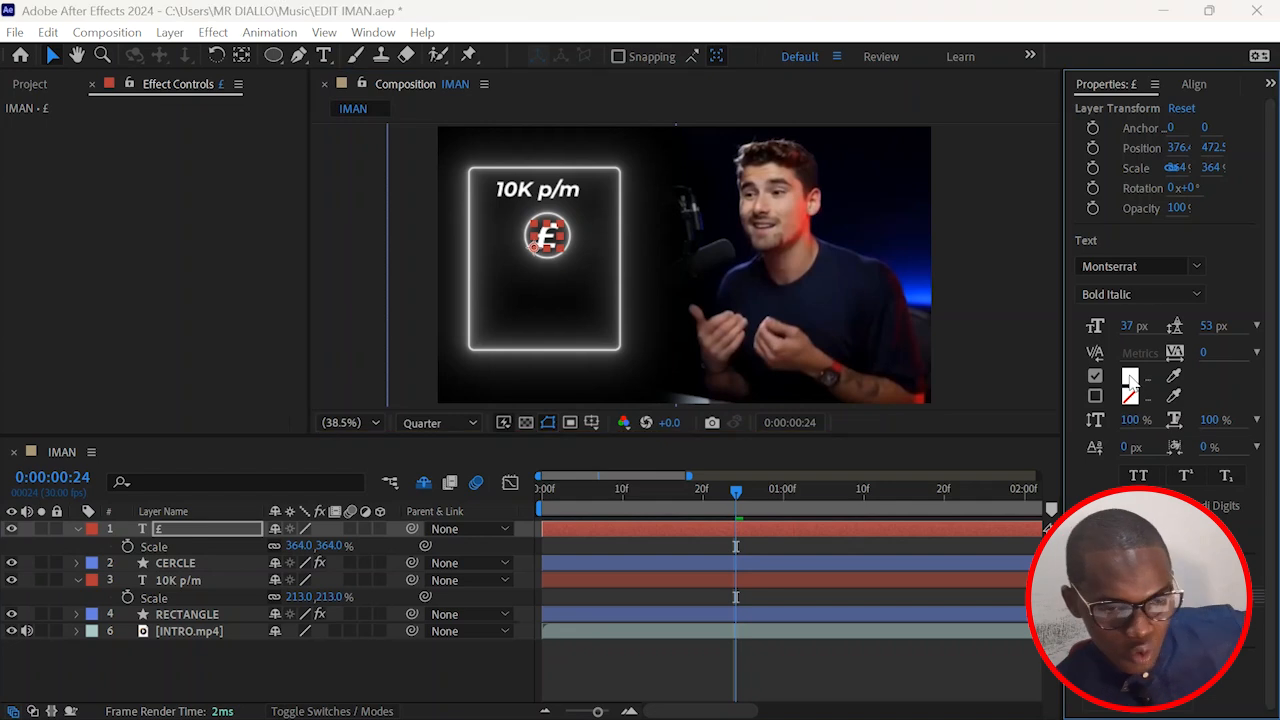
left_click(1114, 574)
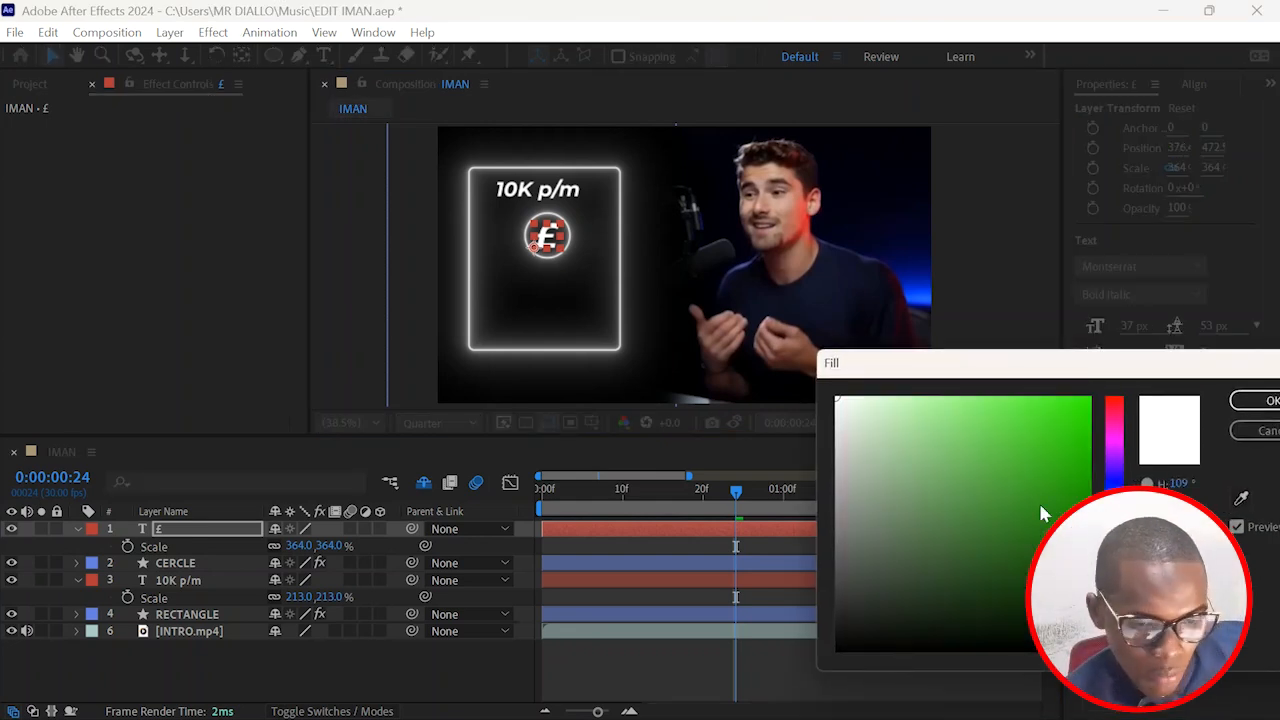
left_click(1090, 398)
left_click(1270, 401)
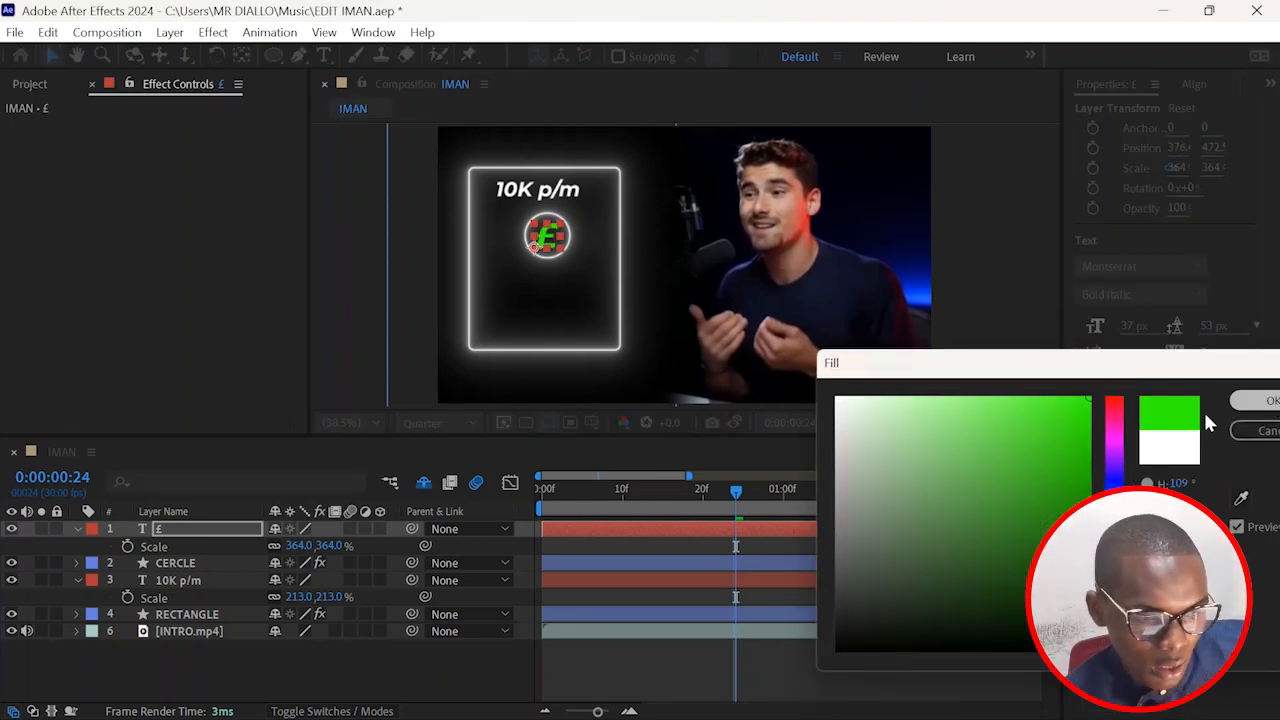
left_click(776, 654)
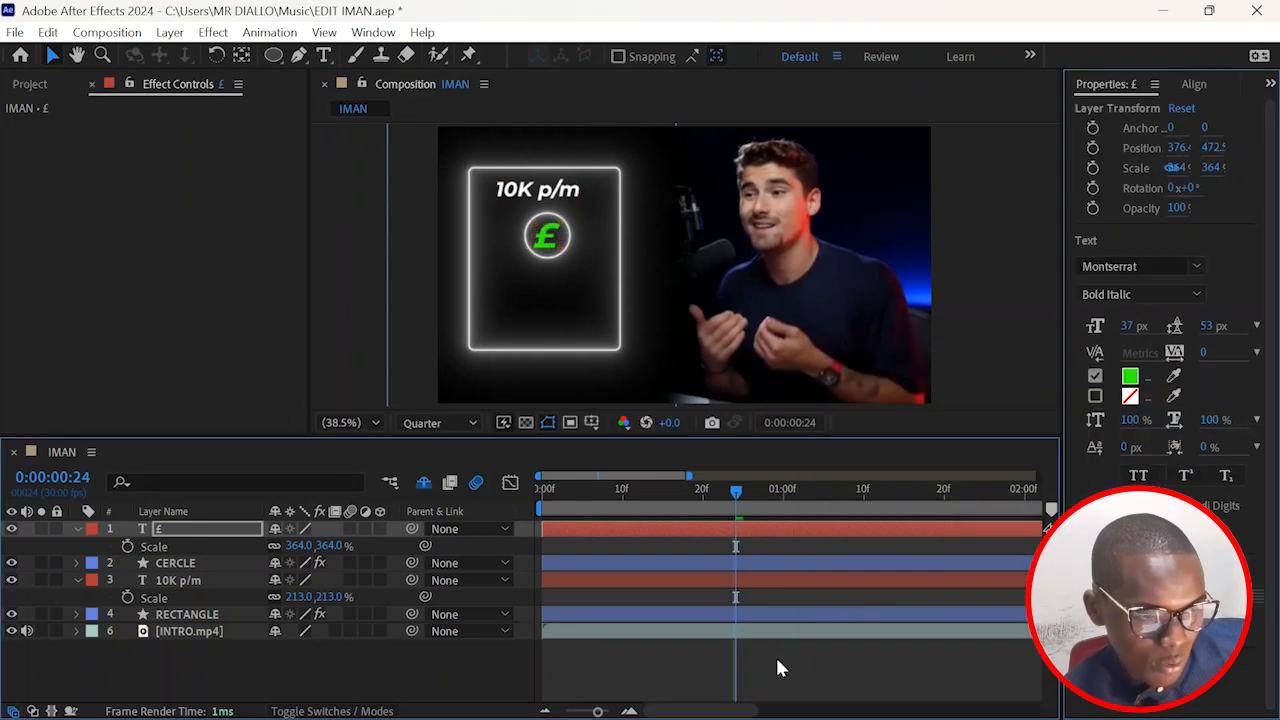
Step: Nudge the "£" text layer slightly upward to center it vertically inside the circle
left_click(724, 531)
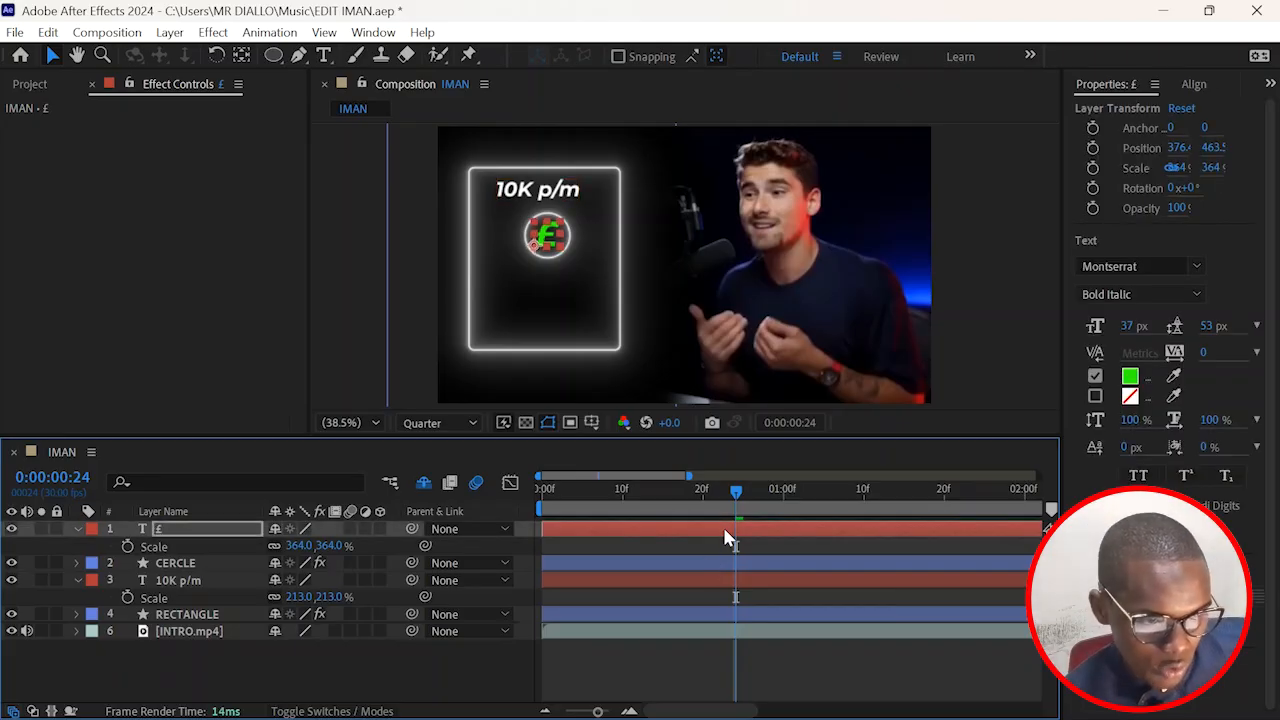
key("Up")
key("Up")
key("Up")
Step: Change the stroke color of the CERCLE layer to bright green and deselect the layer
left_click(601, 566)
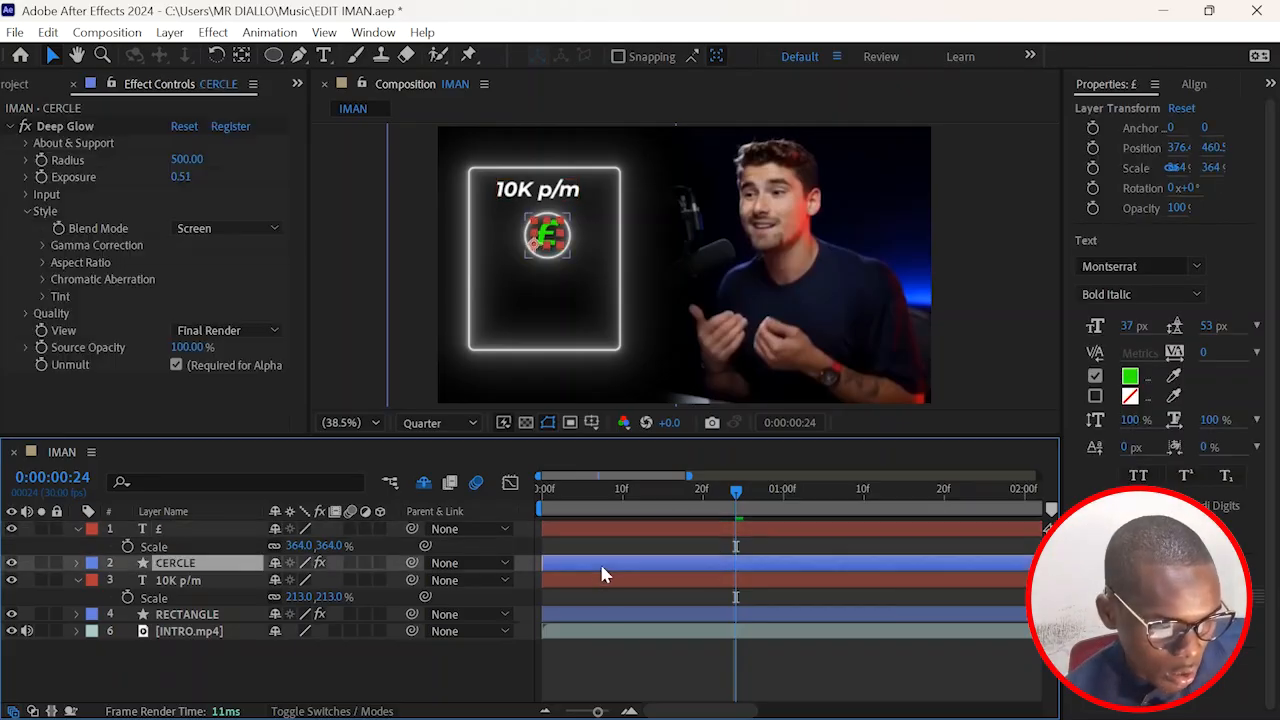
left_click(274, 55)
left_click(703, 56)
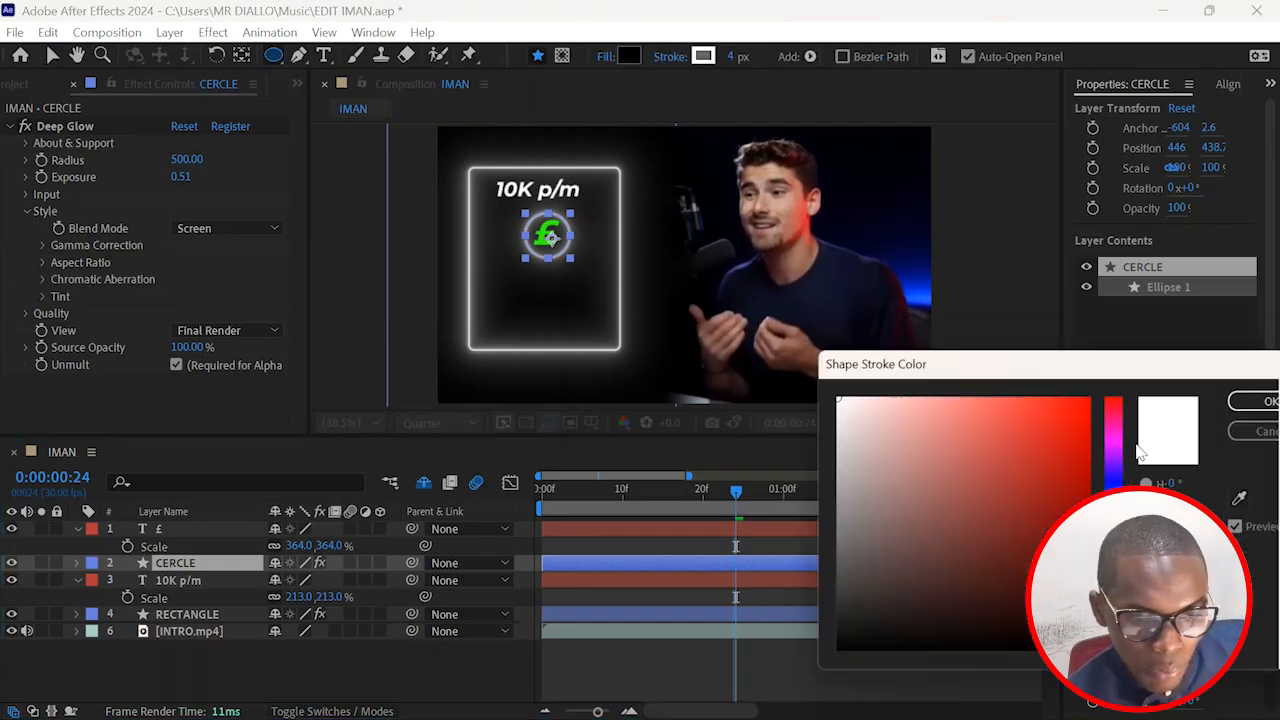
left_click(1114, 567)
left_click(1021, 442)
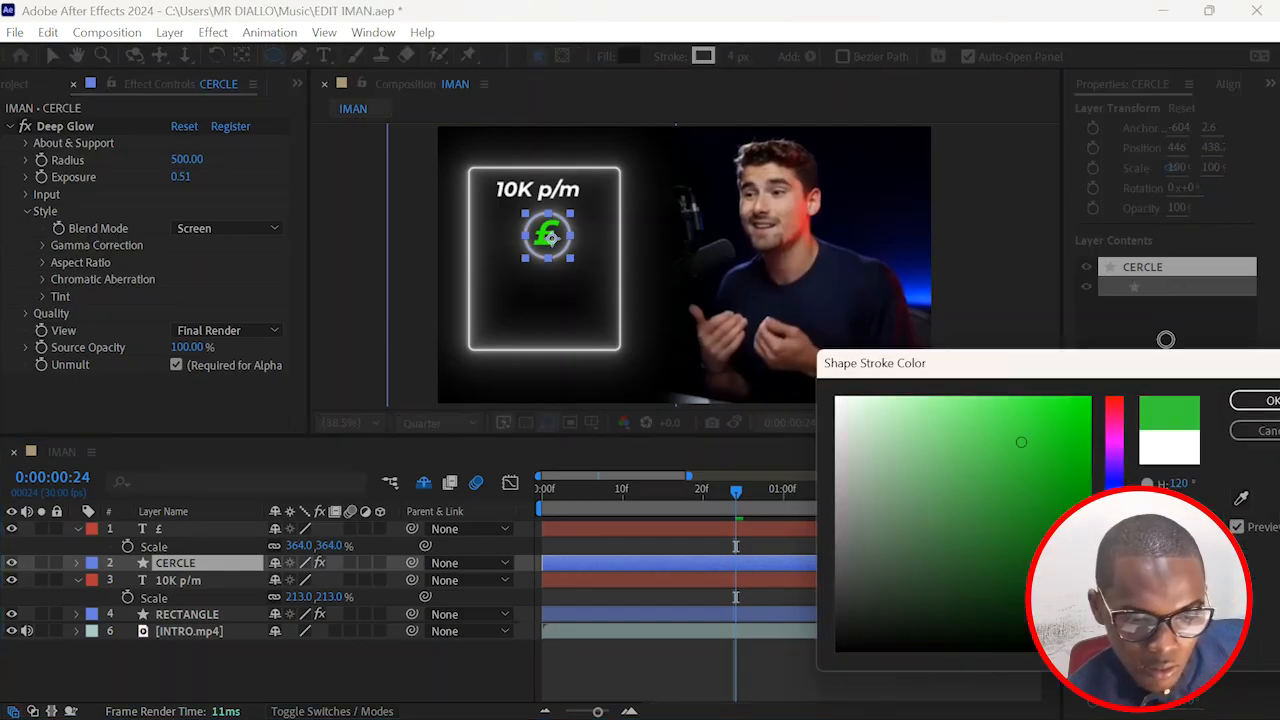
key("Return")
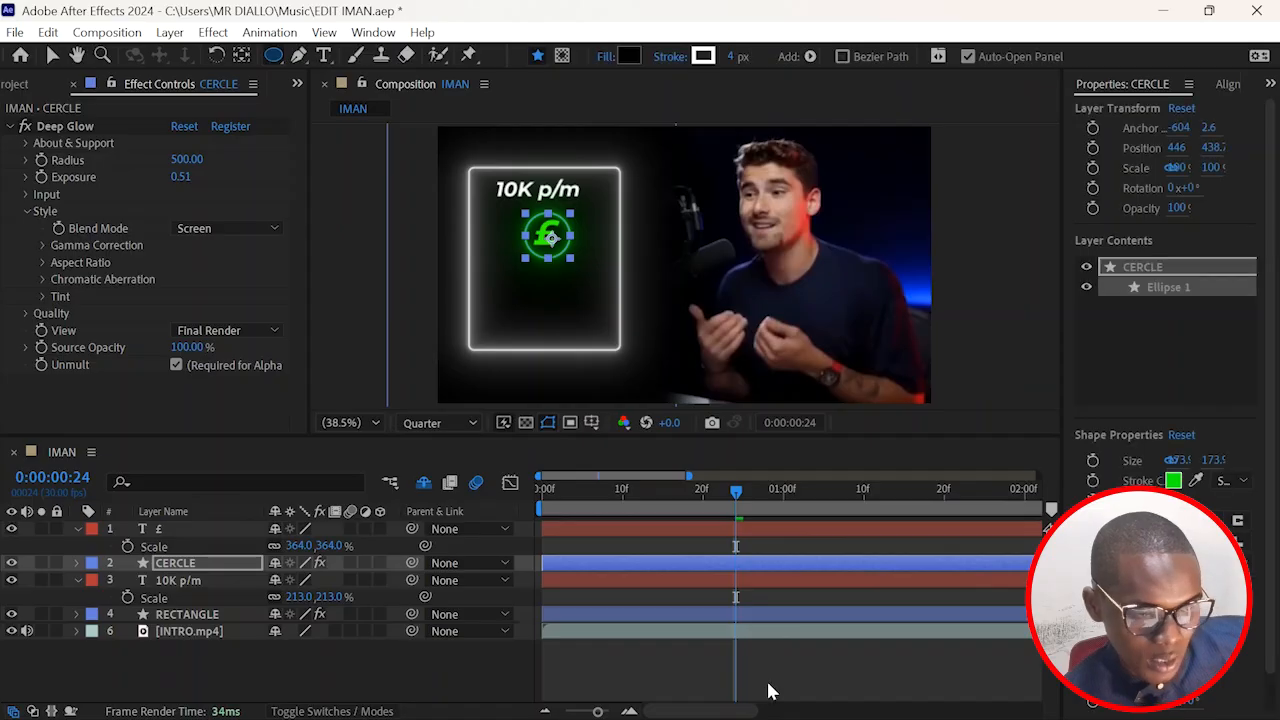
left_click(768, 688)
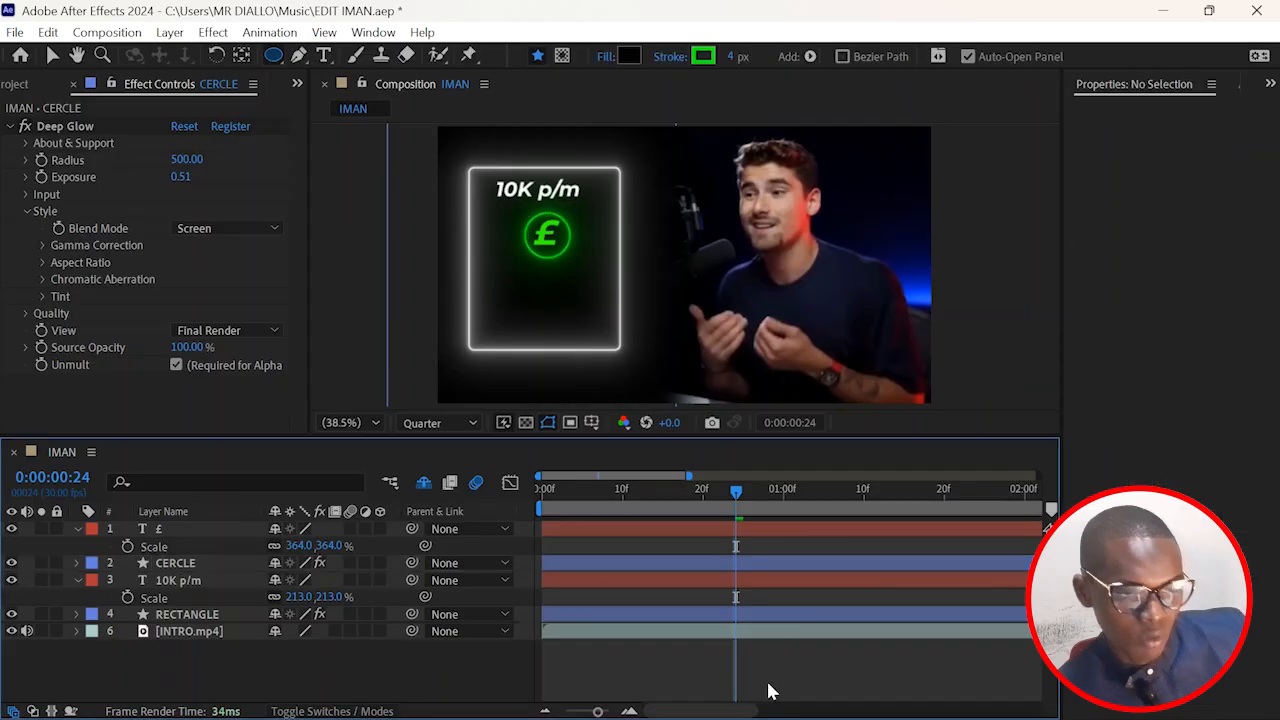
Step: Nudge the "£" and CERCLE layers together slightly left and up to center them under the "10K p/m" text
left_click(671, 530)
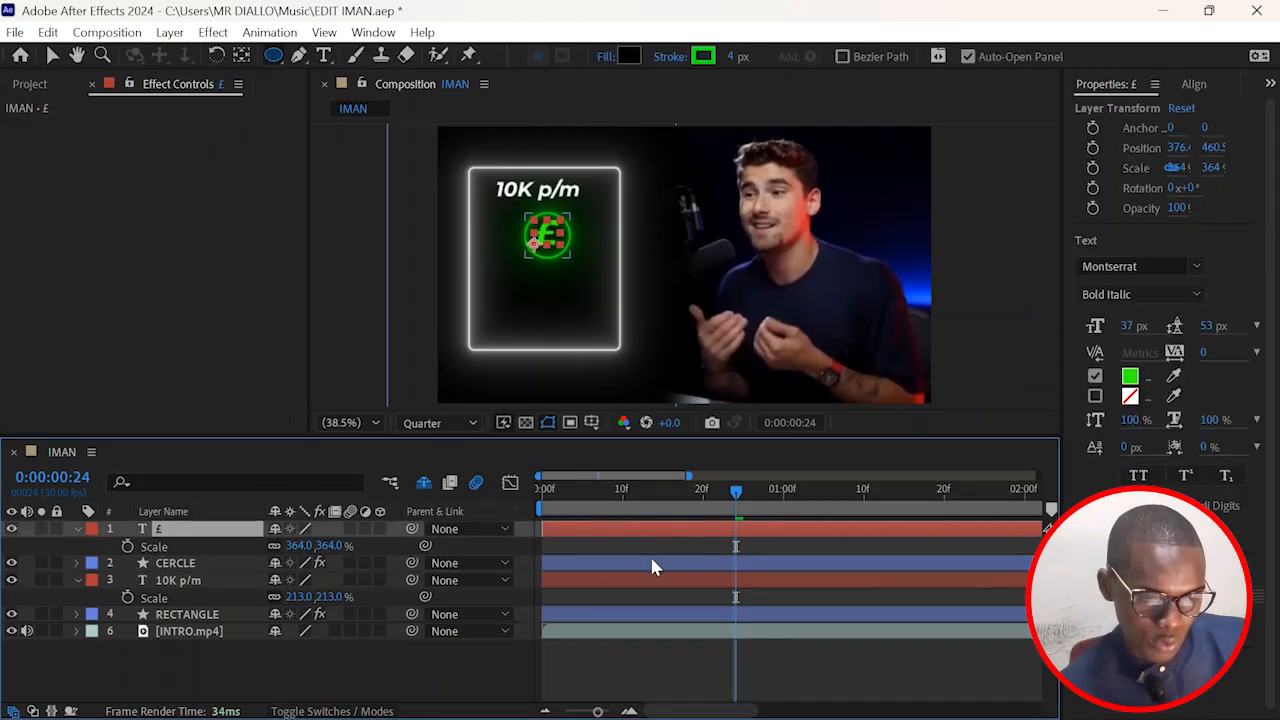
left_click(651, 563, "ctrl")
key("Left")
key("Left")
key("Left")
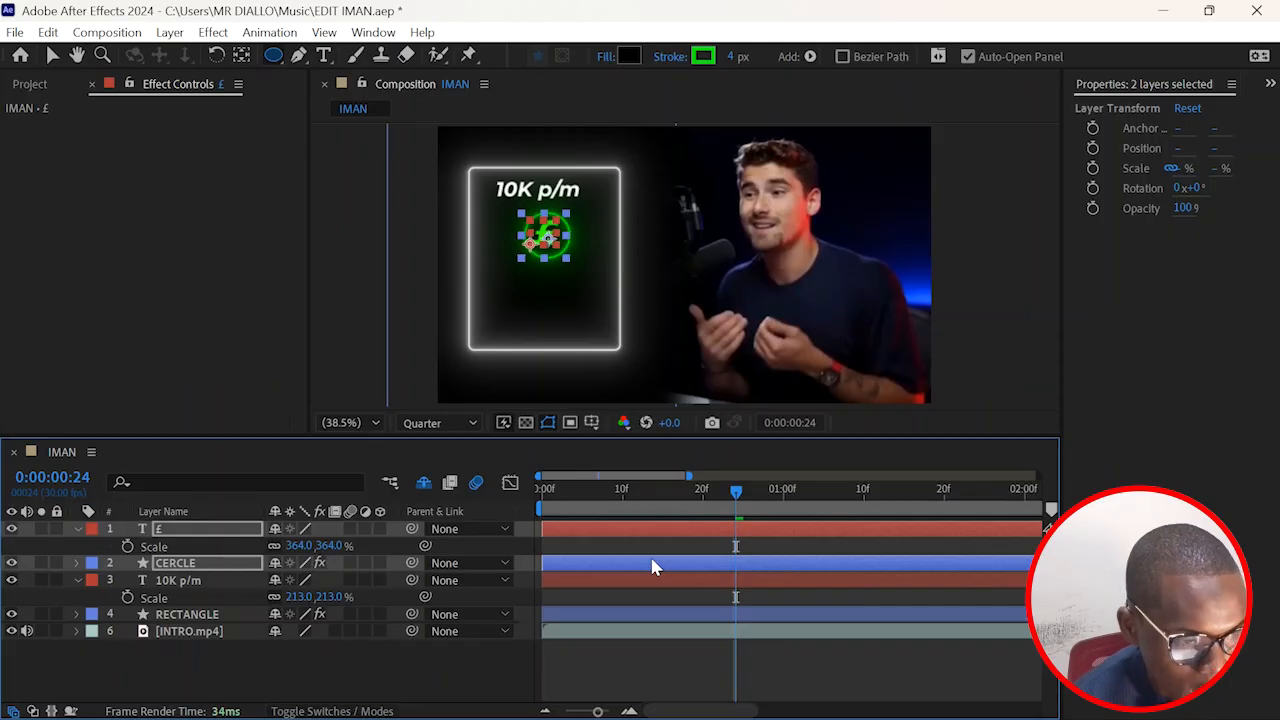
key("Left")
key("Left")
key("Left")
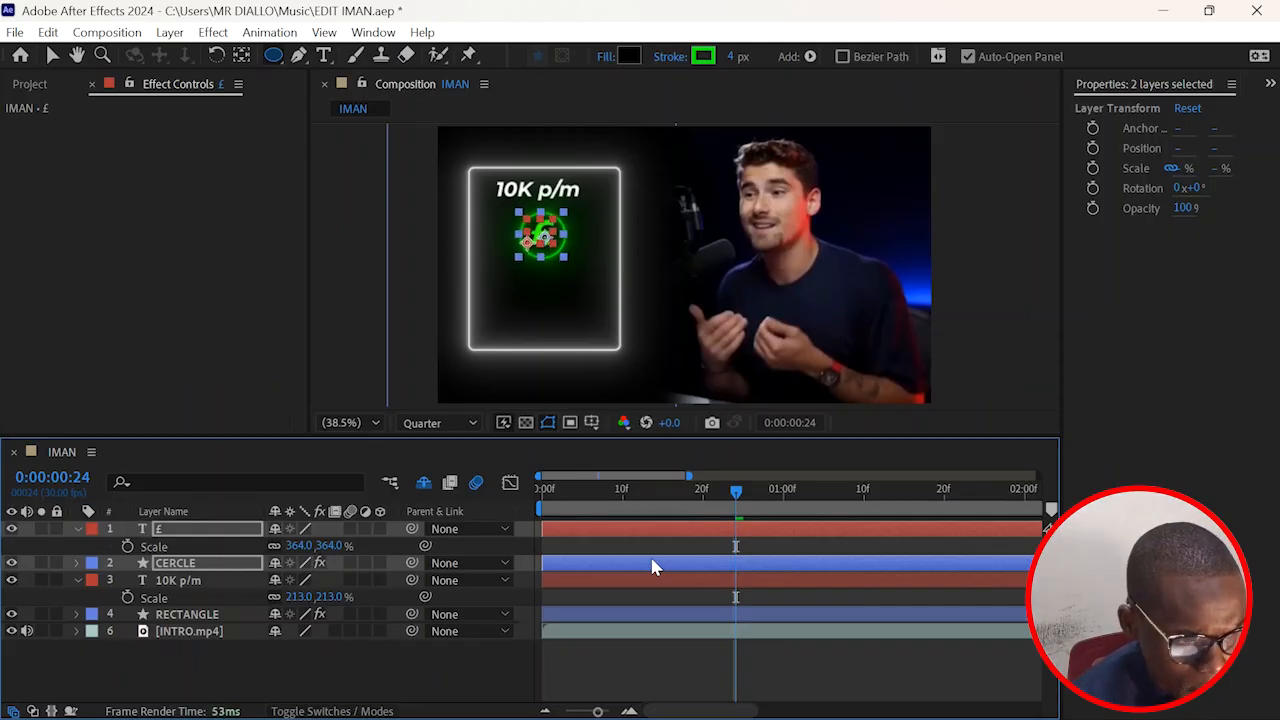
key("Up")
key("Up")
key("Up")
key("Up")
key("Up")
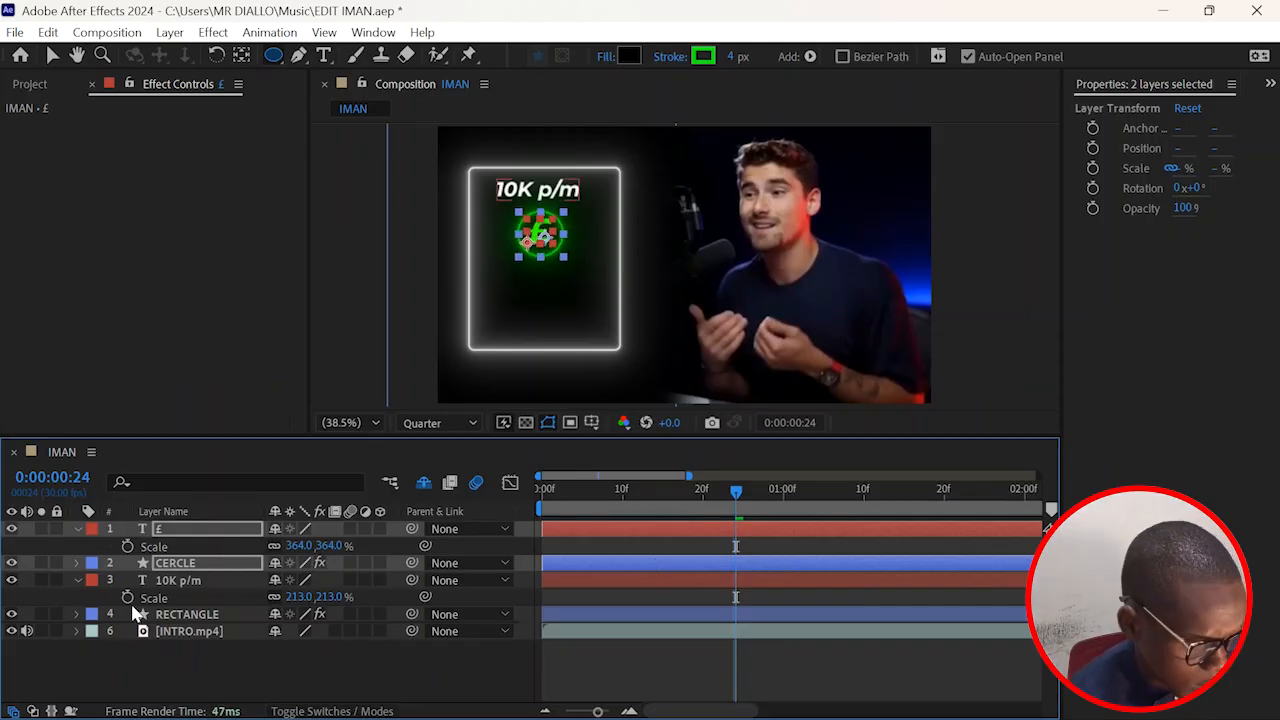
Step: Collapse the properties of the "£" and "10K p/m" layers and deselect all layers
left_click(76, 529)
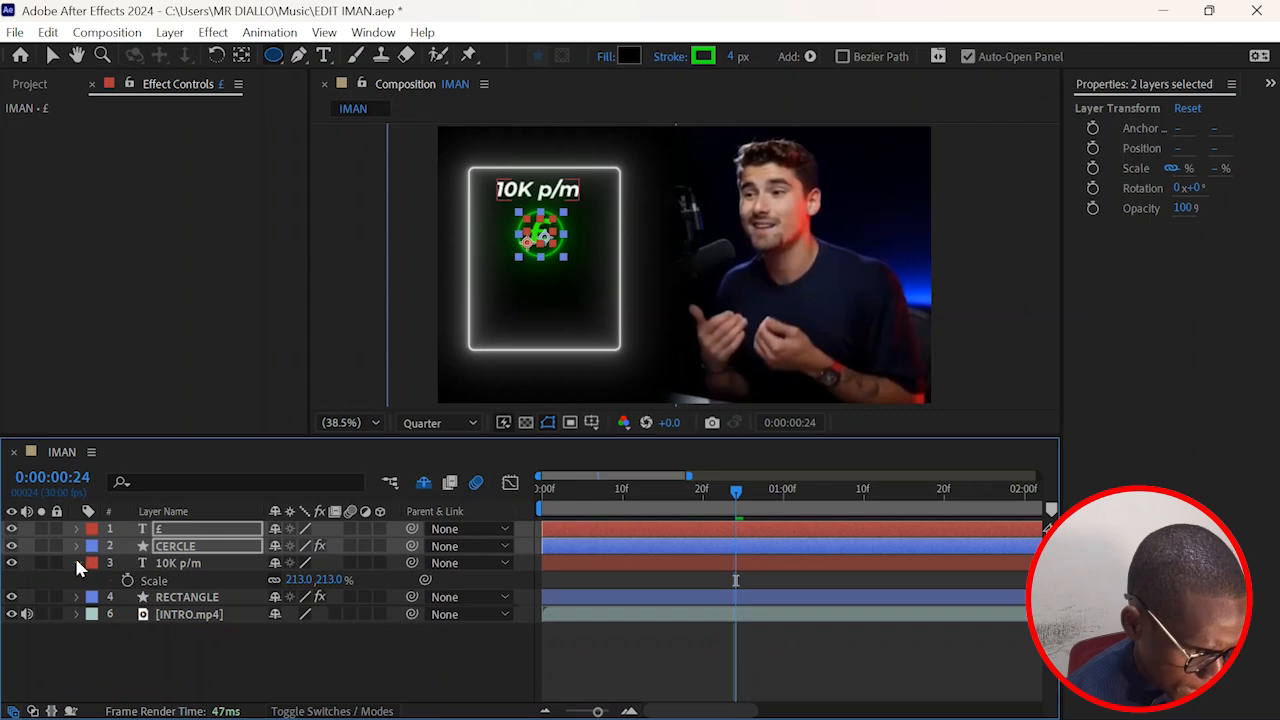
left_click(76, 563)
left_click(182, 646)
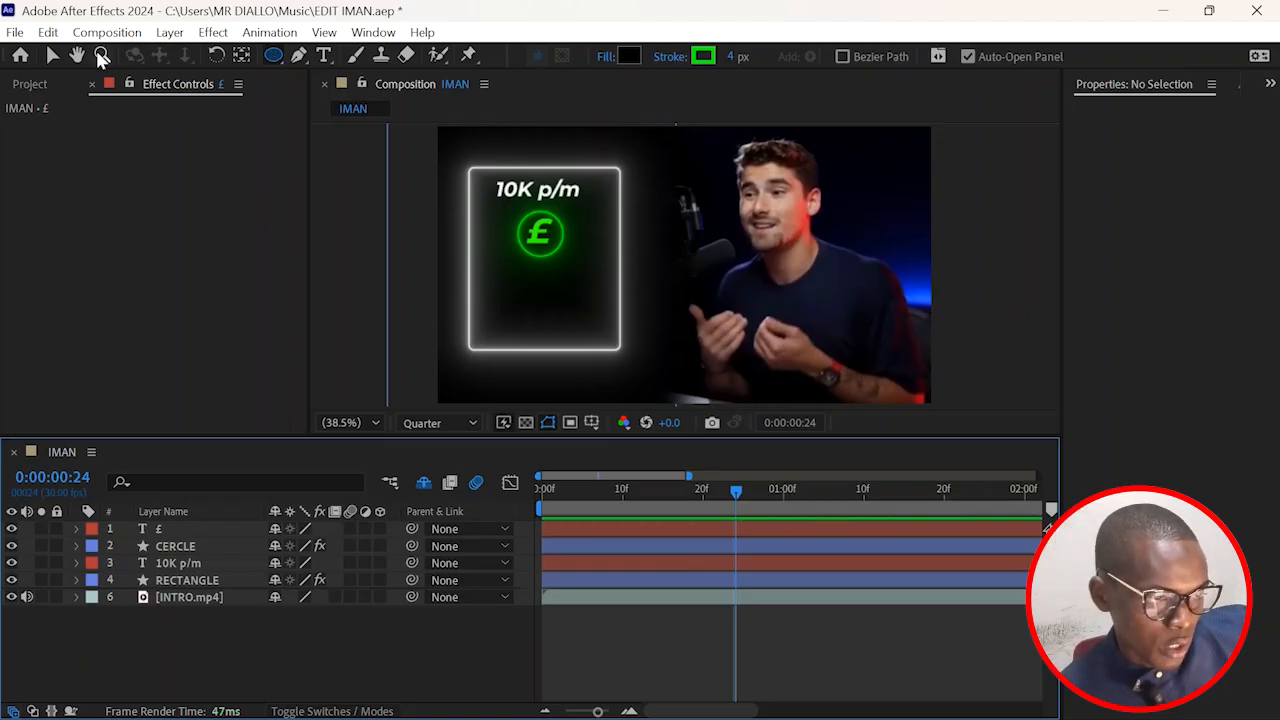
Step: Draw a green horizontal Pen tool line across the rectangle through the circle and set its fill to None
left_click(298, 58)
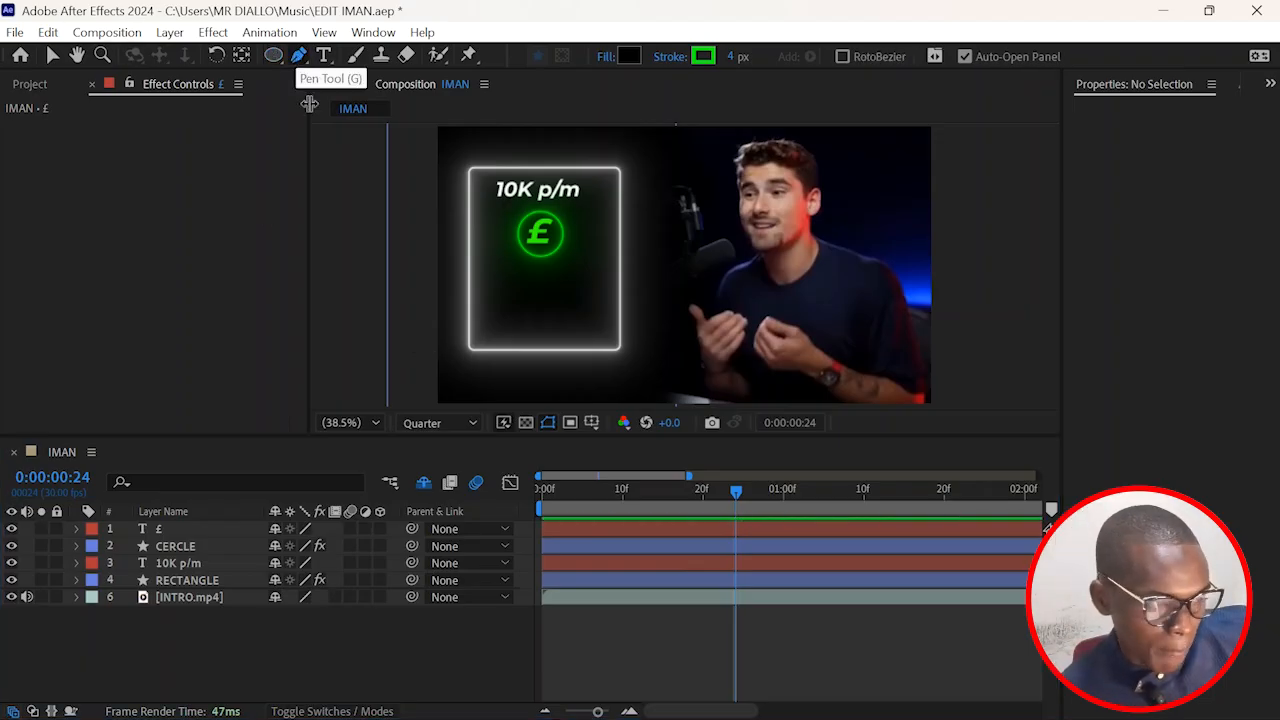
left_click(476, 239)
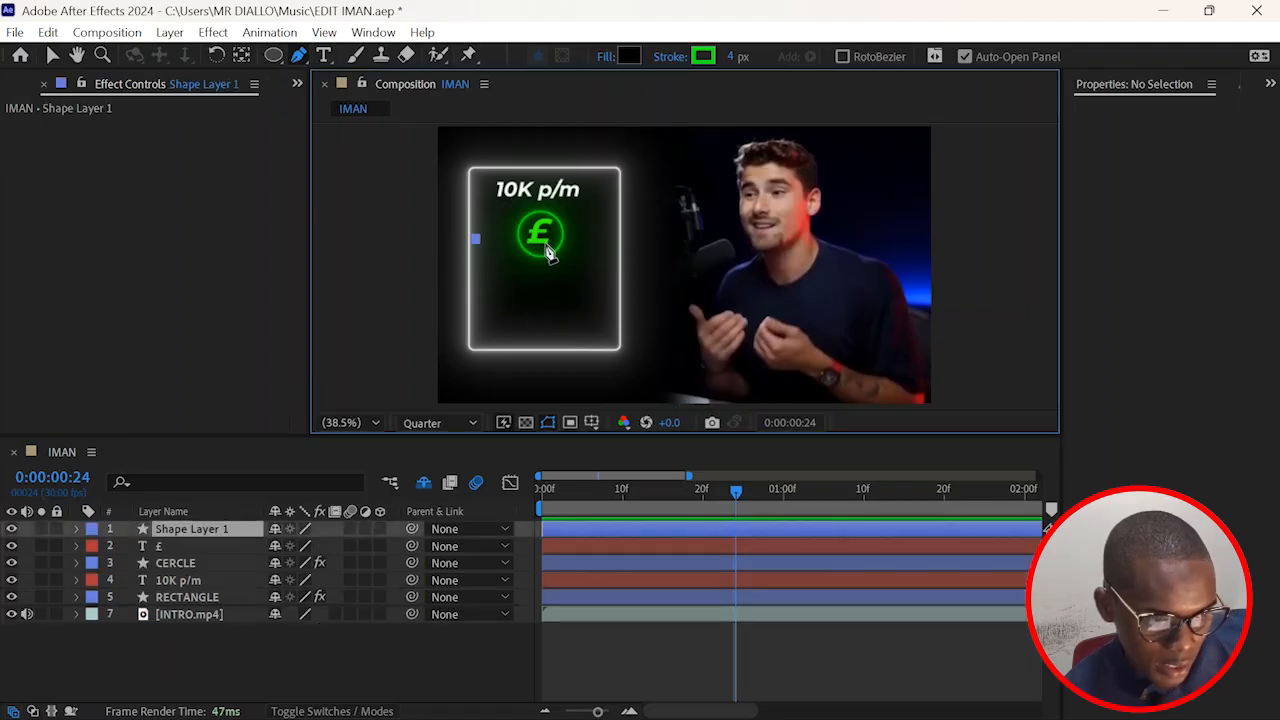
left_click(611, 240)
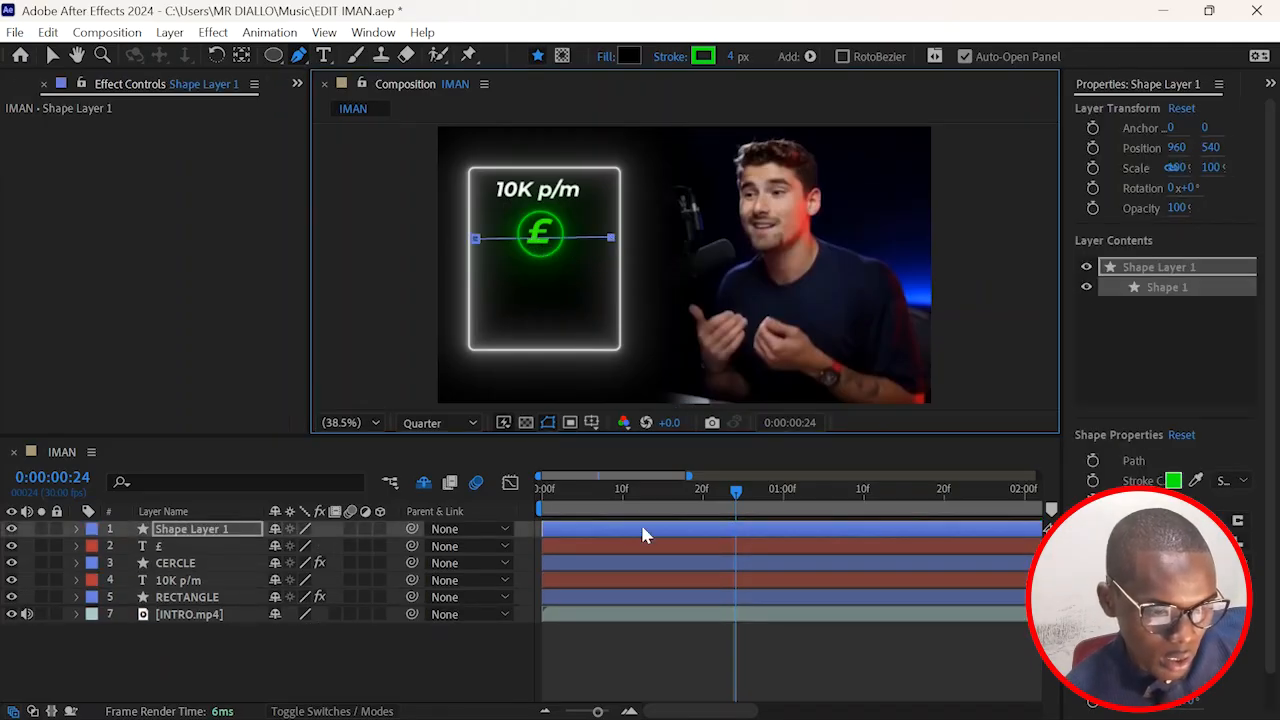
left_click(607, 56)
left_click(812, 335)
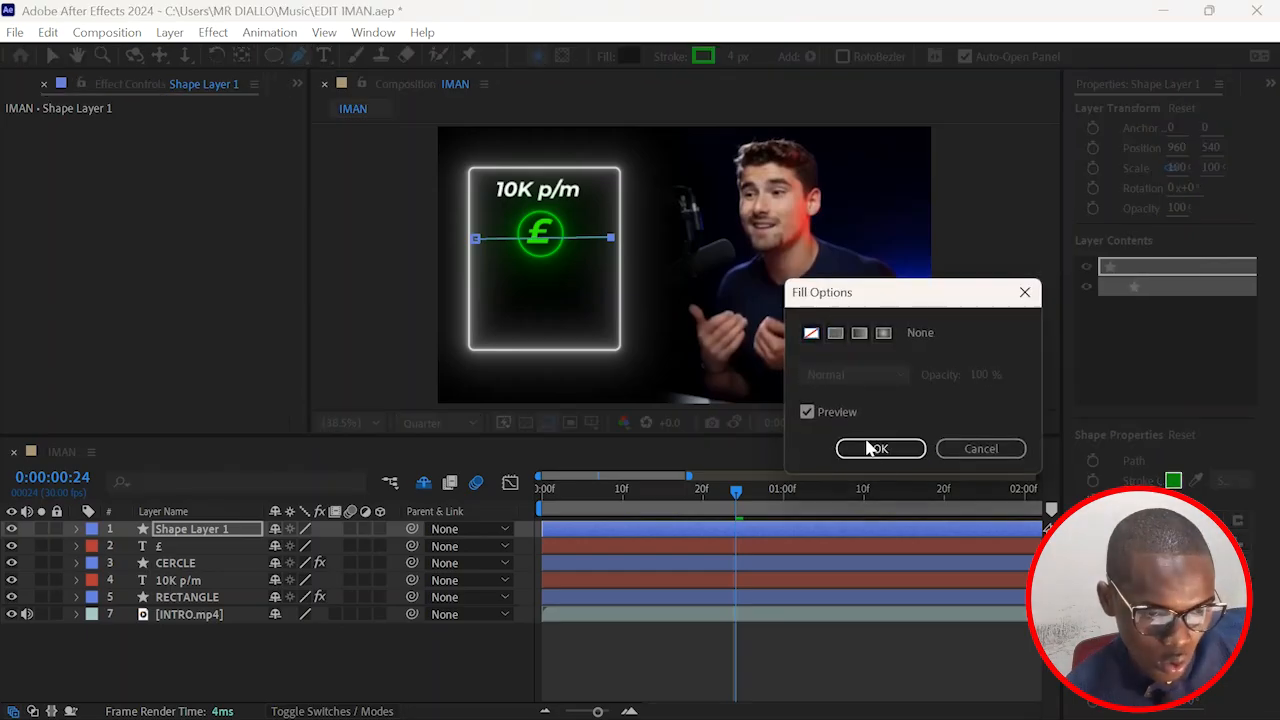
left_click(878, 451)
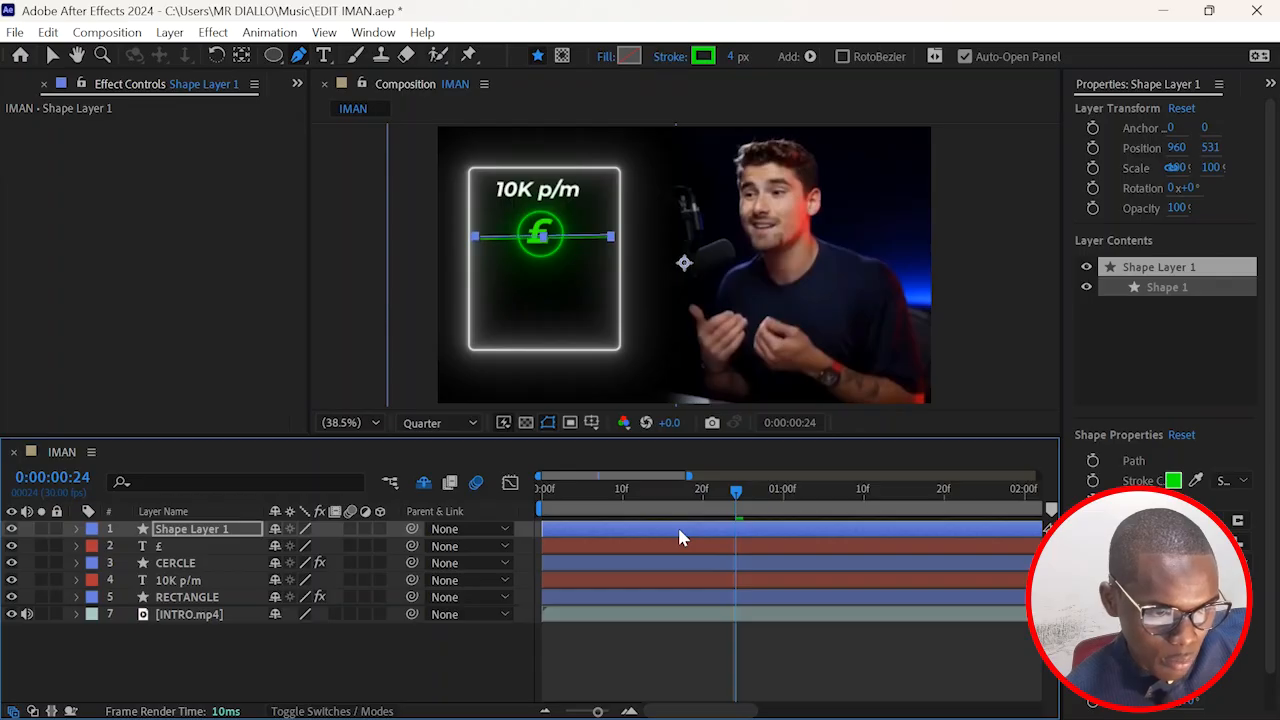
Step: Nudge the line upward to a Y position of 522 so it runs through the circle's center
key("Up")
key("Up")
key("Up")
key("Up")
key("Up")
key("Up")
key("Up")
key("Up")
key("Up")
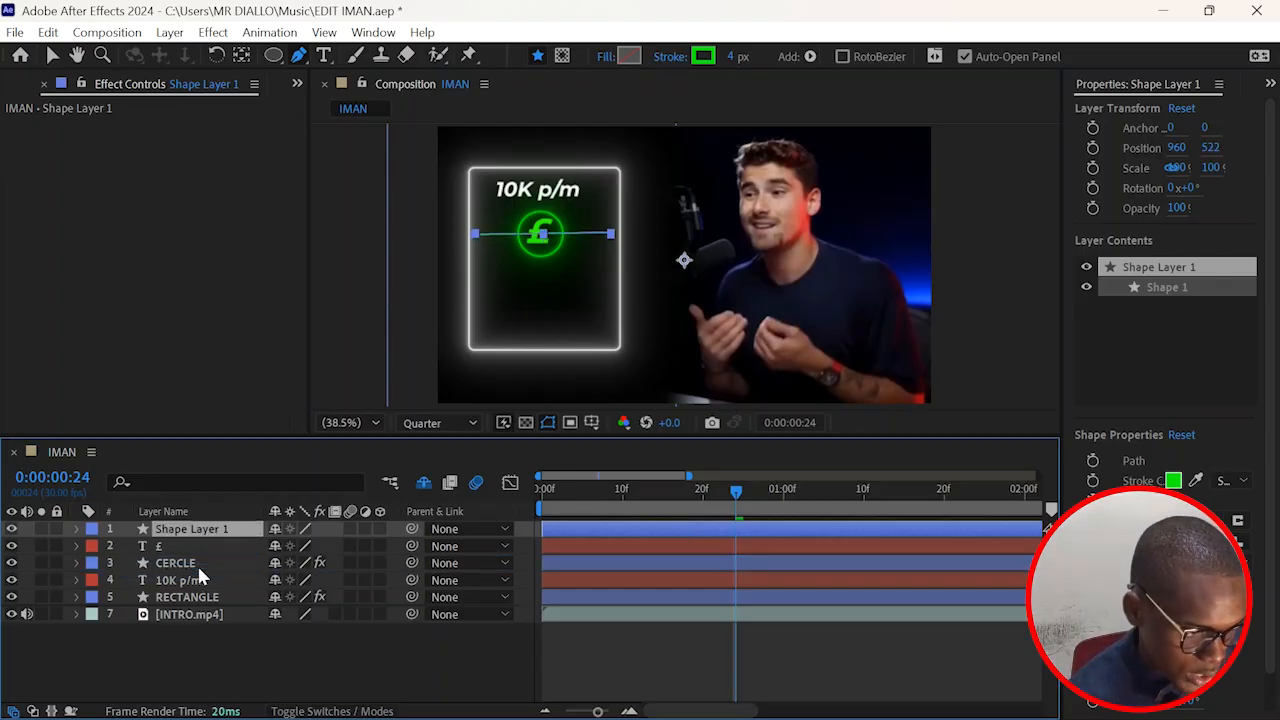
Step: Move the line's layer below the CERCLE layer, rename it "PEN TOOL" and deselect it
key("ctrl+bracketleft")
key("ctrl+bracketleft")
key("Return")
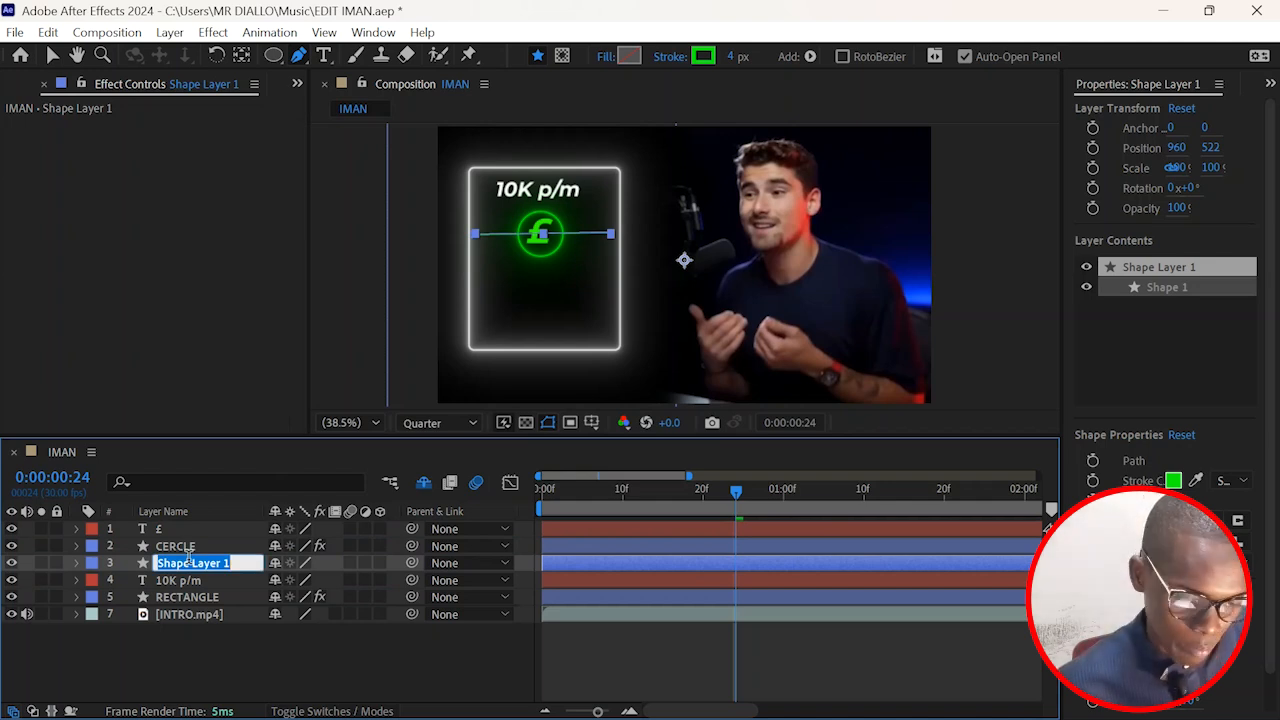
type("PEN TOOL")
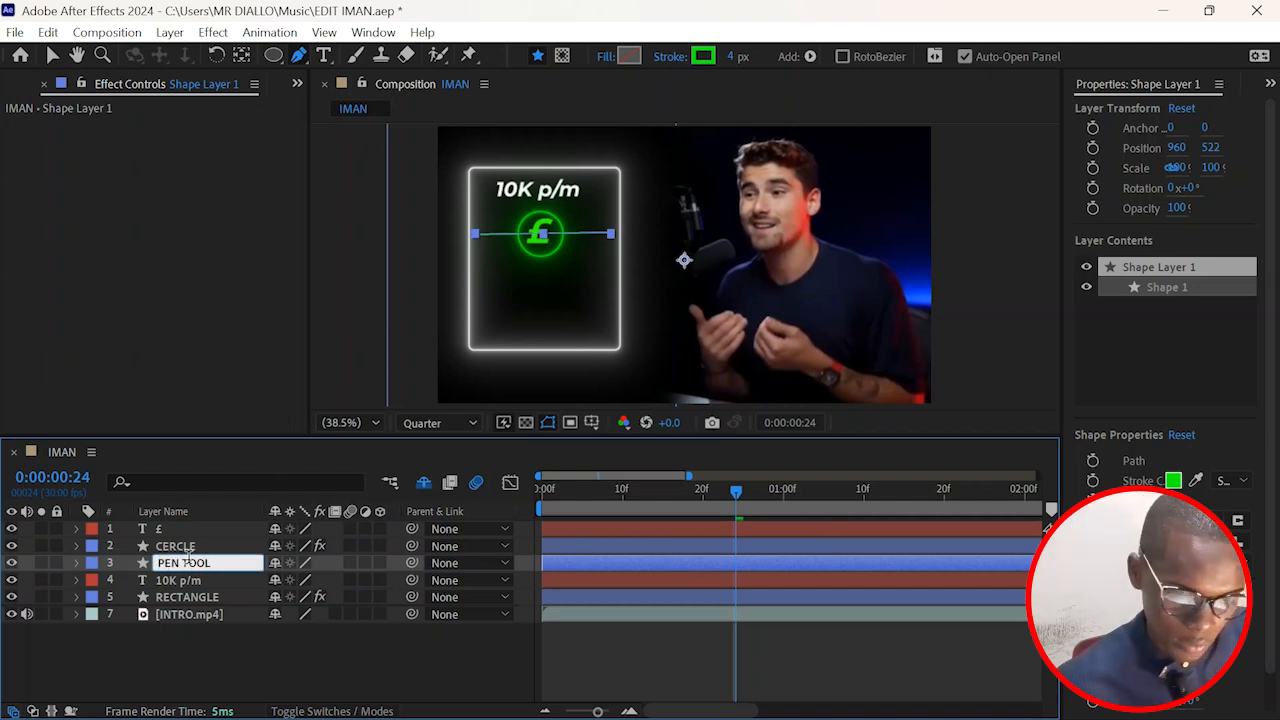
key("Return")
left_click(204, 666)
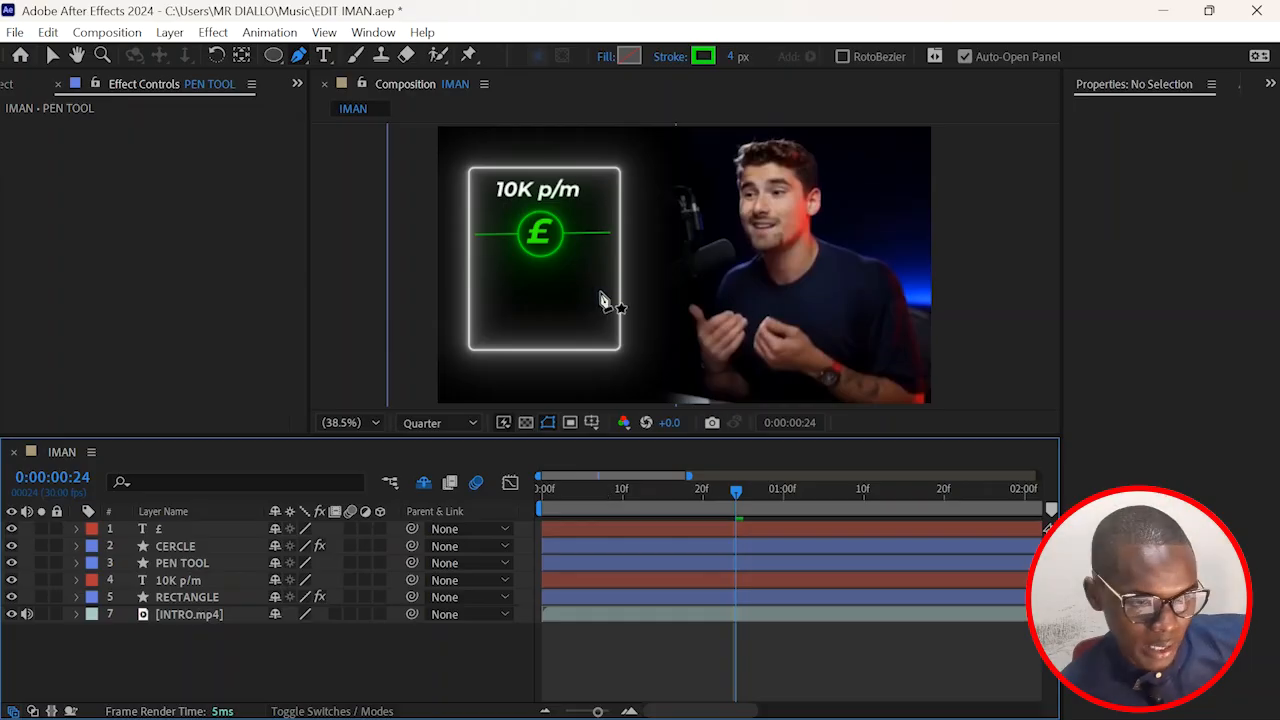
Step: Set the stroke width of the PEN TOOL line to 8 px and deselect the layer
left_click(222, 562)
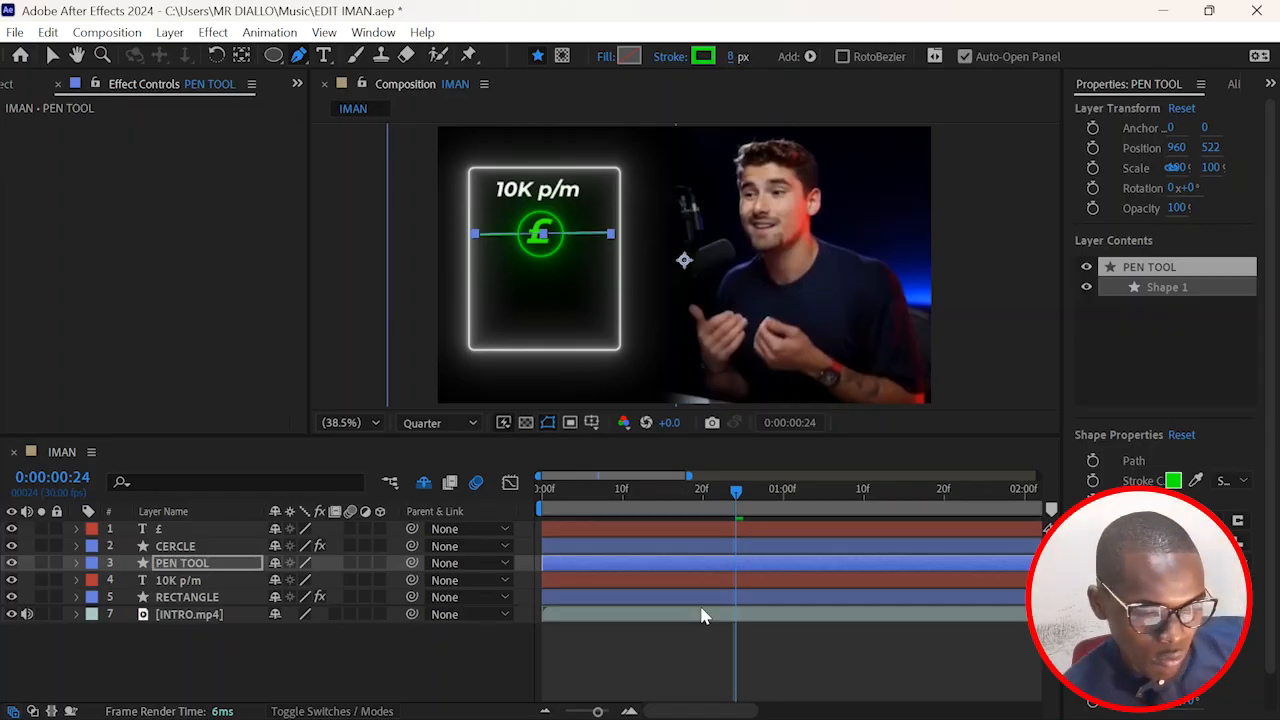
left_click(694, 654)
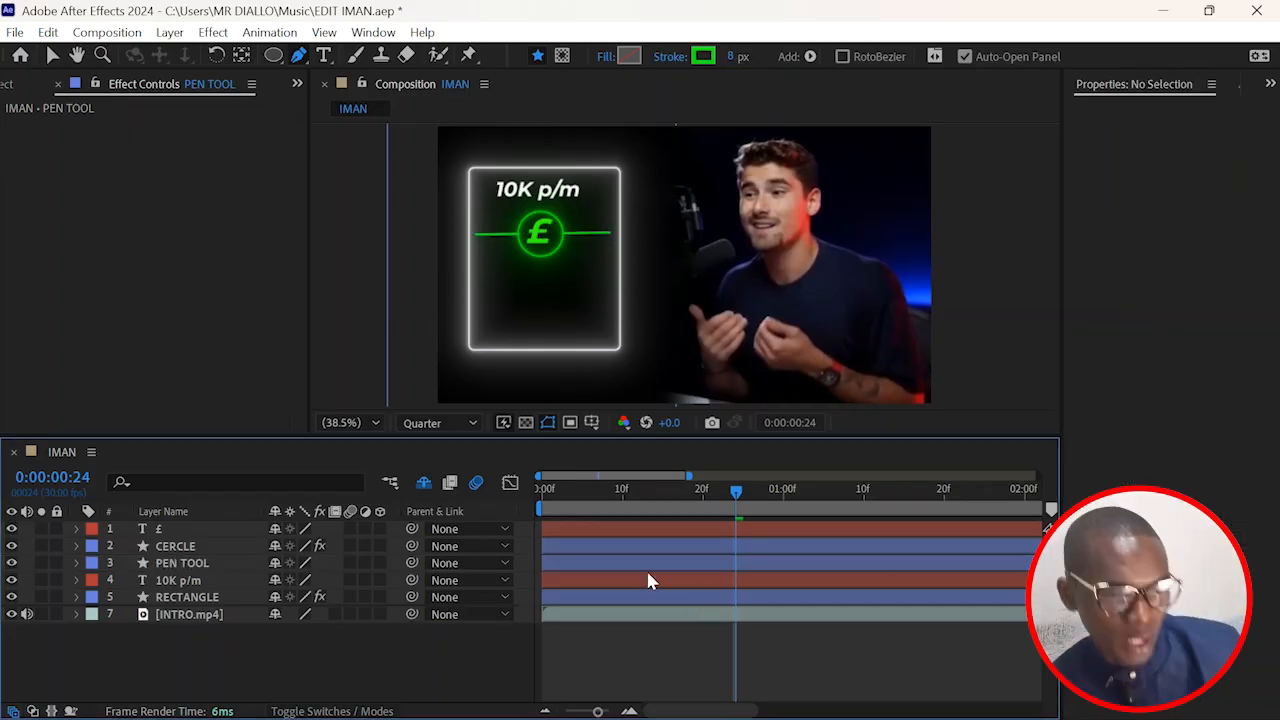
Step: Preview the rectangle animation from the start of the composition
left_click_drag(582, 486, 522, 489)
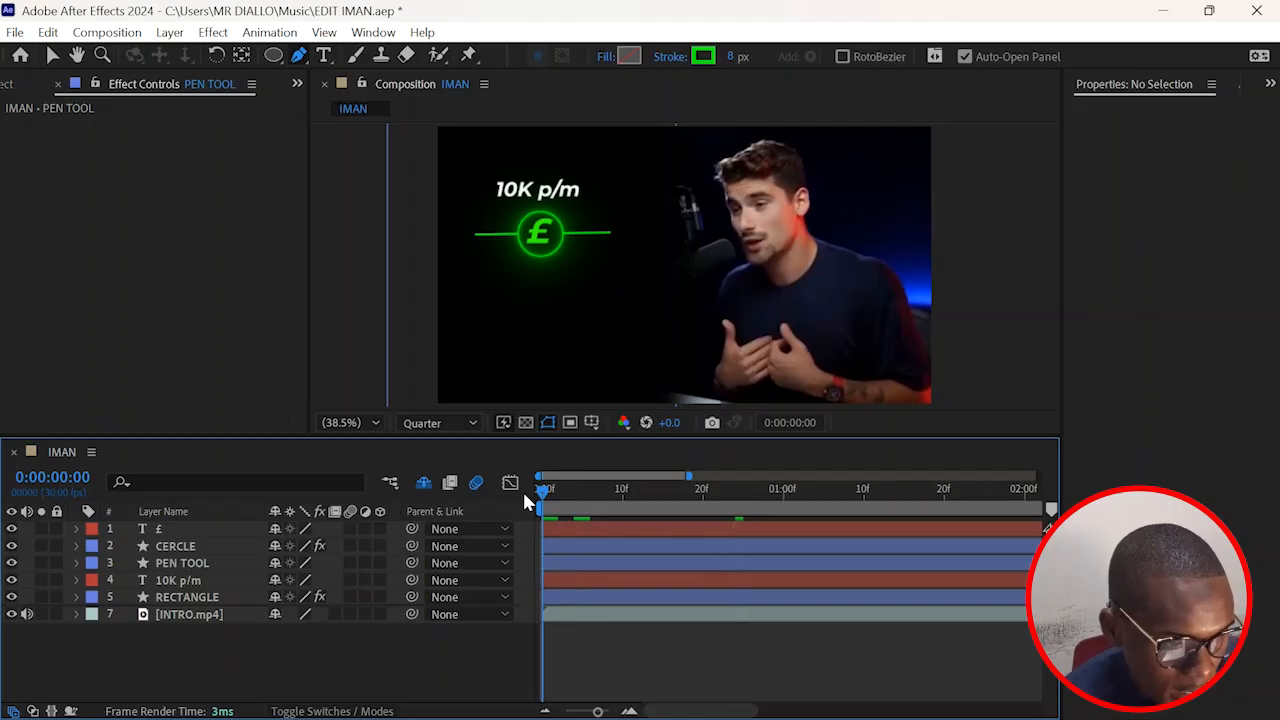
key("space")
key("space")
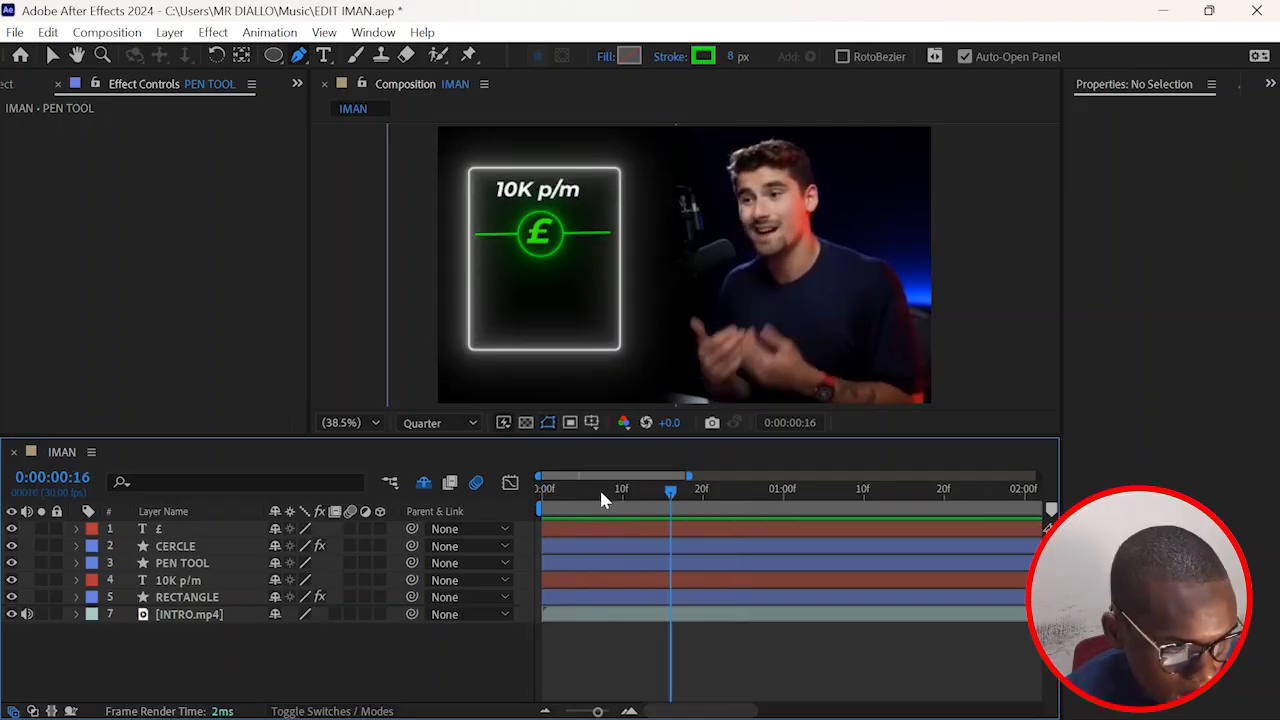
Step: Add Opacity keyframes of 0% at 0:00:00:06 to the "£", CERCLE, PEN TOOL and "10K p/m" layers
left_click_drag(601, 492, 592, 498)
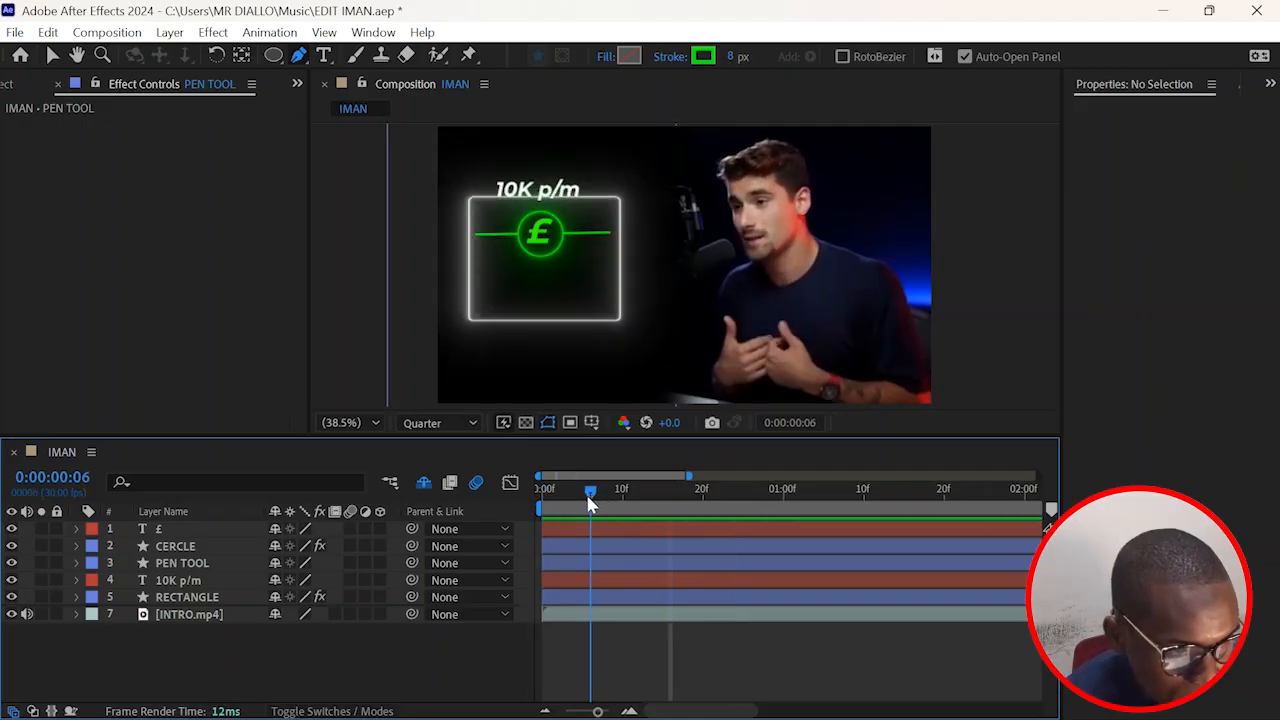
left_click(169, 529)
left_click(174, 546, "ctrl")
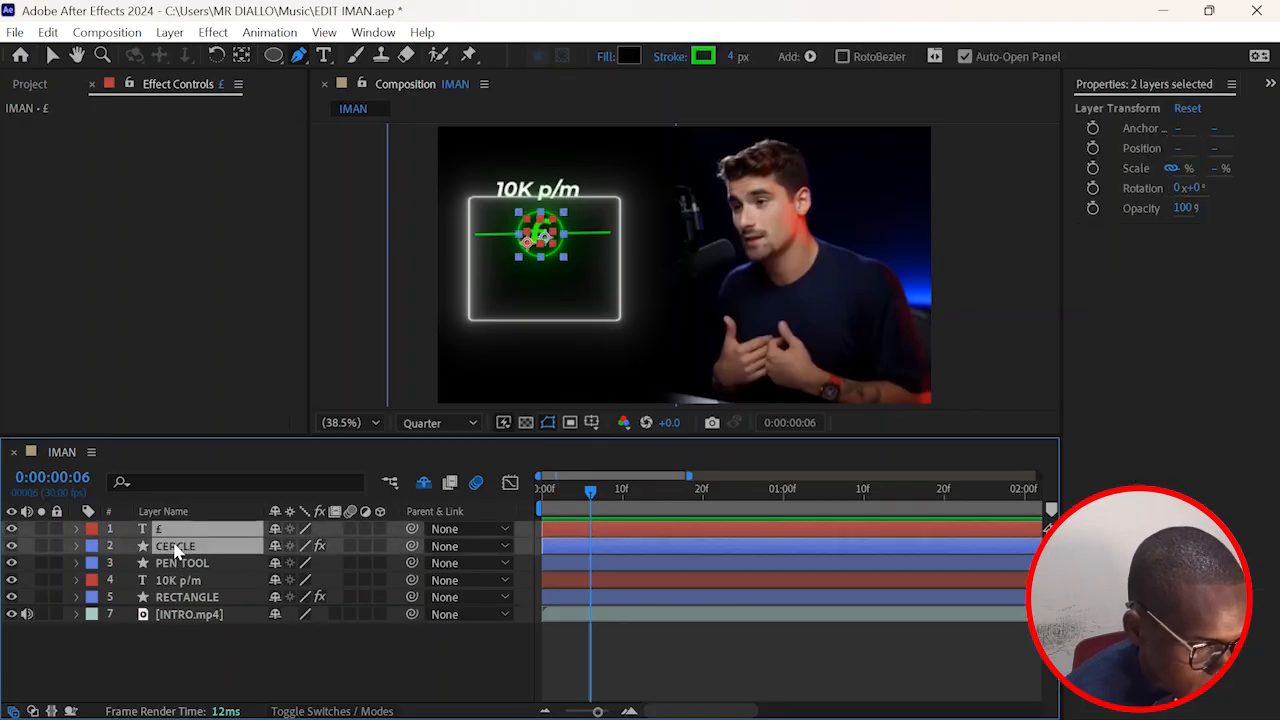
left_click(170, 580, "ctrl")
left_click(180, 563, "ctrl")
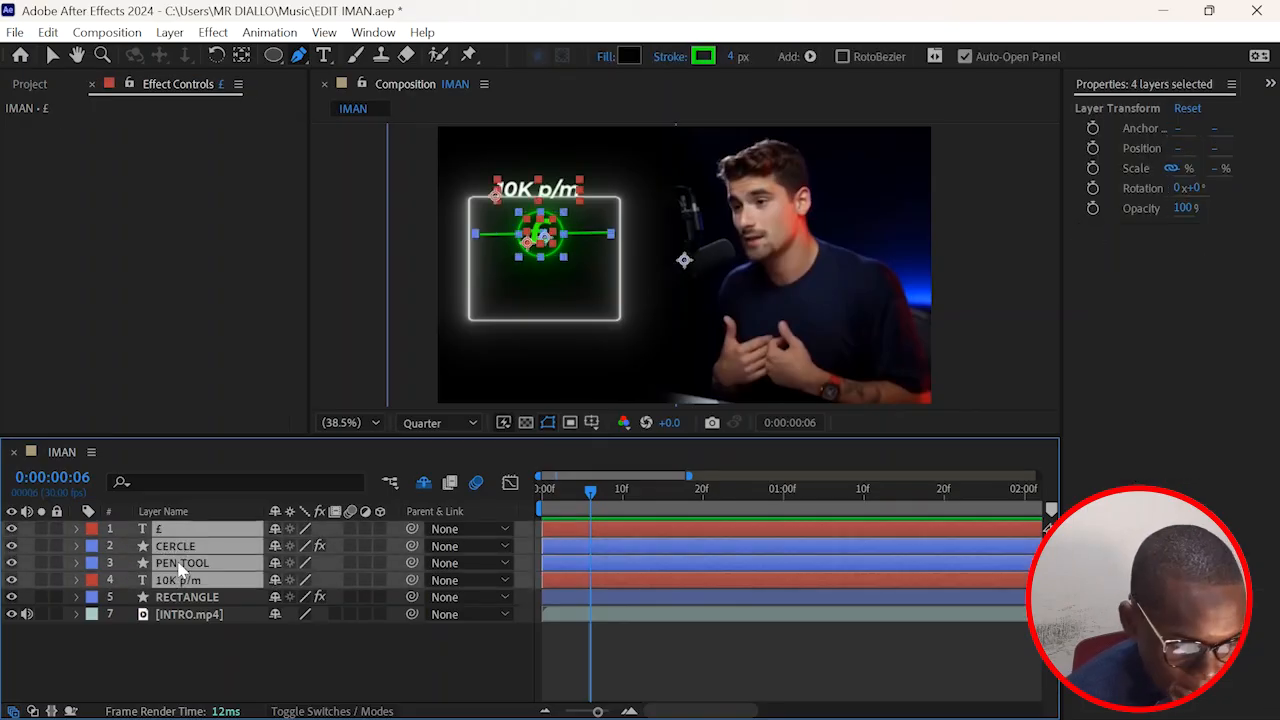
key("t")
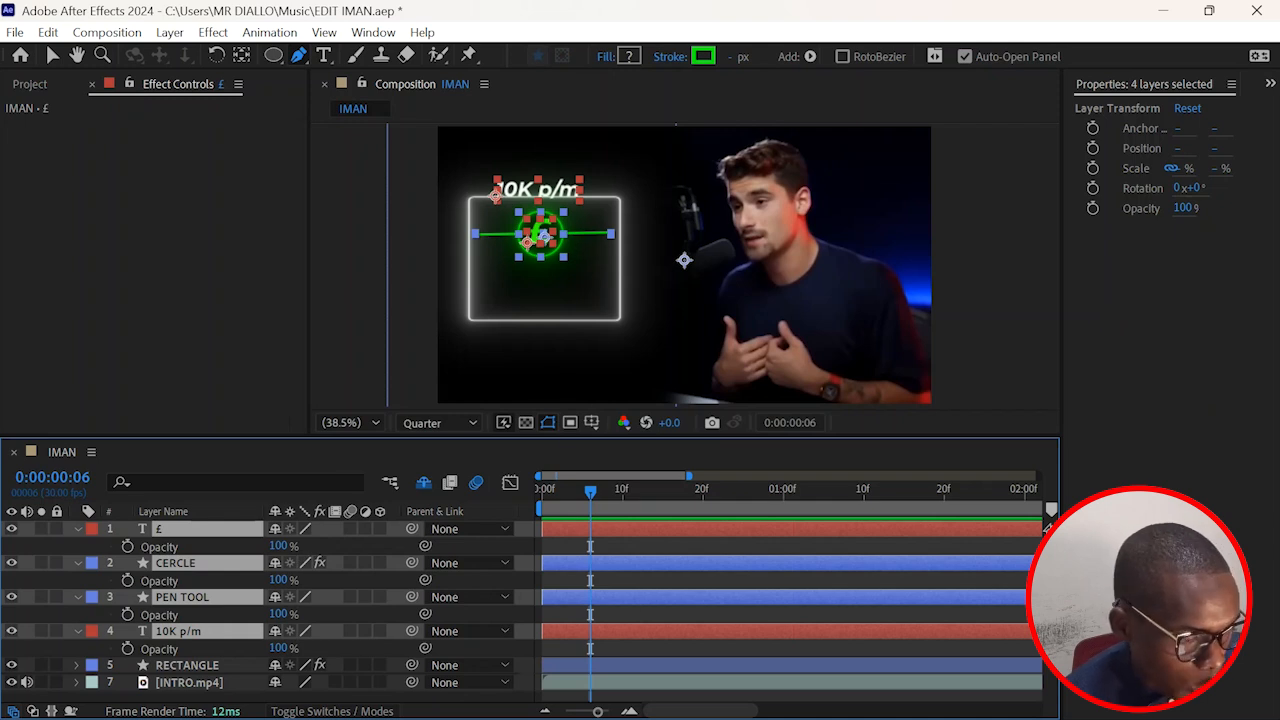
left_click(53, 56)
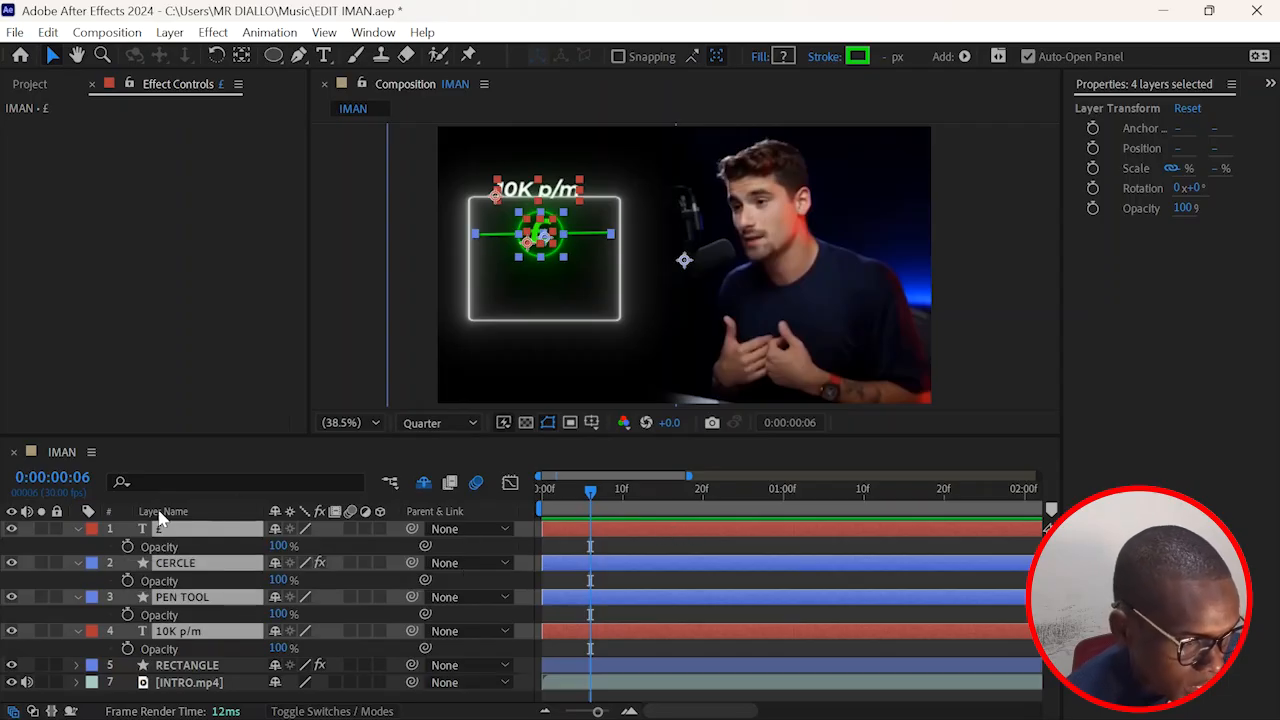
left_click(127, 547)
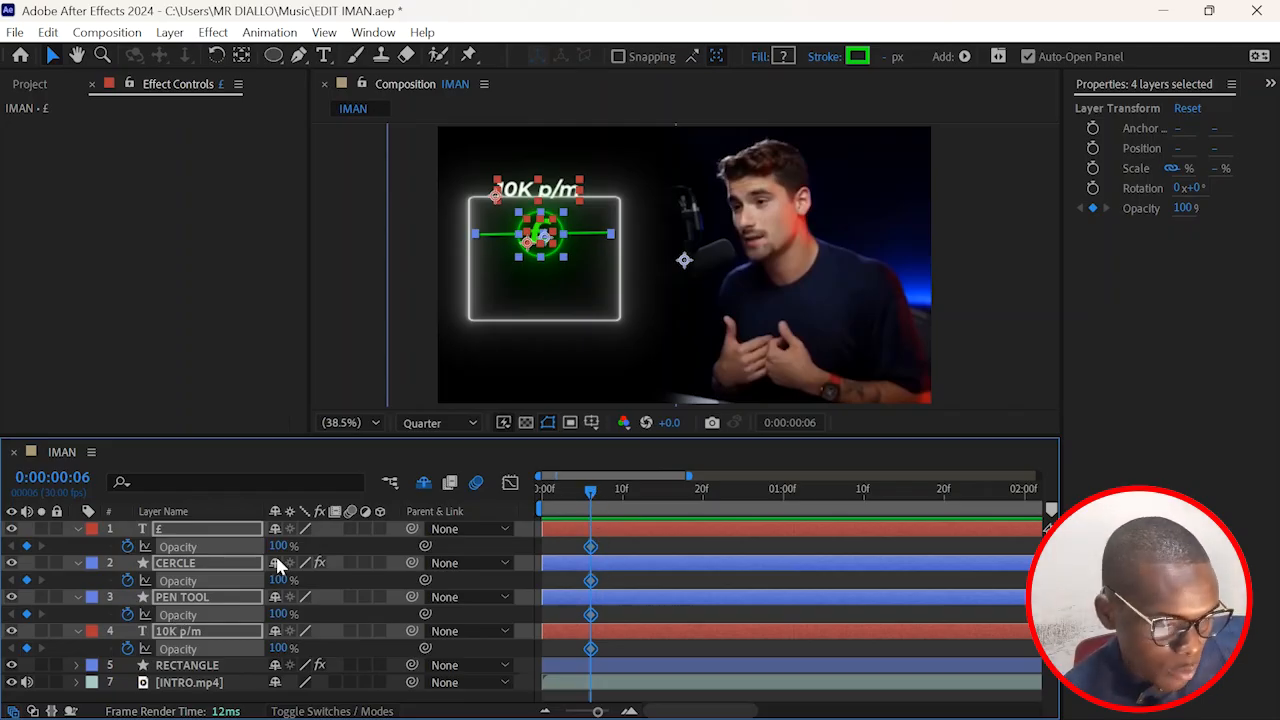
left_click_drag(245, 540, 145, 540)
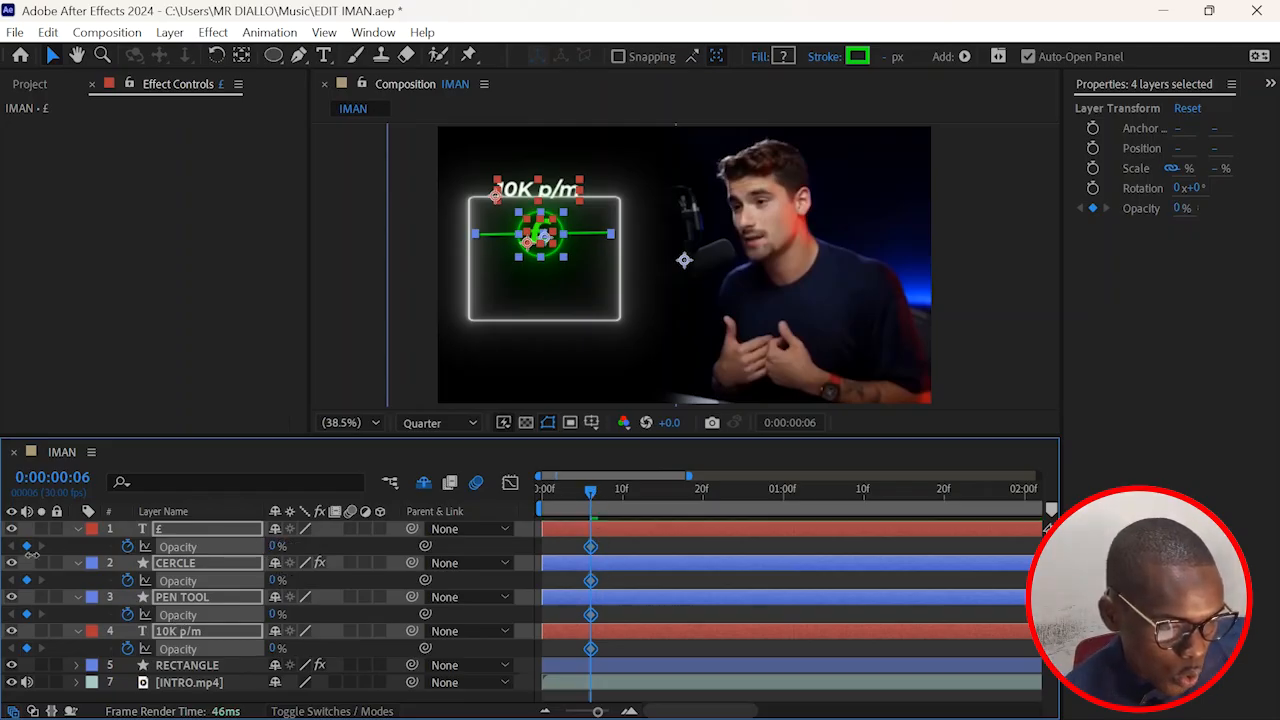
Step: Set the four layers' Opacity to 100% at 0:00:00:12 and preview the fade-in from the start
left_click(641, 505)
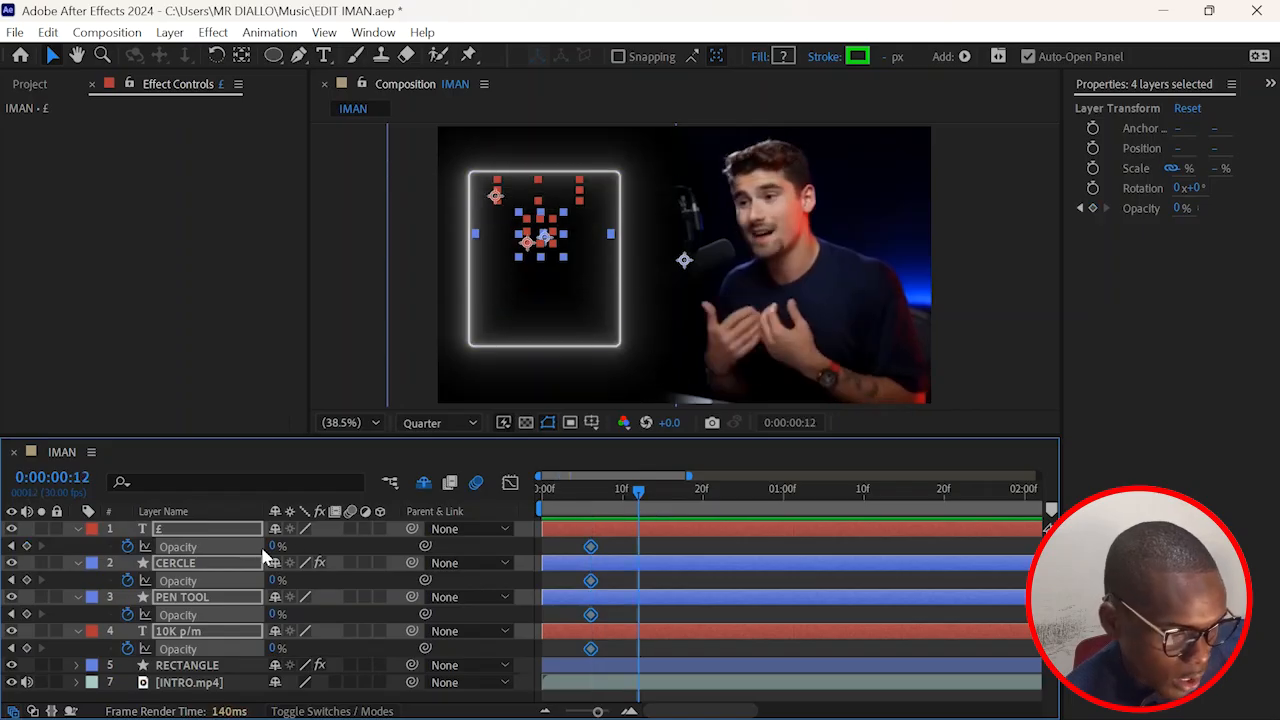
left_click_drag(367, 545, 538, 555)
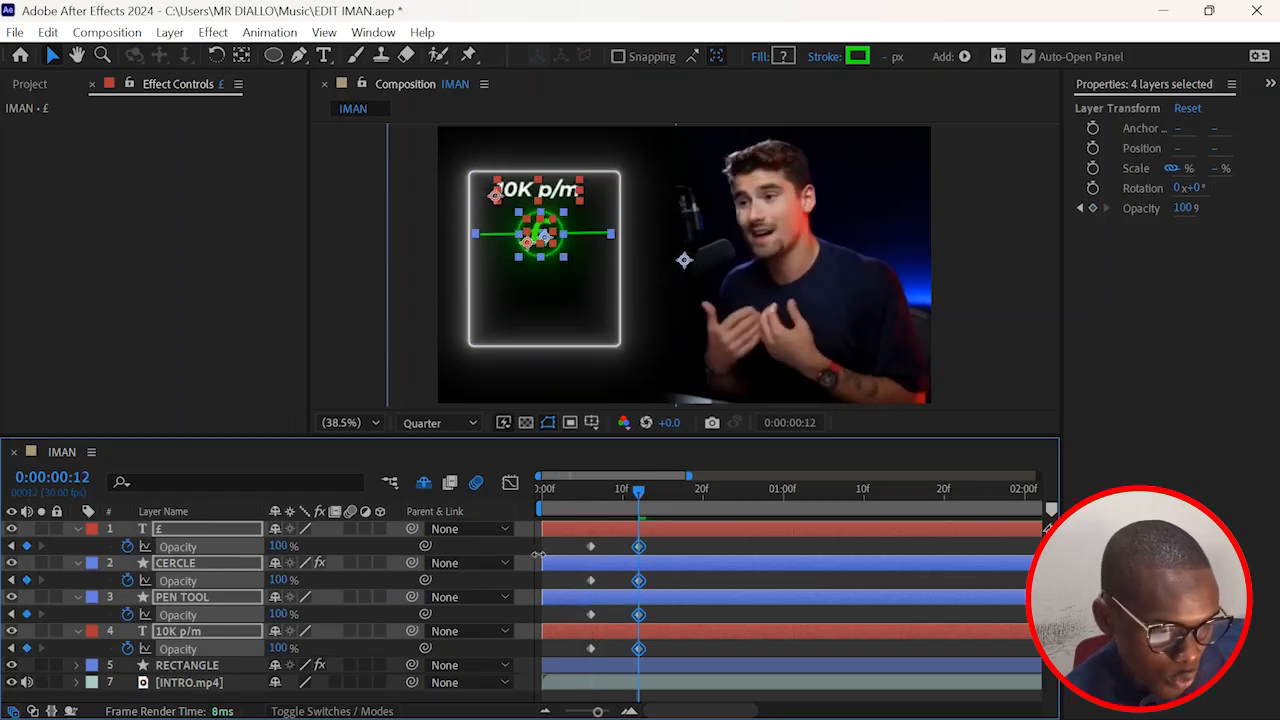
left_click(542, 492)
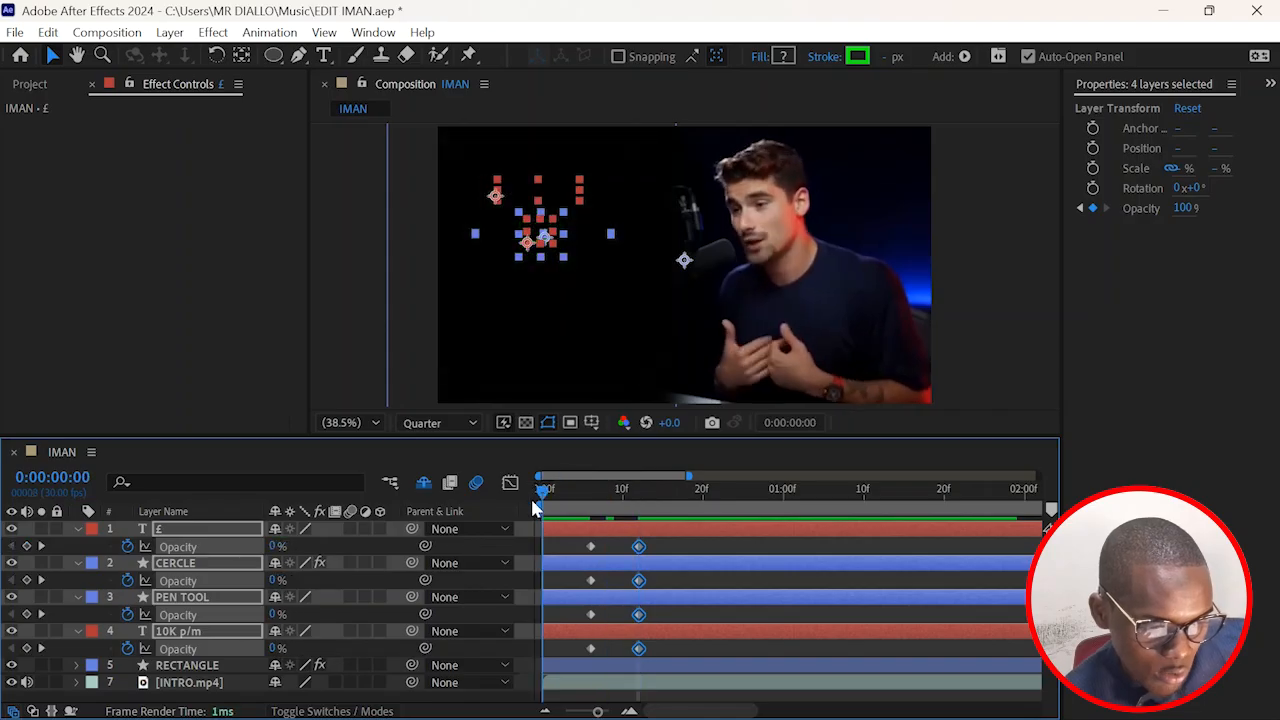
key("space")
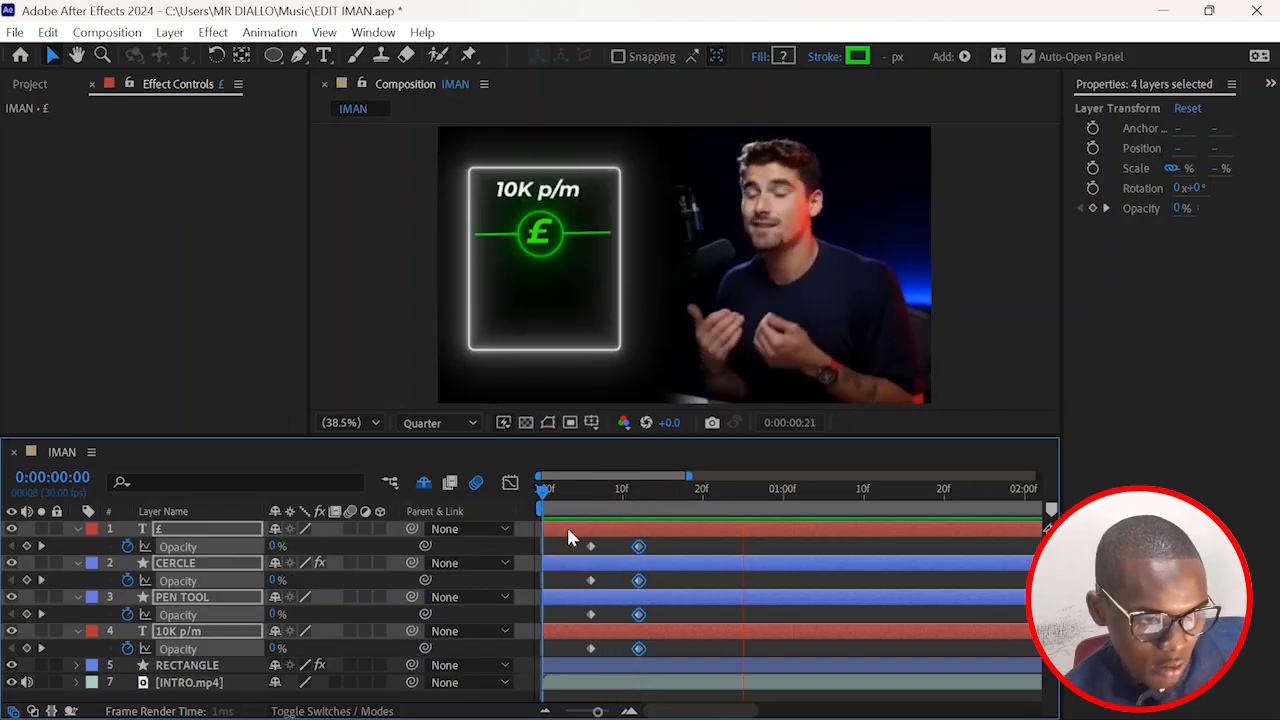
Step: Replay the fade-in of the text, circle and line several times from the start of the composition
key("space")
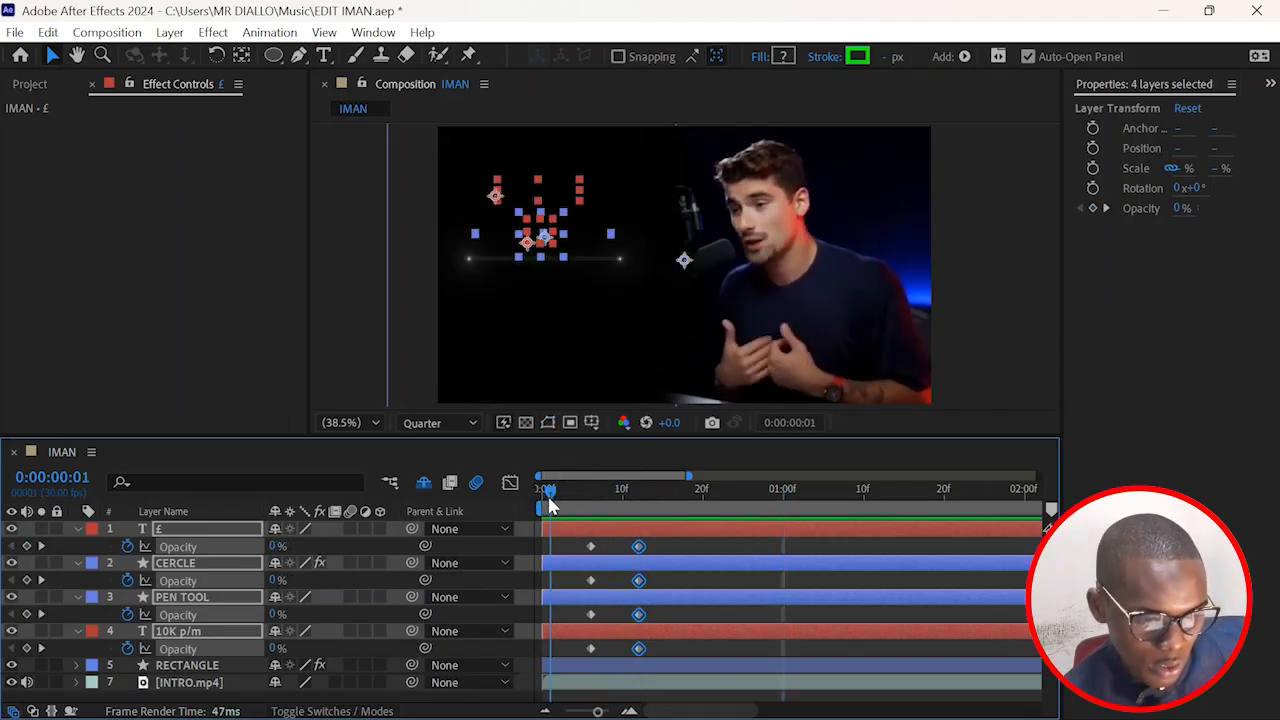
key("space")
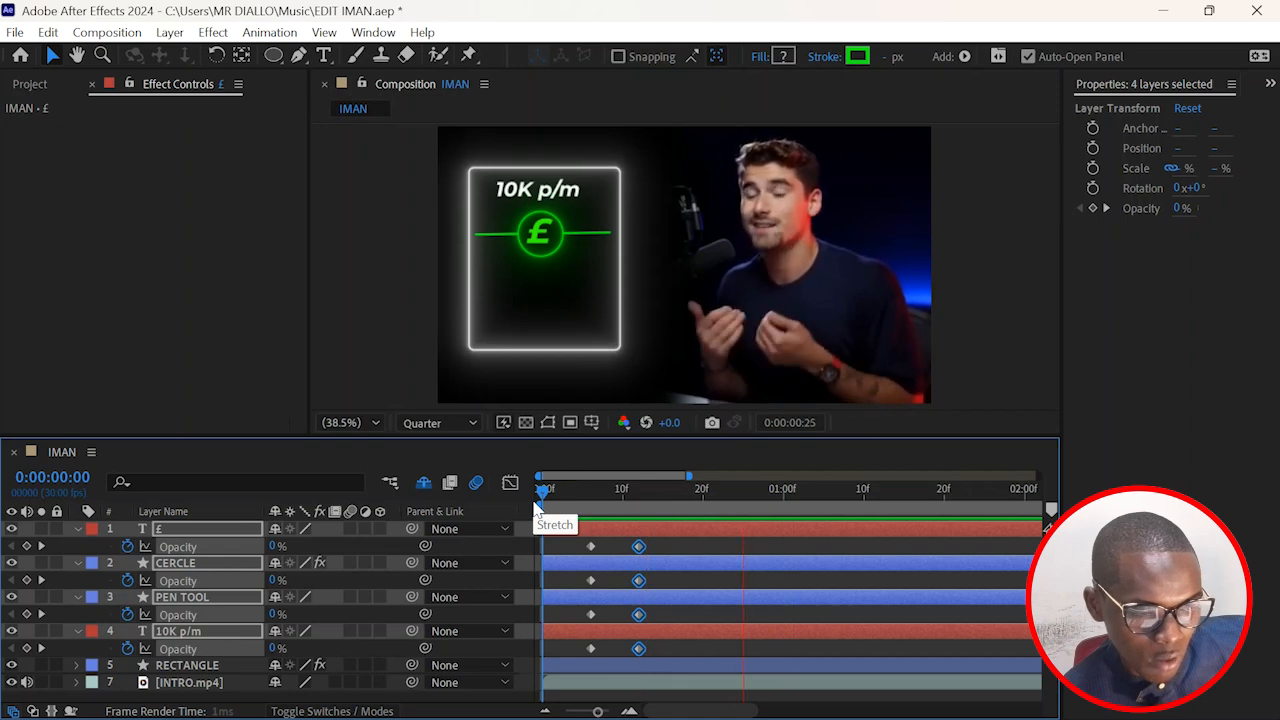
key("space")
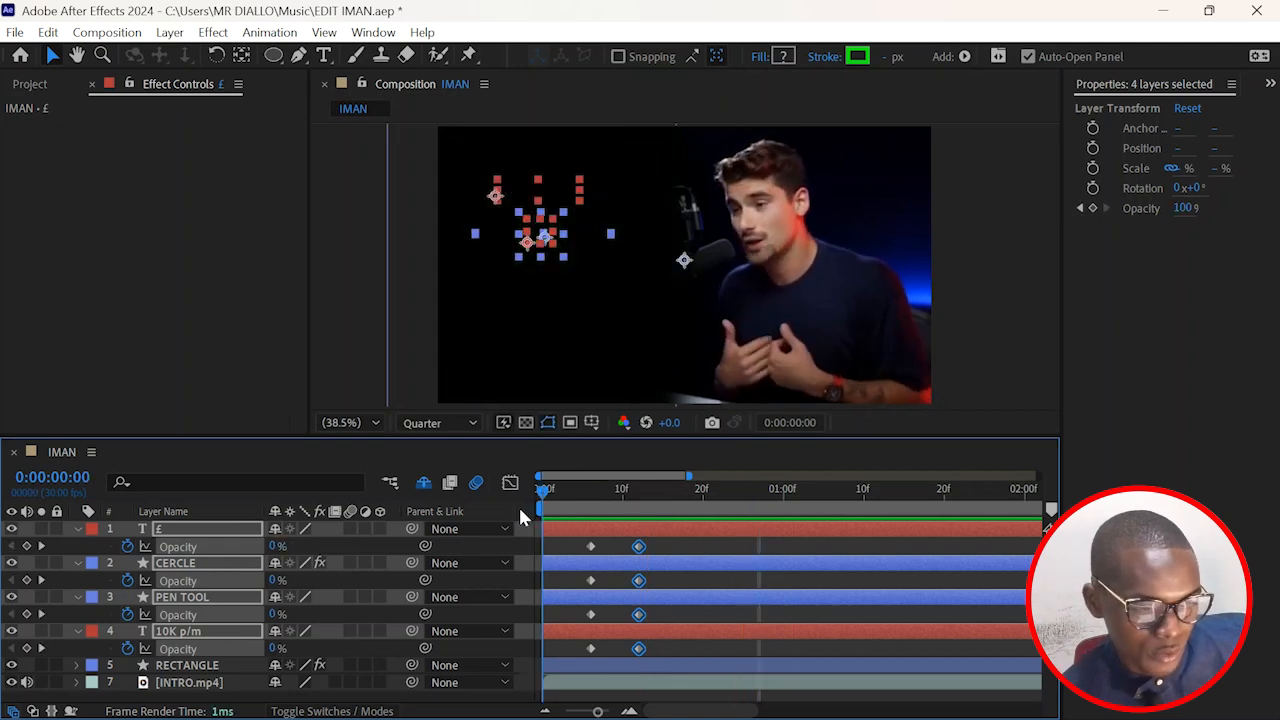
key("space")
key("space")
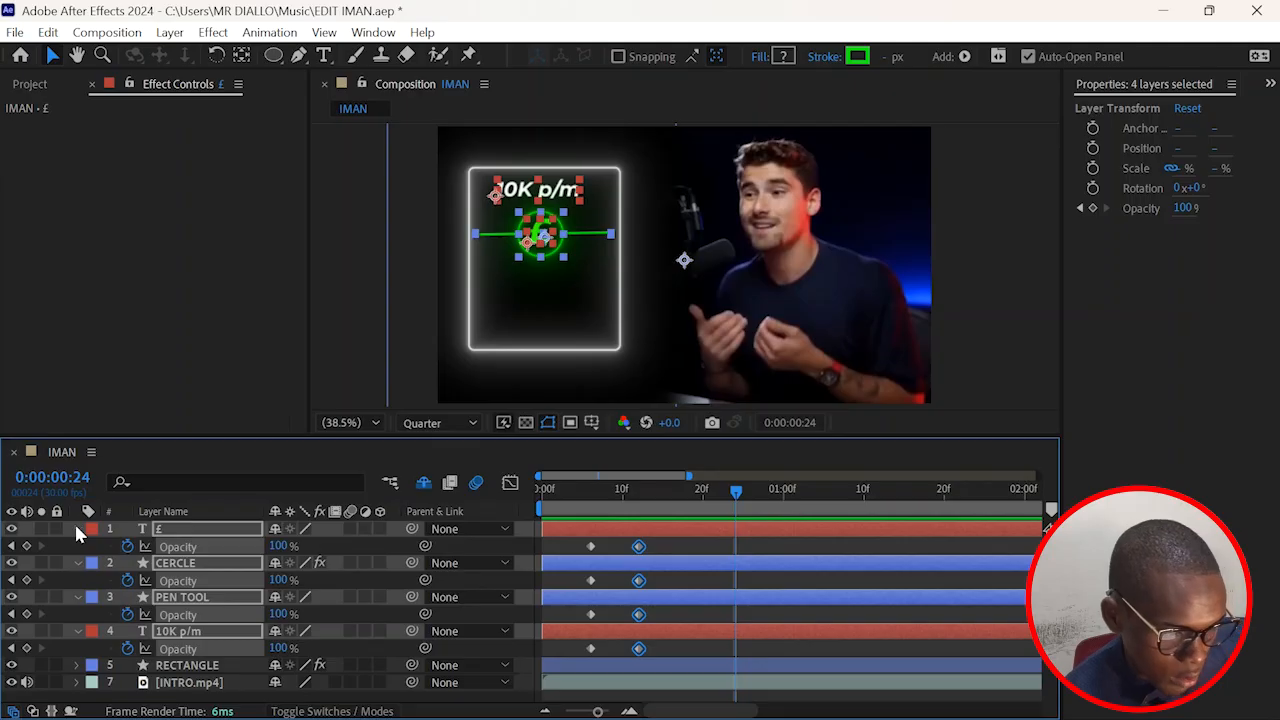
Step: Collapse the four layers' Opacity properties, deselect them and preview the whole animation from the start
key("u")
left_click(332, 658)
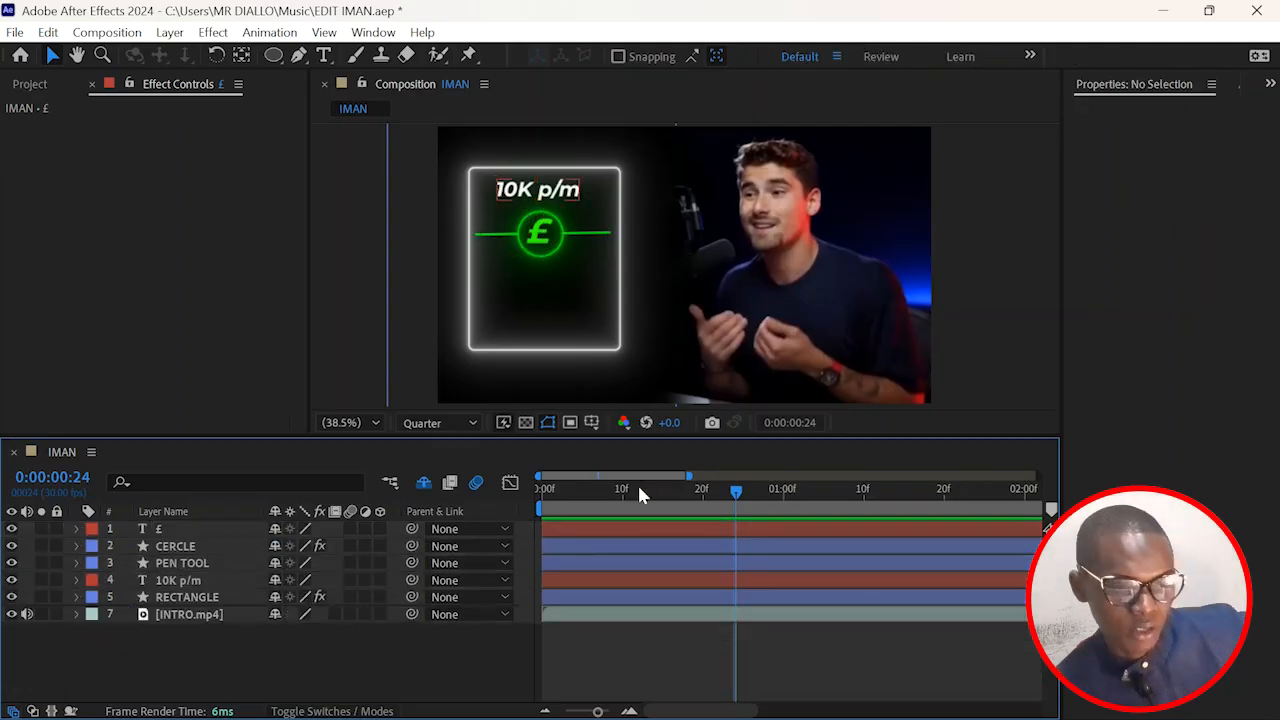
left_click(582, 489)
key("space")
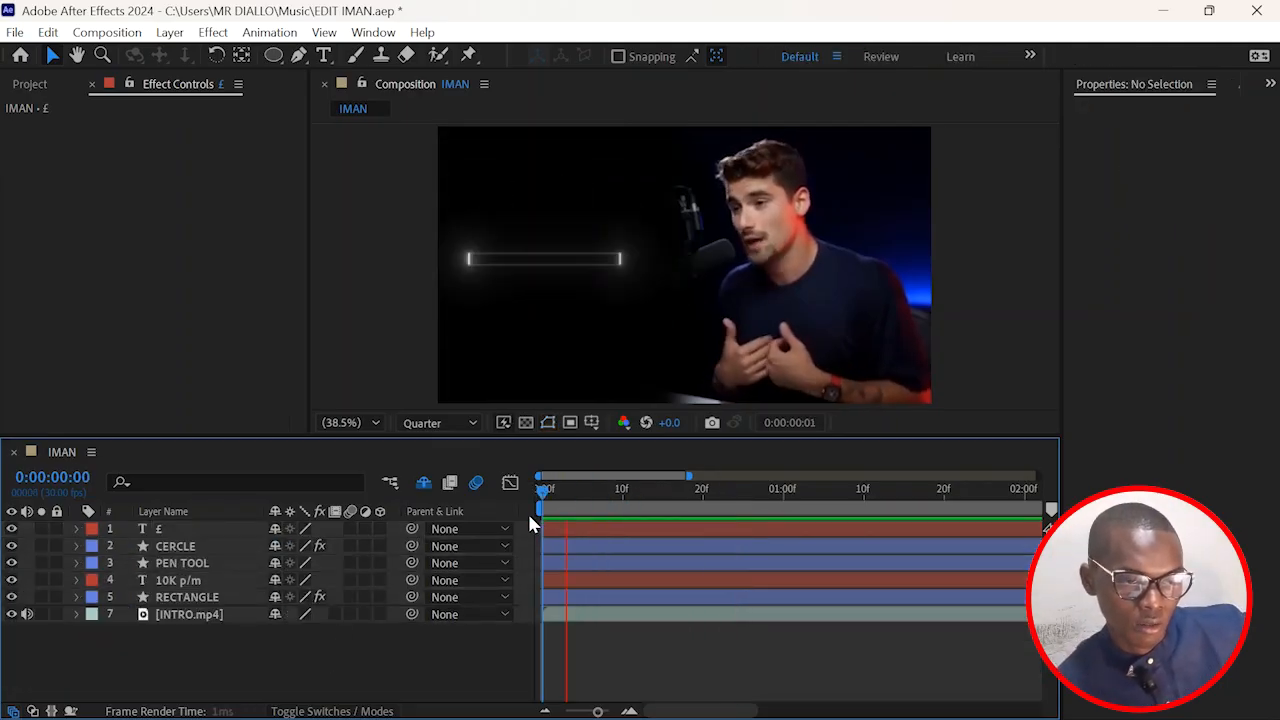
key("space")
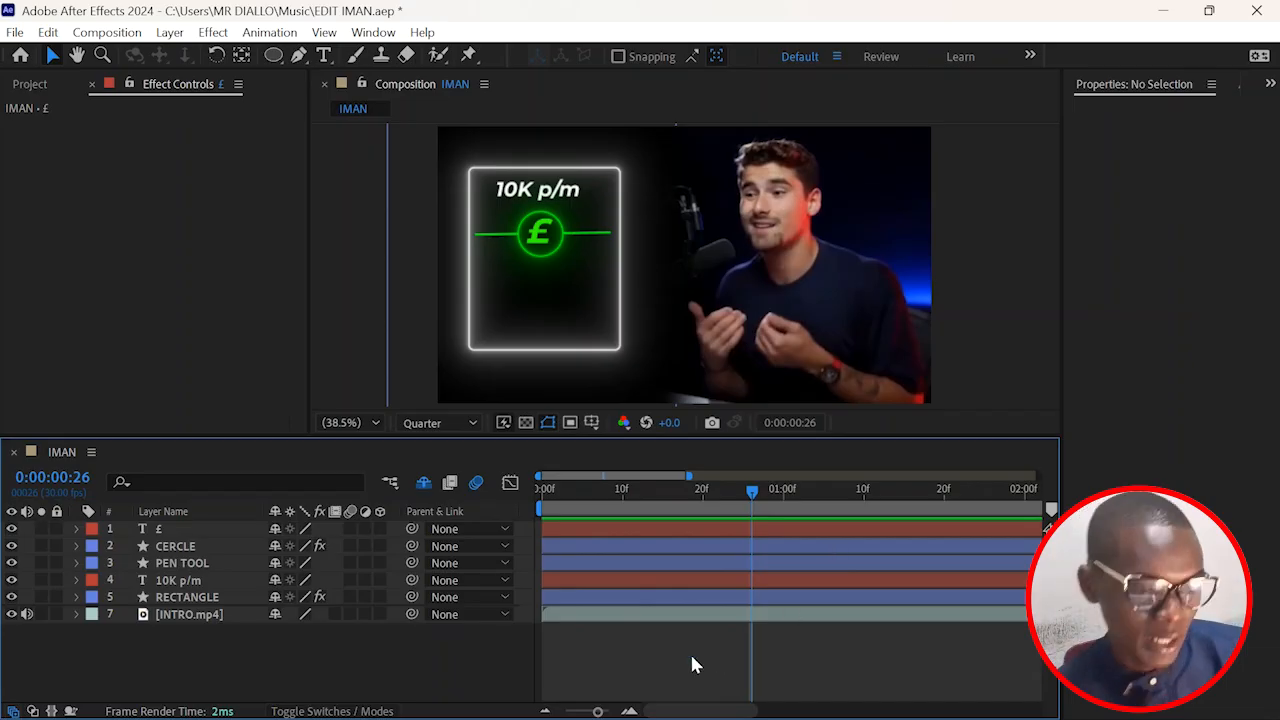
left_click(323, 55)
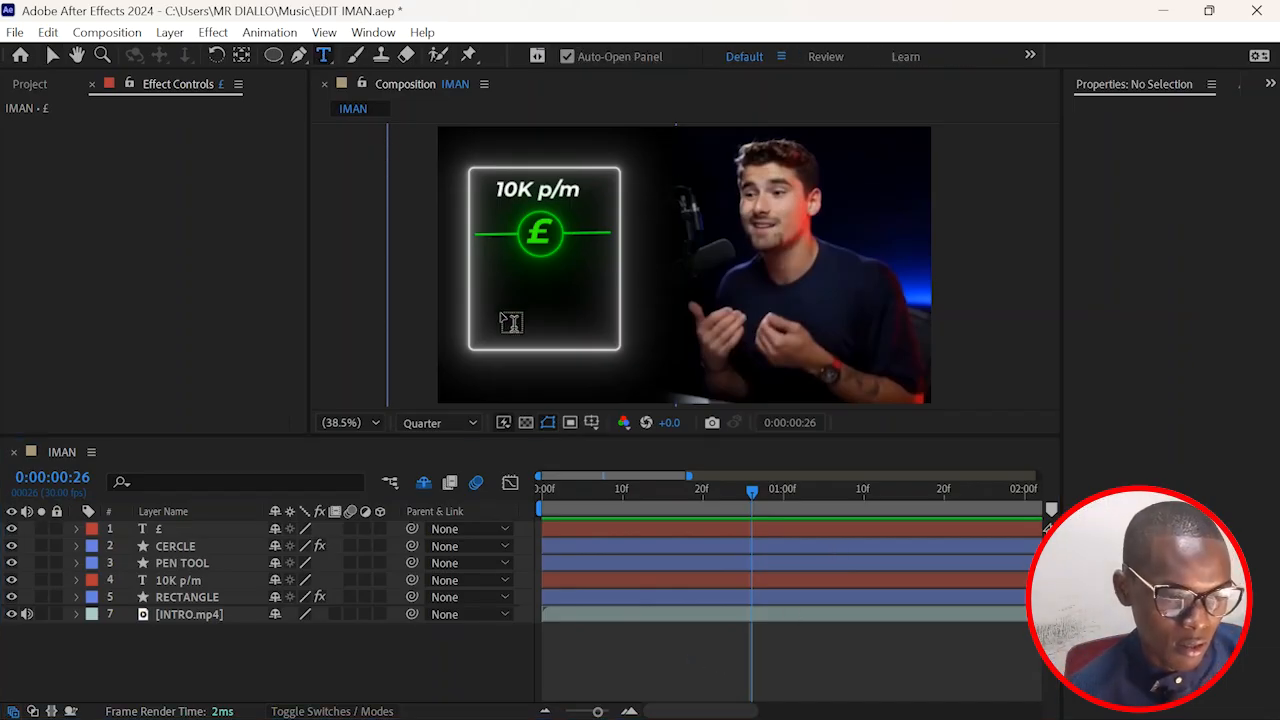
left_click(606, 367)
left_click(478, 314)
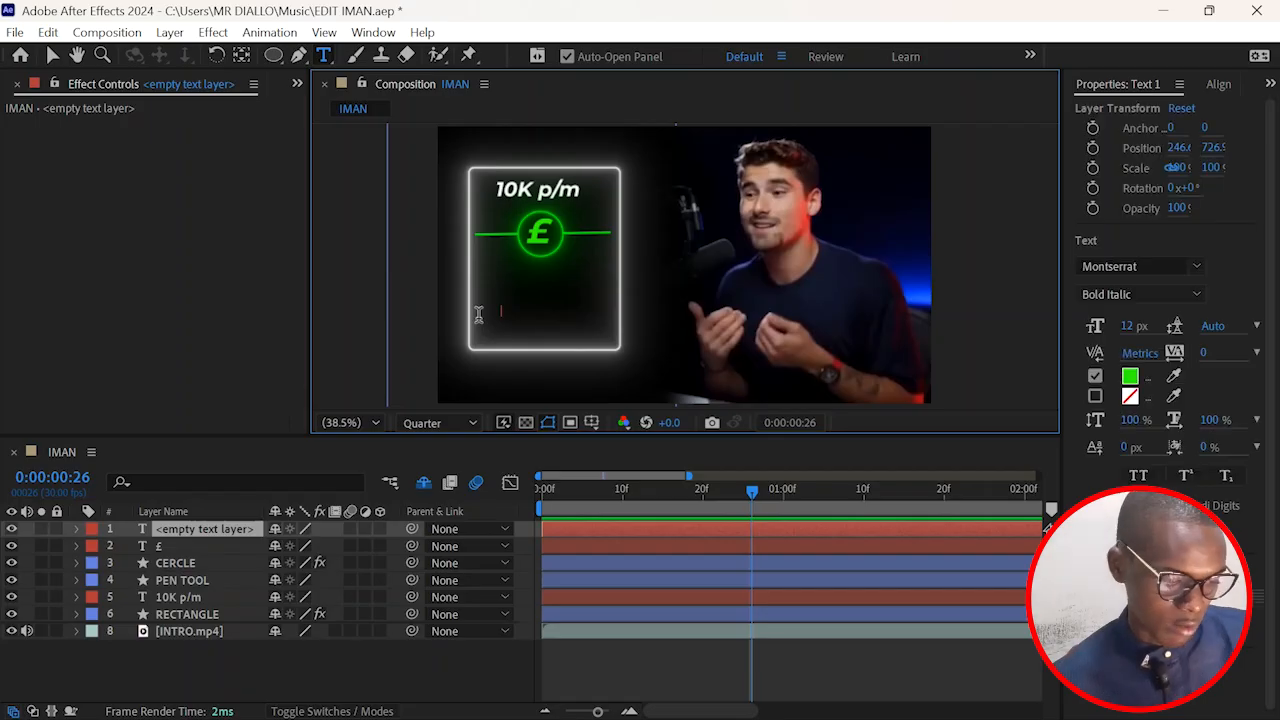
type("10 11")
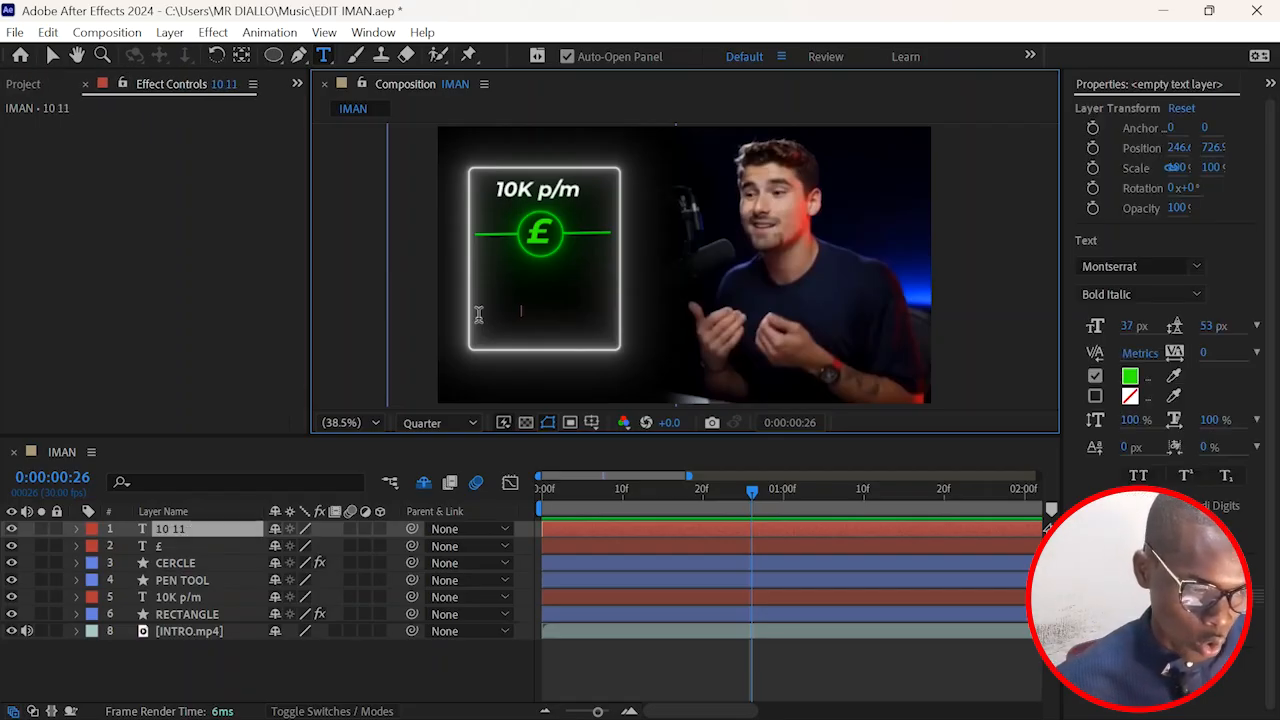
left_click(663, 520)
key("Delete")
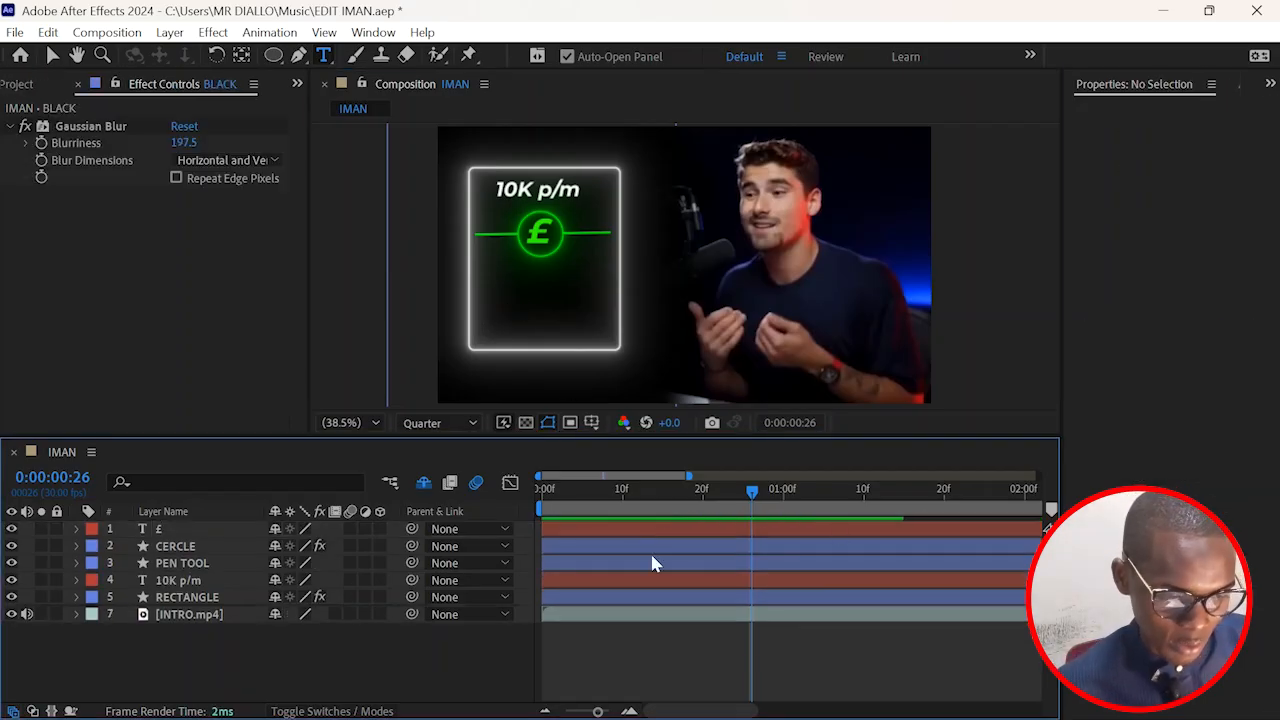
left_click(545, 402)
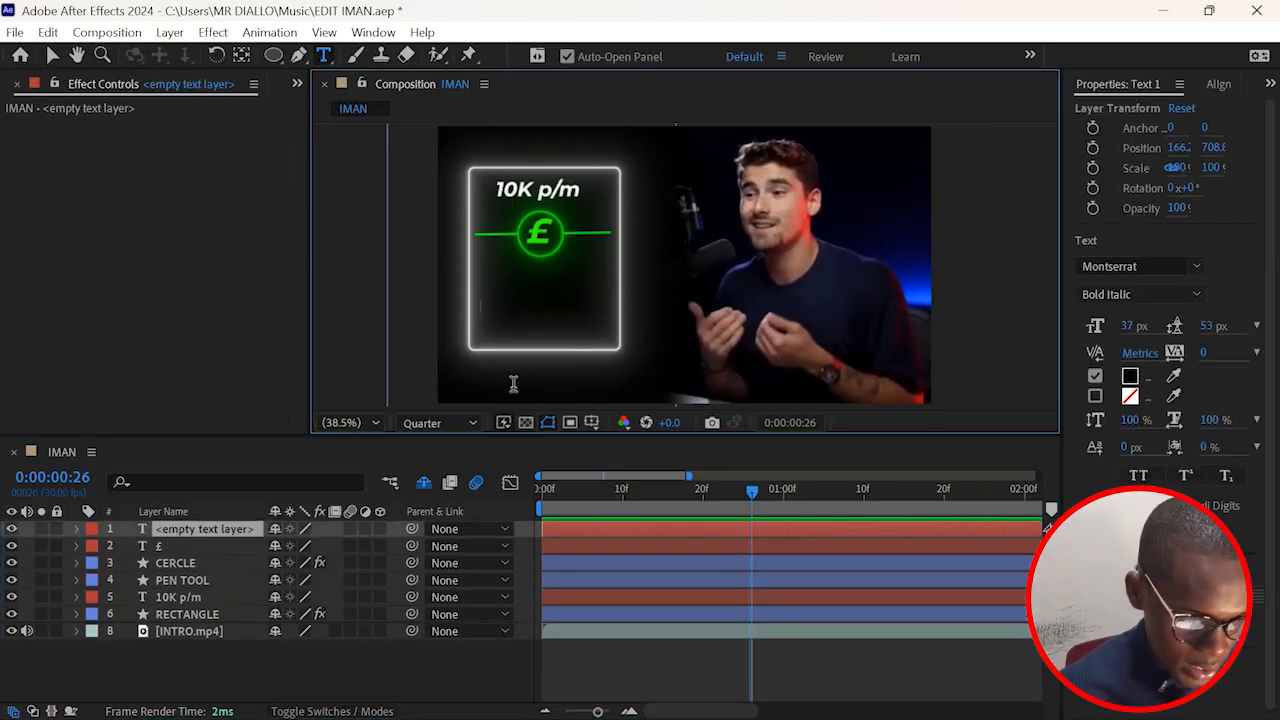
type("10 11")
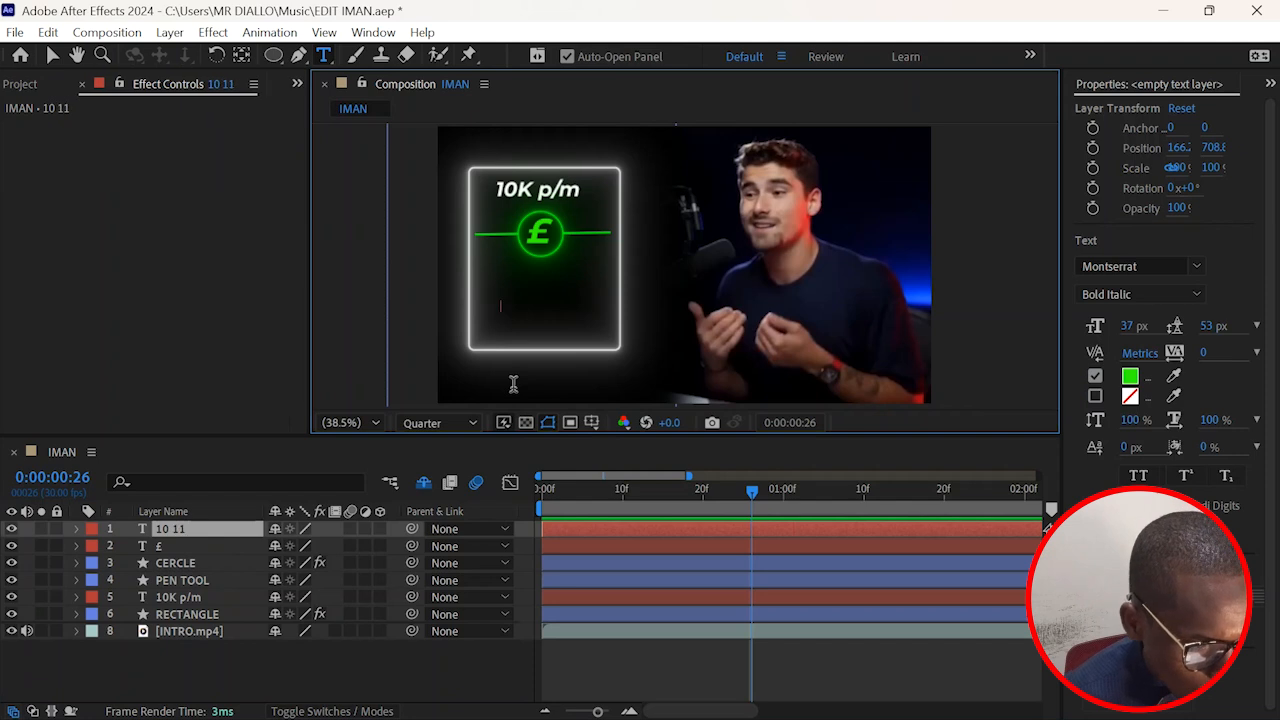
type(" 12")
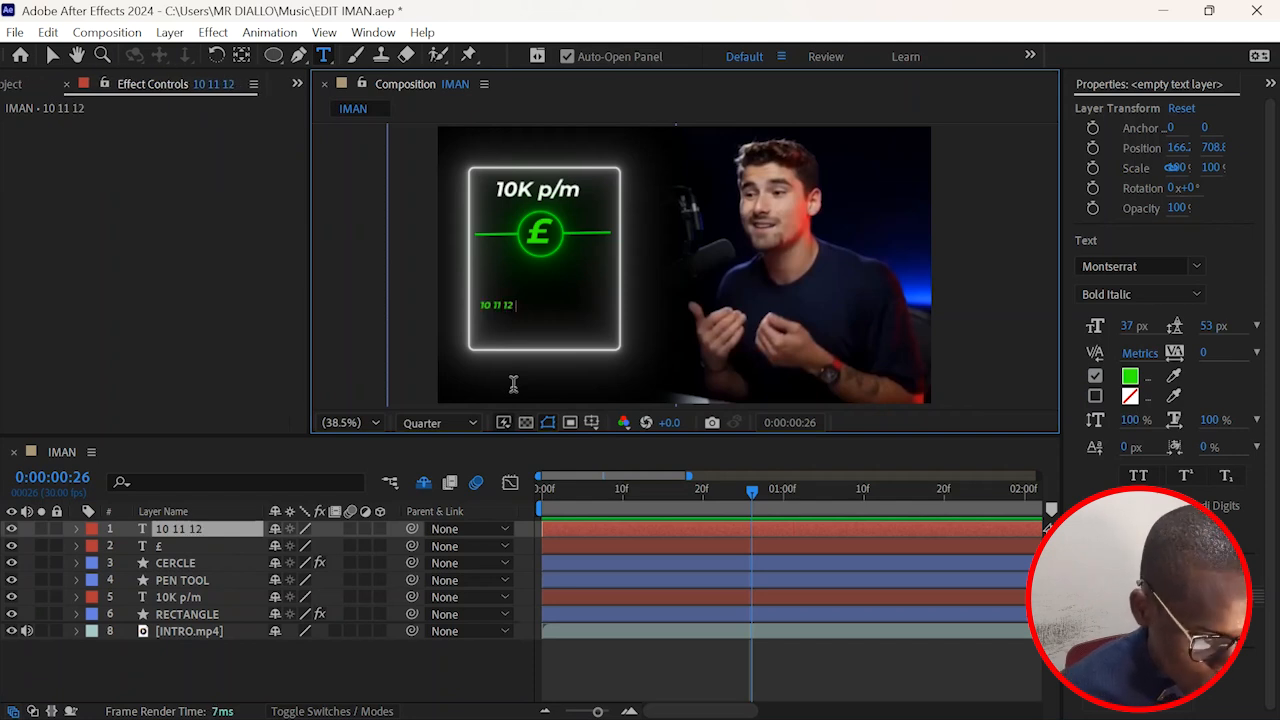
type(" 13 14 15")
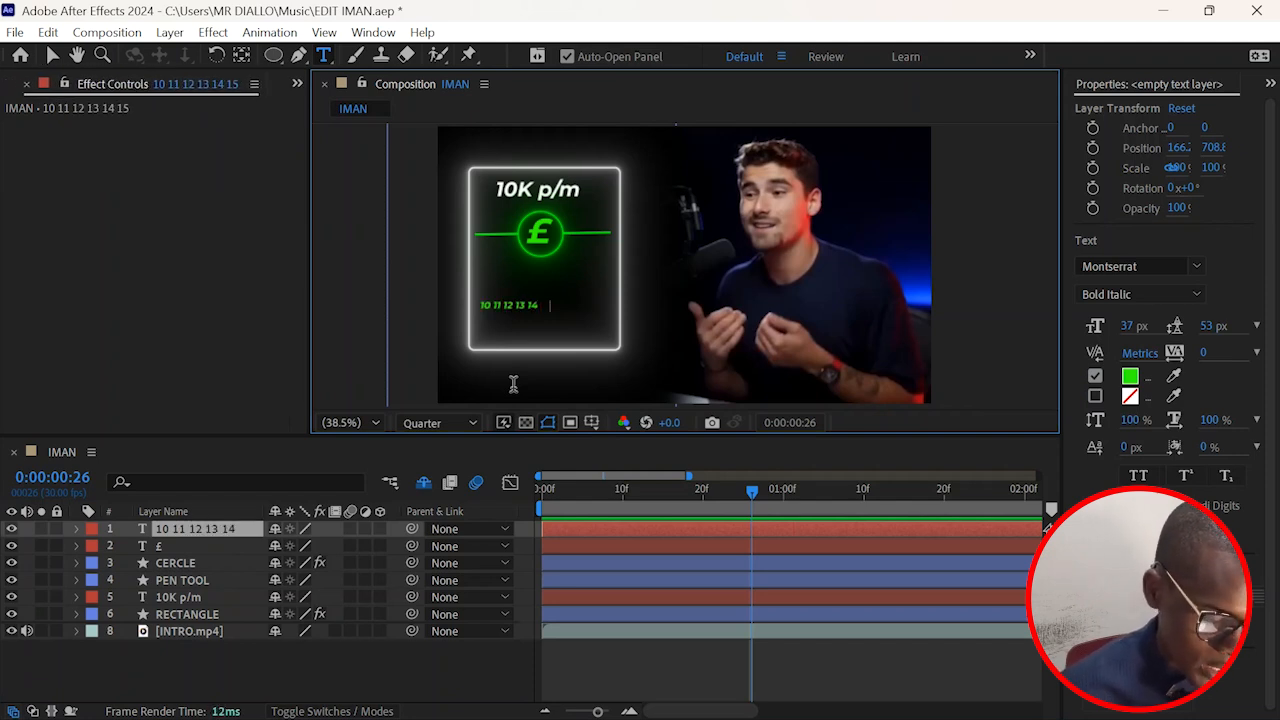
type(" 16")
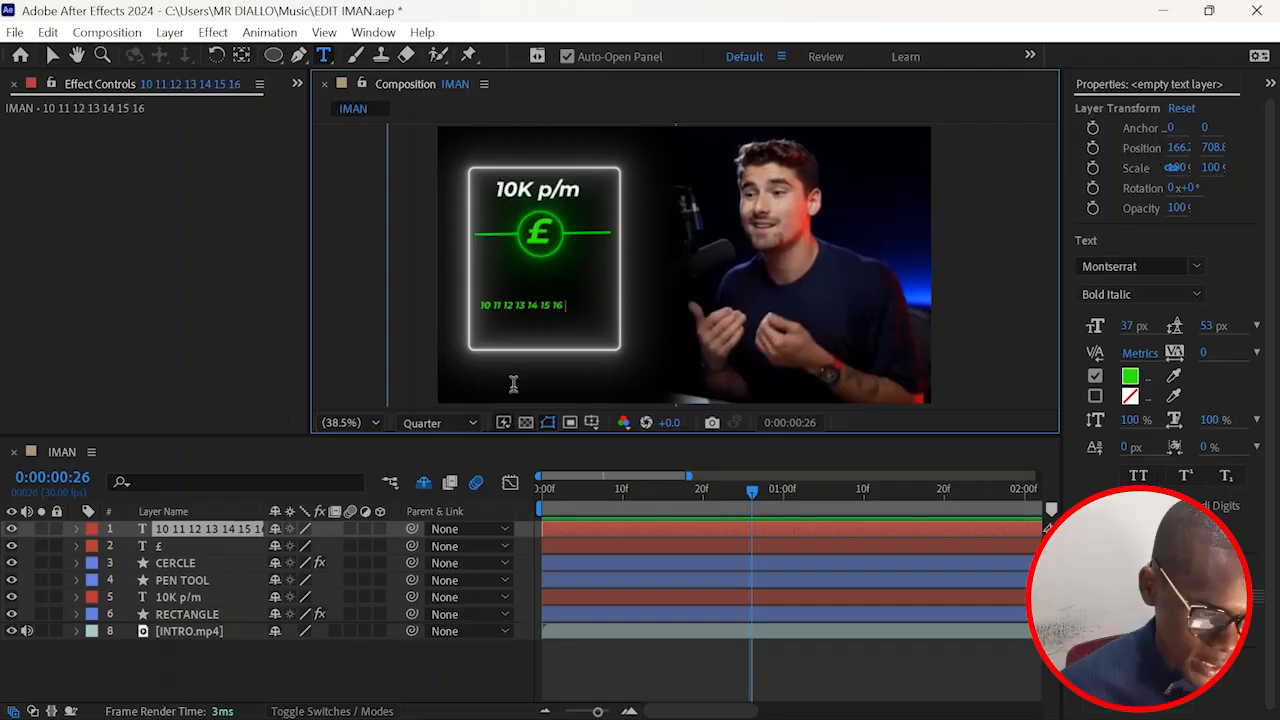
type(" 17 18 19")
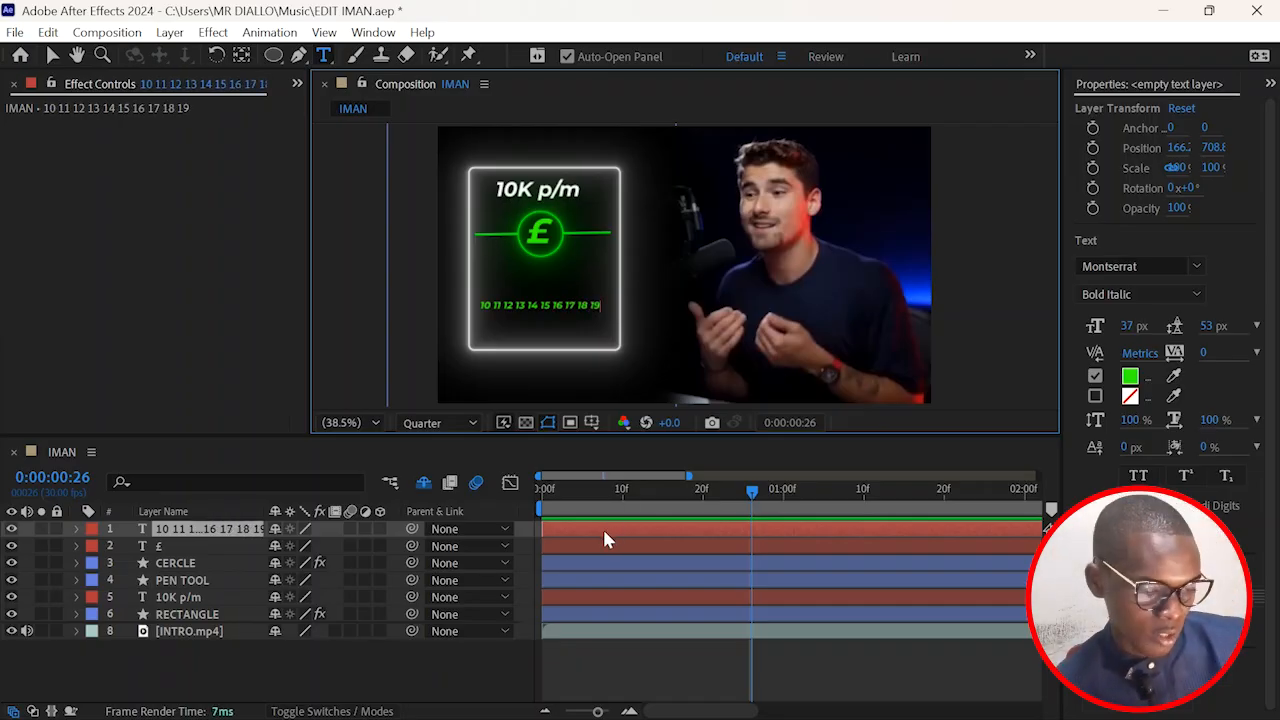
Step: Scale the number text layer to about 351% and change its font to Montserrat Black
left_click(604, 530)
key("s")
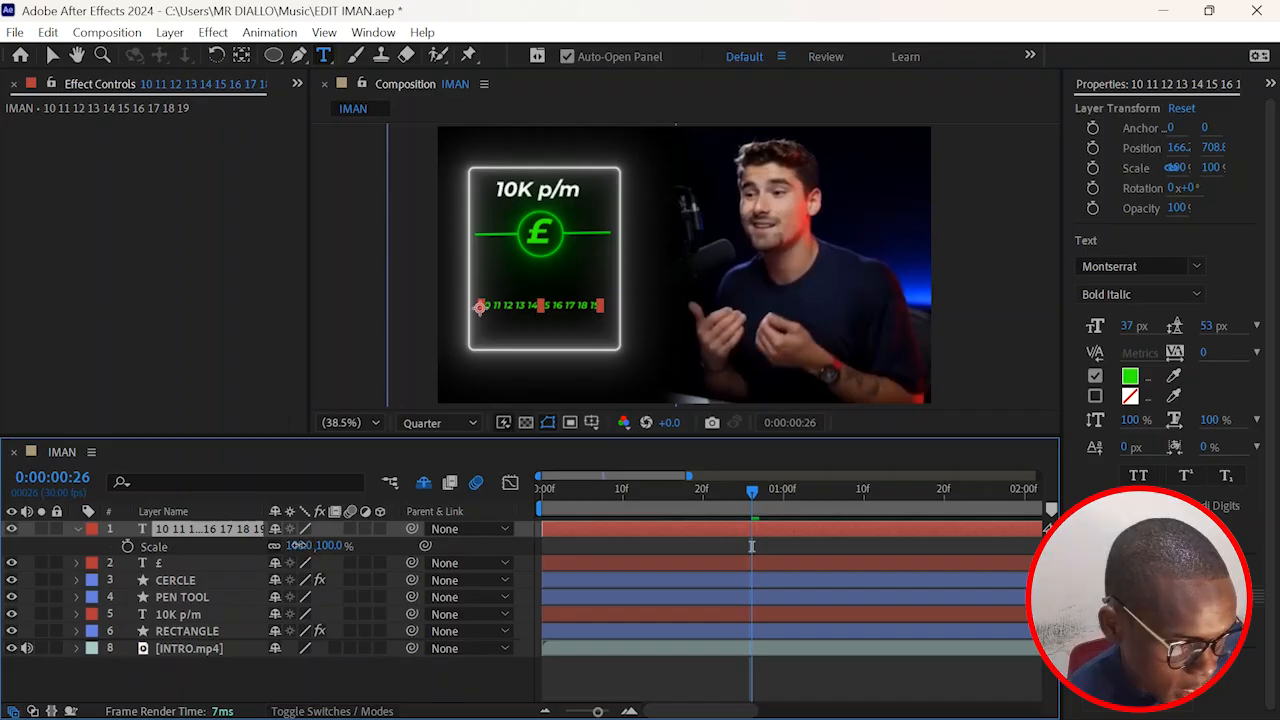
left_click_drag(300, 545, 590, 572)
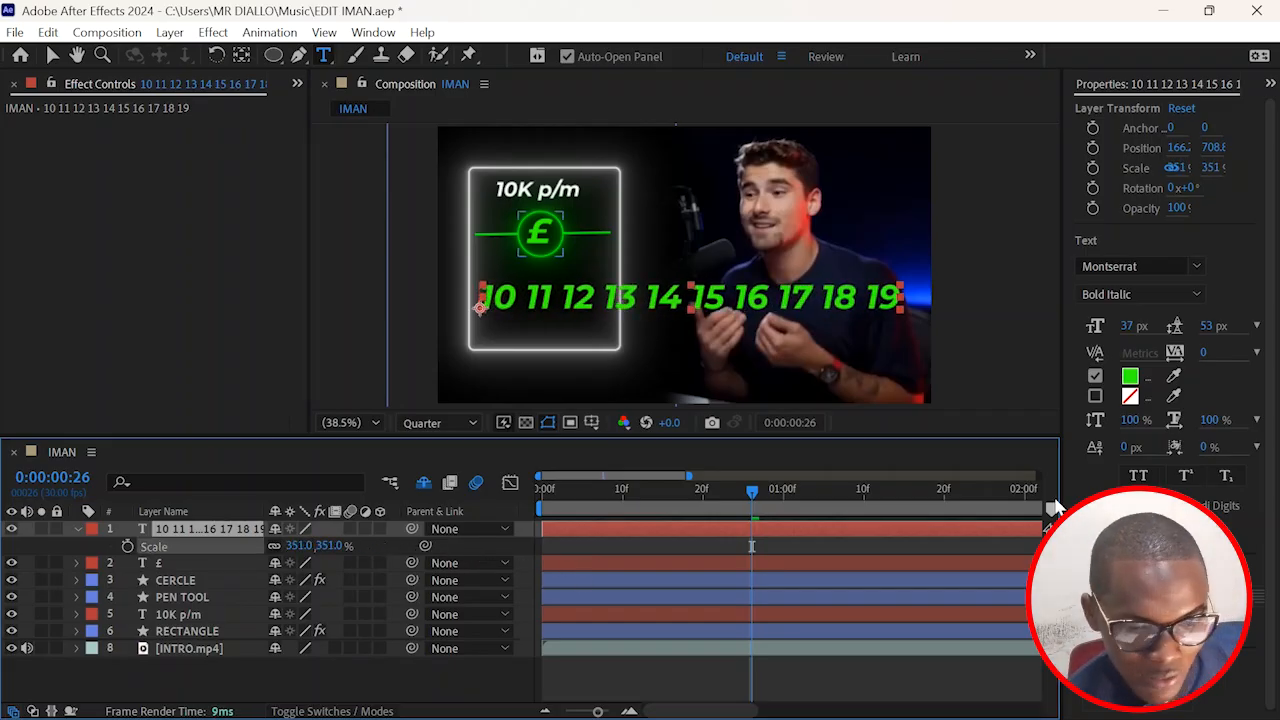
left_click(1154, 267)
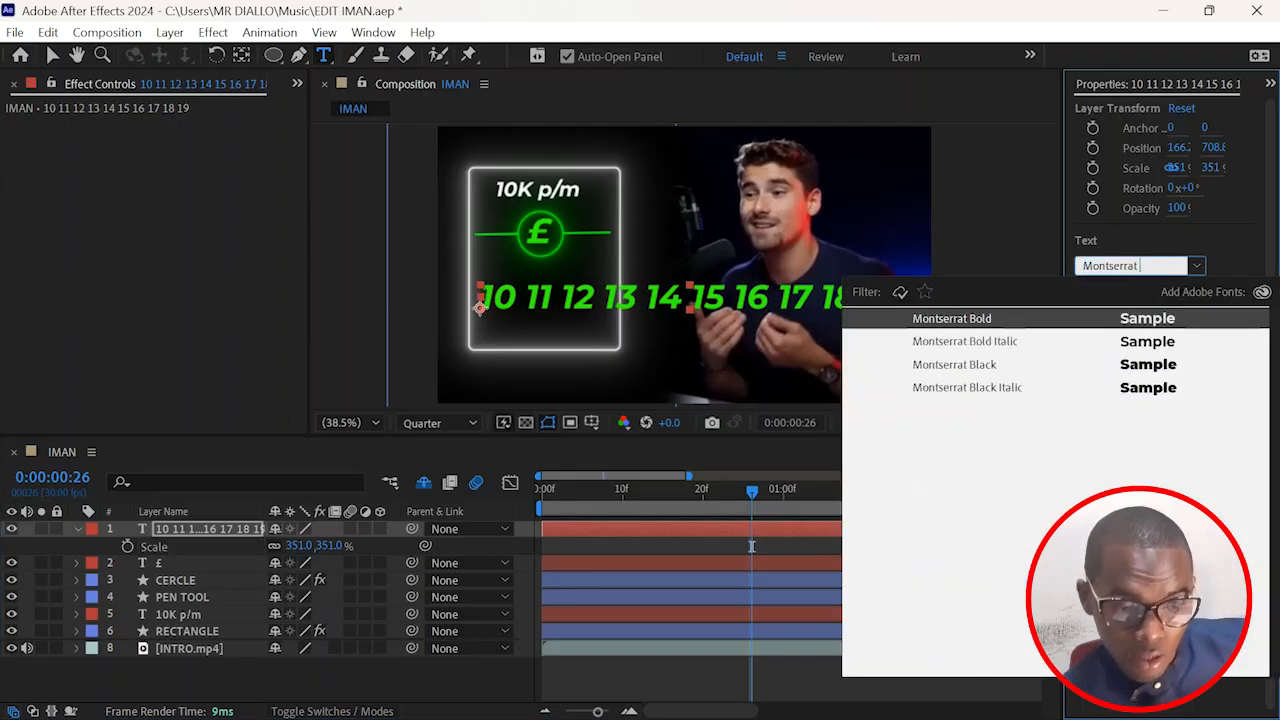
left_click(1137, 366)
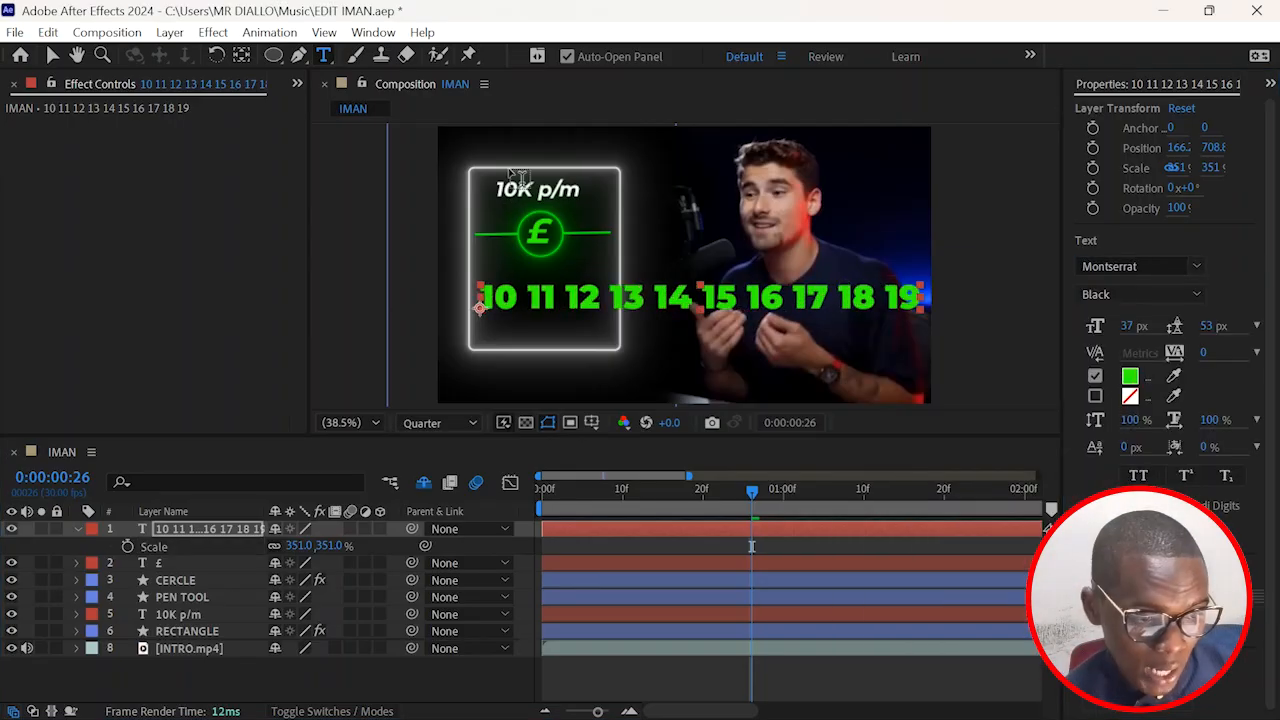
Step: Enlarge the number text to 604% scale, shift it left so the 16 sits inside the glowing rectangle, and deselect it
left_click(52, 55)
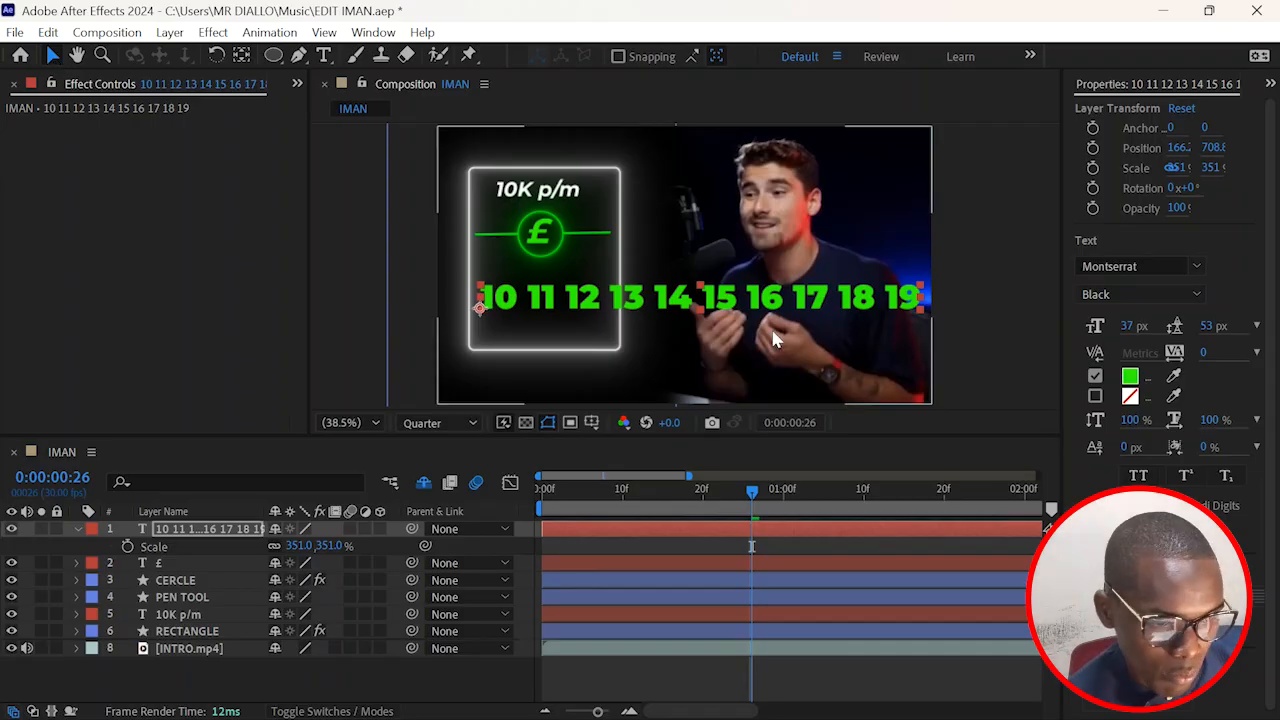
left_click_drag(760, 302, 543, 302)
key("s")
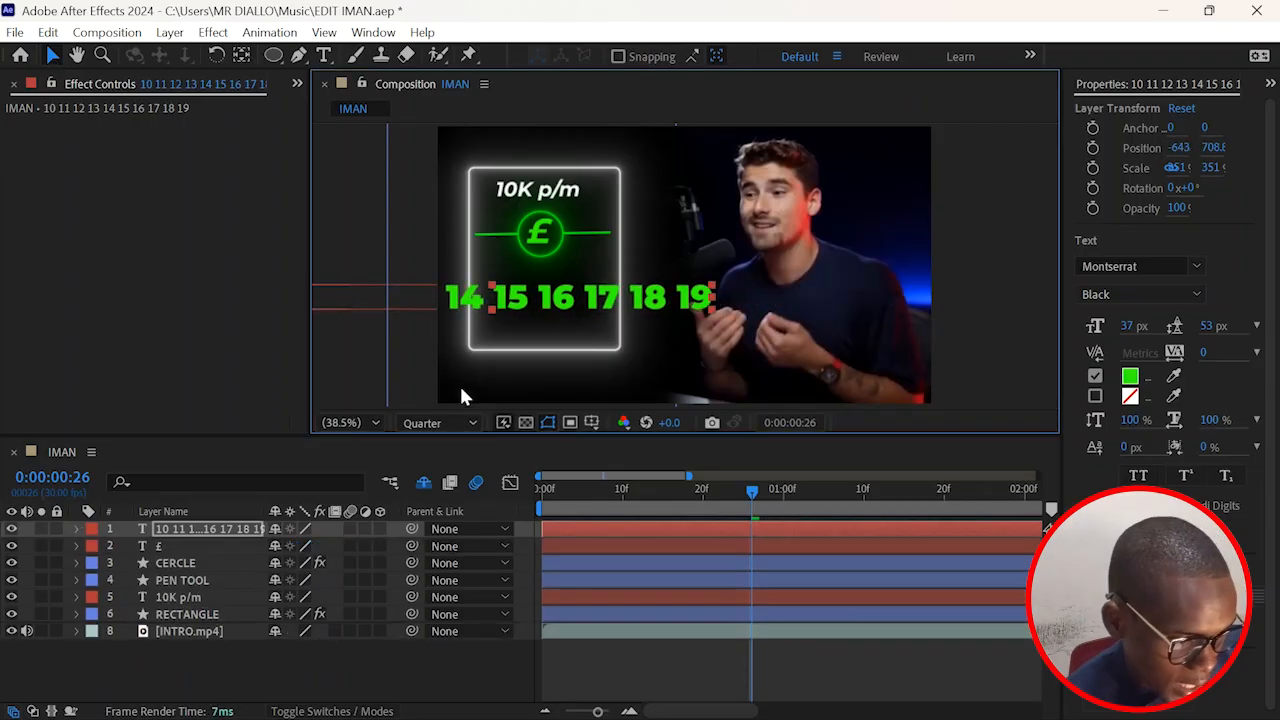
key("s")
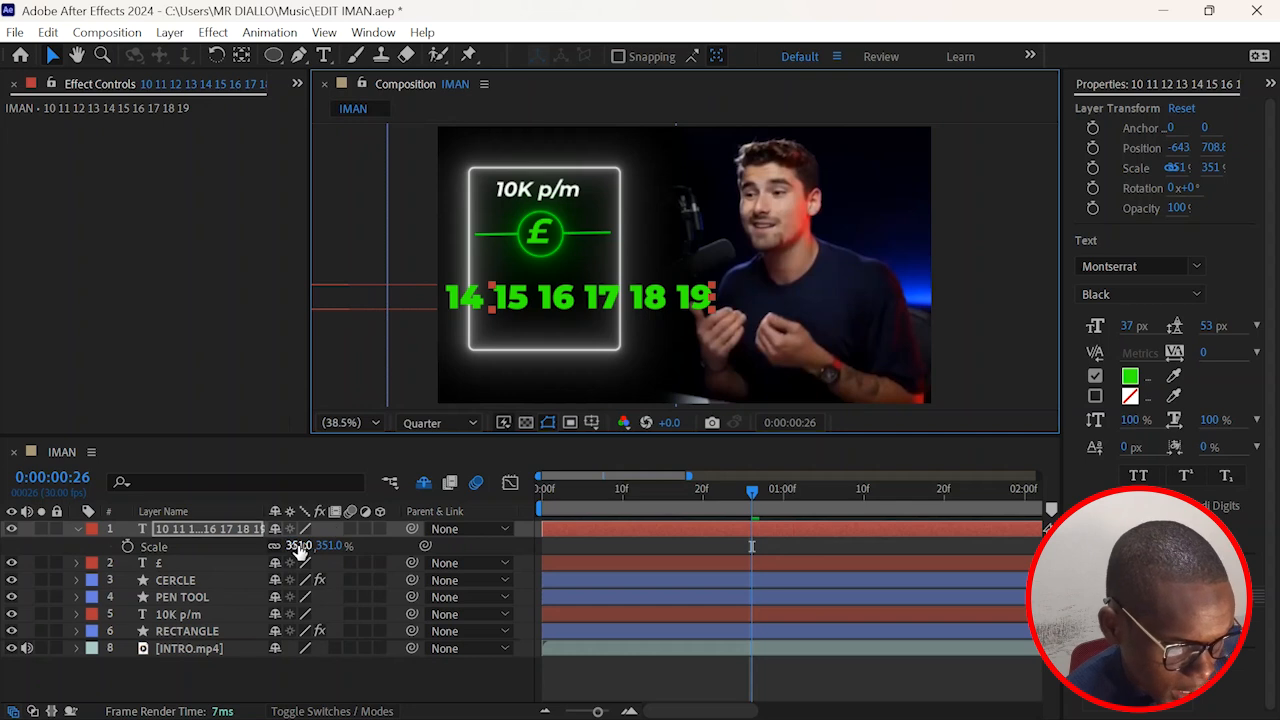
left_click_drag(335, 546, 520, 545)
left_click_drag(748, 295, 550, 298)
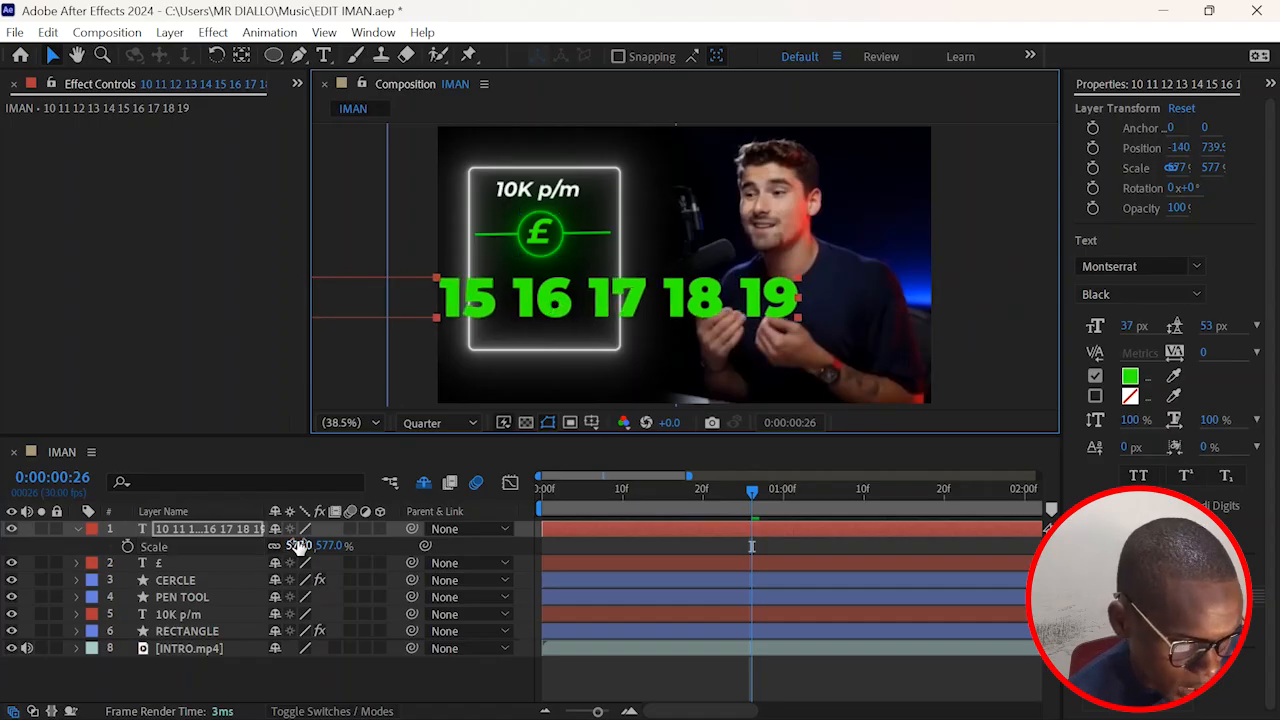
left_click_drag(300, 546, 329, 544)
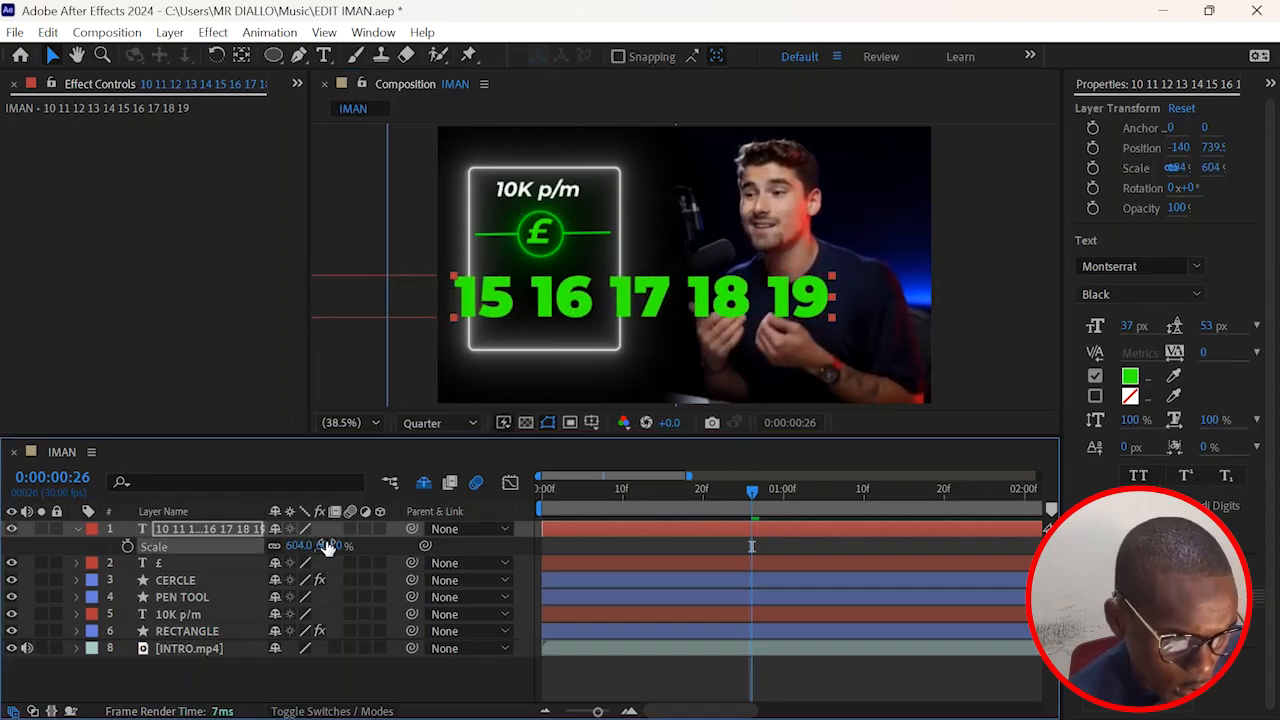
left_click(555, 303)
left_click_drag(551, 303, 546, 303)
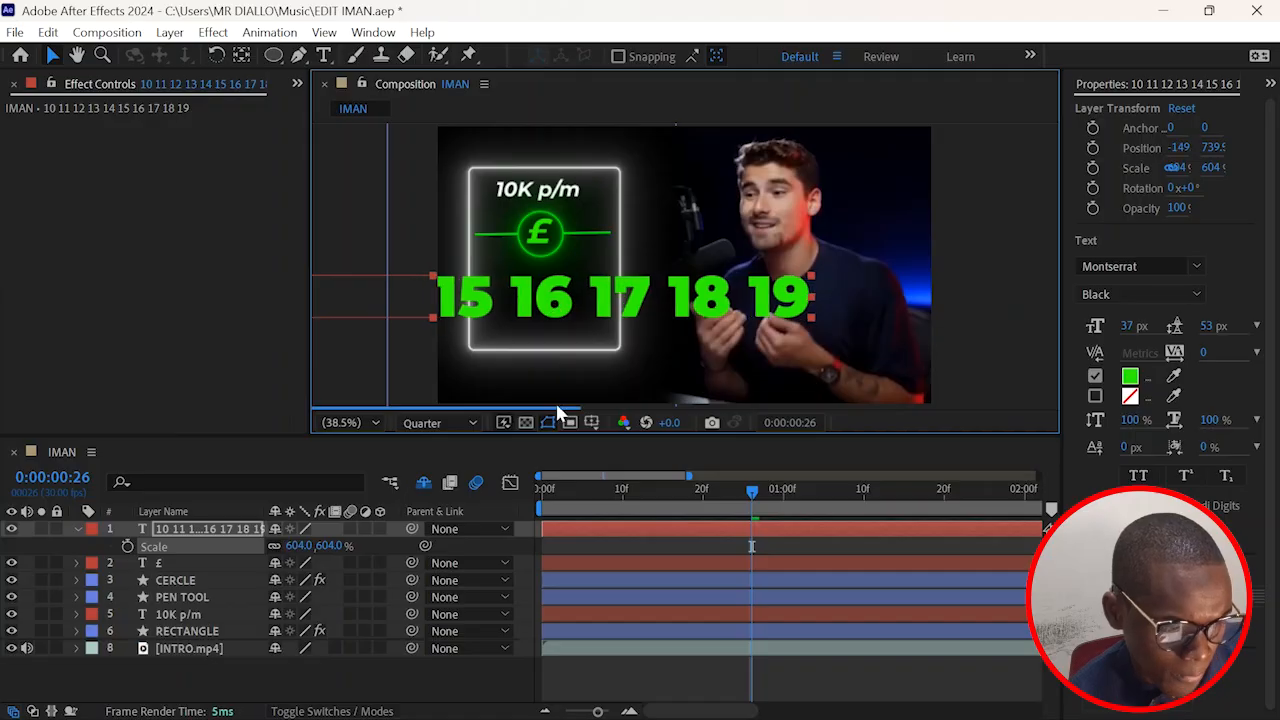
left_click(78, 528)
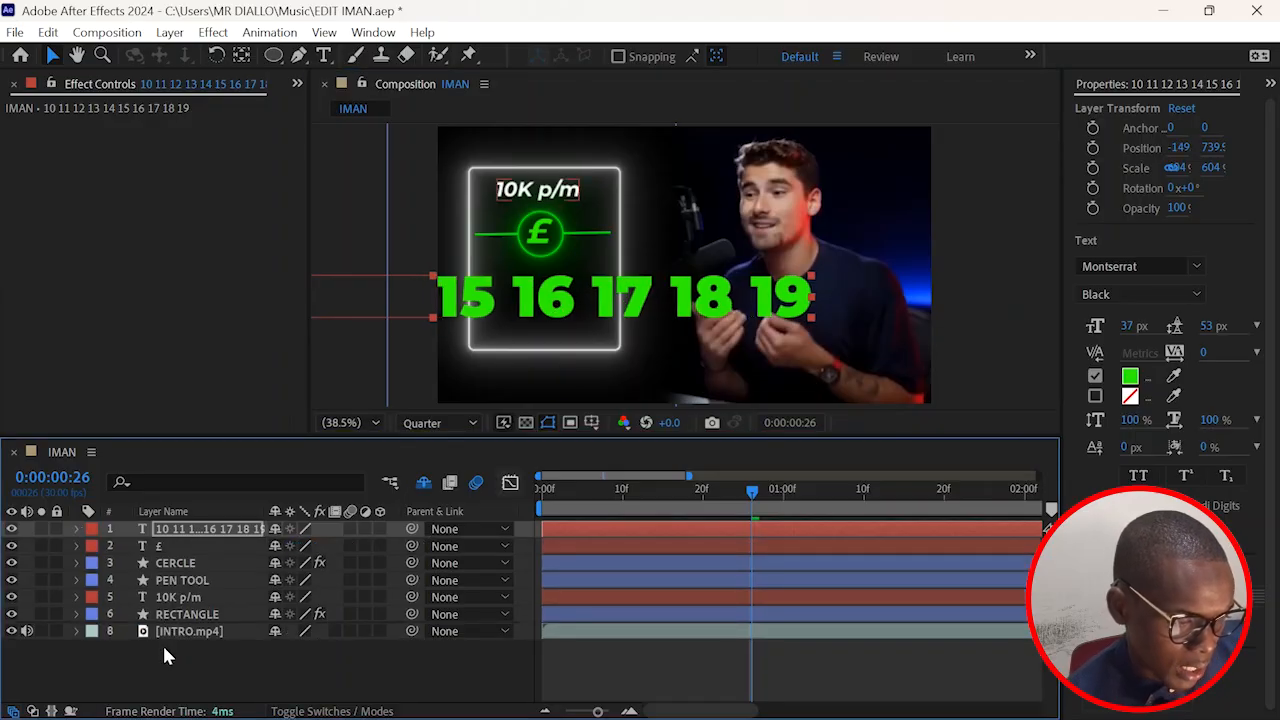
left_click(176, 649)
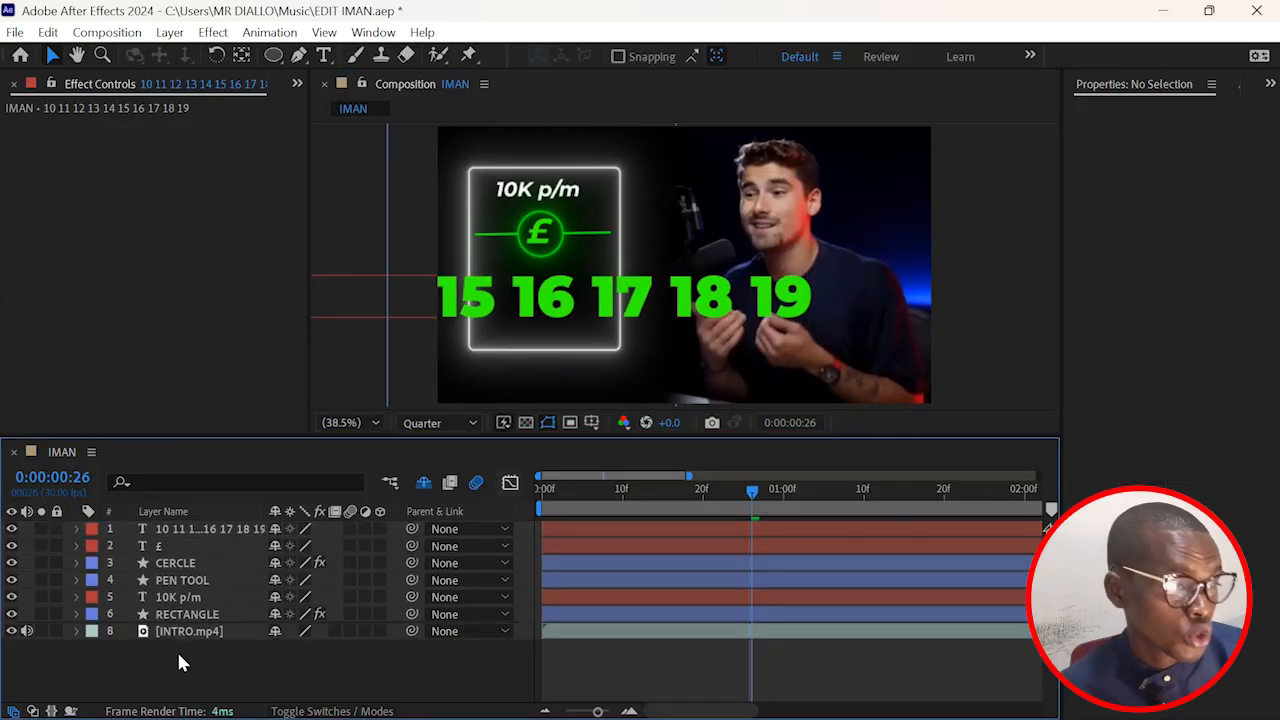
Step: Draw a rectangle about 286 px tall with white fill and 0 px stroke over the number 16 inside the glowing rectangle
left_click(273, 55)
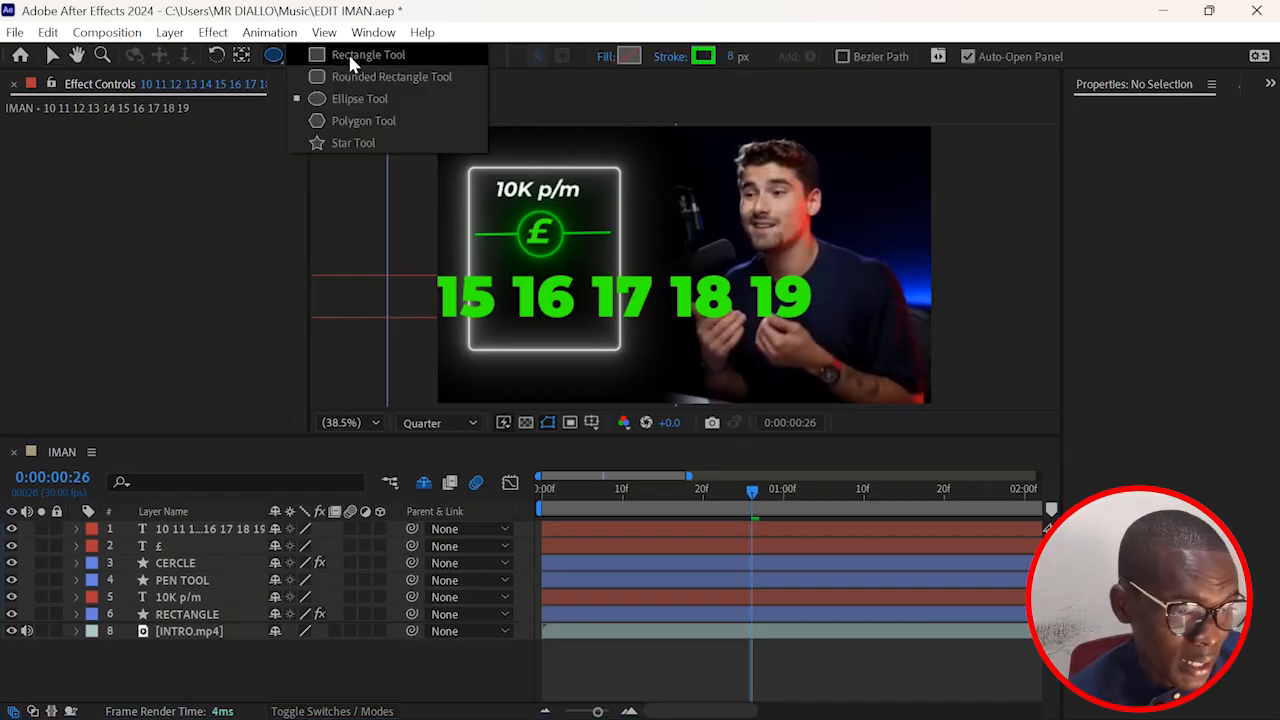
left_click(350, 56)
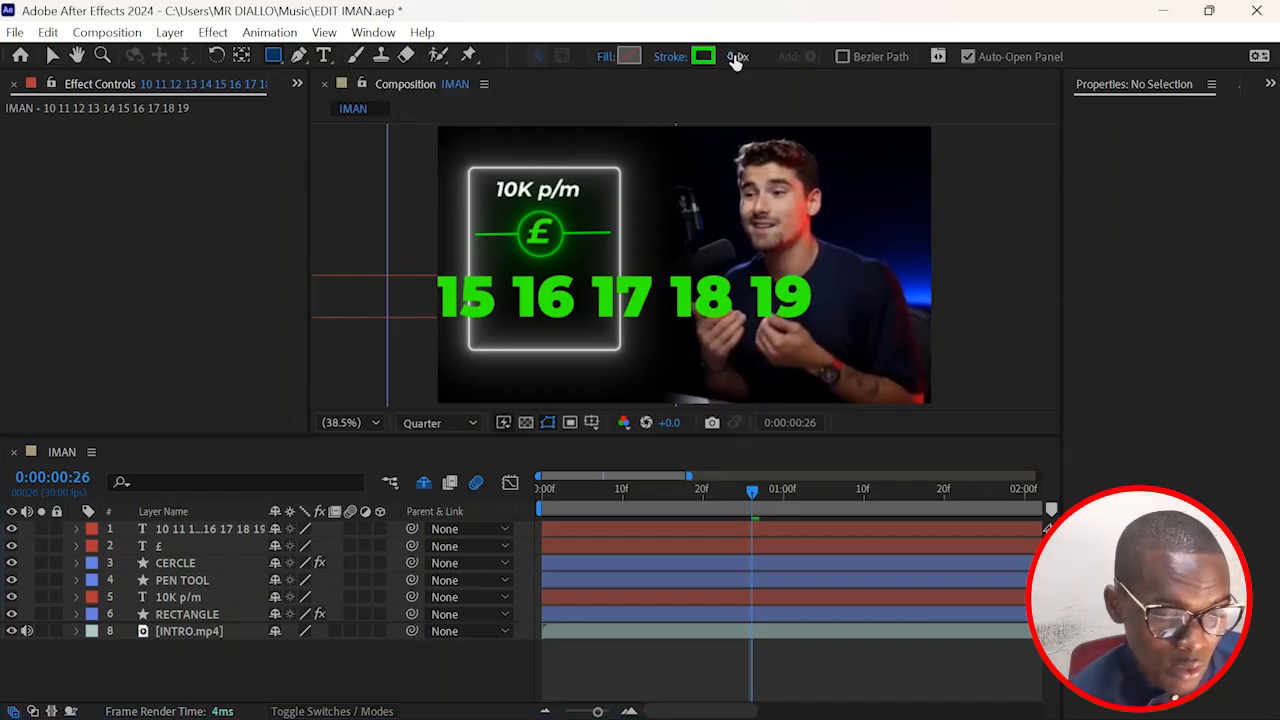
left_click(628, 60)
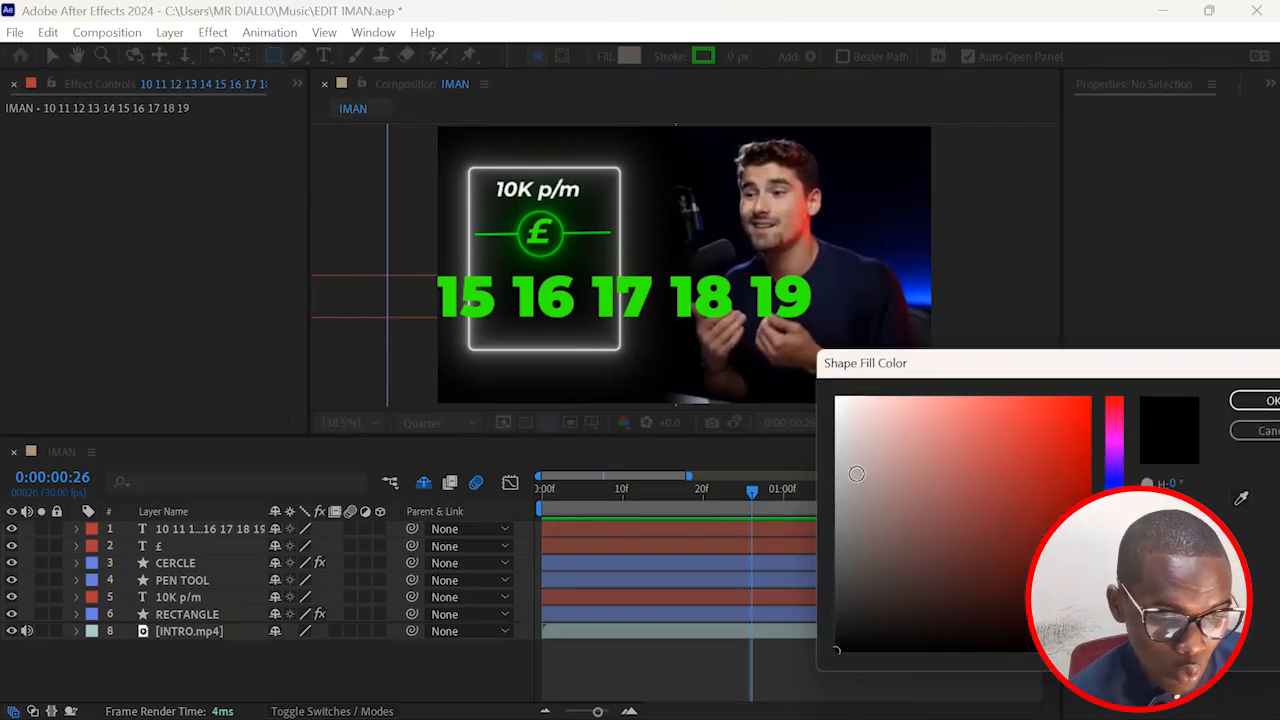
left_click_drag(857, 474, 835, 397)
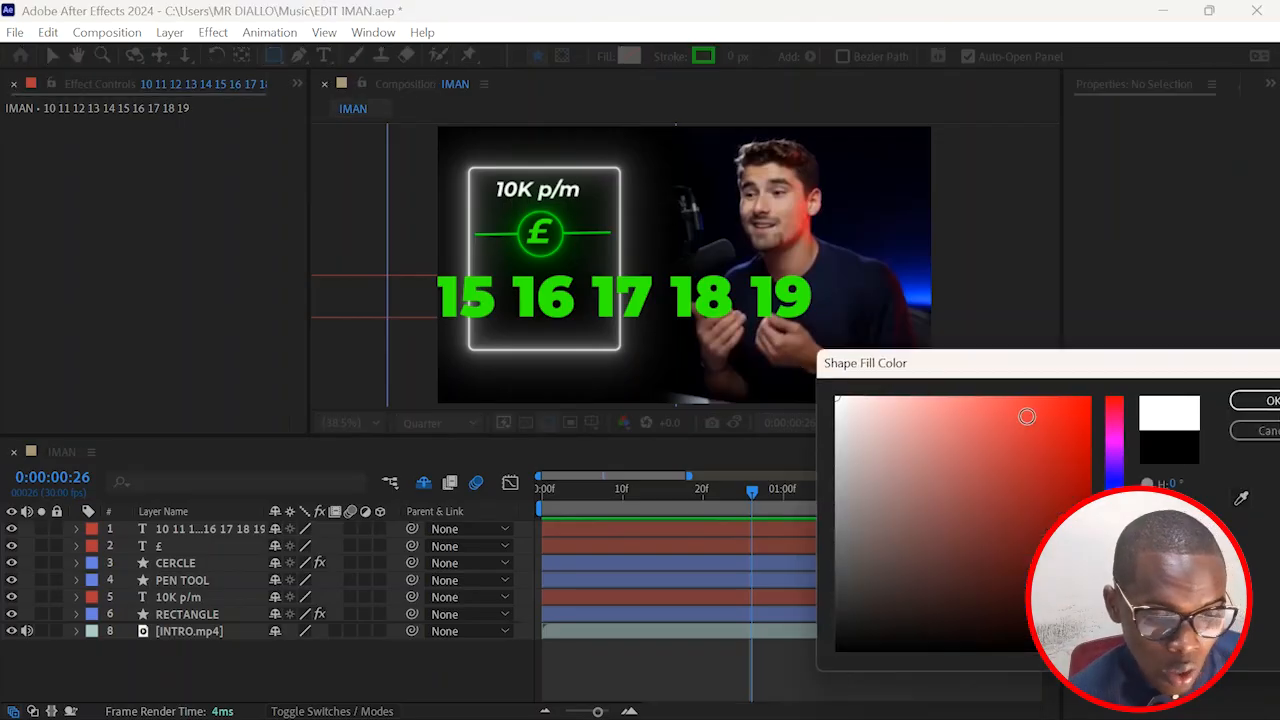
left_click(1250, 400)
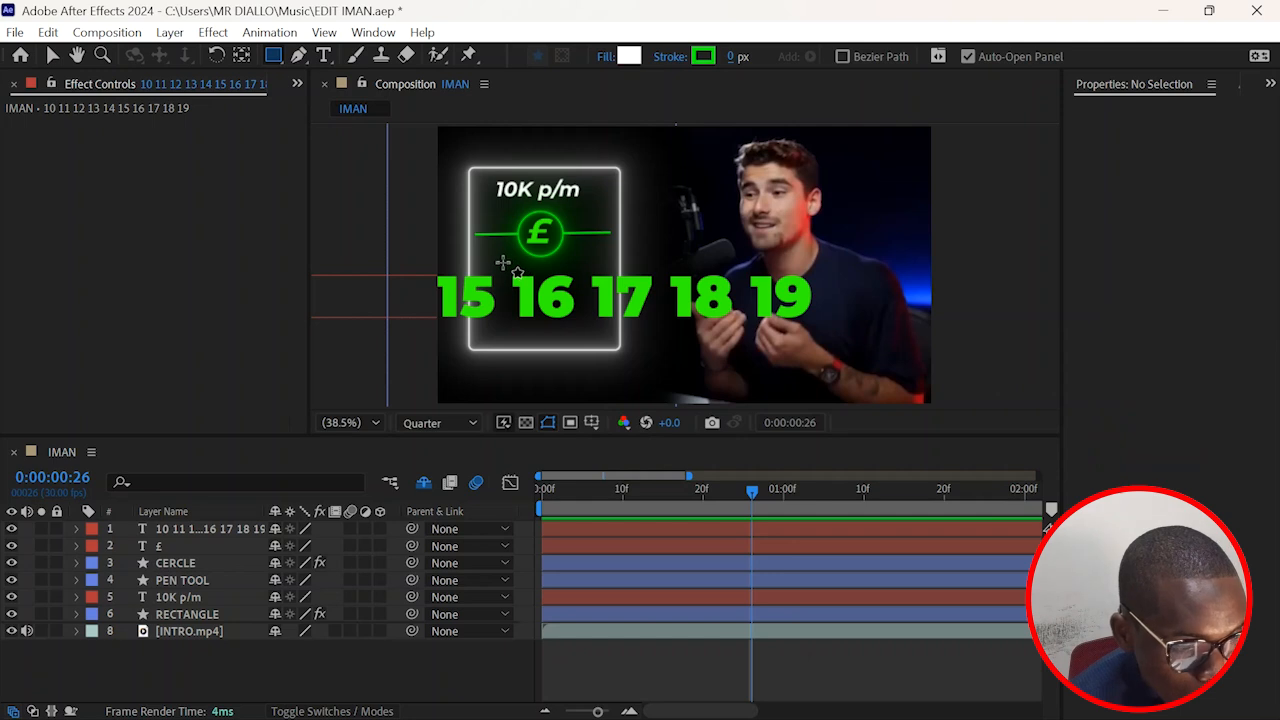
left_click_drag(501, 262, 585, 336)
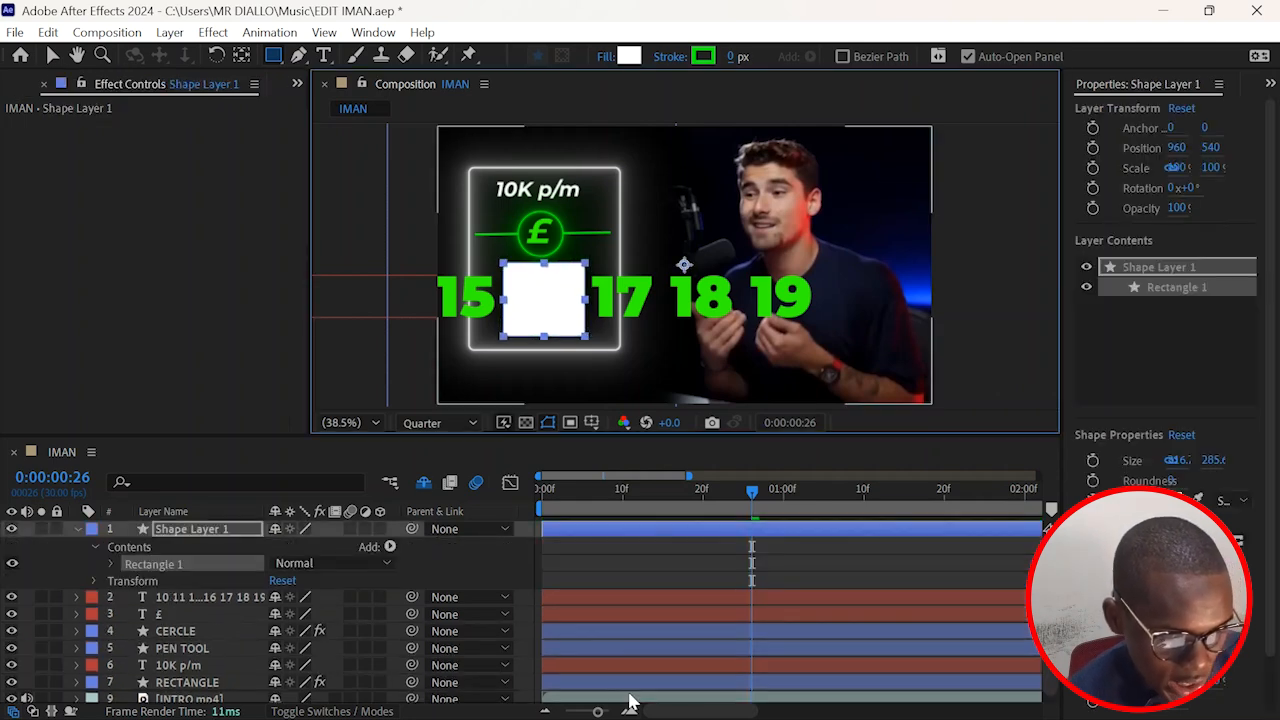
Step: Apply the Fast Box Blur effect to the white rectangle covering the number 16
left_click(612, 573)
left_click(612, 576)
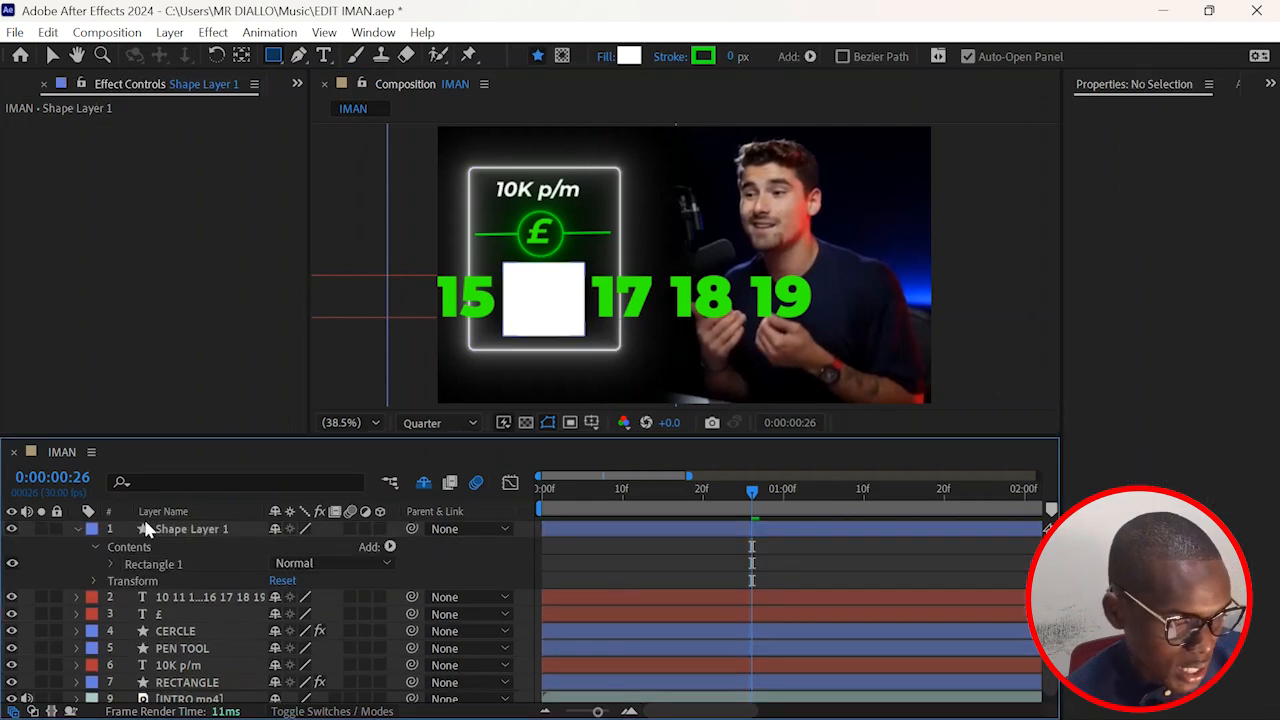
left_click(77, 530)
left_click(1270, 83)
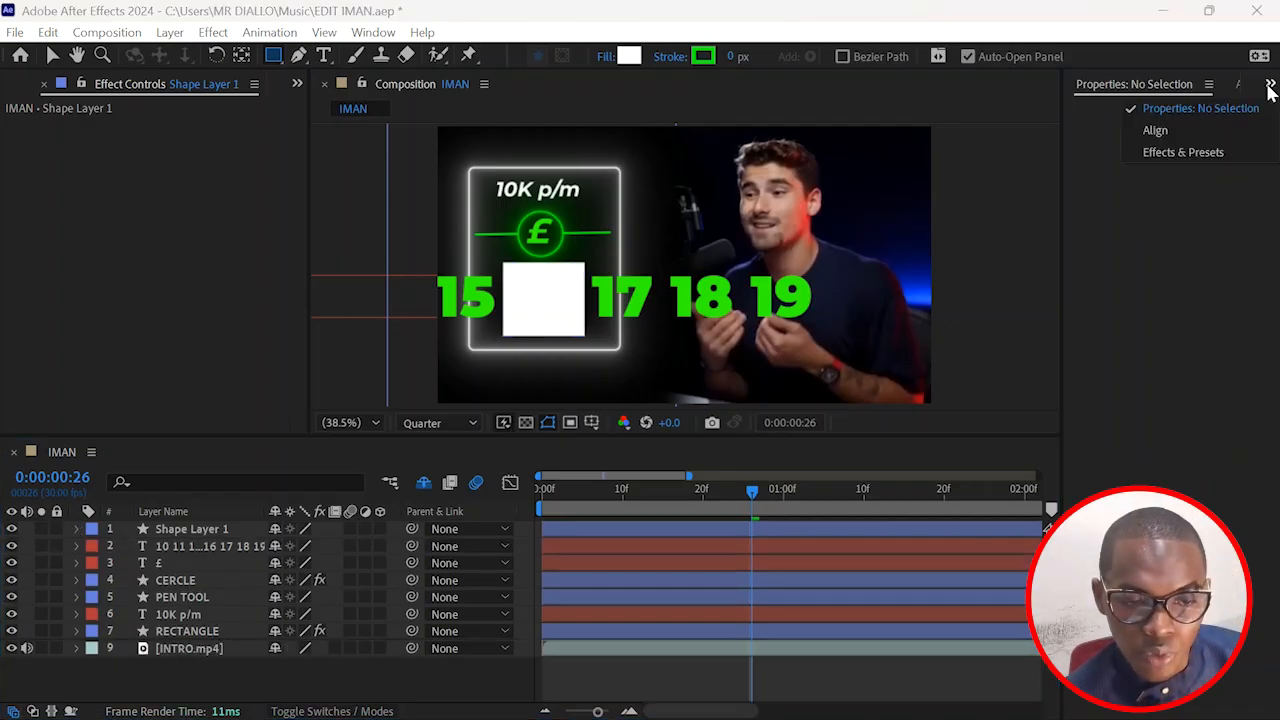
left_click(1176, 152)
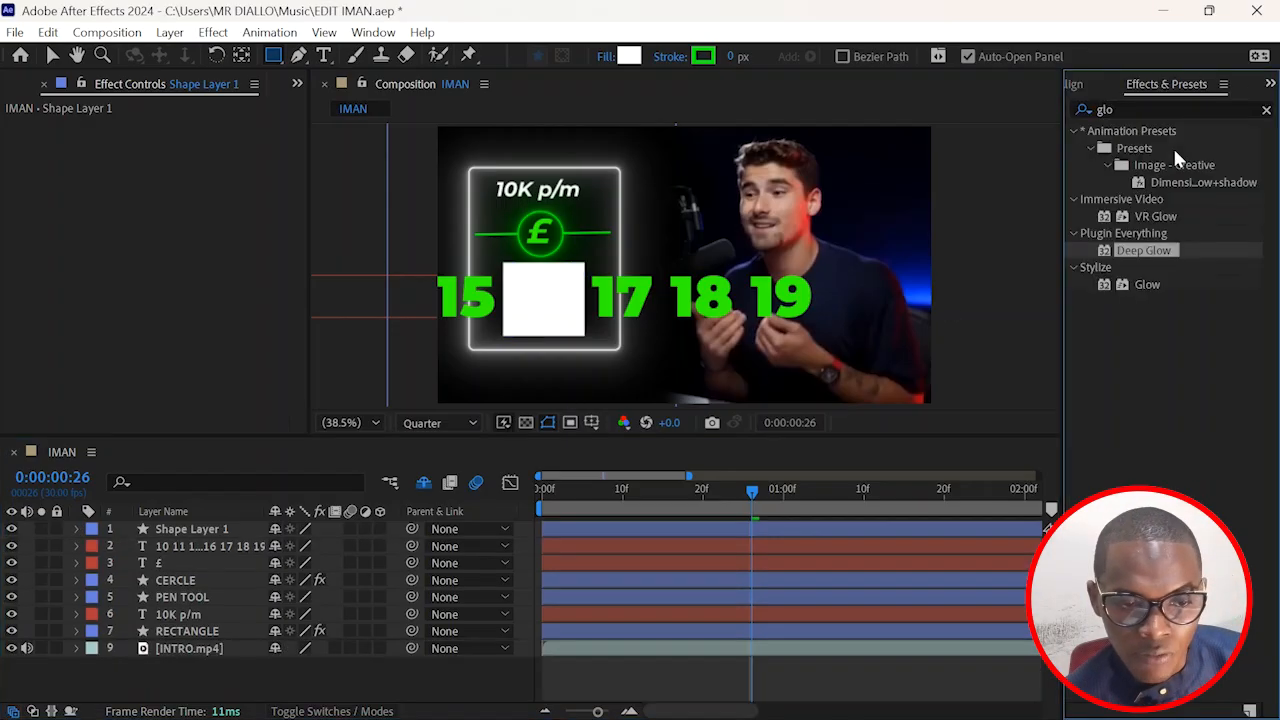
left_click(1125, 110)
type("fast")
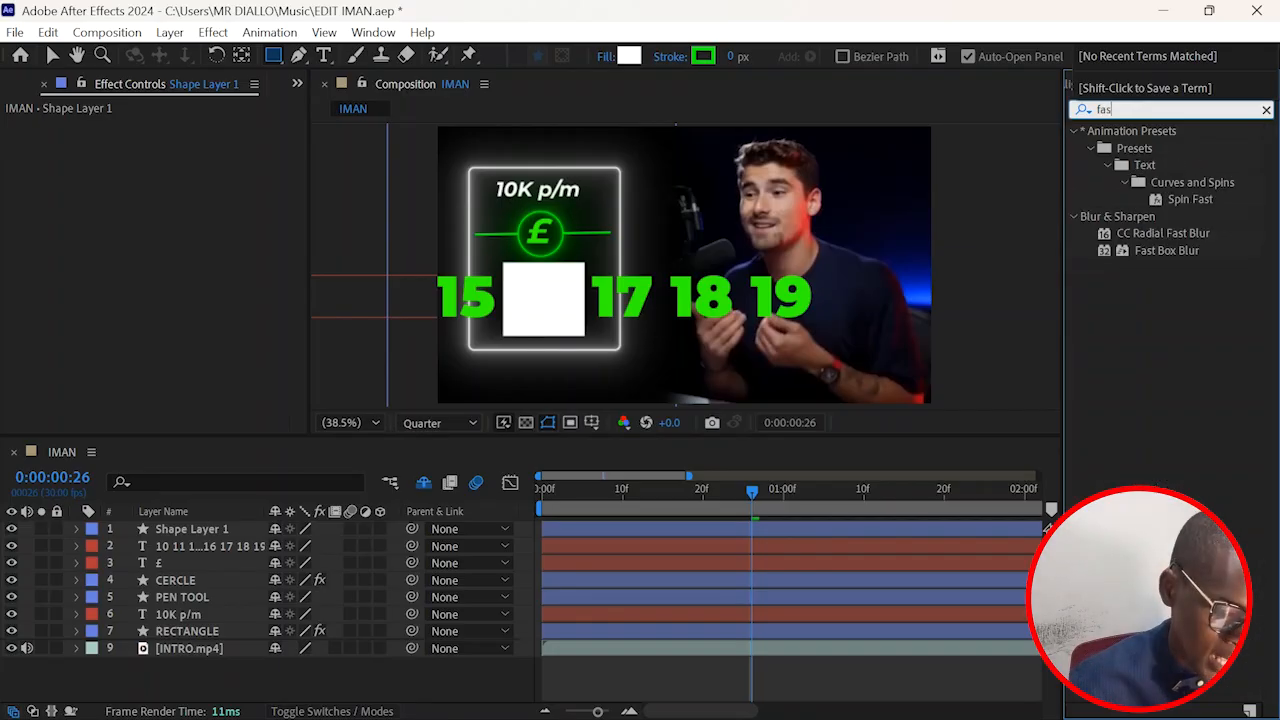
left_click(1166, 251)
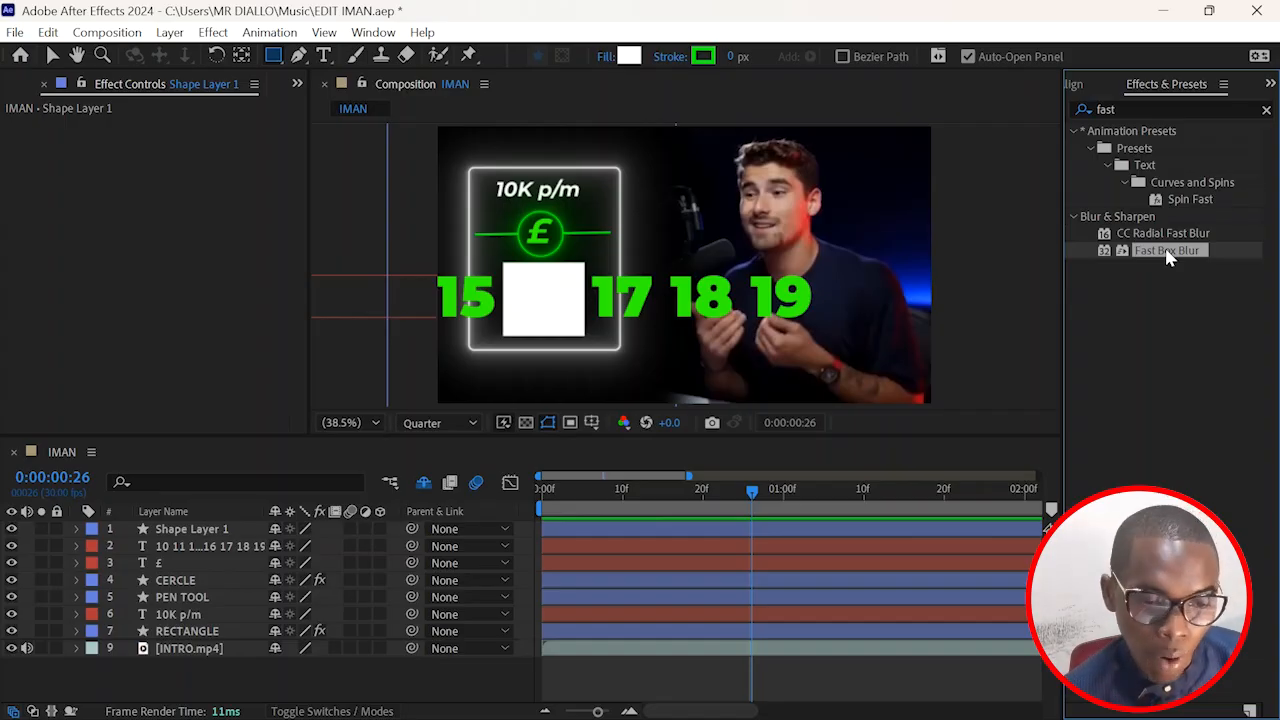
left_click_drag(1168, 257, 546, 297)
left_click(546, 297)
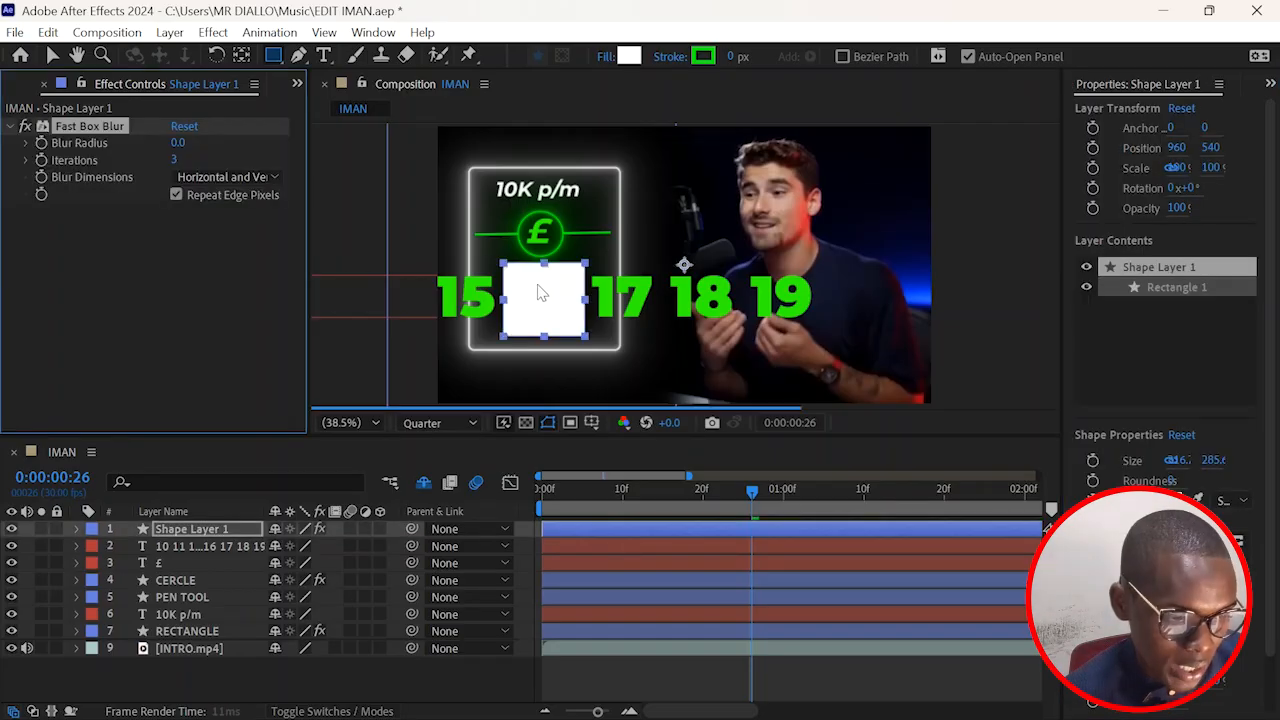
Step: Set the white rectangle's Fast Box Blur radius to 9.0 and deselect the layer
key("v")
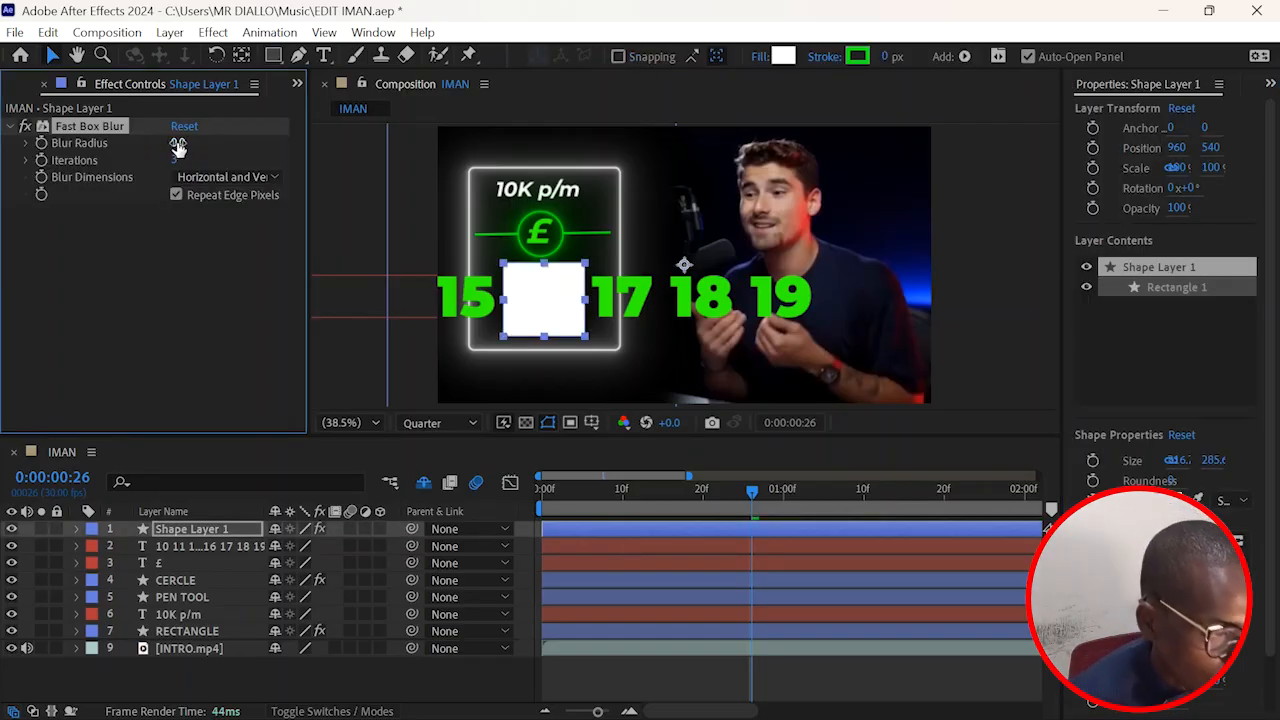
left_click_drag(183, 143, 189, 143)
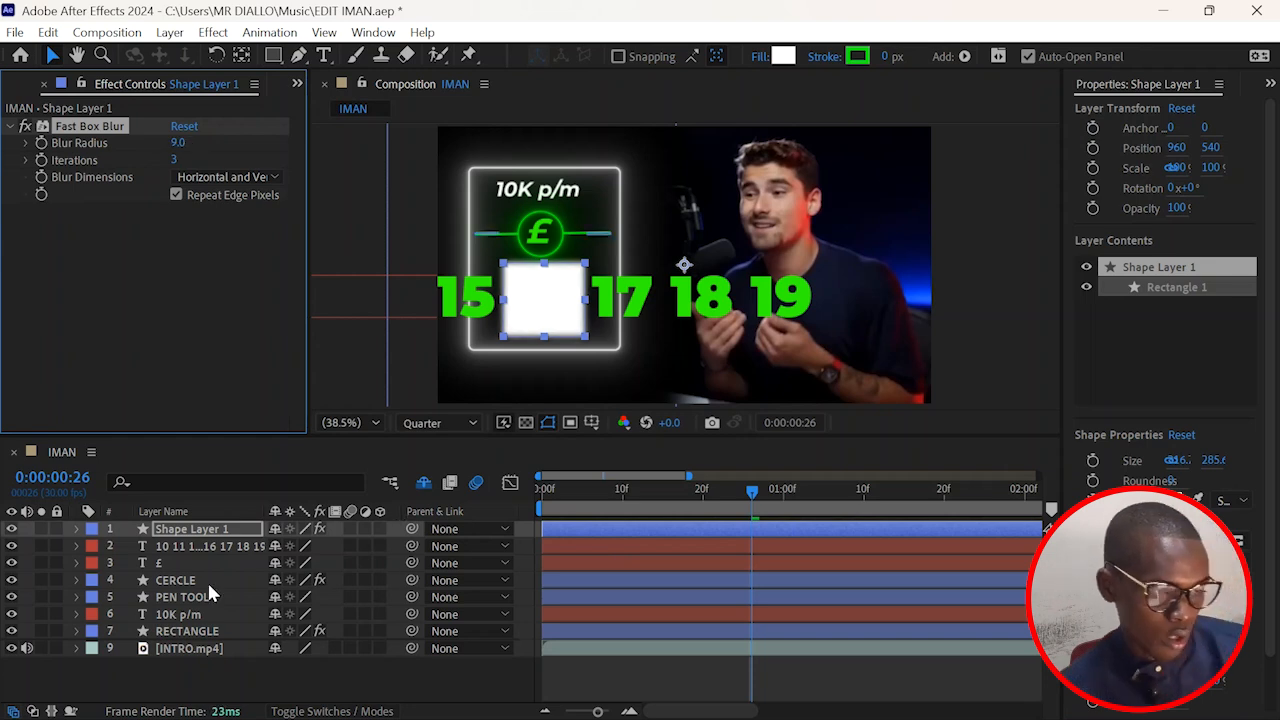
left_click(252, 669)
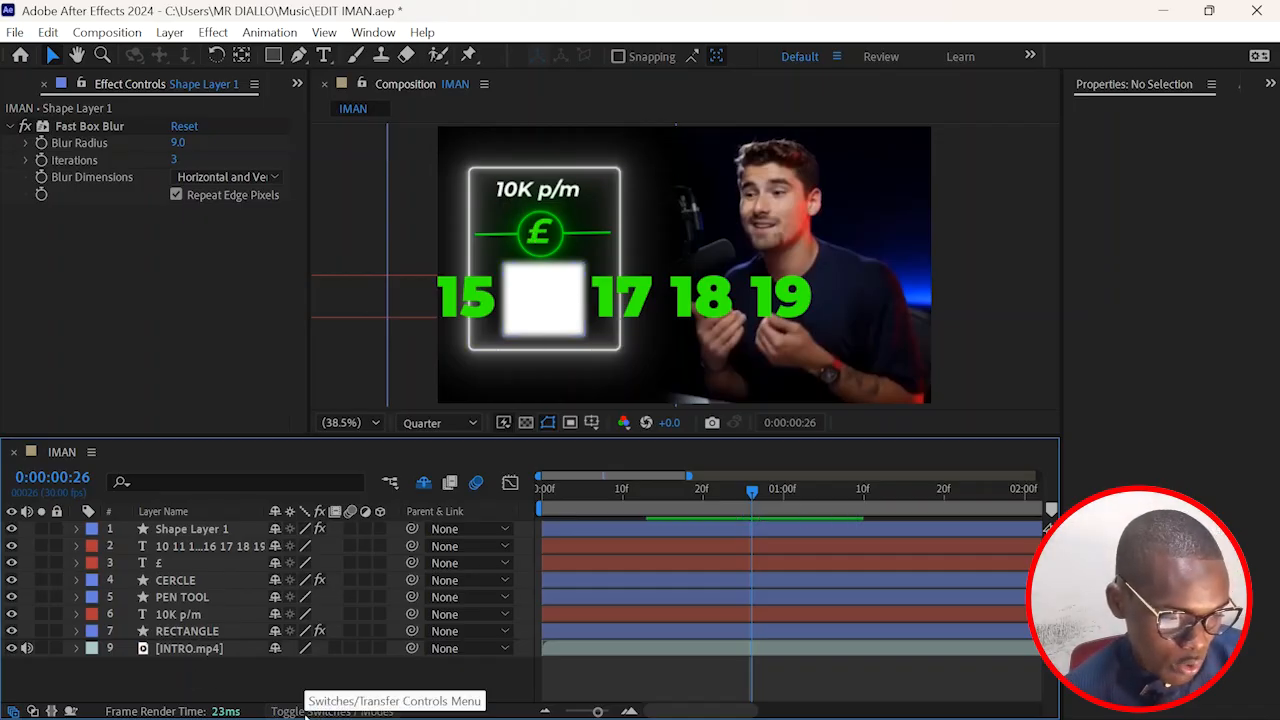
Step: Show the track matte options and use Shape Layer 1 as the number text layer's track matte
left_click(306, 712)
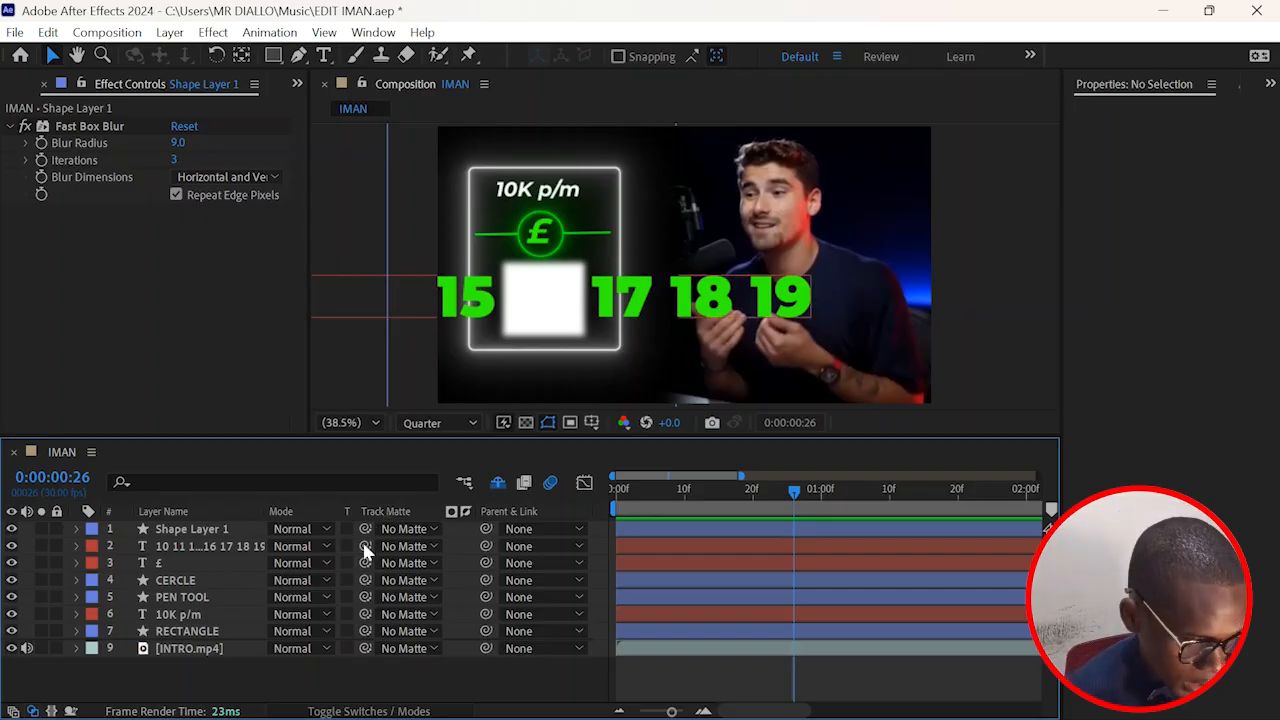
left_click_drag(365, 548, 206, 531)
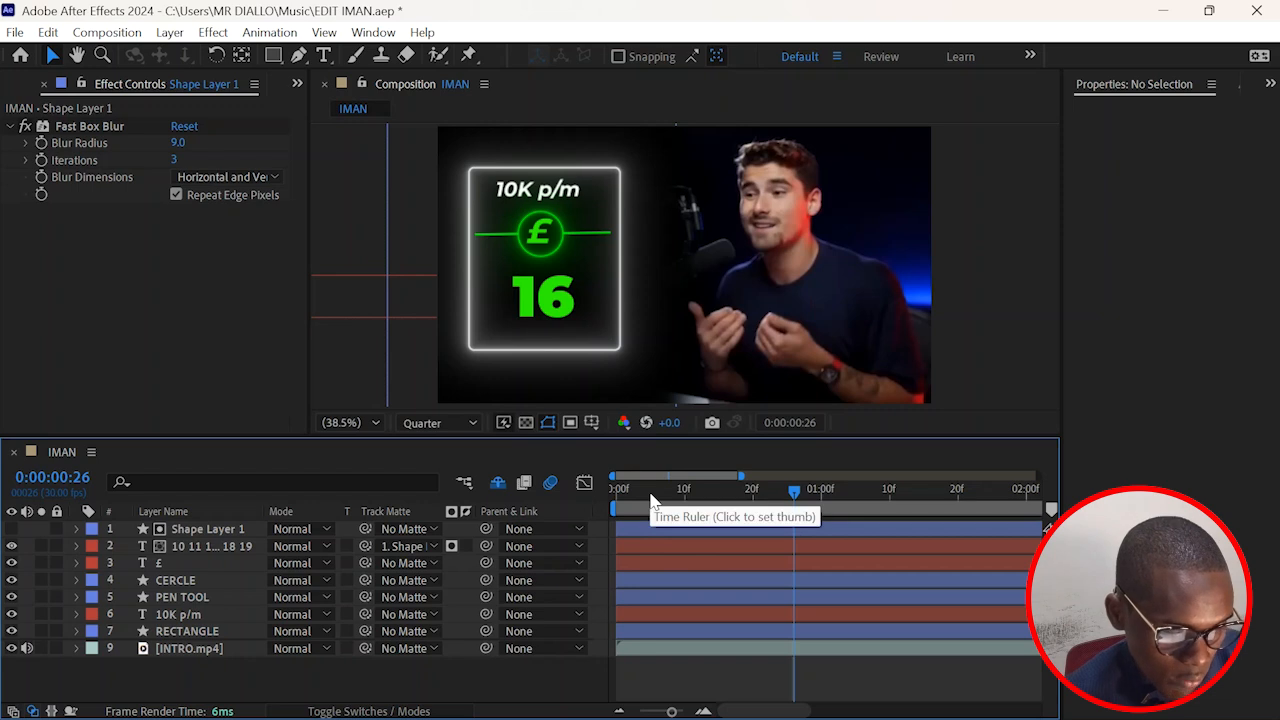
Step: Add a Position keyframe to the number text layer at 0:00:00:09 and shift its X position to -1167.2 to bring 15 into the mask
left_click_drag(735, 492, 678, 503)
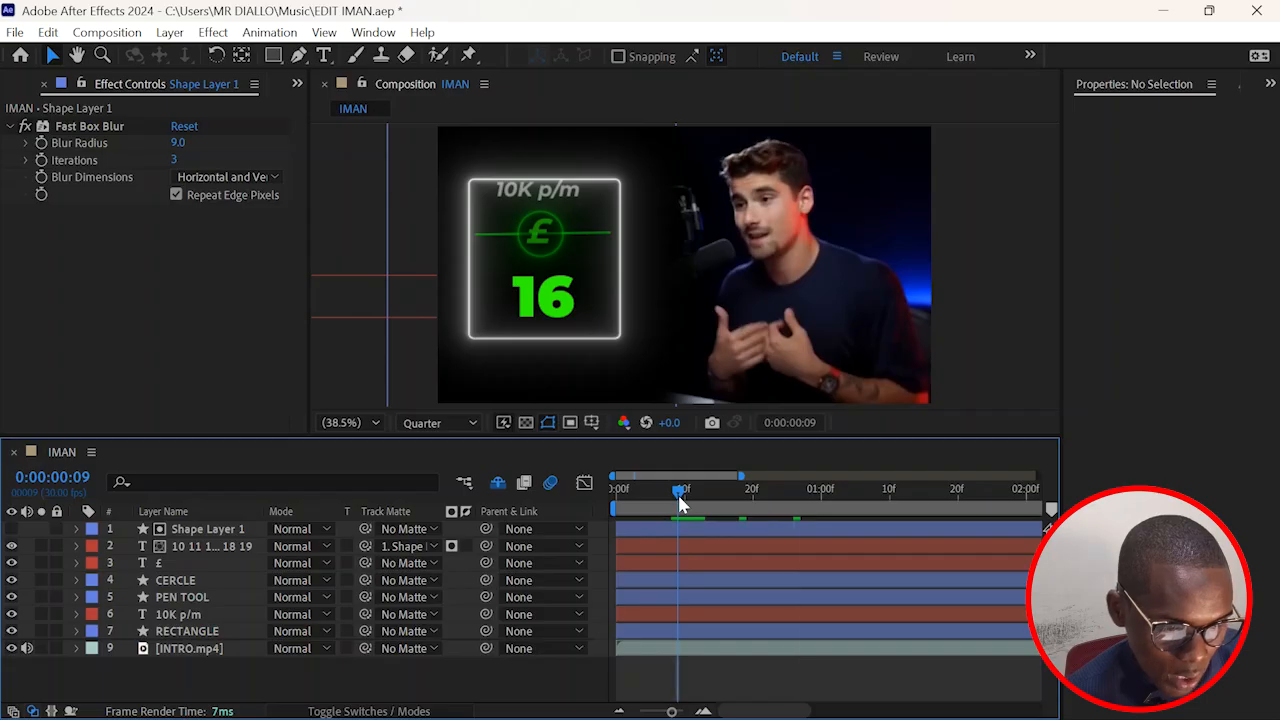
left_click(218, 544)
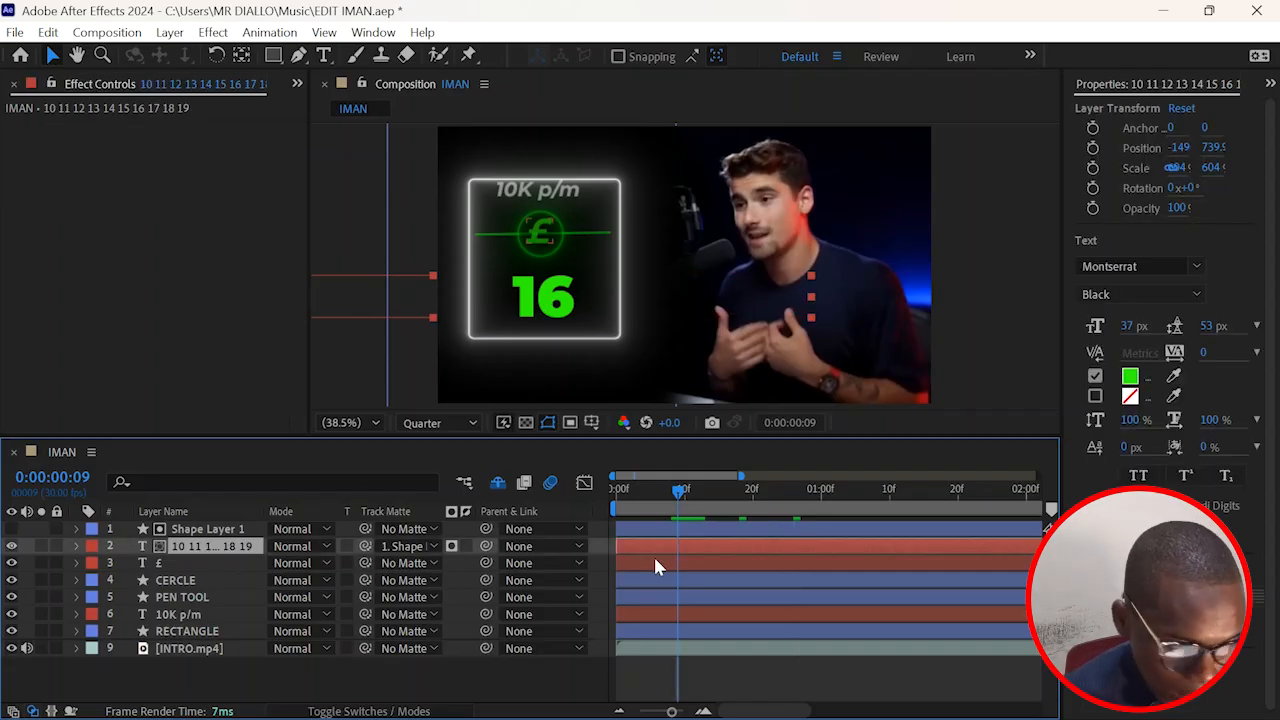
key("p")
left_click(128, 564)
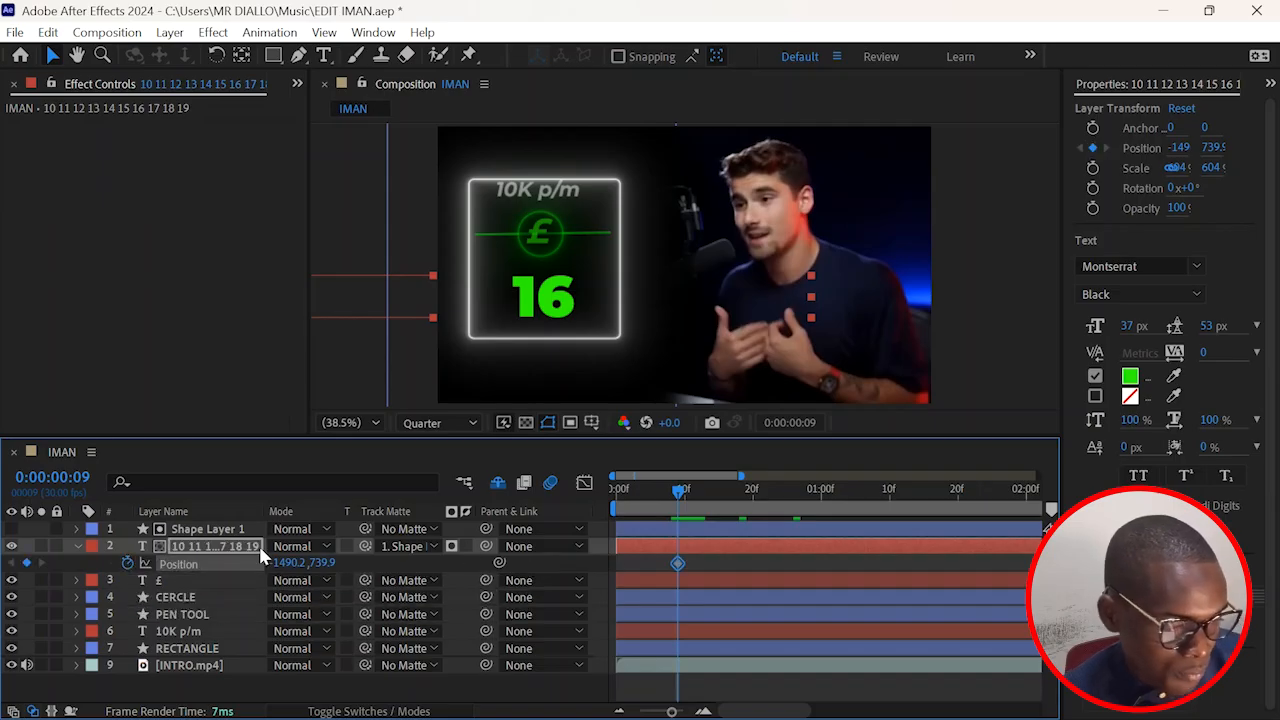
left_click_drag(290, 563, 190, 563)
left_click_drag(565, 587, 637, 588)
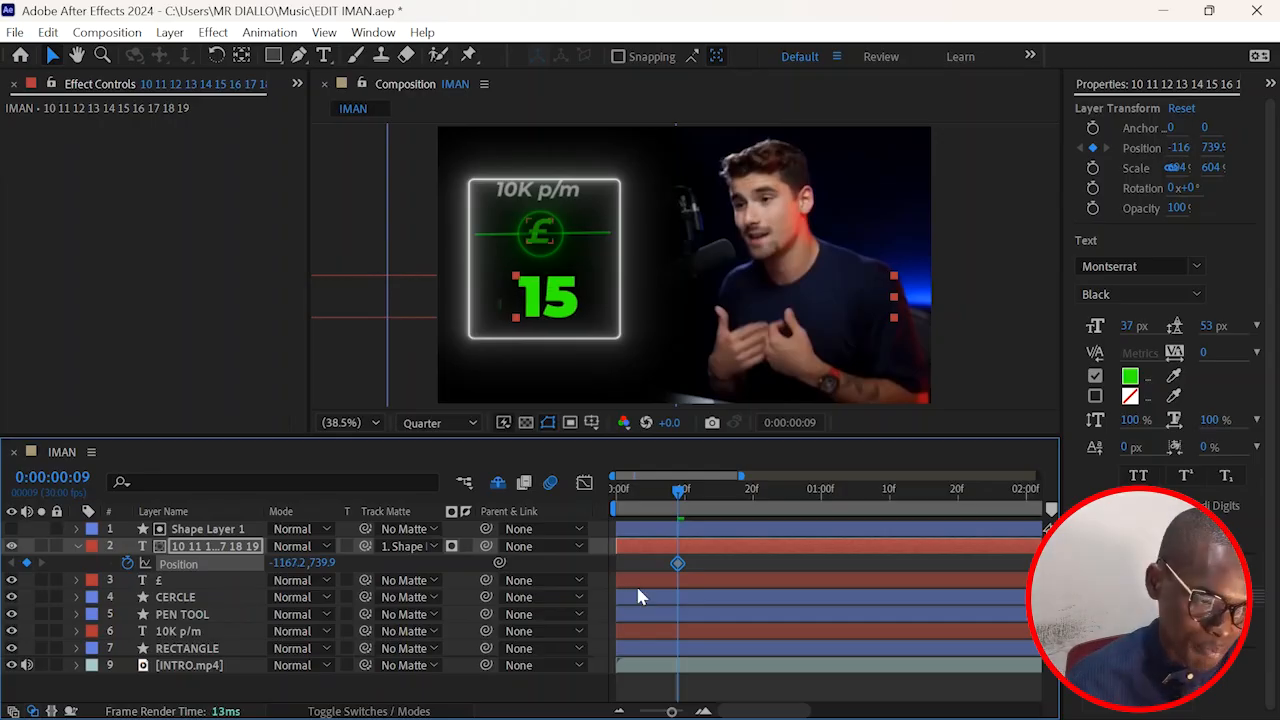
Step: Undo the number text layer's Position keyframe and track matte, keeping the white rectangle with its 9.0 blur
key("ctrl+z")
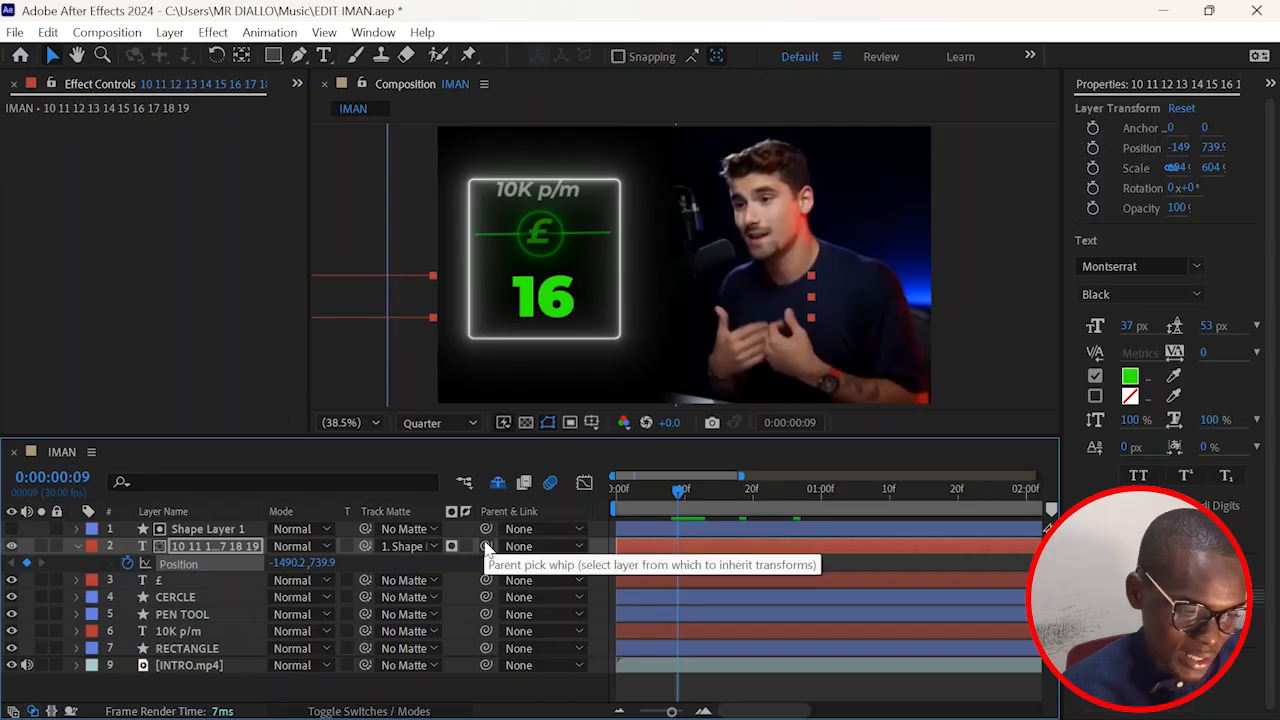
key("ctrl+z")
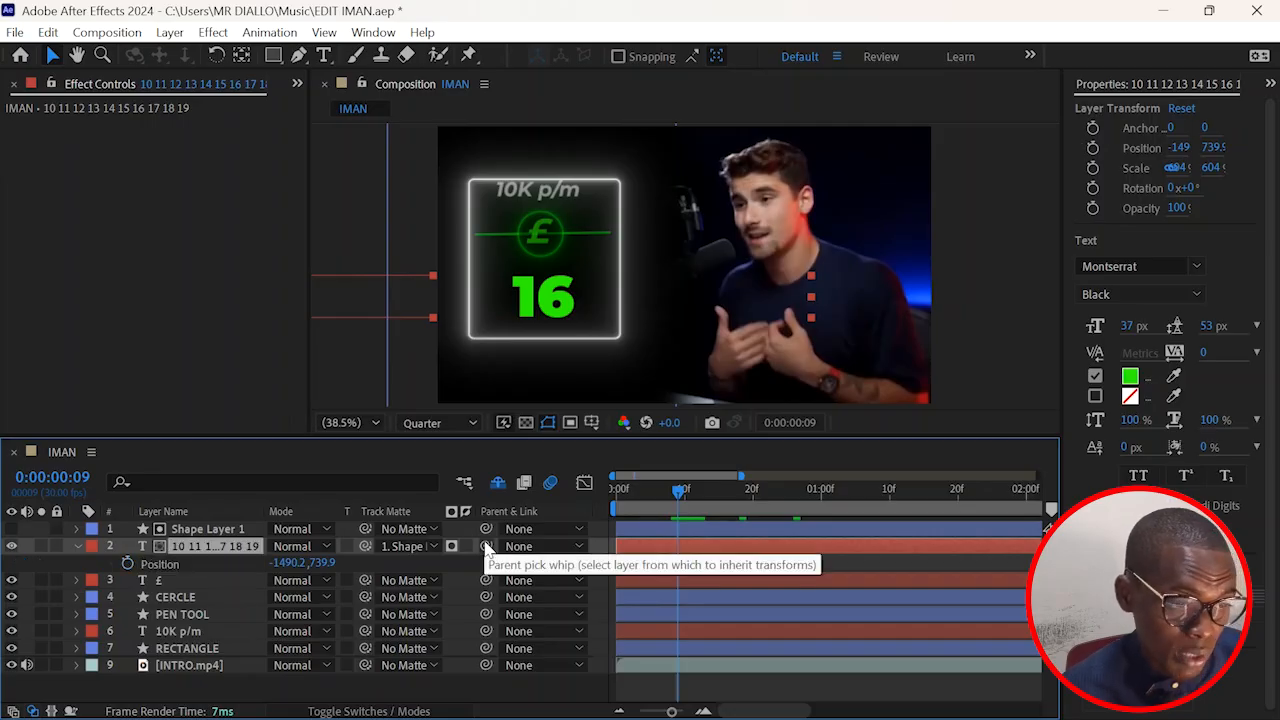
key("ctrl+z")
key("ctrl+z")
key("ctrl+z")
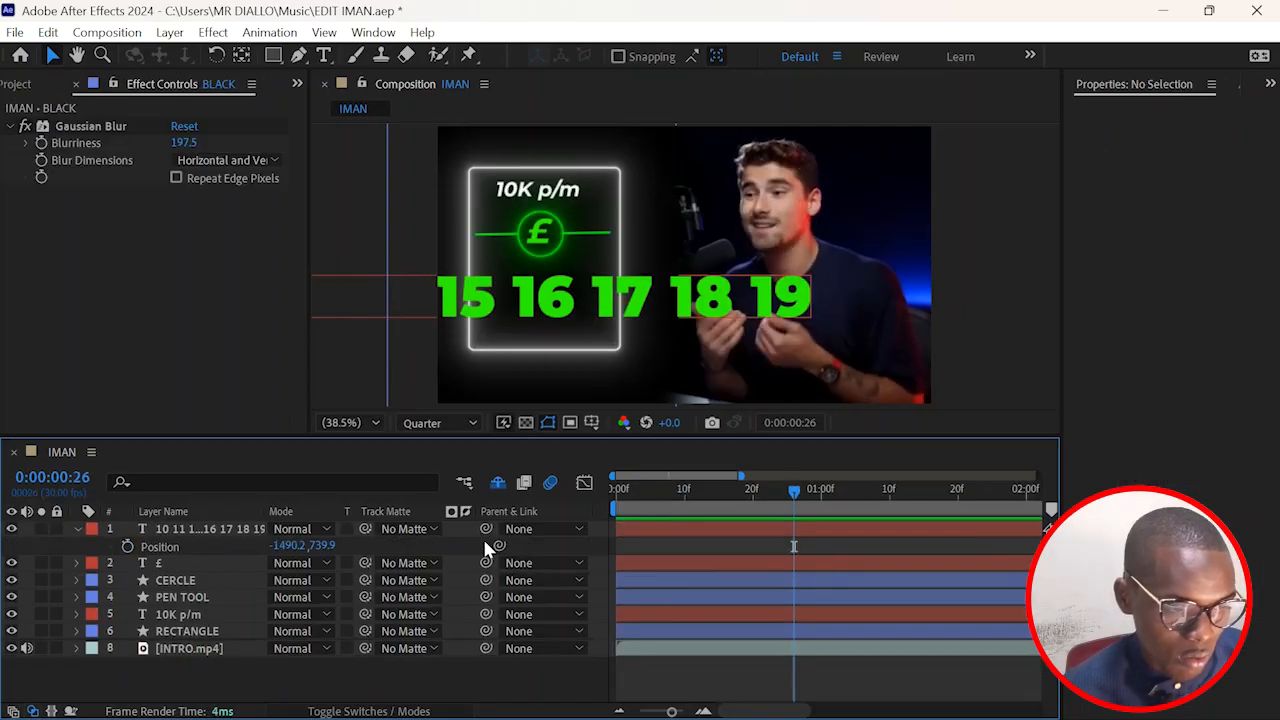
left_click(77, 529)
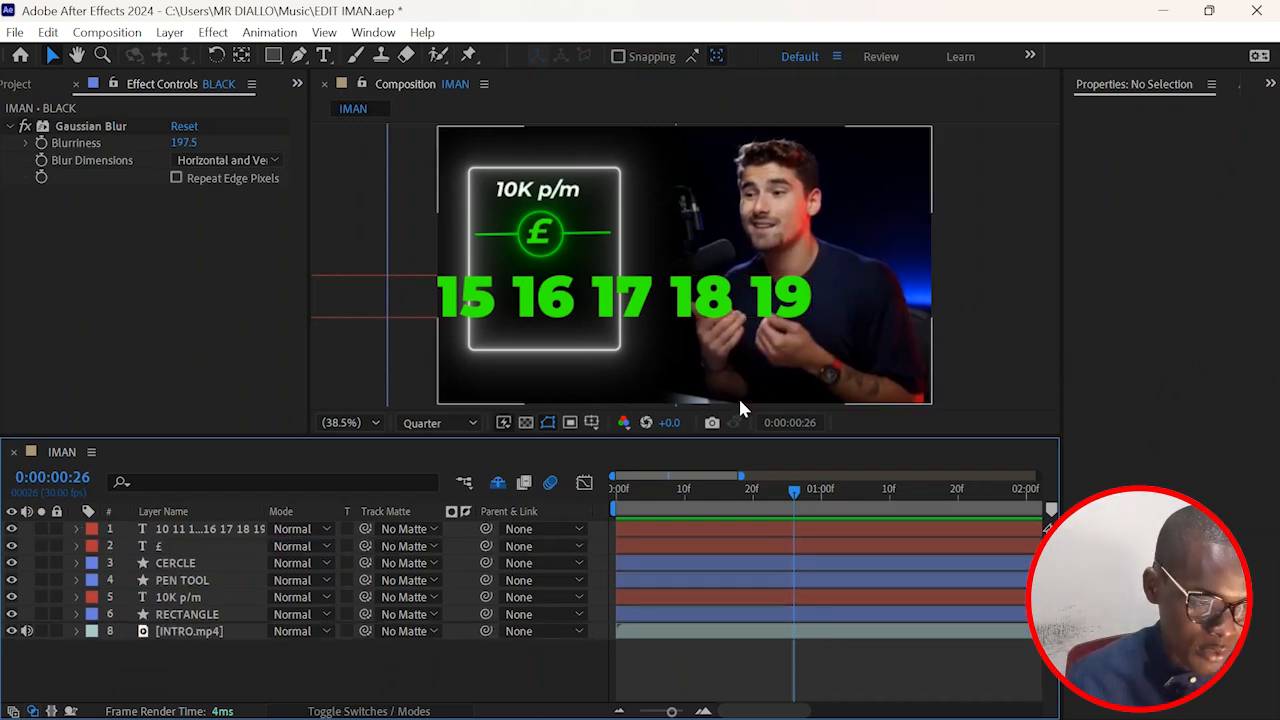
key("ctrl+z")
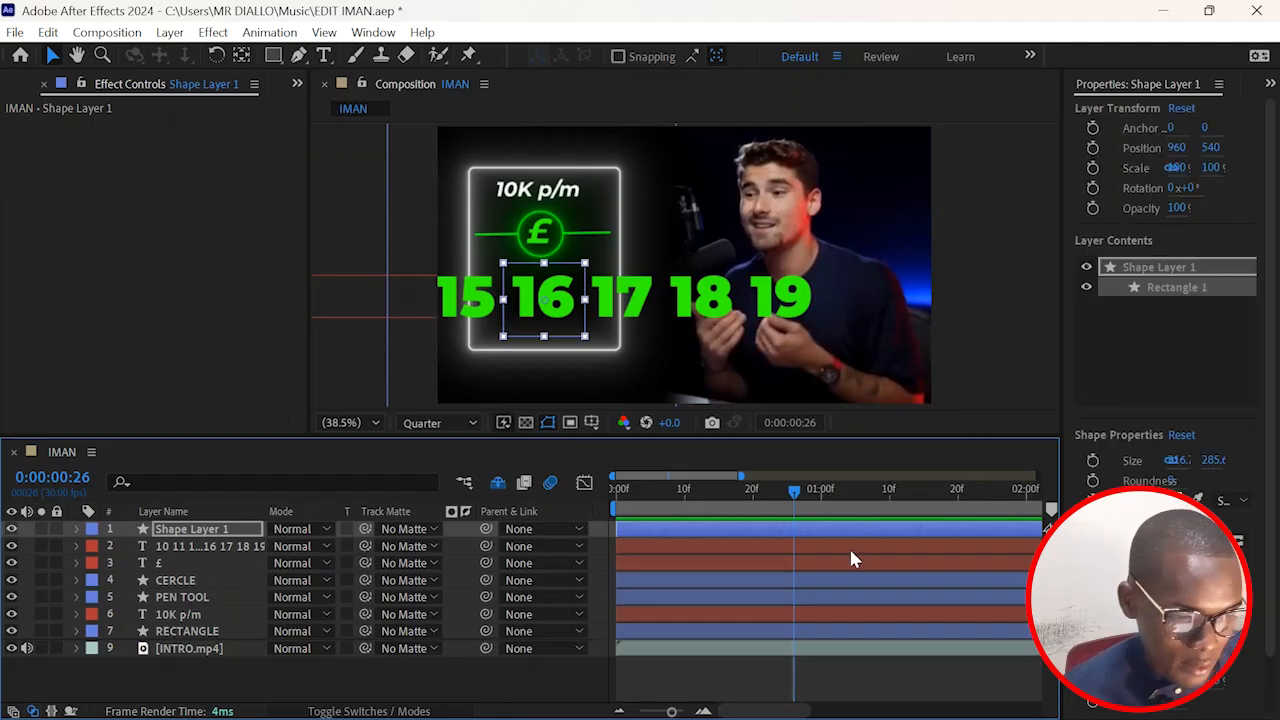
left_click(660, 690)
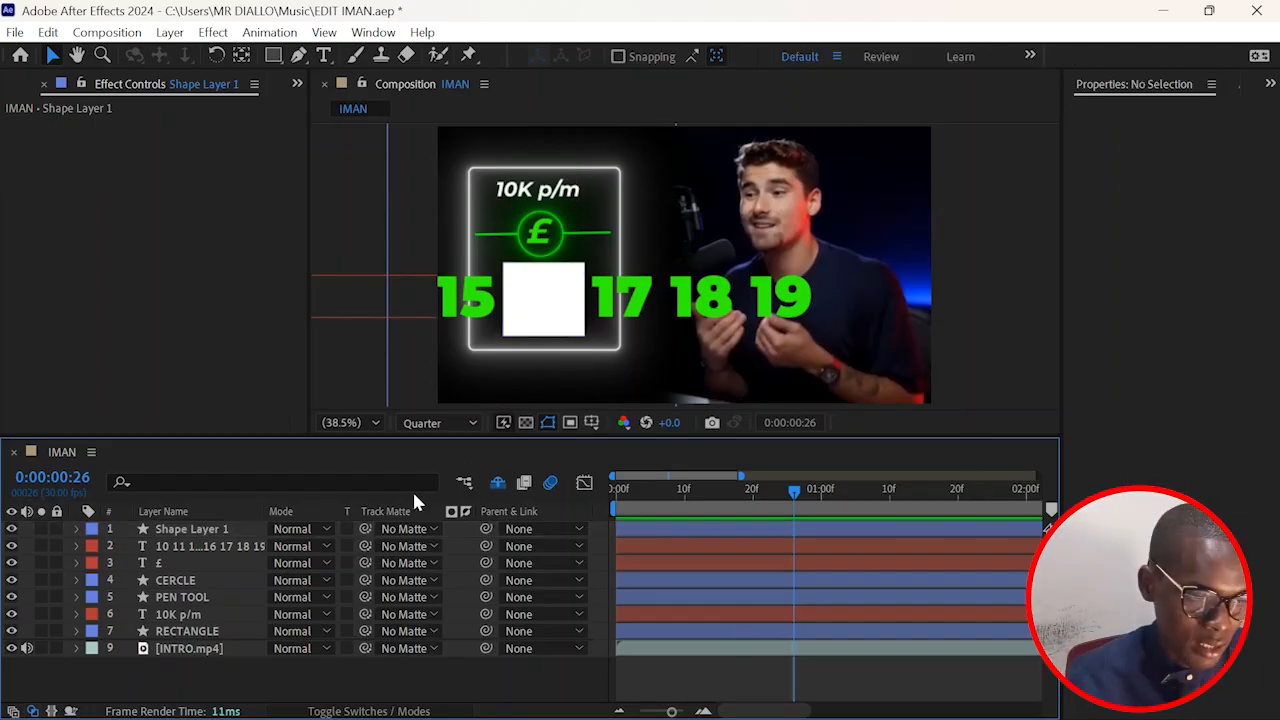
key("ctrl+z")
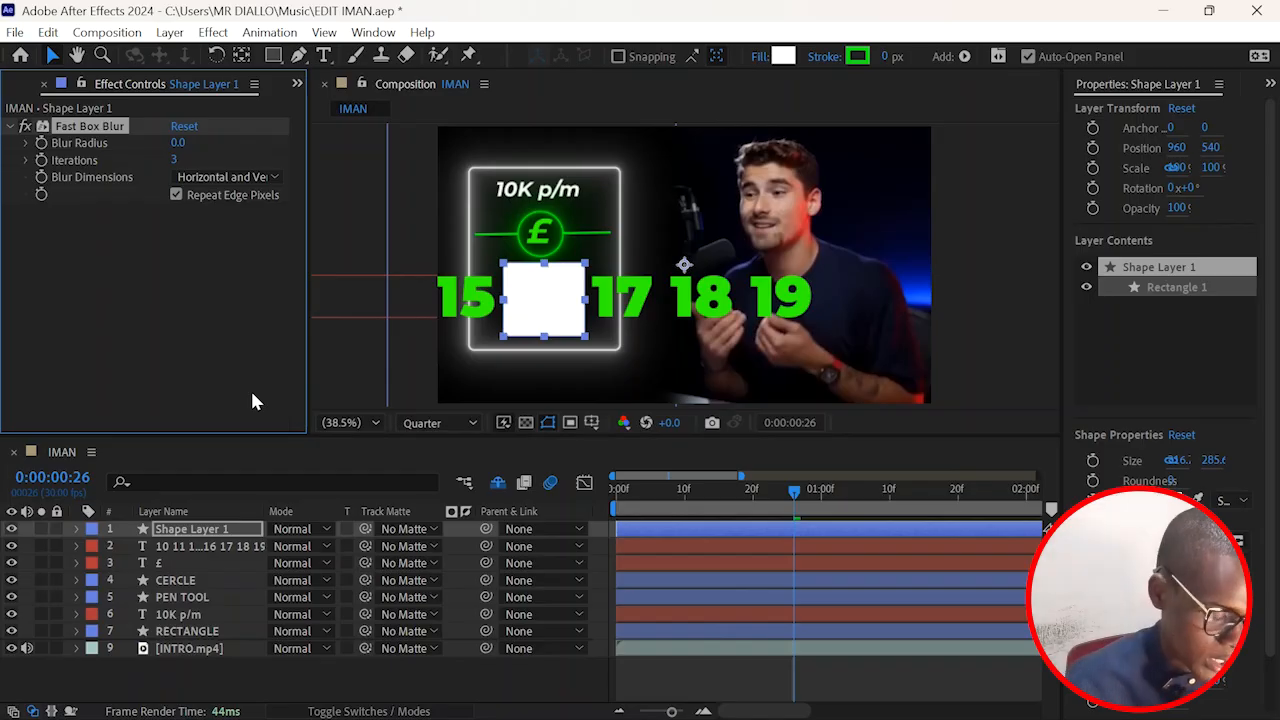
key("ctrl+z")
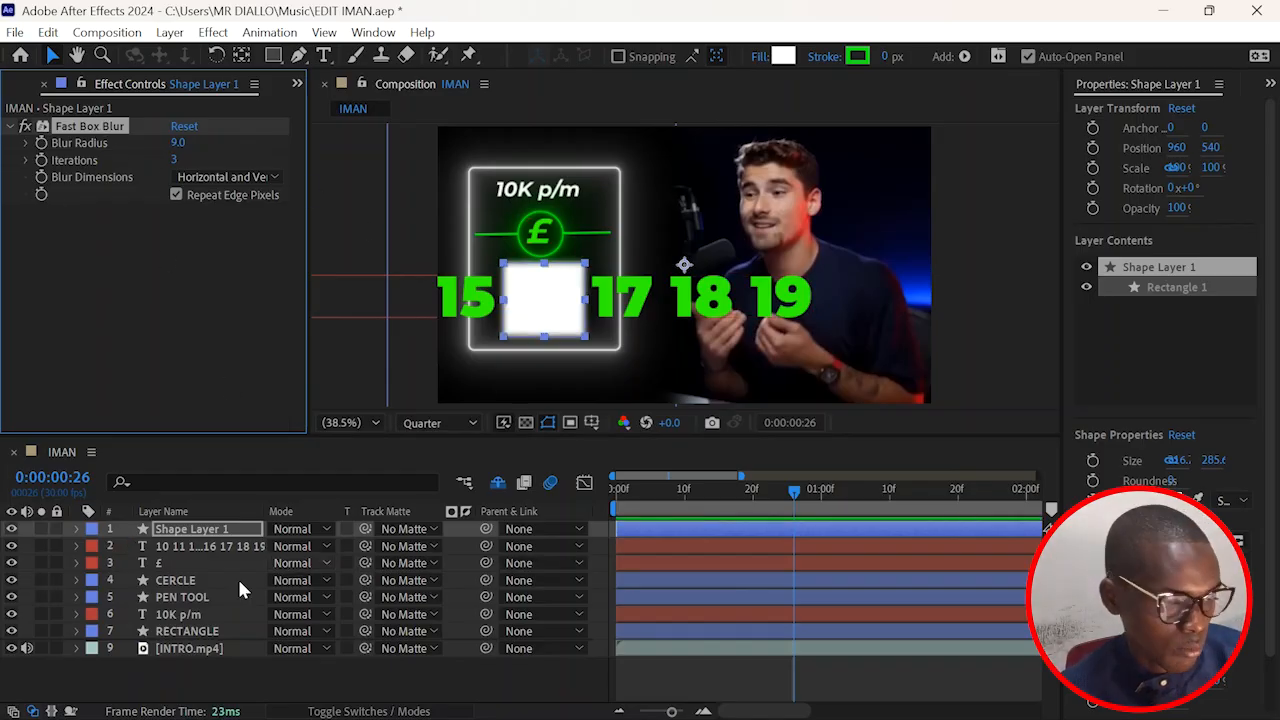
Step: Hide Shape Layer 1 and apply the Optics Compensation effect to the number text layer
left_click(12, 529)
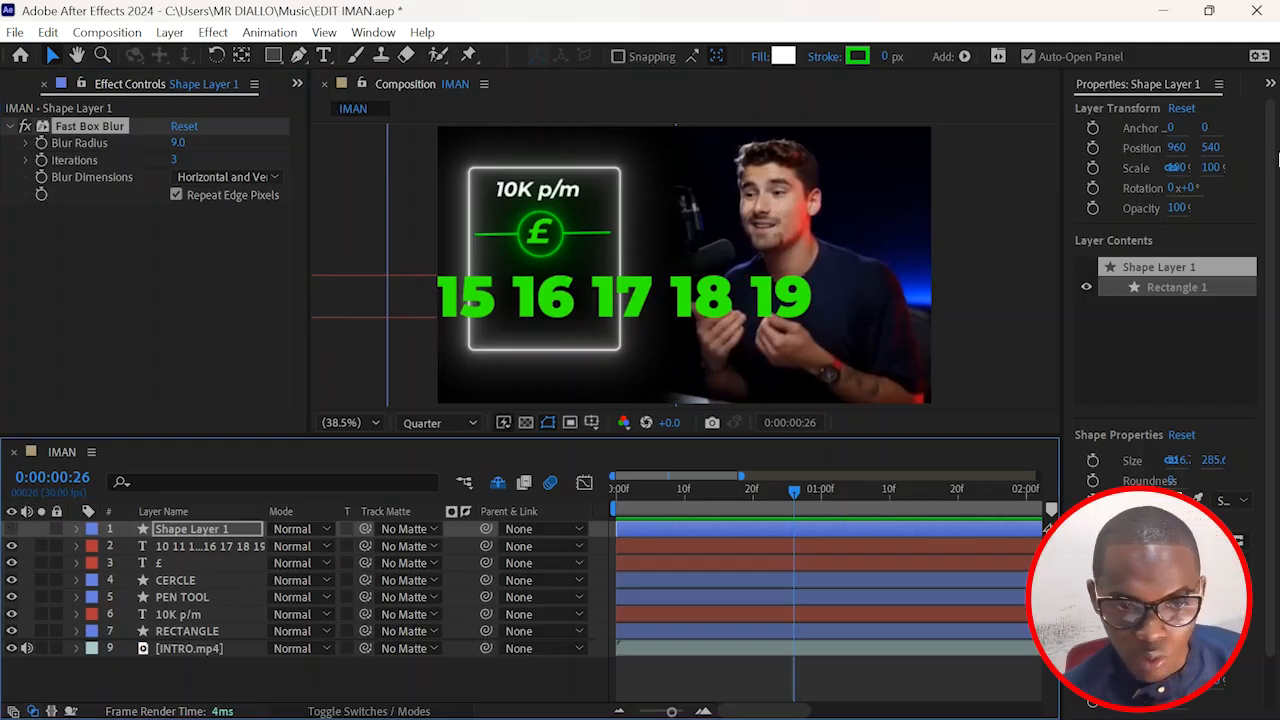
left_click(1270, 86)
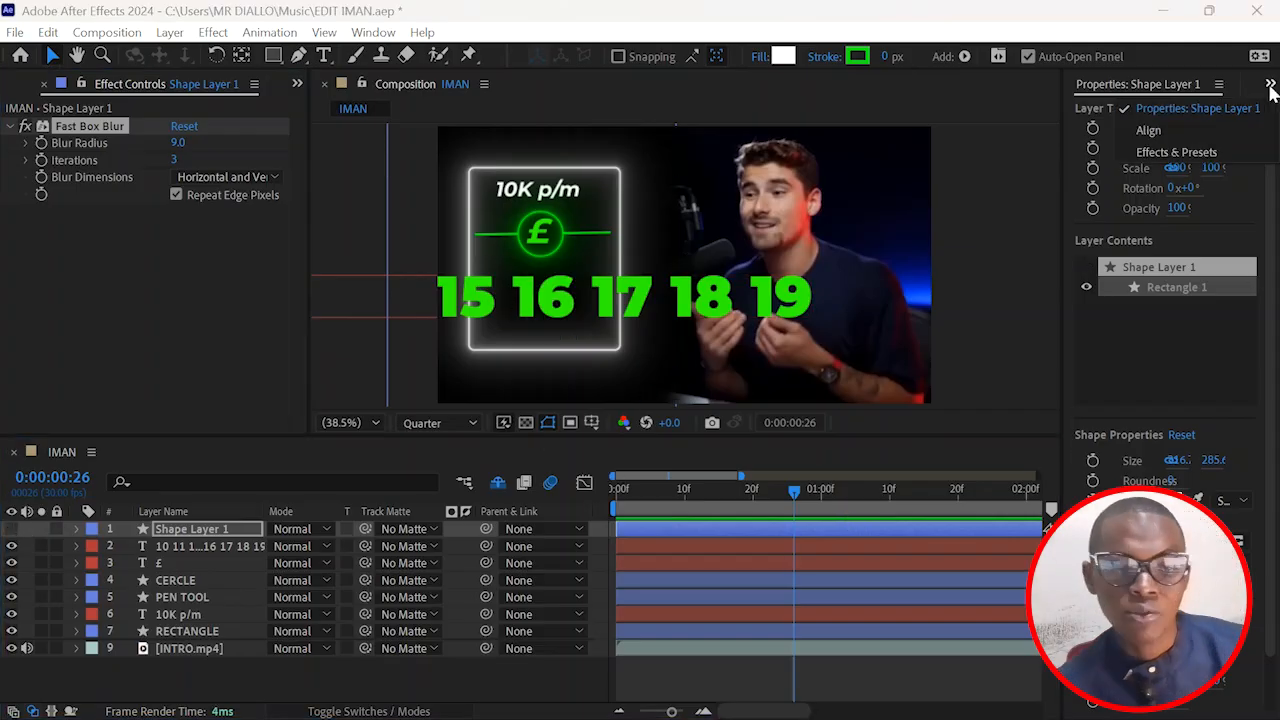
left_click(1176, 152)
left_click(1084, 111)
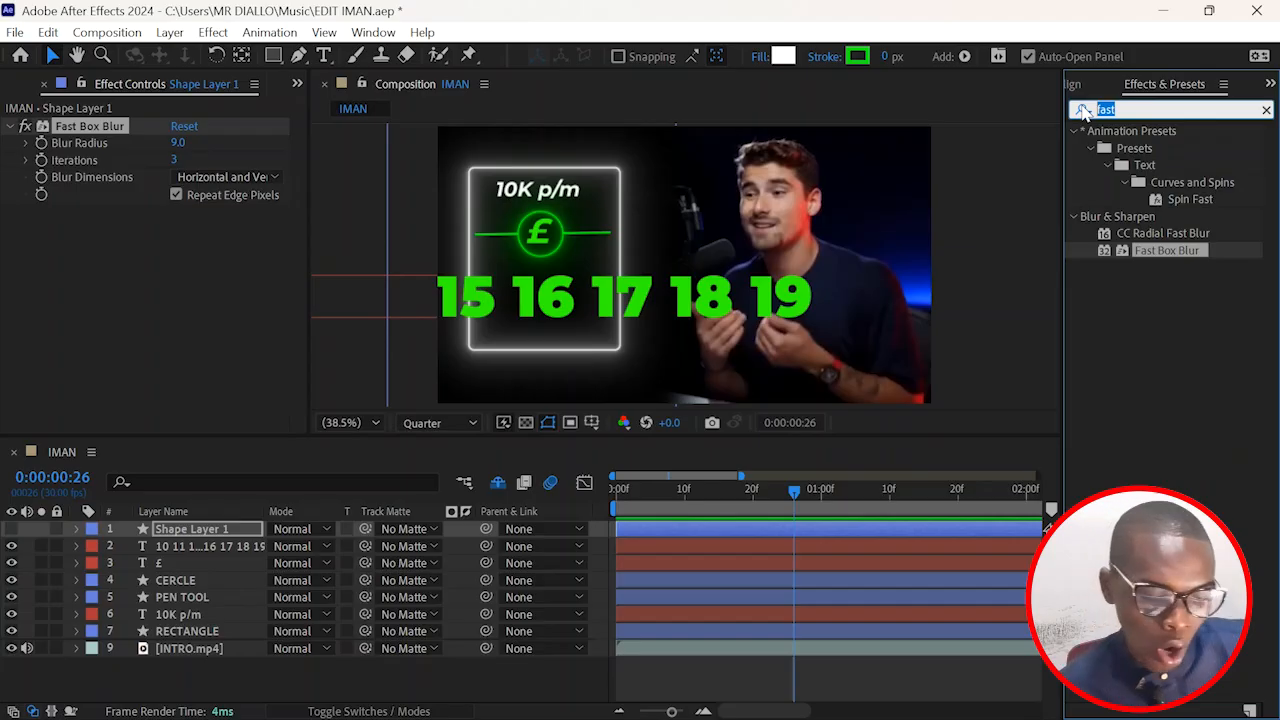
type("opt")
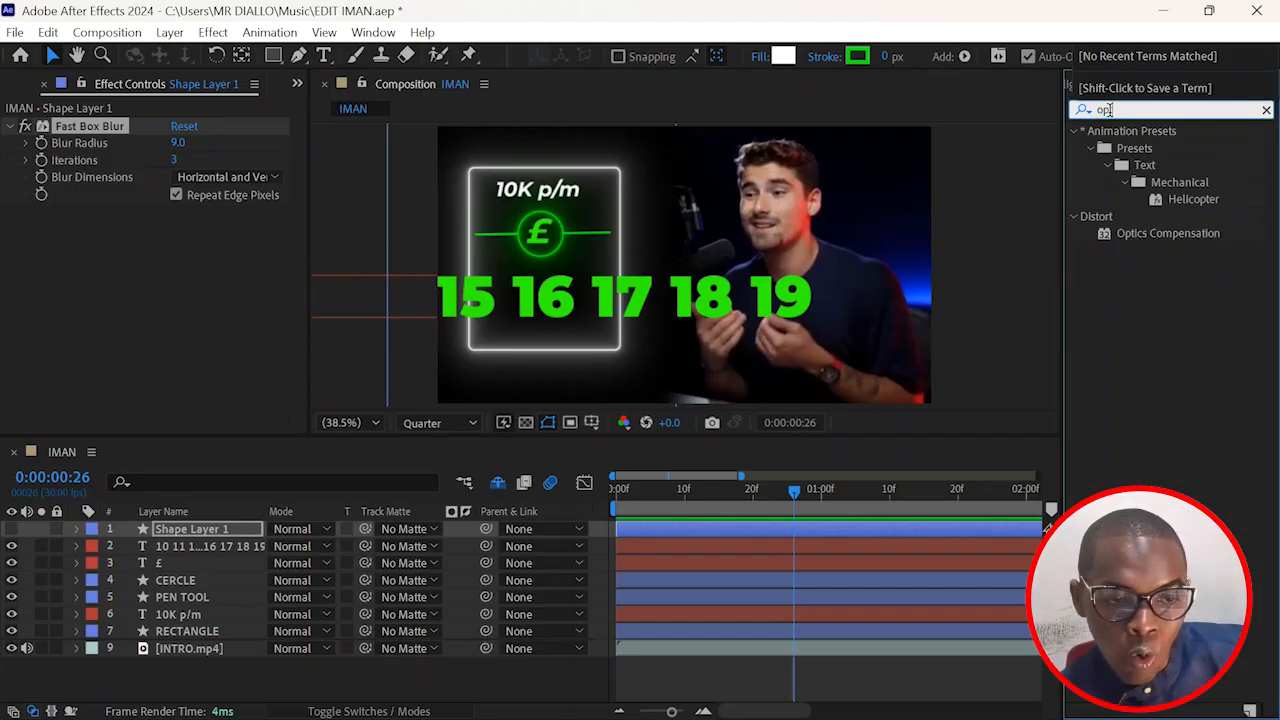
left_click(1122, 112)
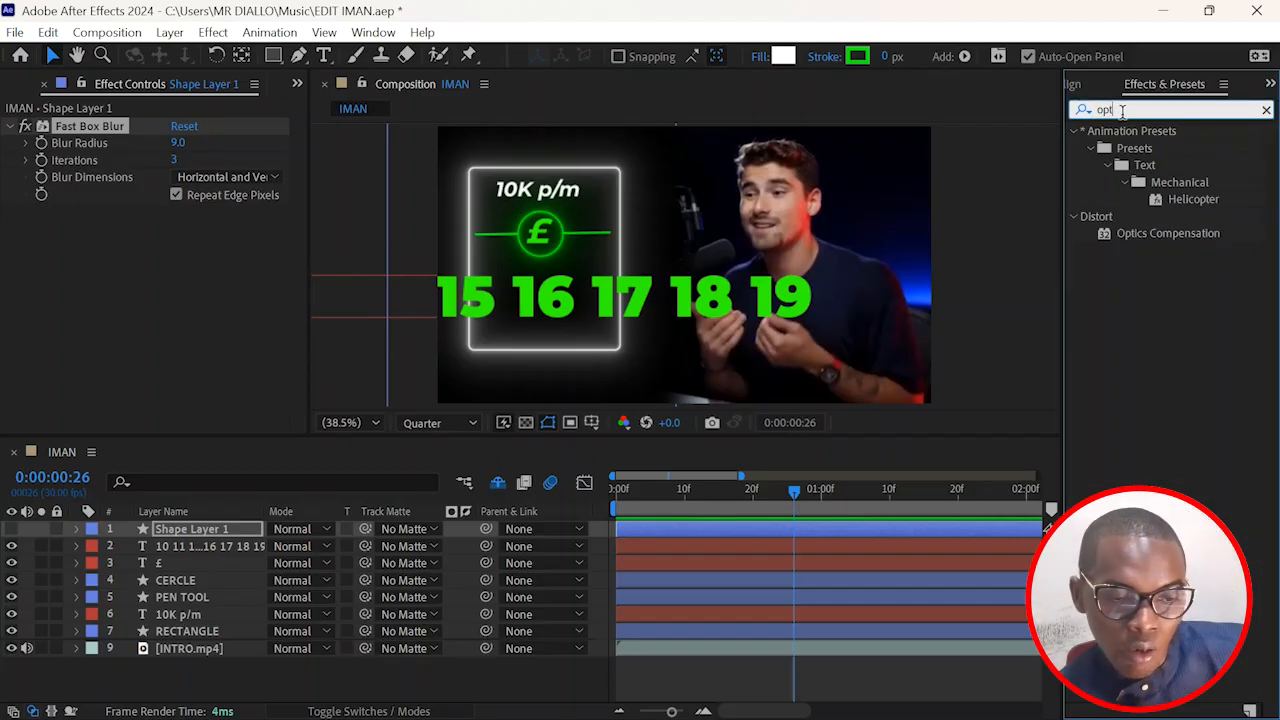
left_click(1156, 238)
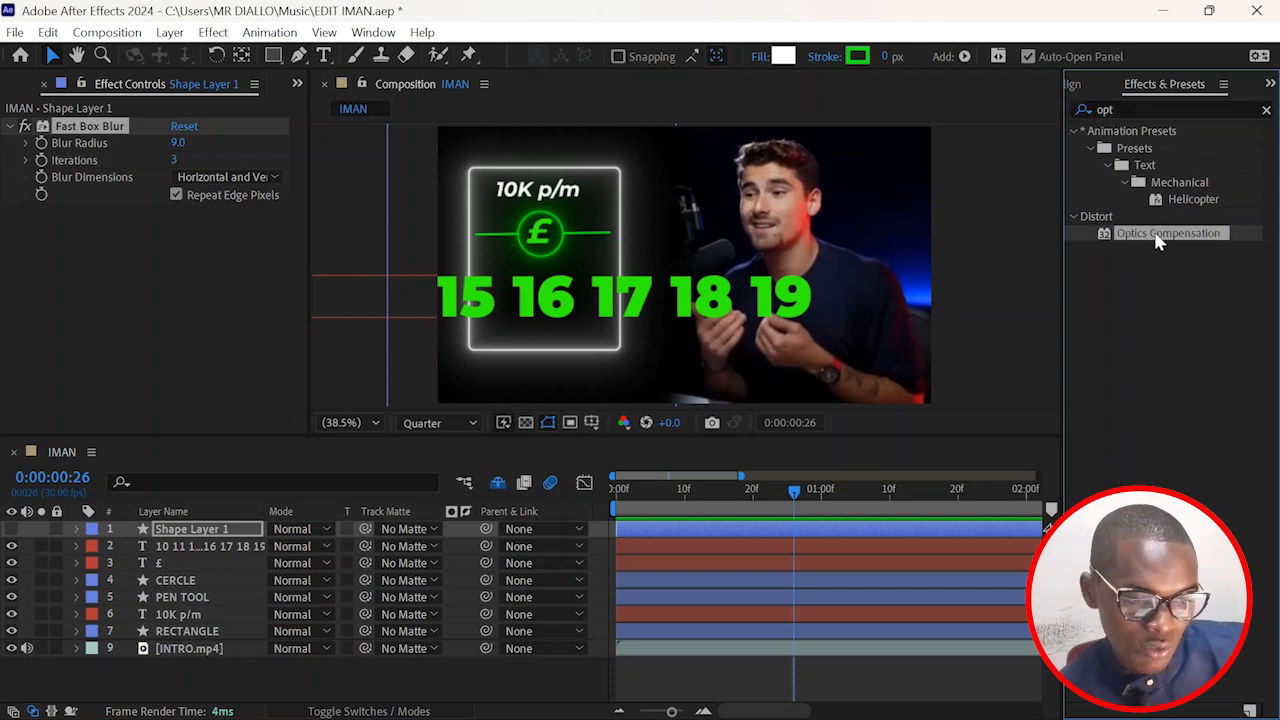
left_click(215, 545)
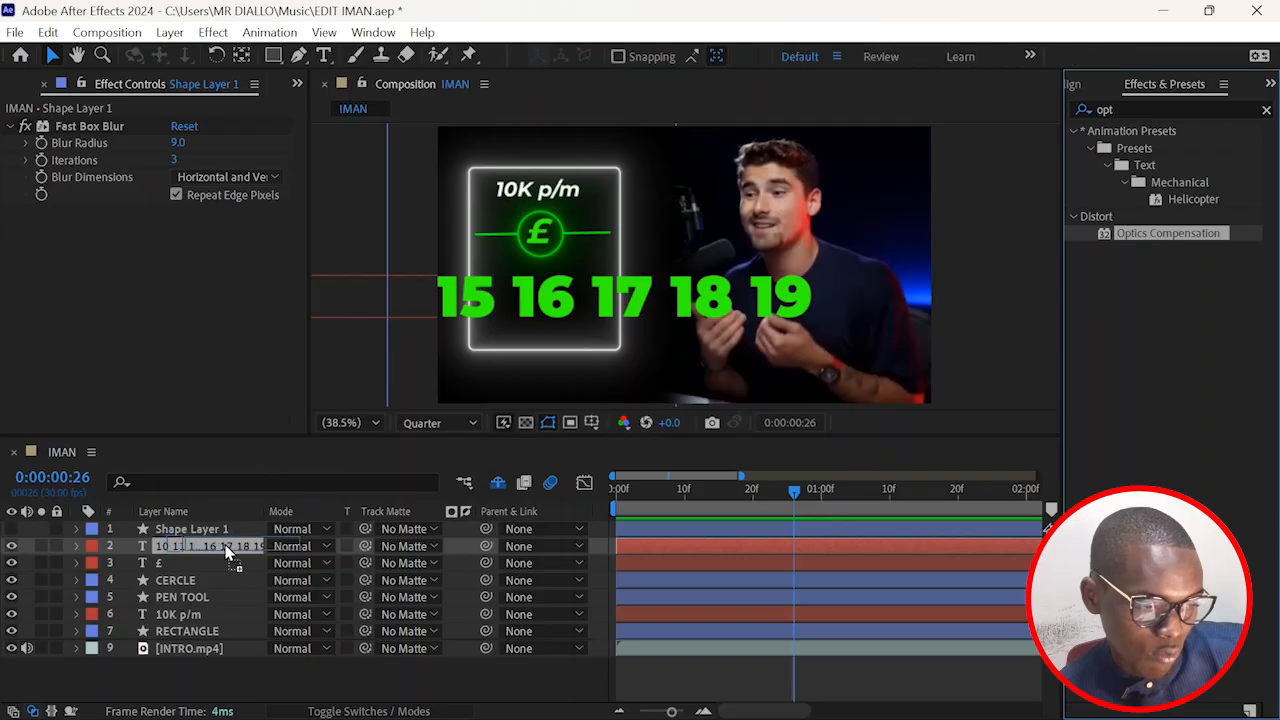
left_click_drag(228, 553, 228, 553)
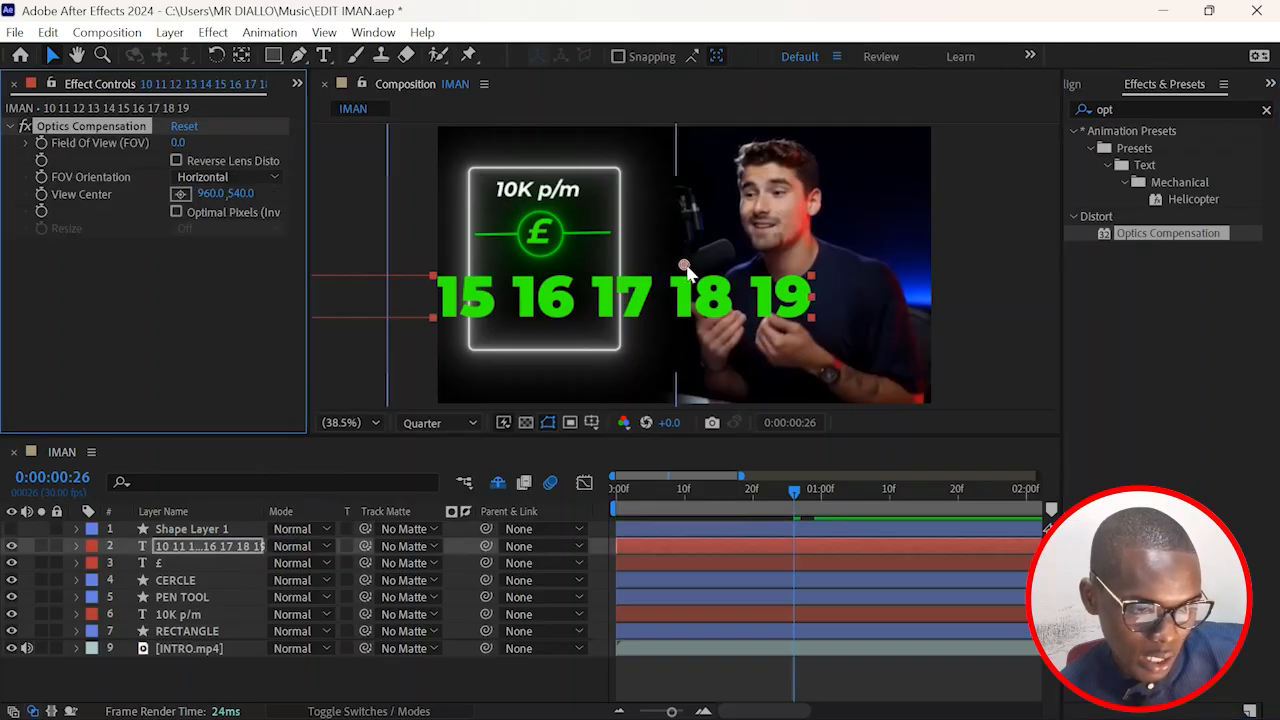
Step: Move the Optics Compensation view center onto the 16 at about 412.2, 659.4 and set the Field Of View to 142.0
left_click_drag(684, 268, 544, 303)
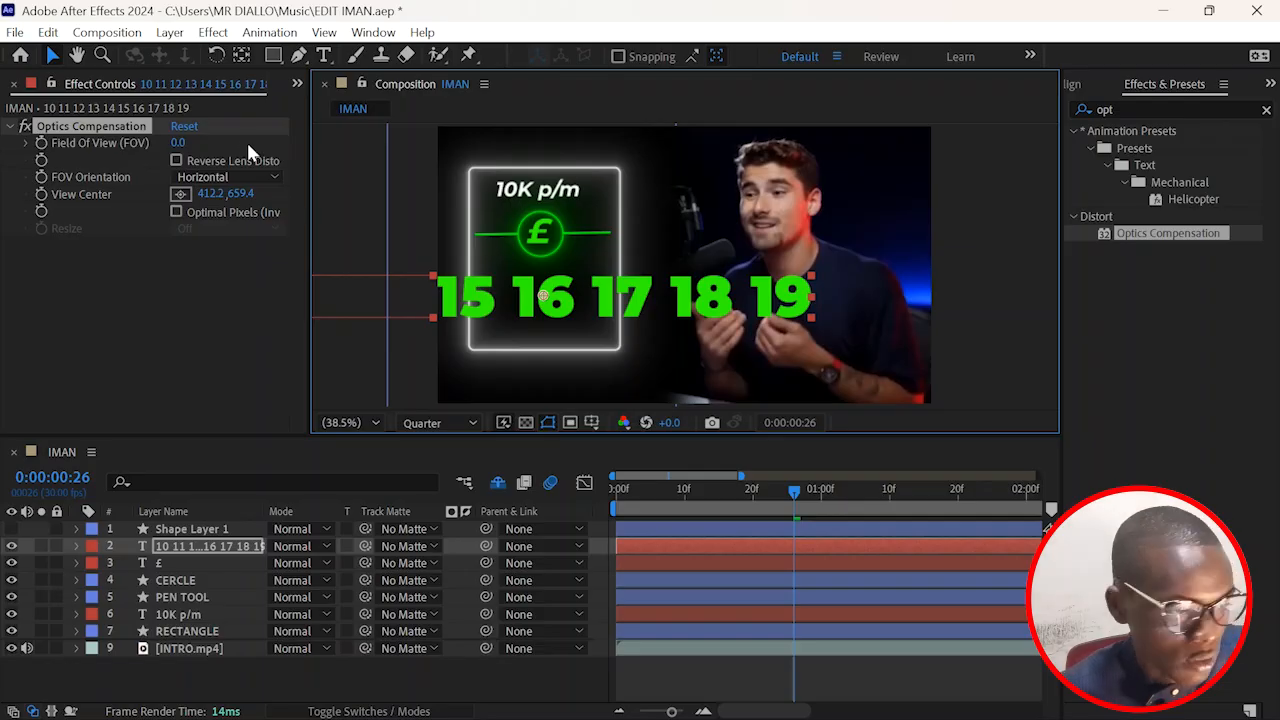
left_click_drag(180, 142, 600, 187)
left_click_drag(178, 144, 815, 240)
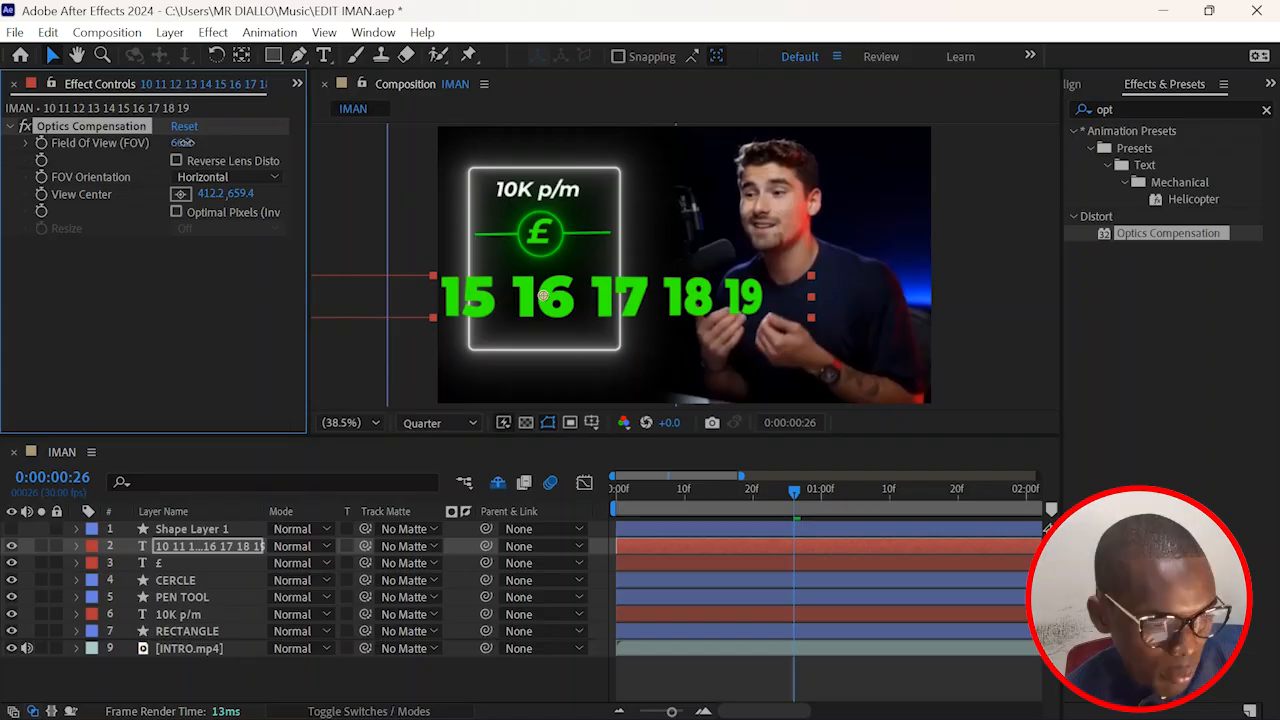
left_click_drag(183, 143, 181, 170)
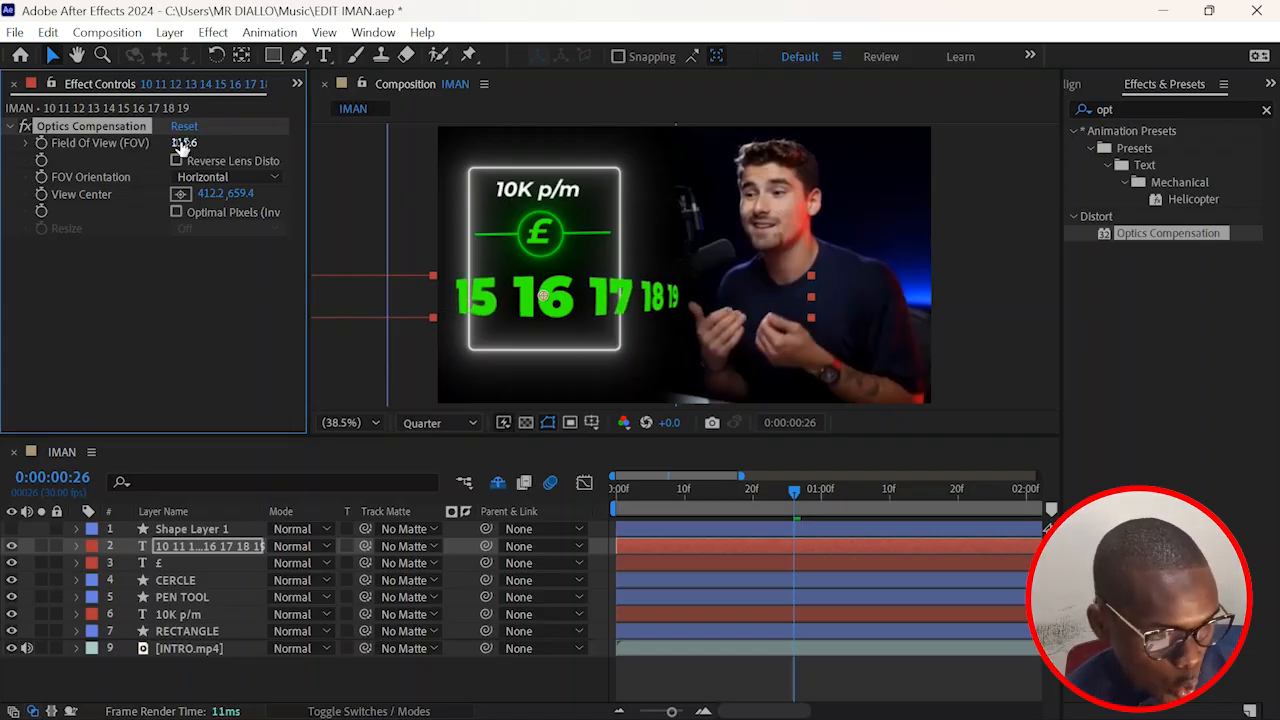
left_click_drag(355, 180, 553, 250)
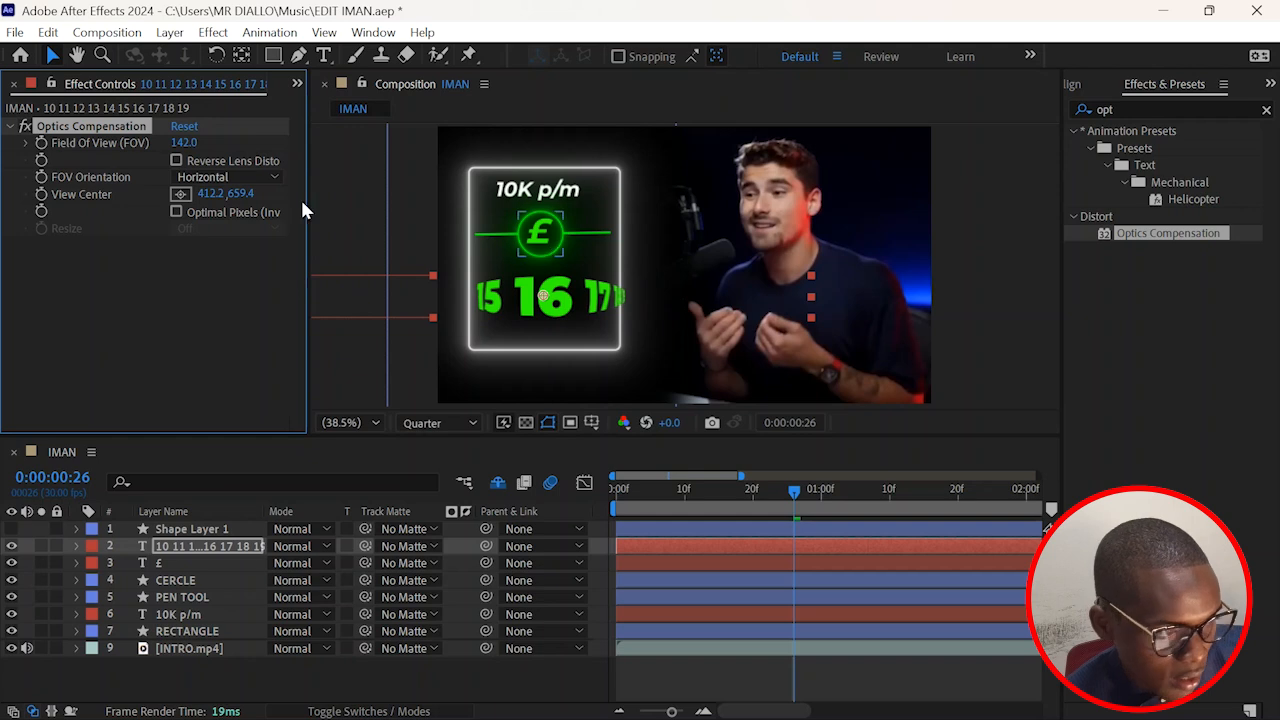
Step: Set the Optics Compensation view center X to 386.2, then show Shape Layer 1 and use it as the number text layer's track matte
left_click_drag(210, 193, 183, 195)
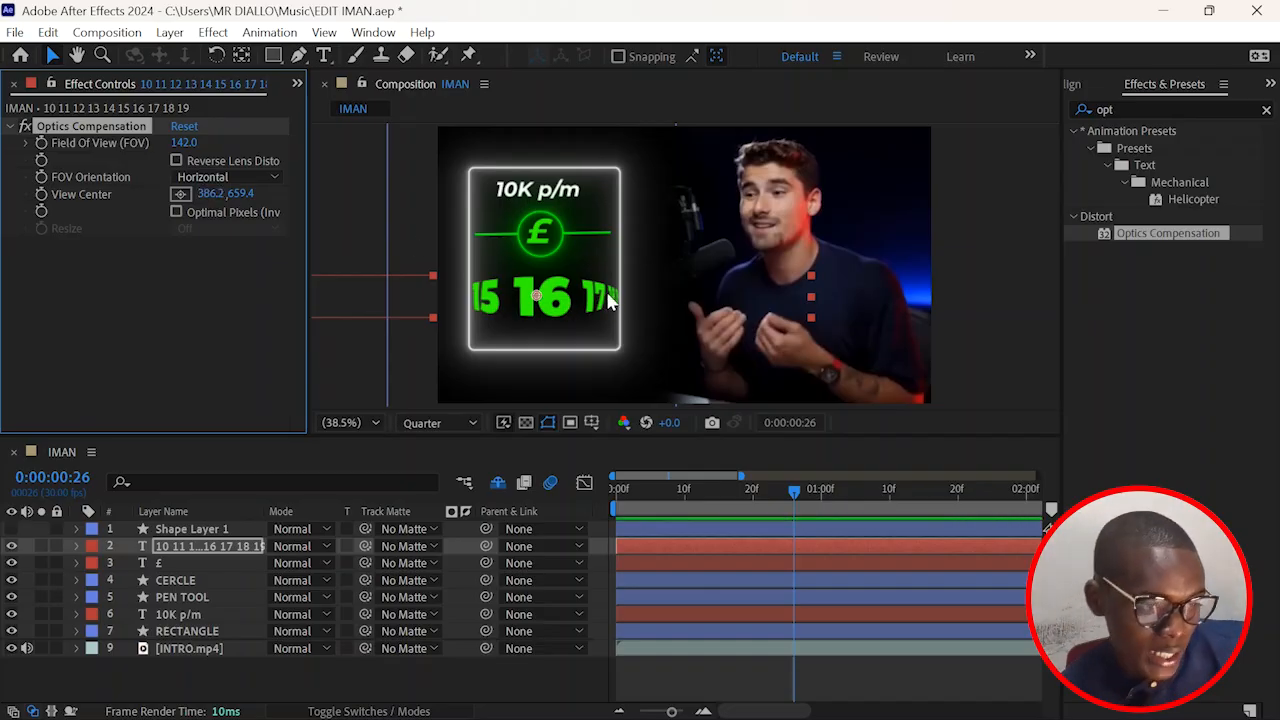
left_click(204, 531)
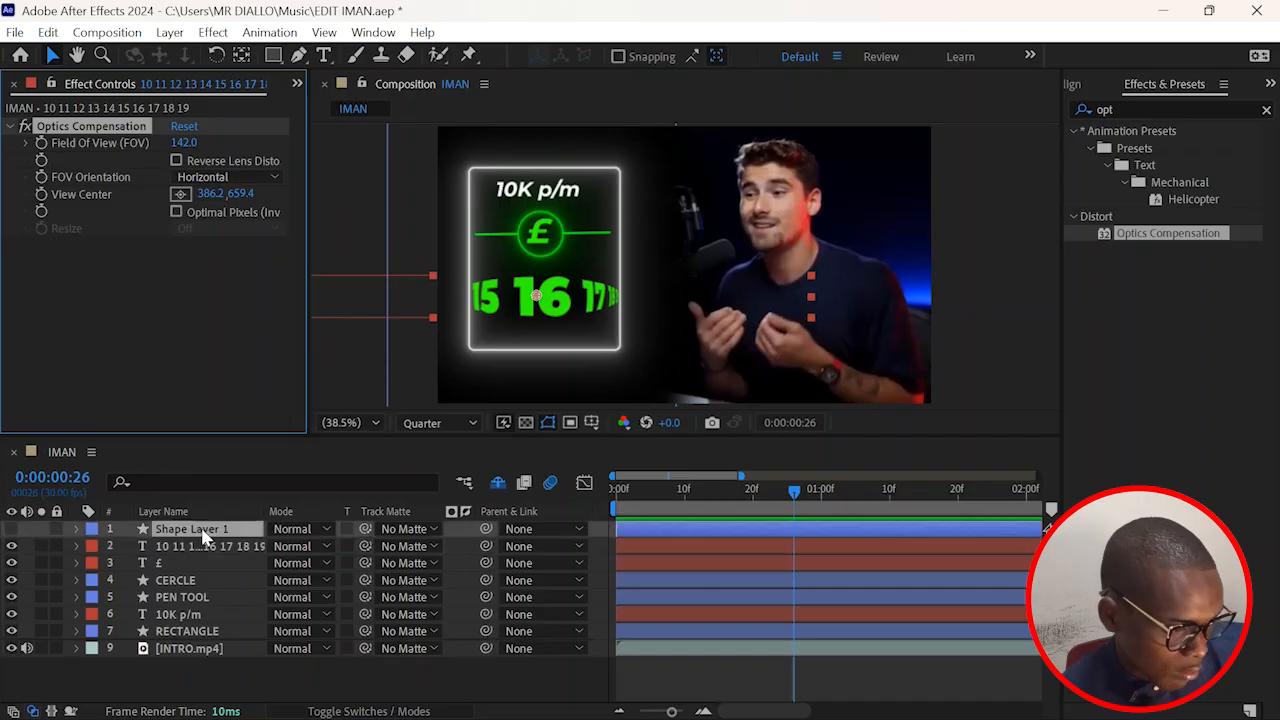
left_click(12, 531)
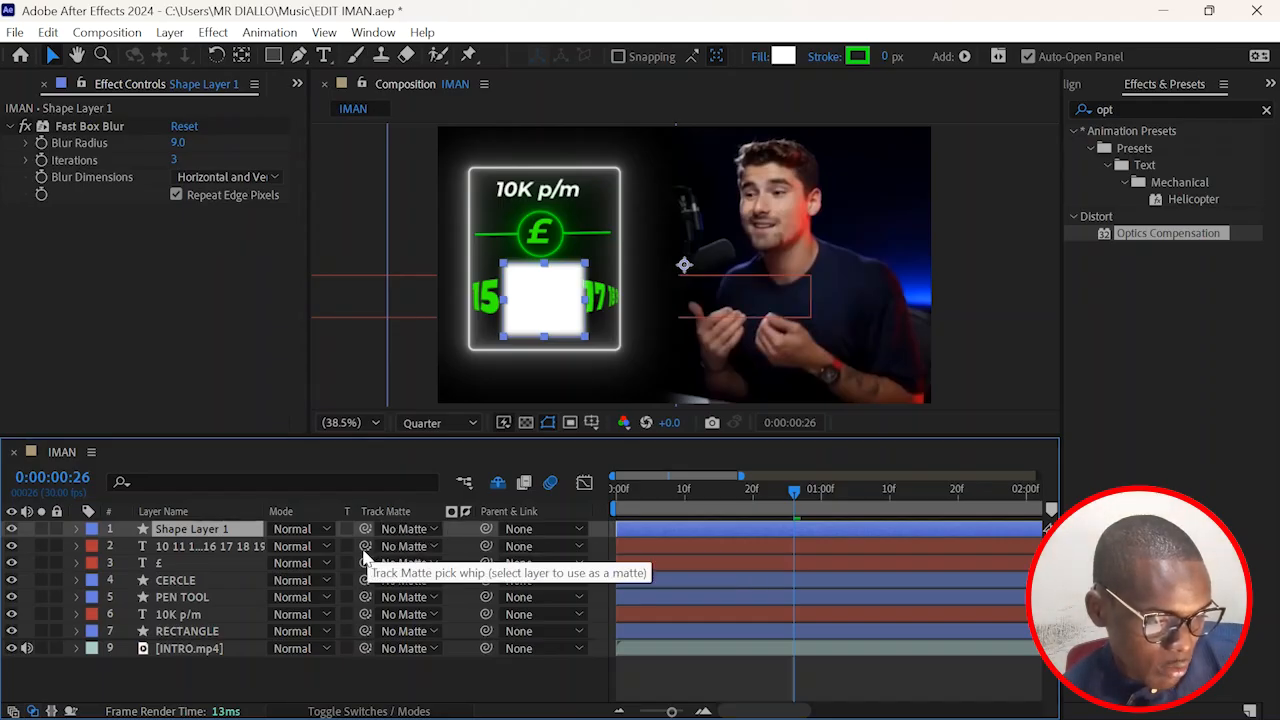
left_click_drag(245, 538, 212, 530)
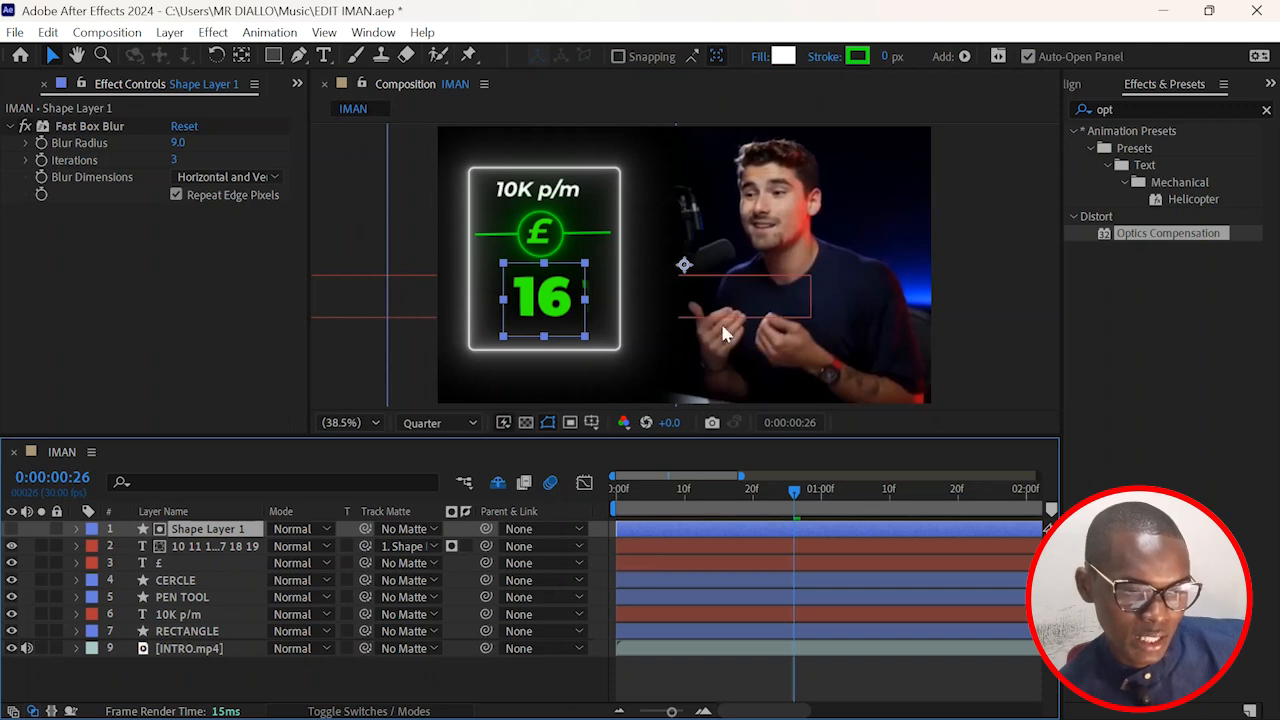
Step: Trim the start of the number text layer and Shape Layer 1 to 0:00:00:08
left_click_drag(742, 505, 674, 505)
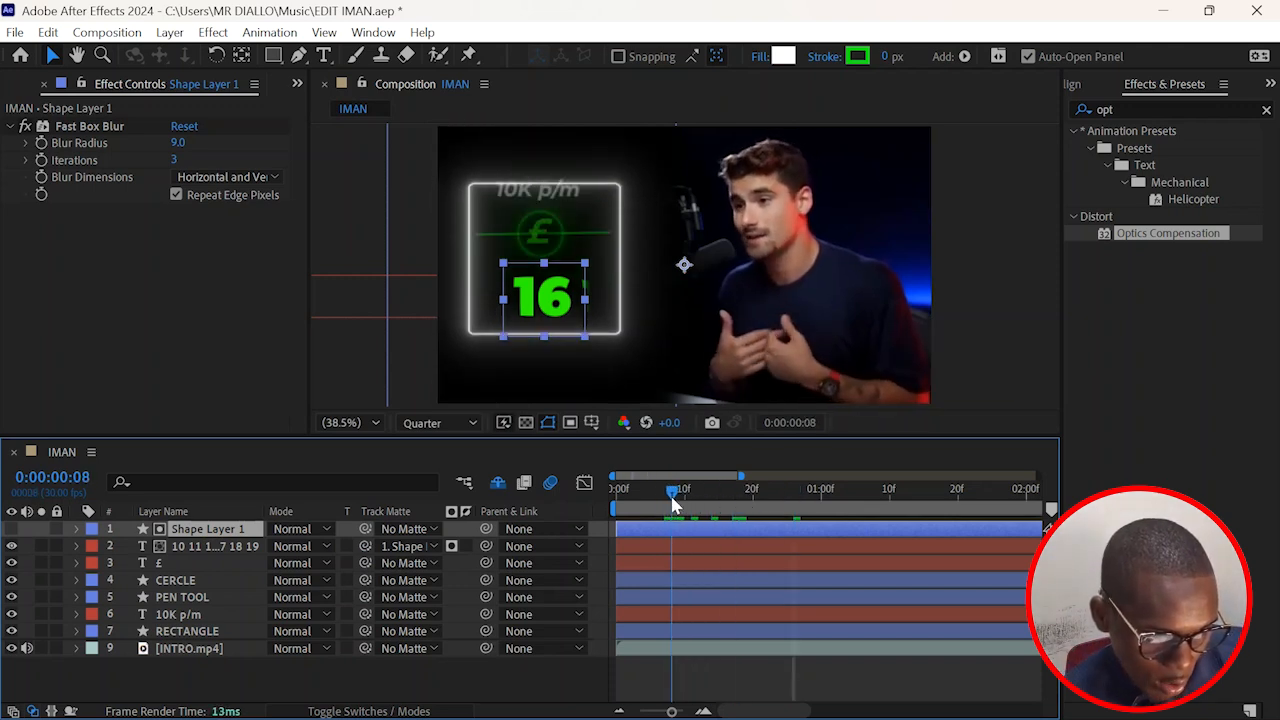
left_click(210, 546)
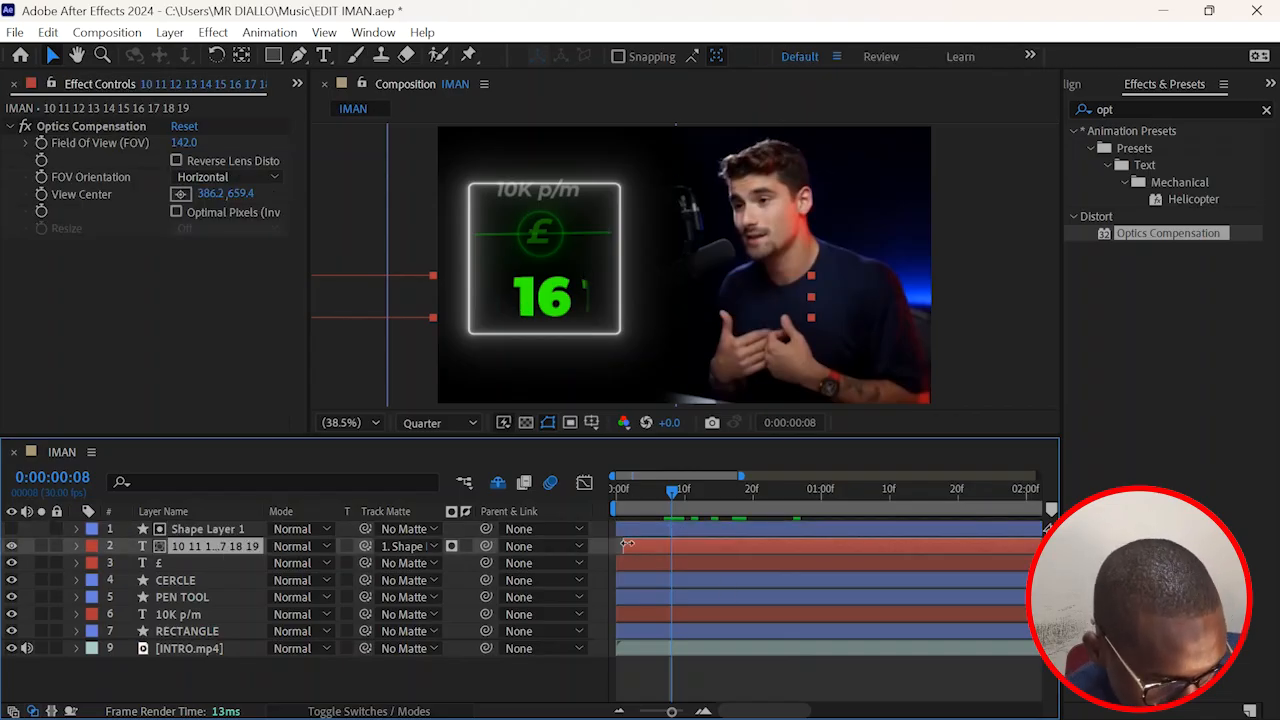
left_click_drag(627, 543, 665, 546)
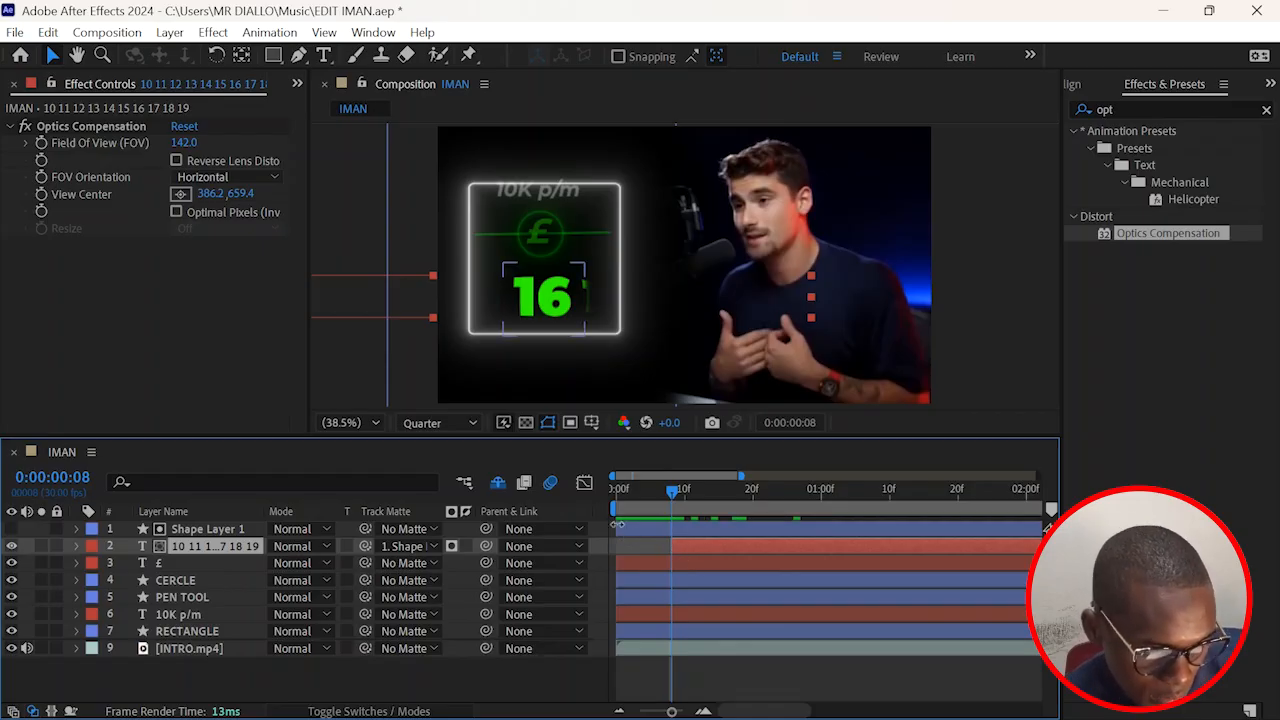
left_click_drag(619, 524, 659, 531)
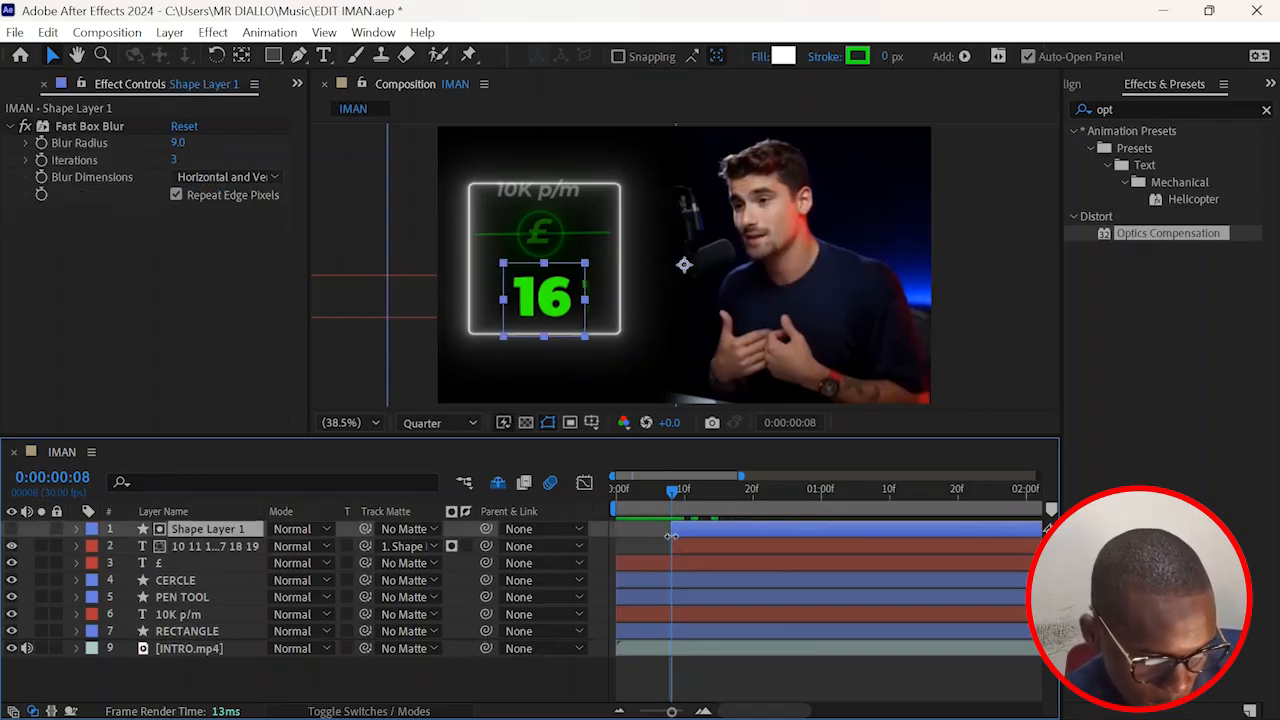
Step: Add a Position keyframe to the number text layer at 0:00:00:08 and shift its X position to 177.8
left_click(678, 546)
key("p")
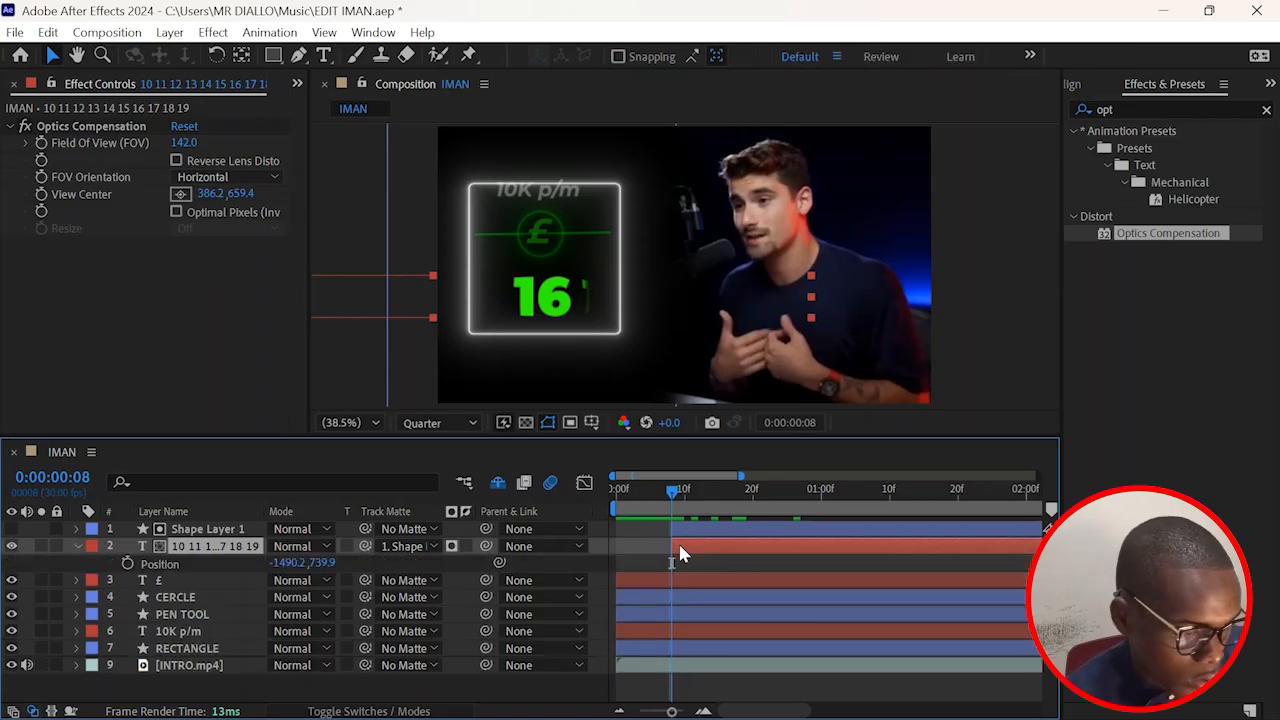
left_click(127, 563)
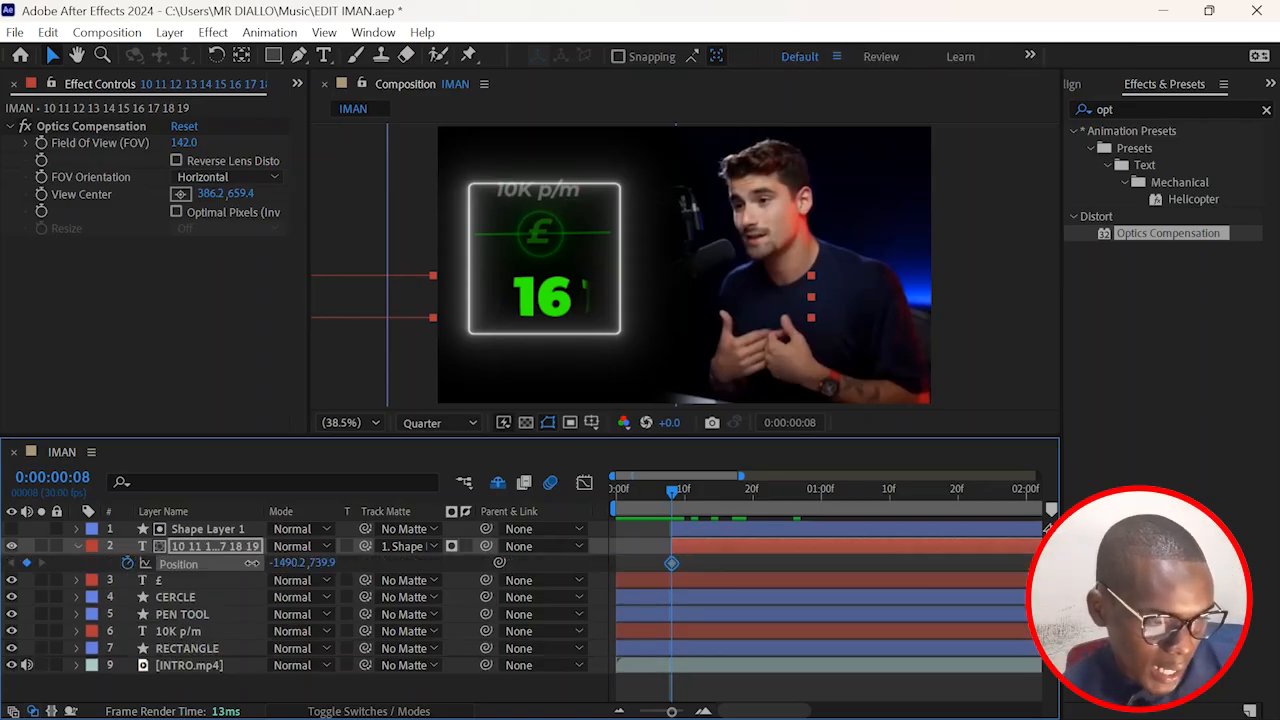
left_click_drag(300, 562, 367, 563)
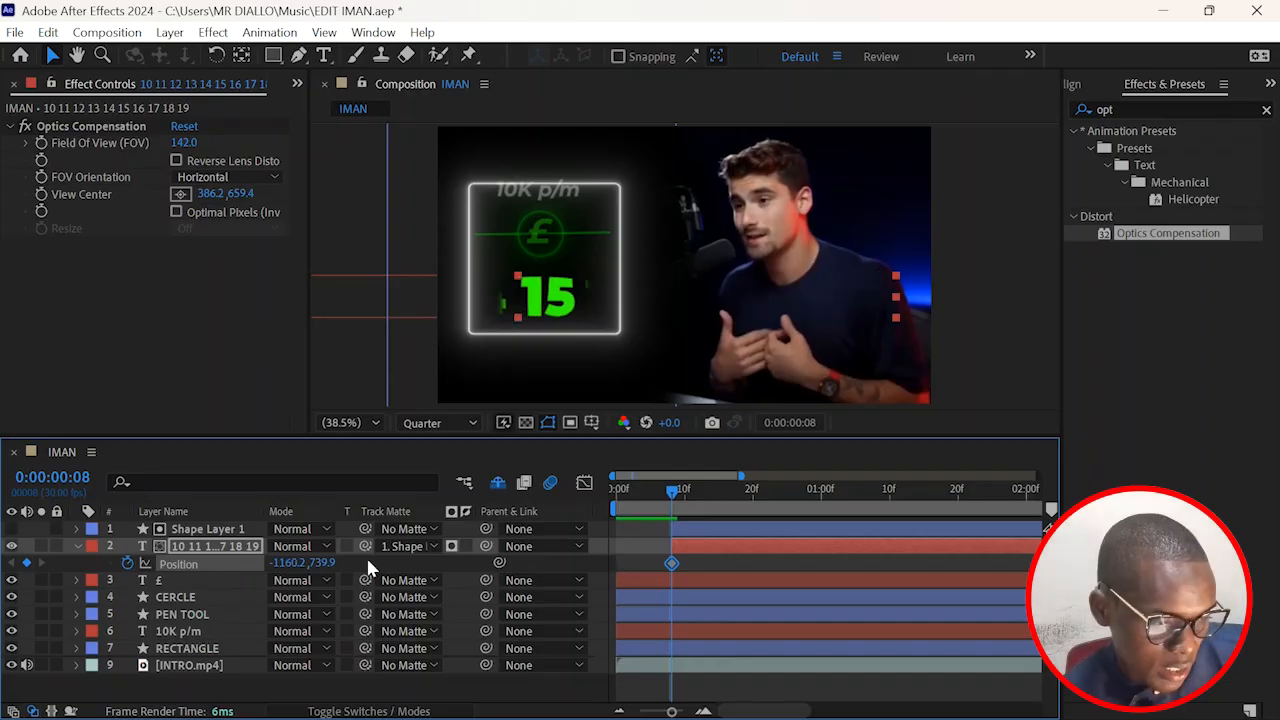
left_click_drag(290, 562, 903, 632)
left_click_drag(286, 565, 817, 616)
left_click_drag(283, 562, 280, 462)
Step: Examine the matte's edges at Full resolution and 50% zoom with Shape Layer 1's Fast Box Blur off and on, then fit the view up to 100%
left_click(135, 531)
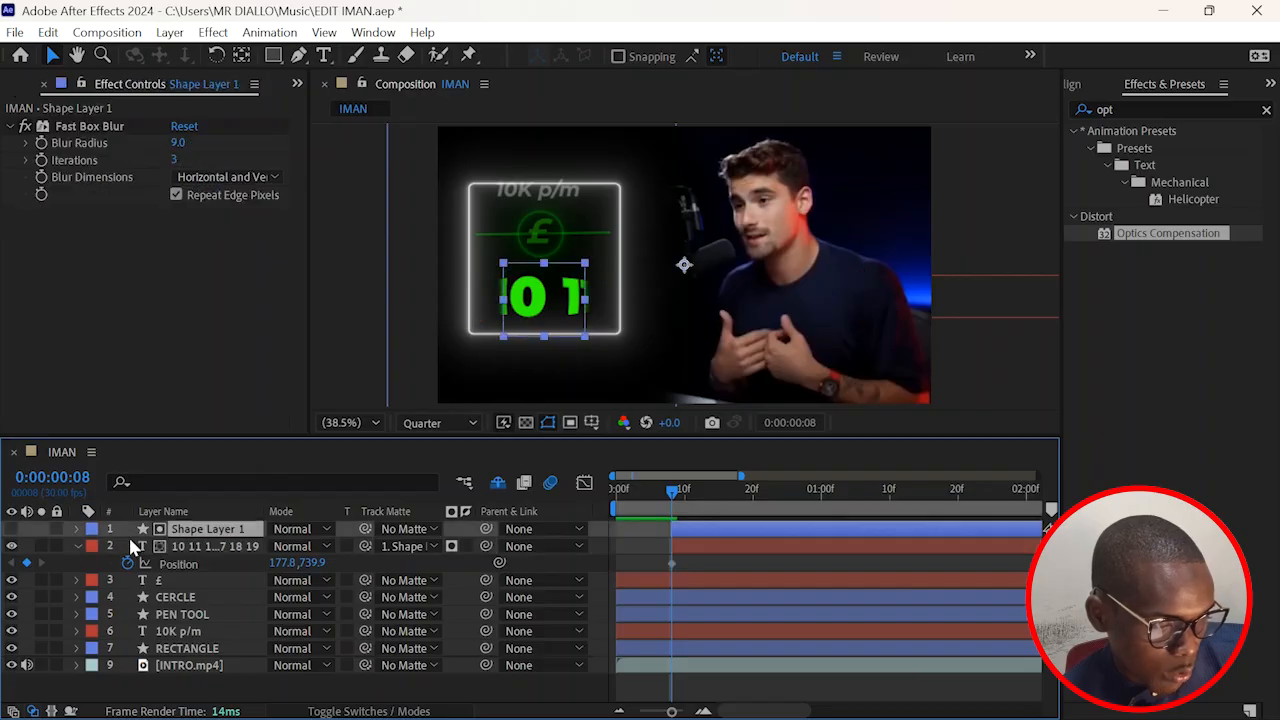
left_click(407, 422)
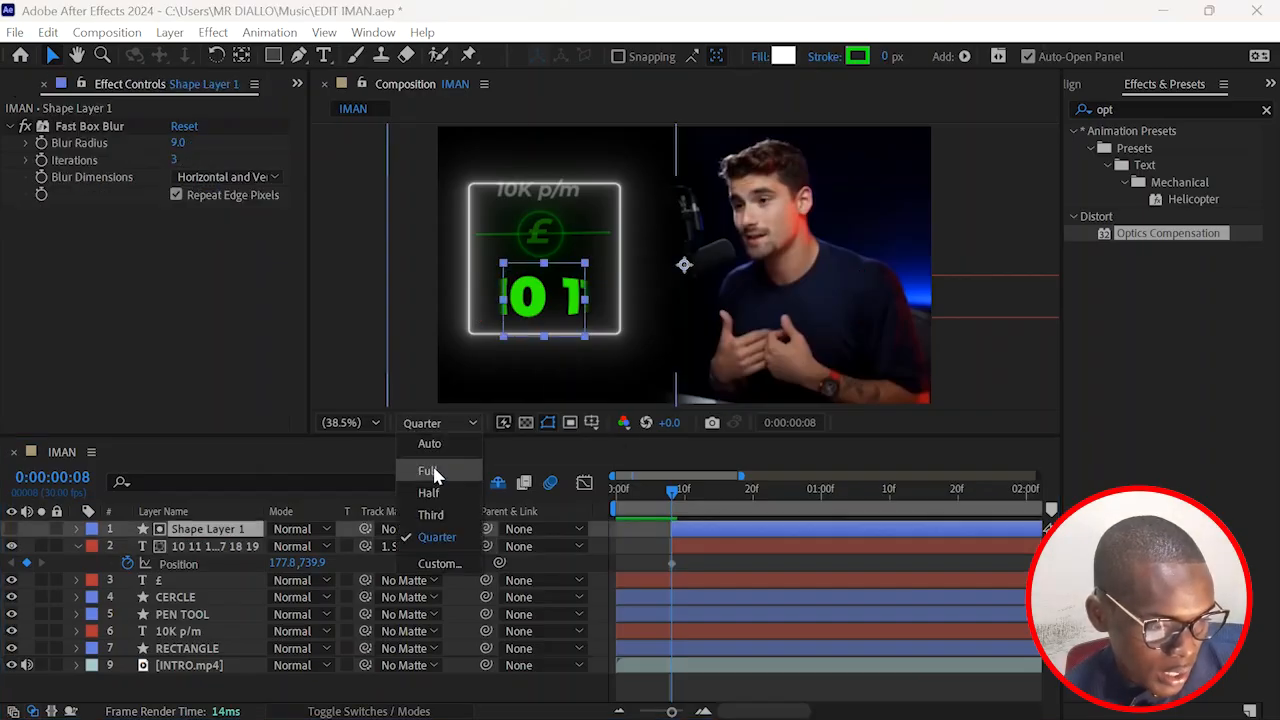
left_click(432, 466)
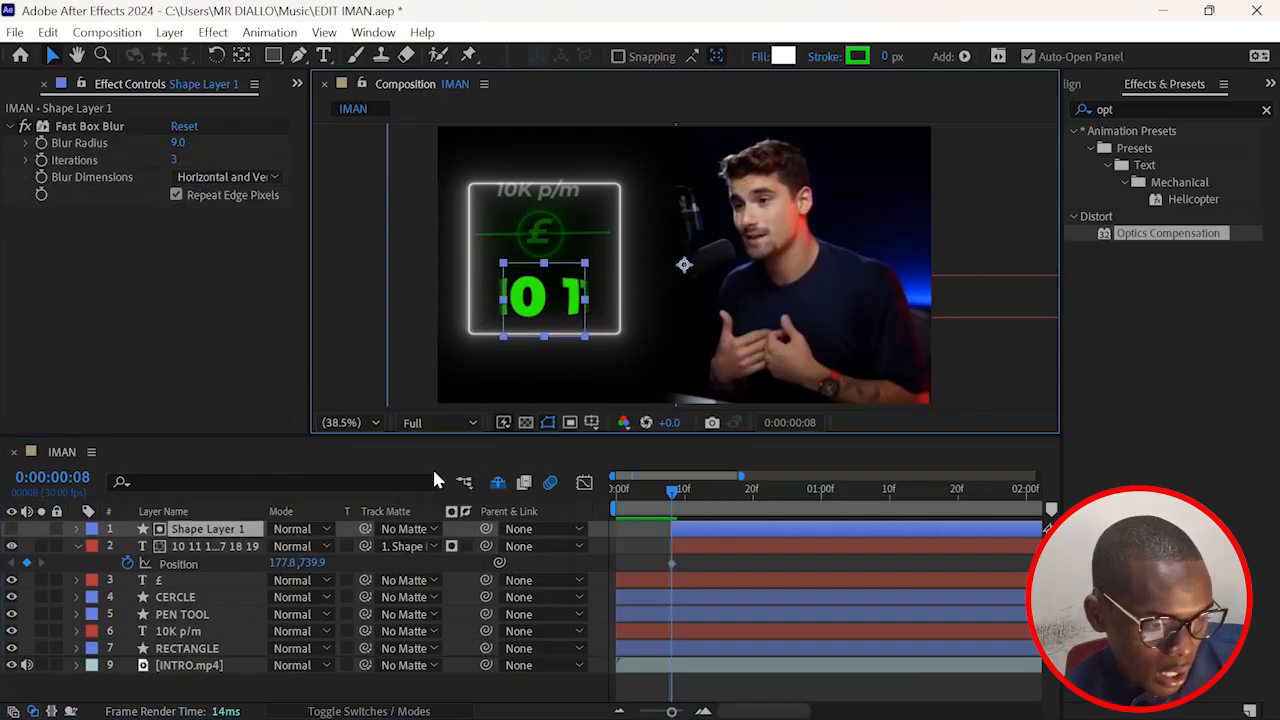
left_click(341, 422)
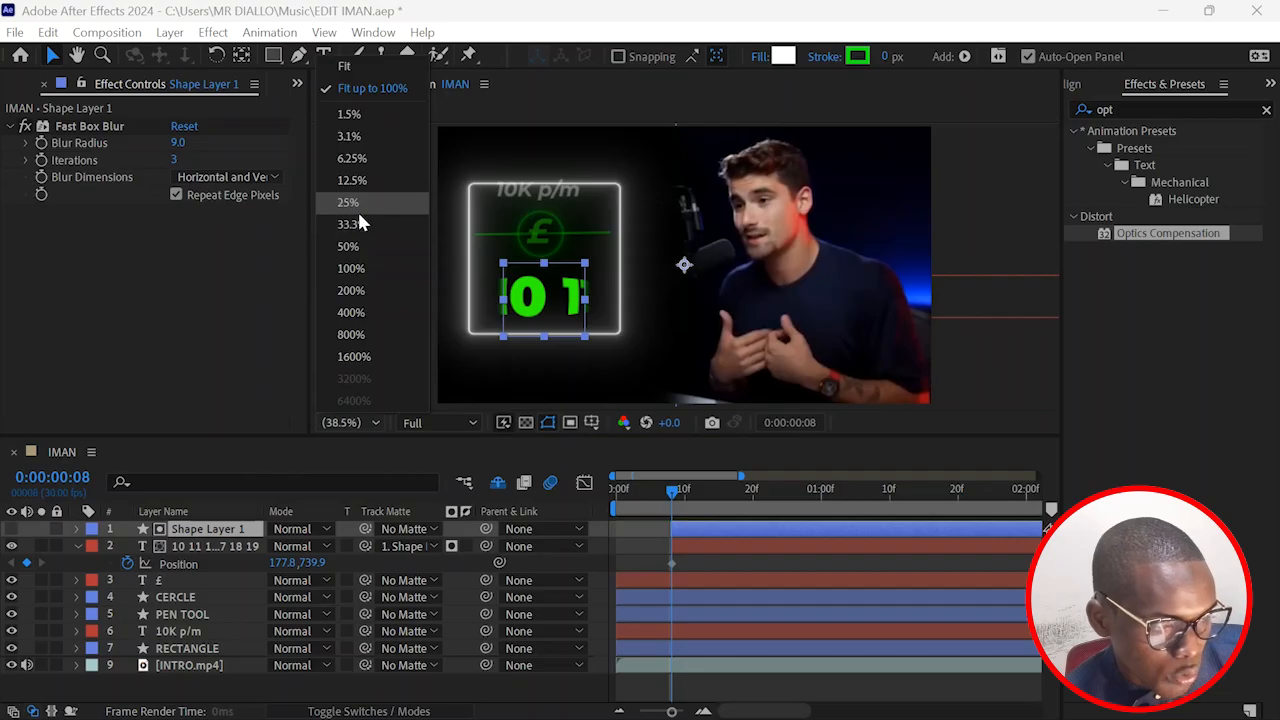
left_click(347, 246)
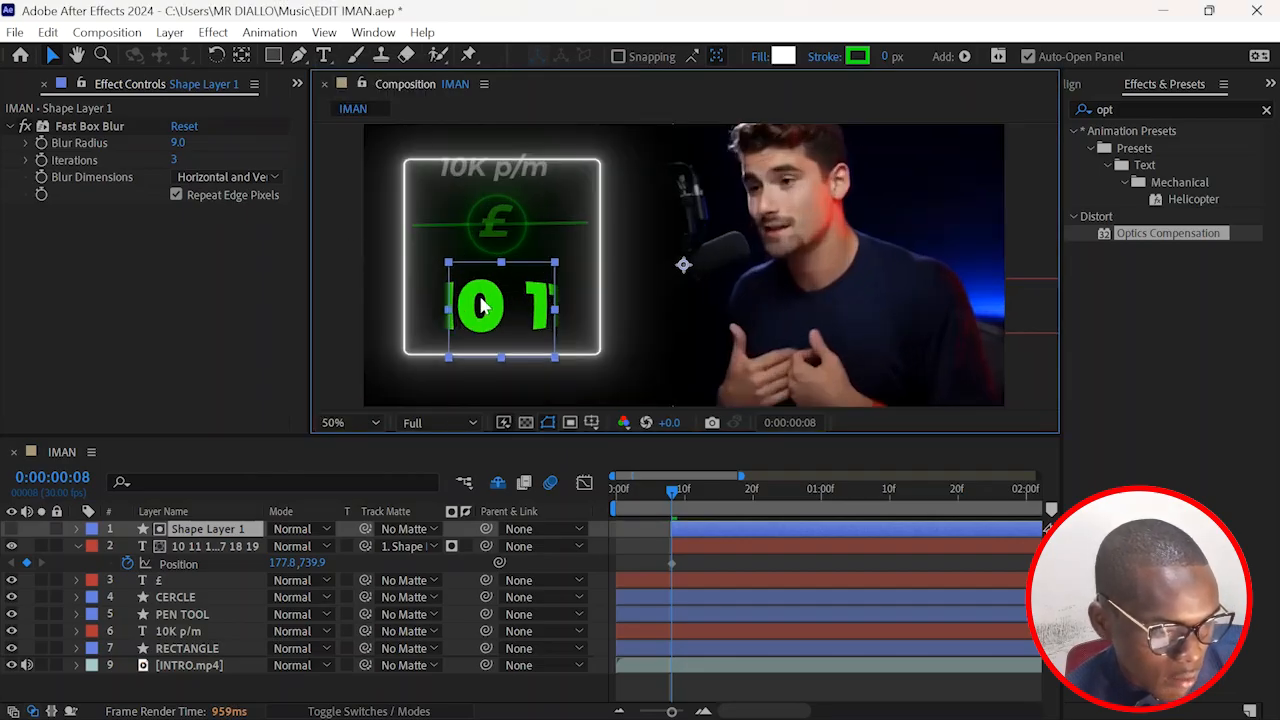
left_click(697, 567)
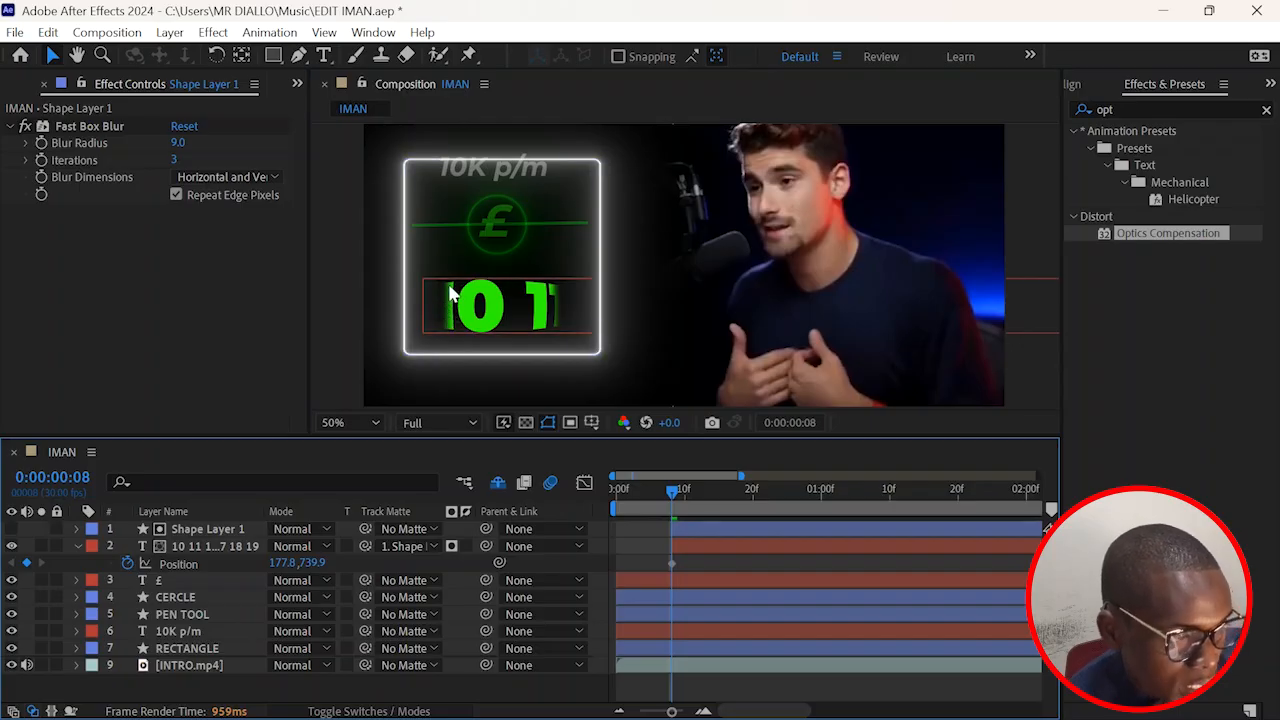
left_click(22, 130)
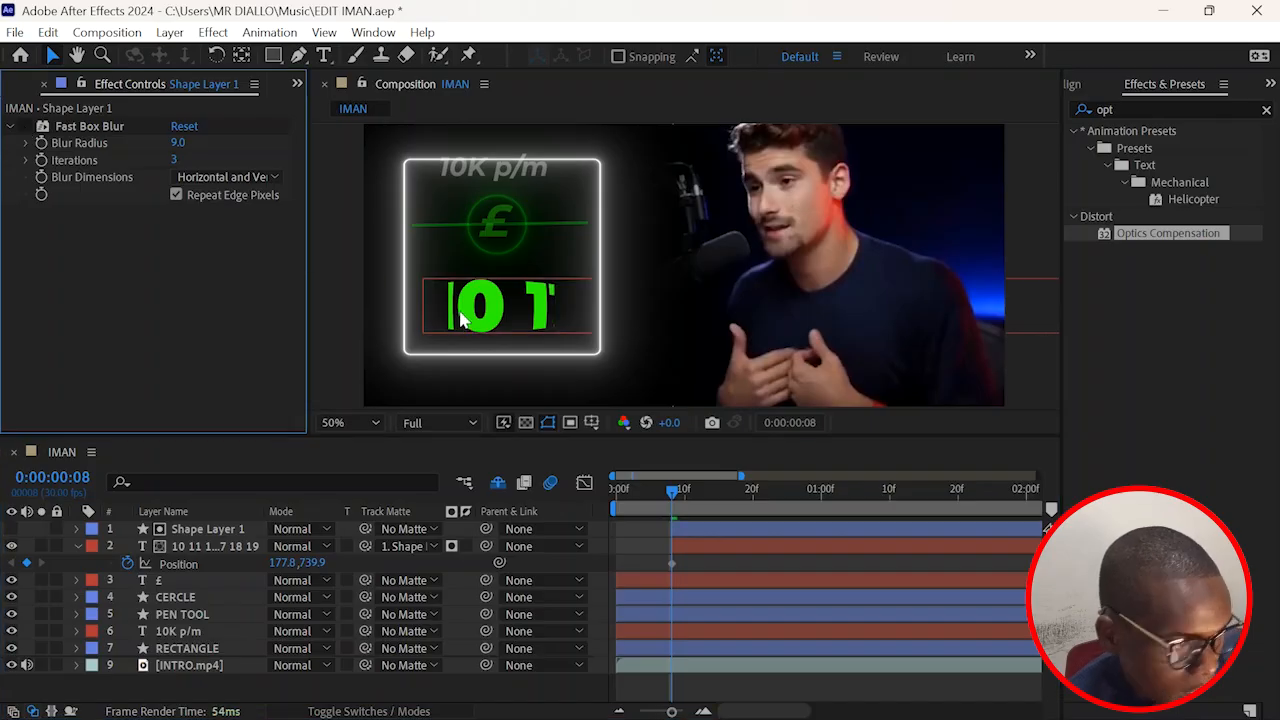
left_click(18, 127)
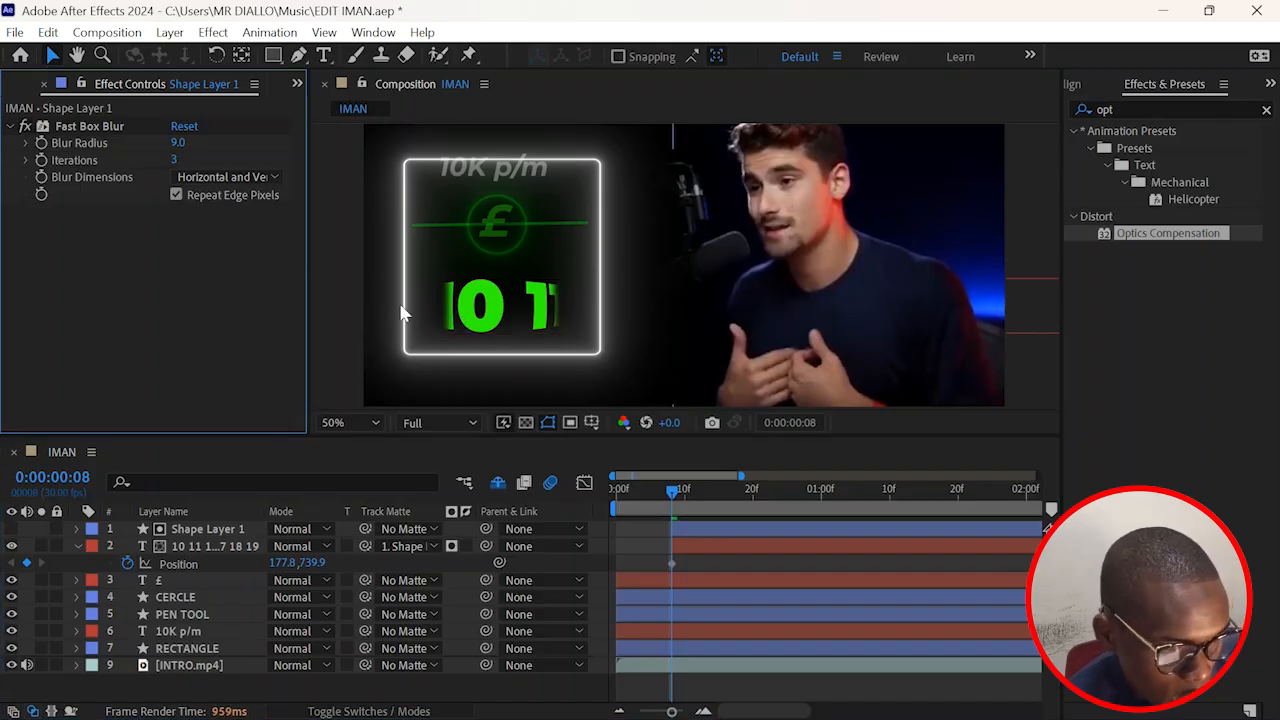
left_click(338, 423)
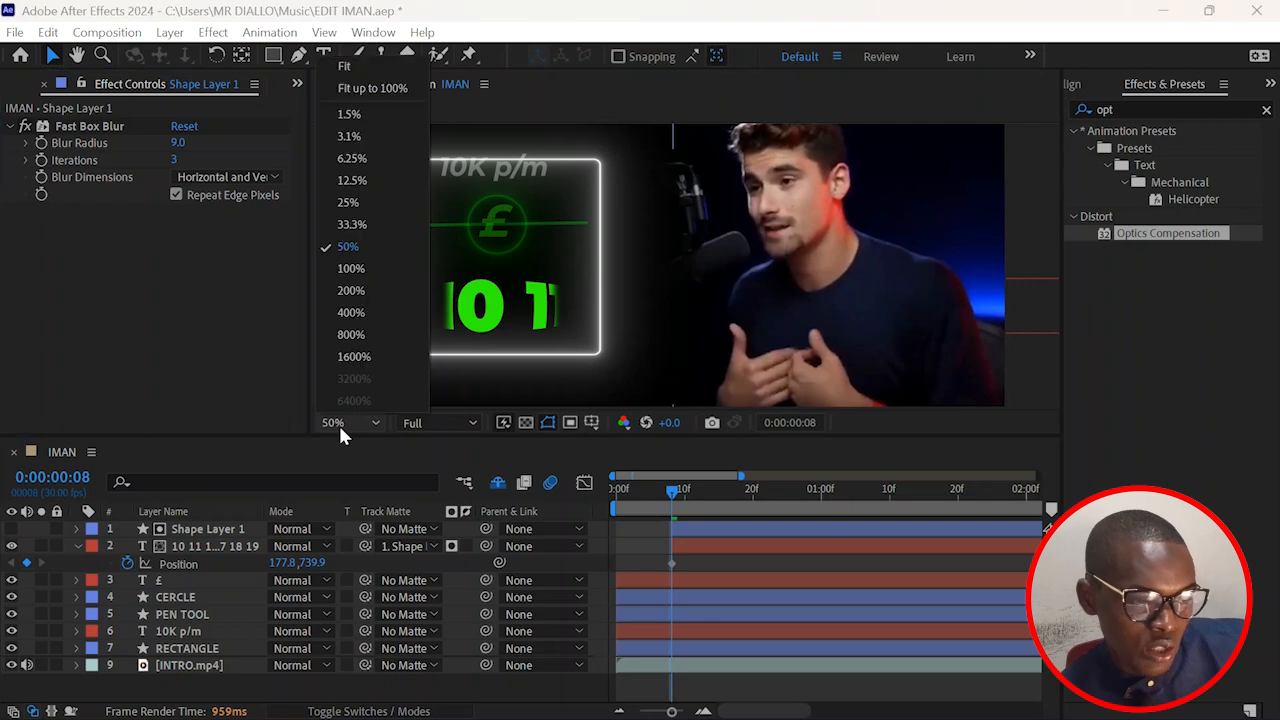
left_click(378, 86)
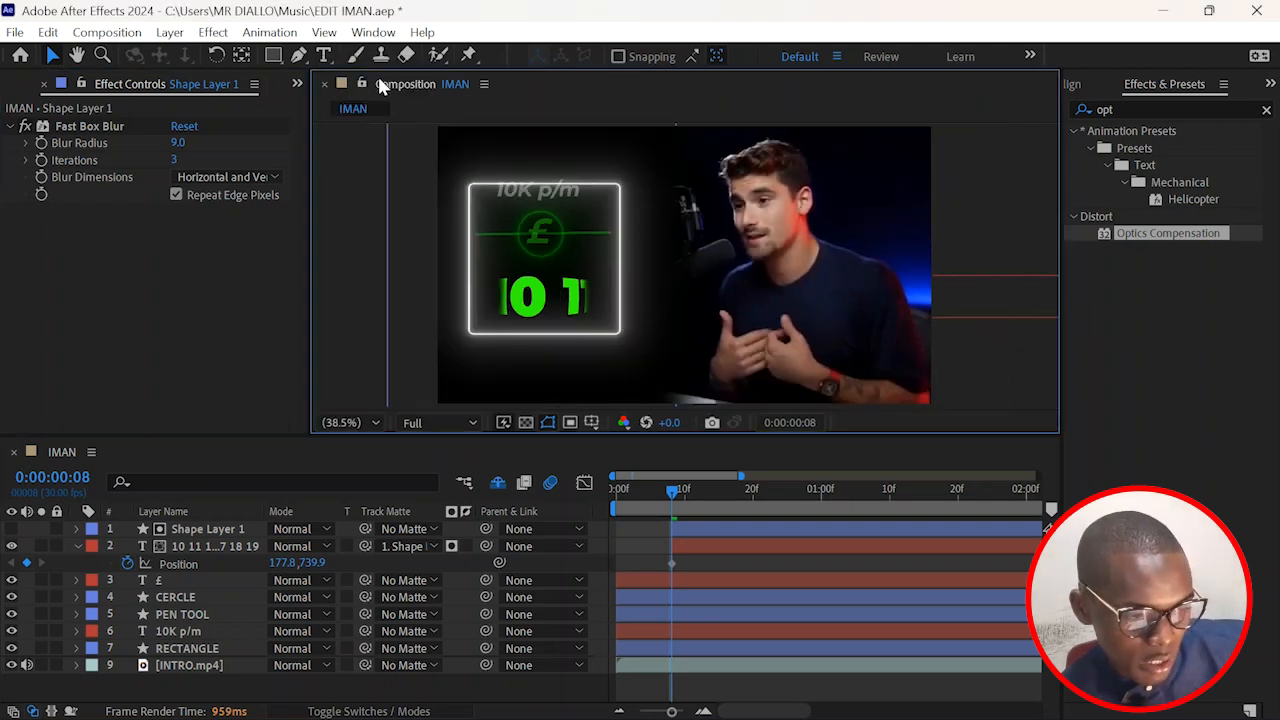
Step: Set the number text layer's X position to 270.8 at 0:00:00:08 and keyframe it to -1805.2 at 0:00:00:18
left_click(700, 544)
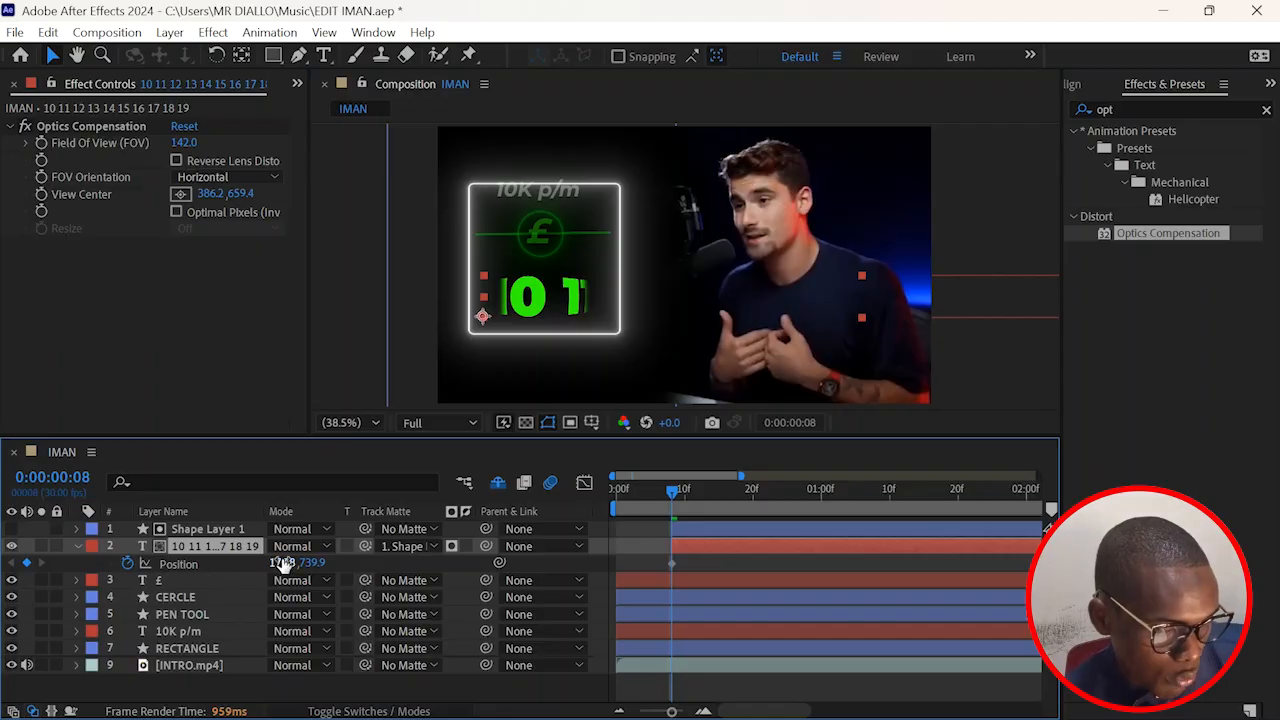
left_click_drag(282, 562, 400, 588)
left_click(737, 496)
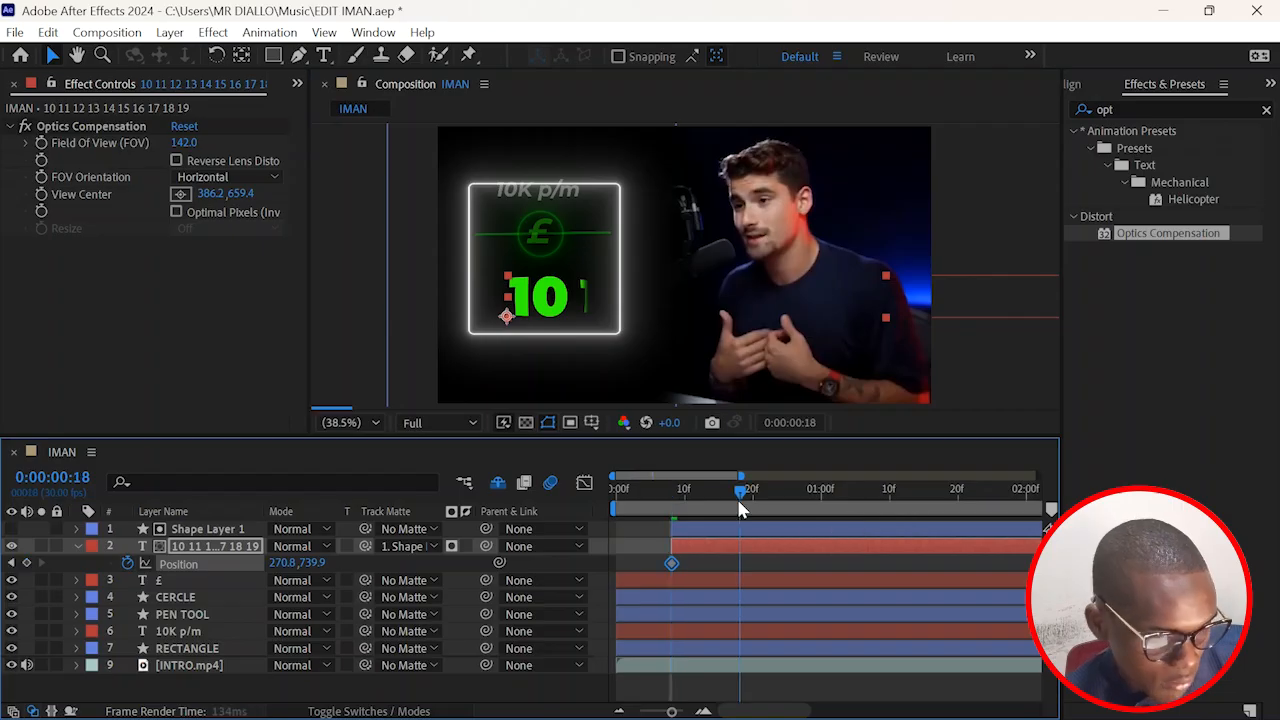
left_click_drag(283, 562, 229, 609)
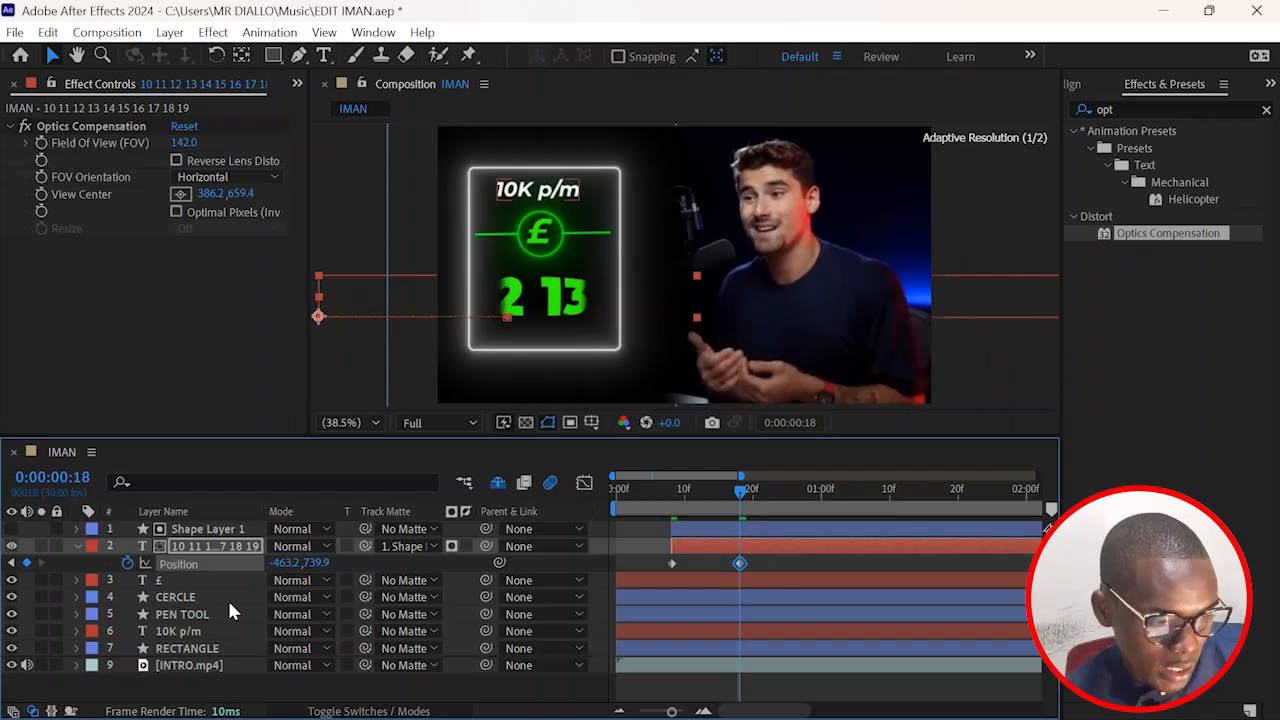
mouse_move(288, 570)
left_mouse_down()
mouse_move(258, 572)
mouse_move(313, 575)
left_mouse_up()
left_click_drag(4, 666, 3, 680)
left_click_drag(292, 568, 203, 596)
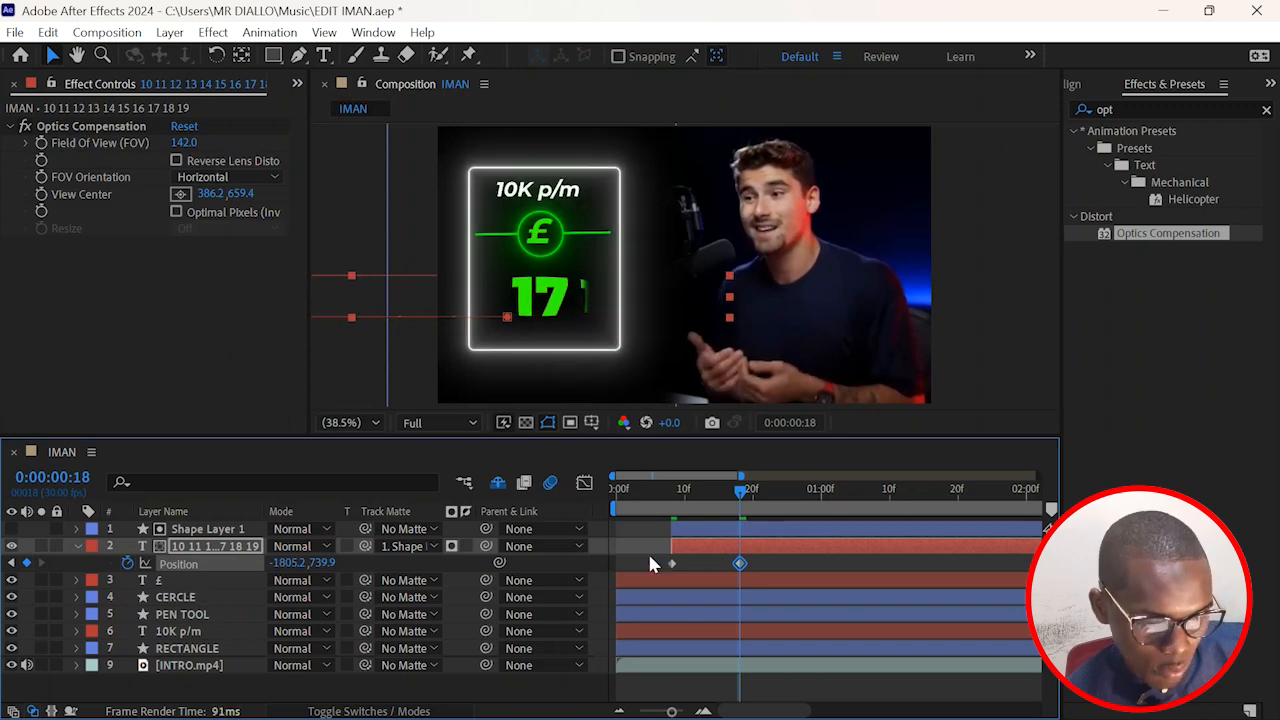
Step: Apply Easy Ease to both Position keyframes of the number text layer and reshape the speed graph to peak early with a slow finish
left_click_drag(645, 551, 770, 577)
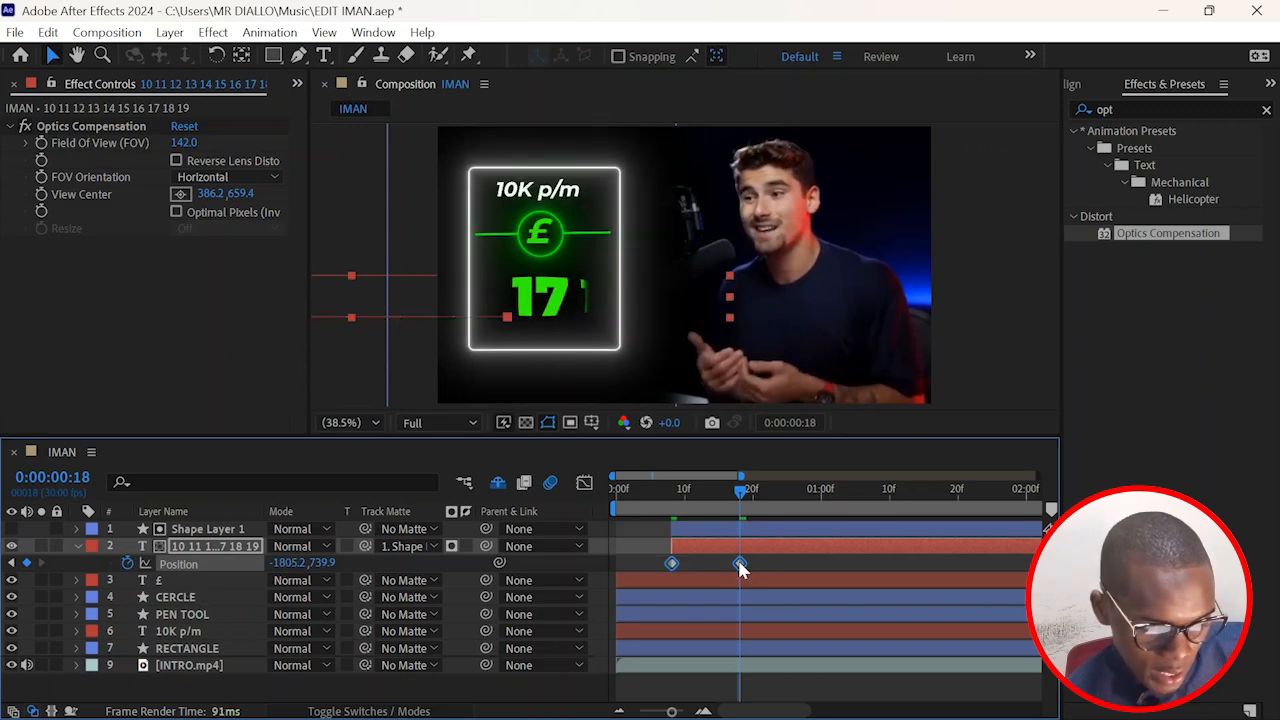
right_click(740, 564)
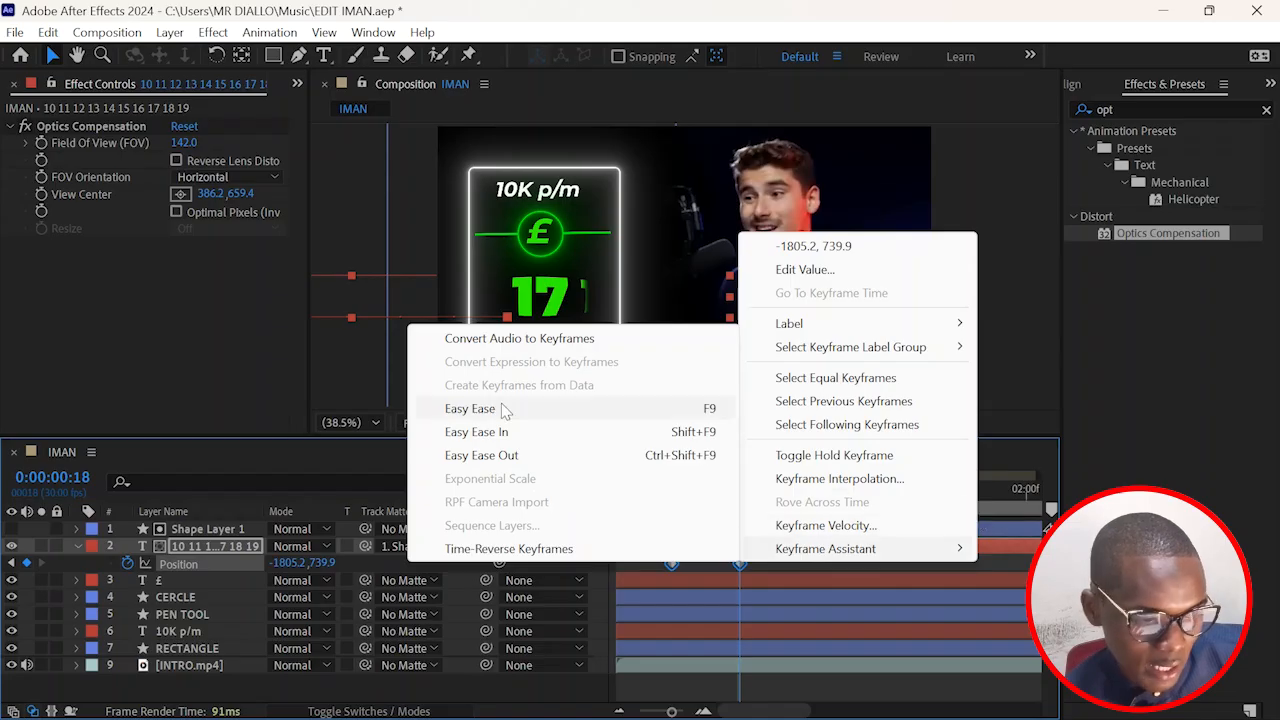
left_click(491, 409)
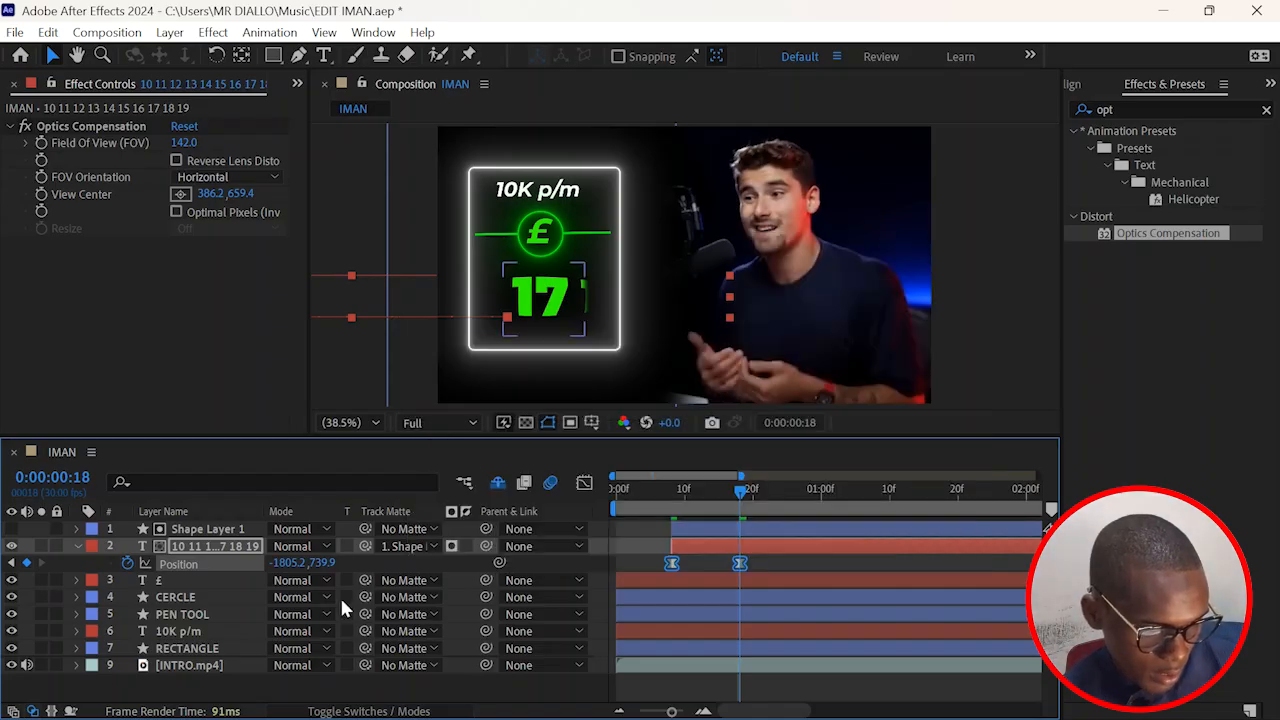
left_click(369, 711)
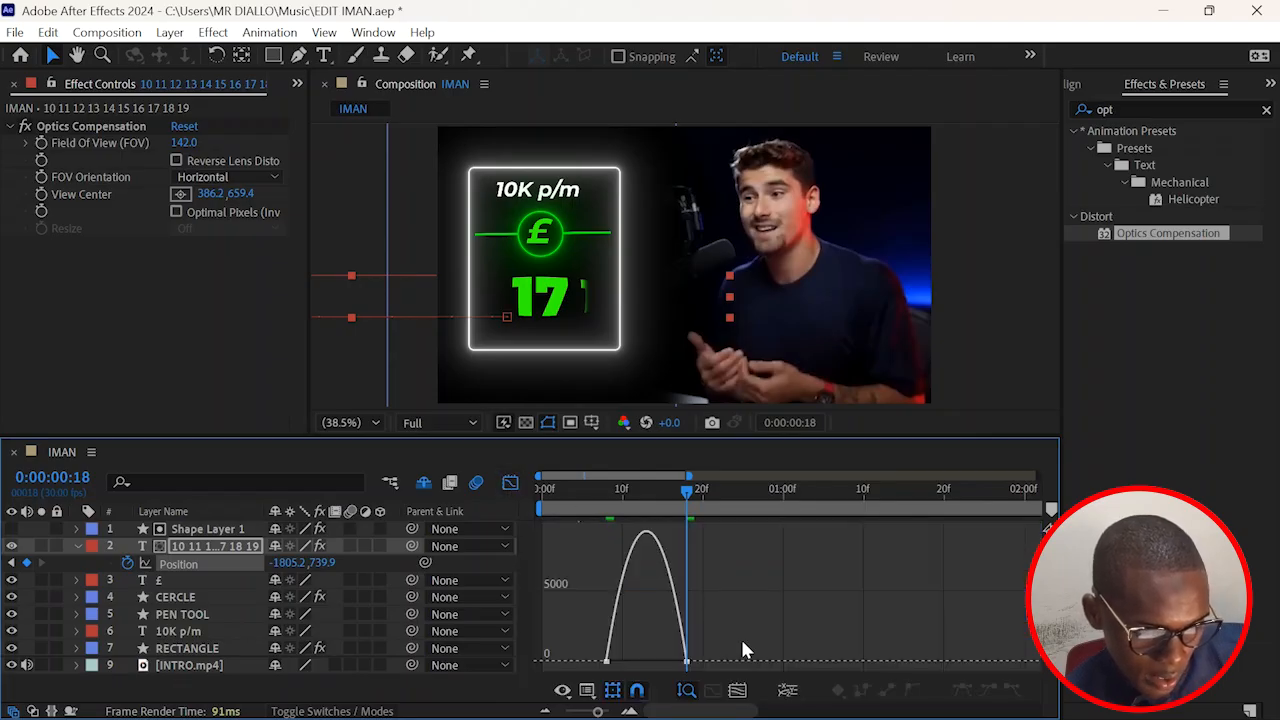
left_click_drag(740, 638, 653, 661)
Step: Set the preview resolution to Quarter and play the number animation from the beginning of the composition
left_click(433, 422)
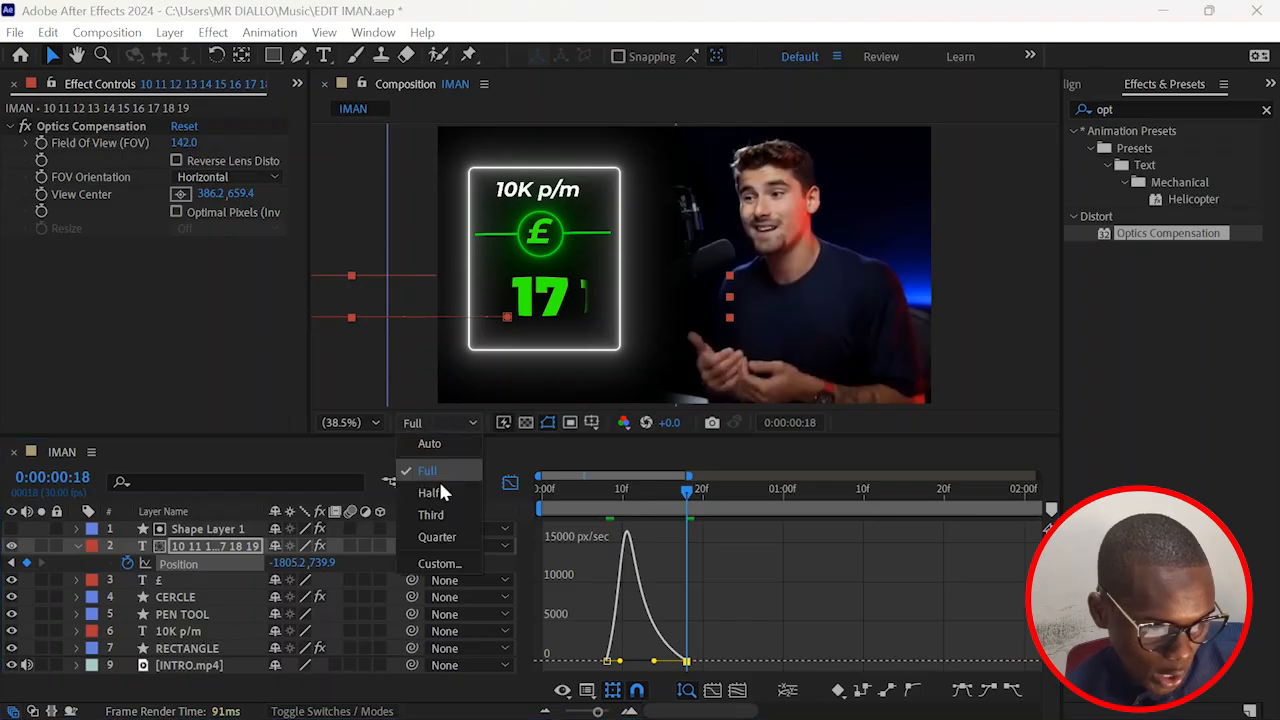
left_click(436, 536)
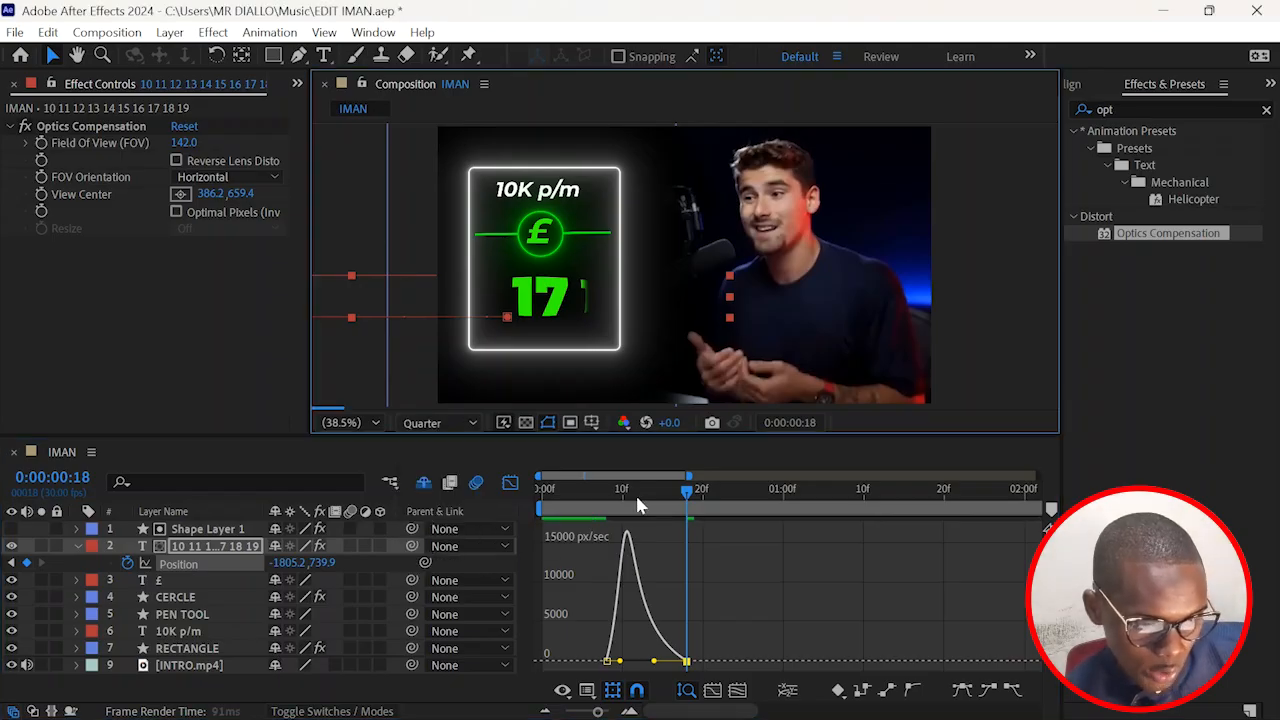
left_click_drag(557, 493, 534, 503)
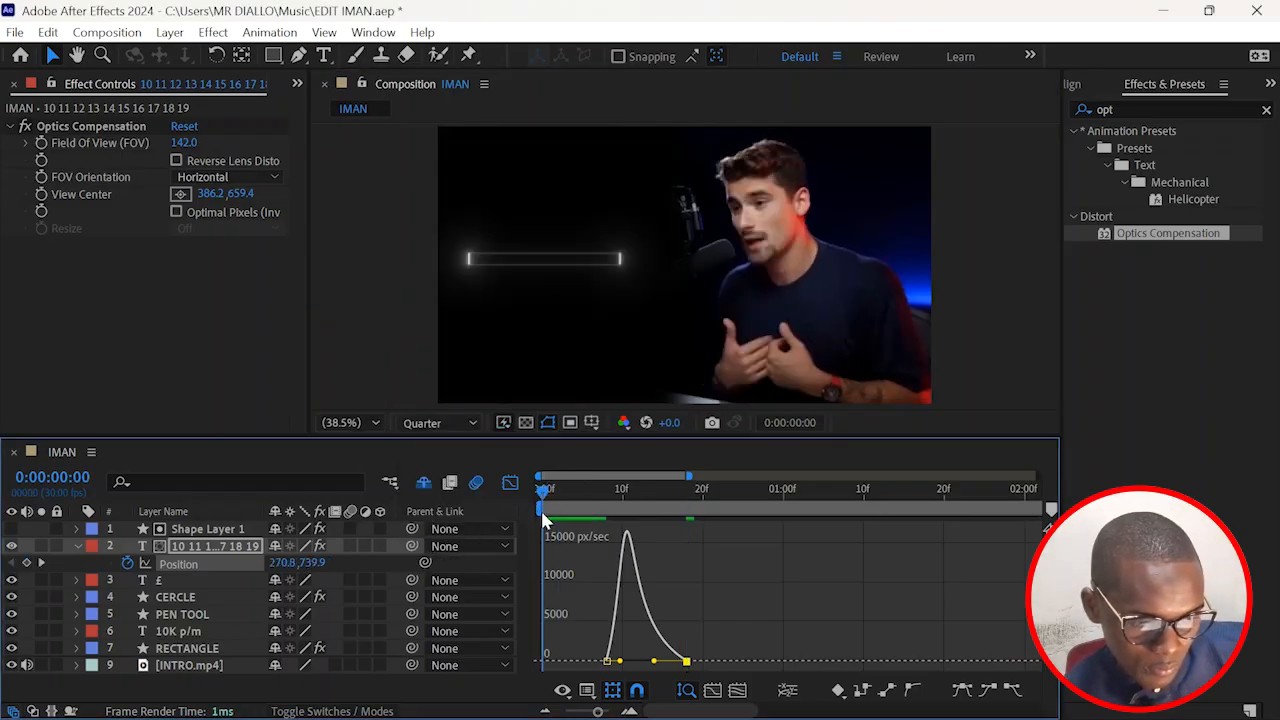
key("space")
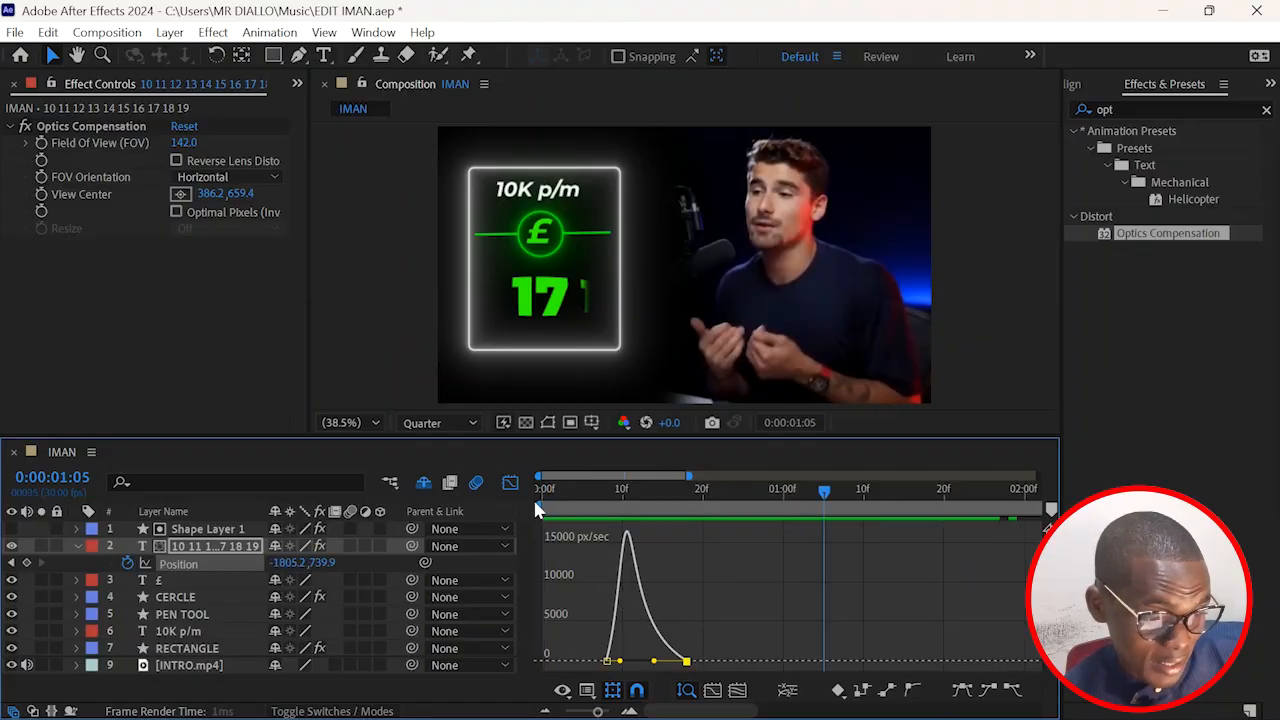
Step: Move the number text layer's last Position keyframe to about 0:00:01:11 and play the scroll from the beginning
left_click(510, 484)
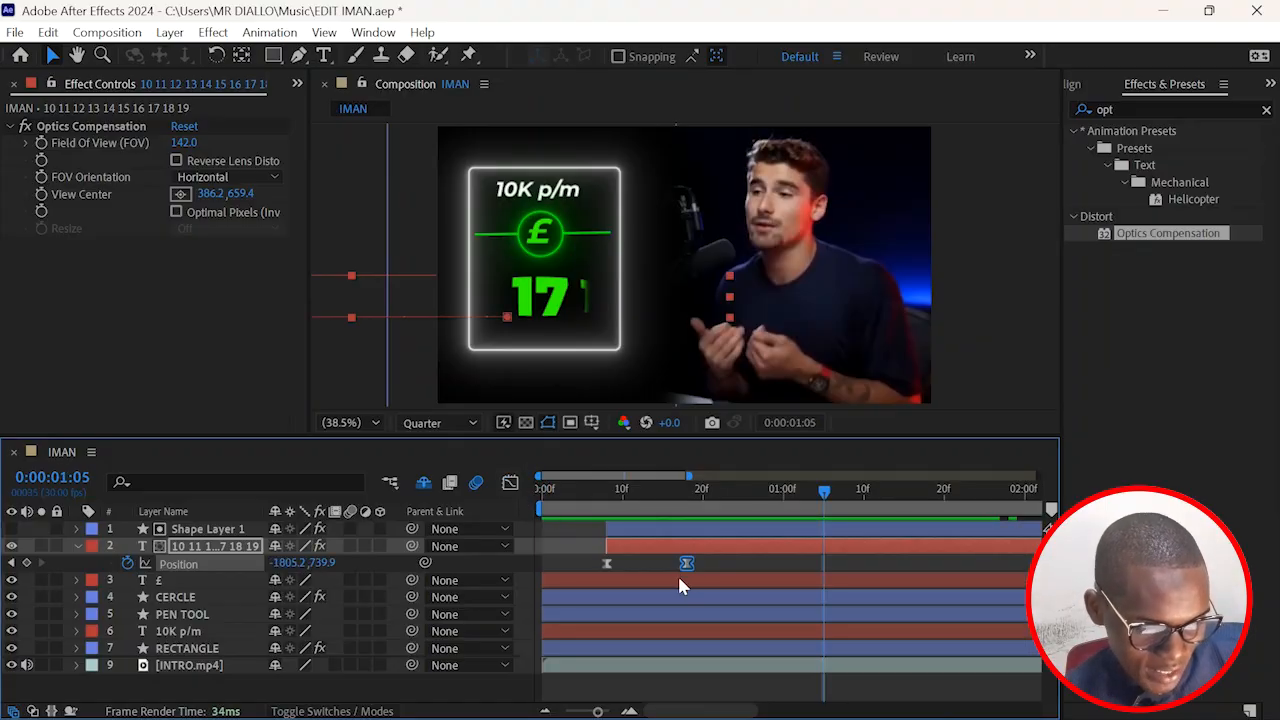
left_click(545, 711)
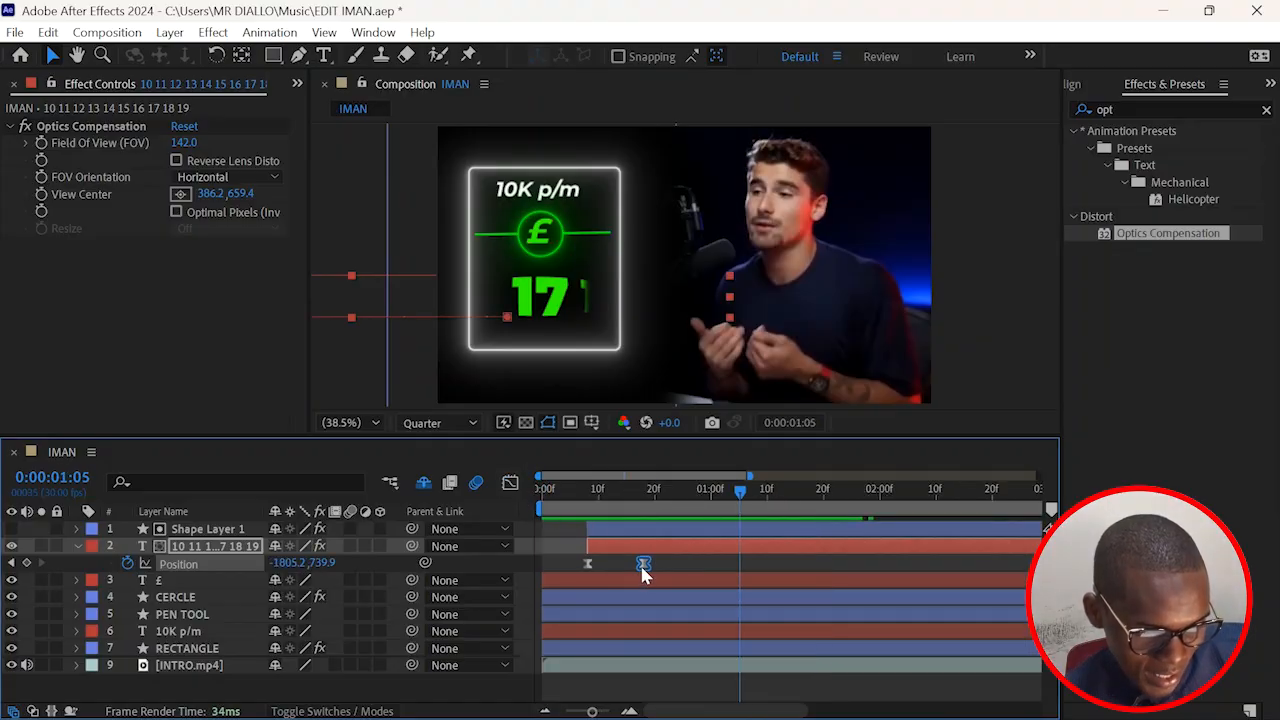
left_click_drag(756, 564, 772, 570)
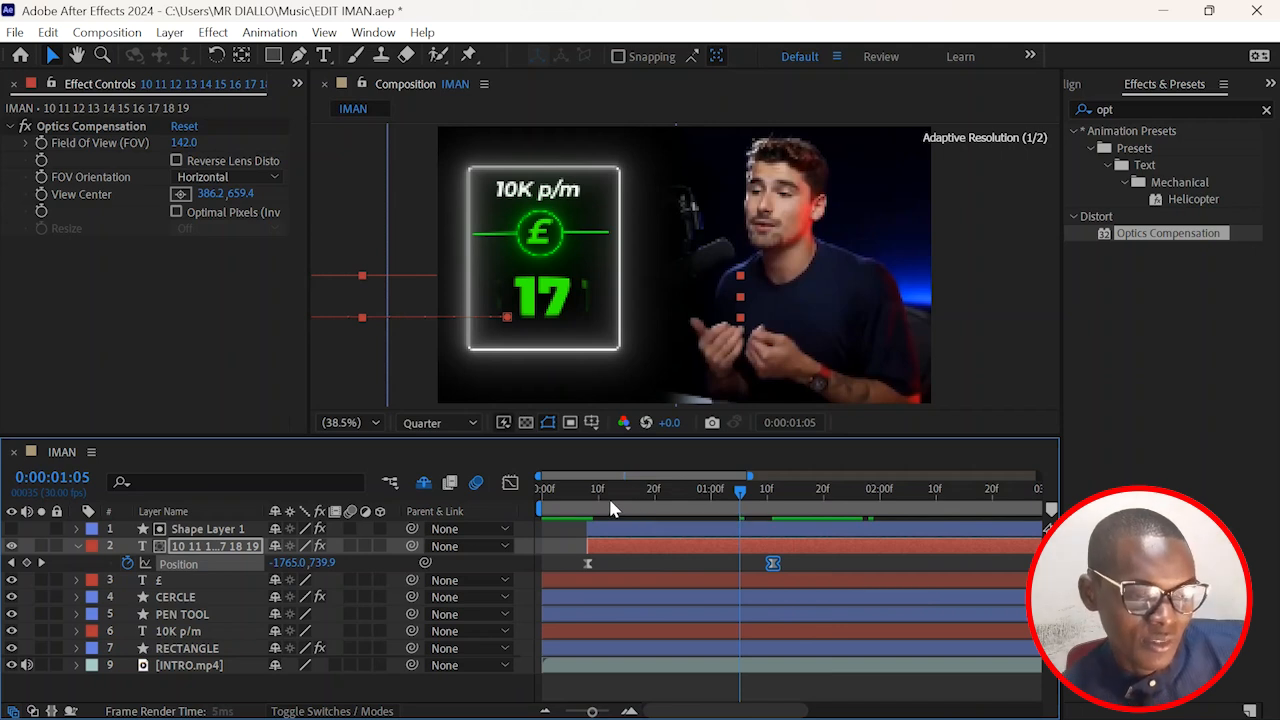
left_click_drag(609, 496, 509, 508)
key("space")
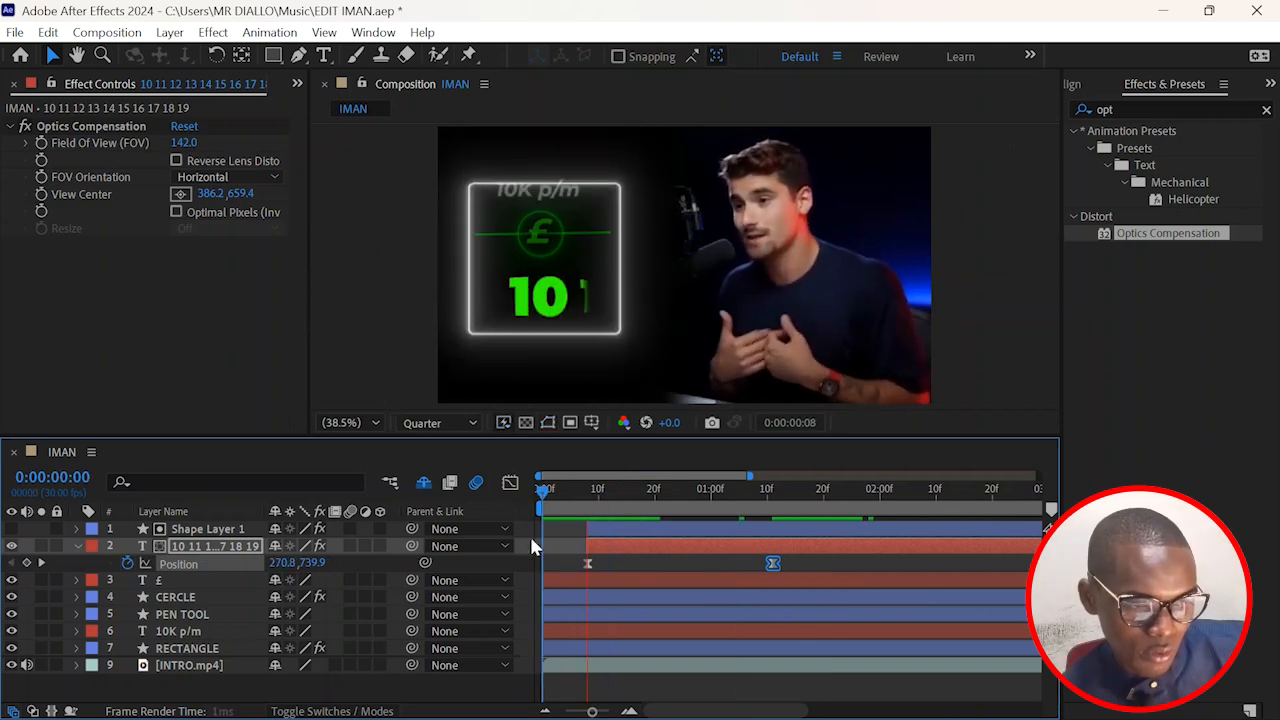
key("space")
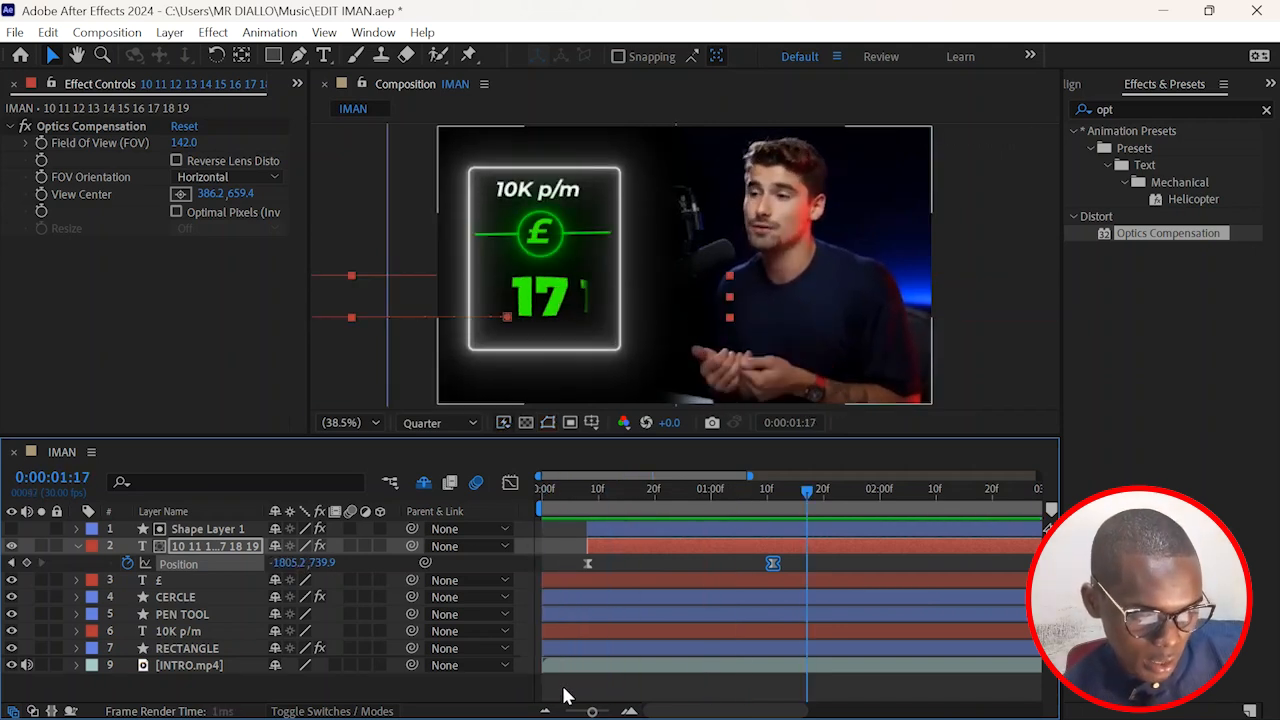
Step: Extend the number scroll by moving its last Position keyframe to about 0:00:02:08, and play it from the beginning
left_click(545, 711)
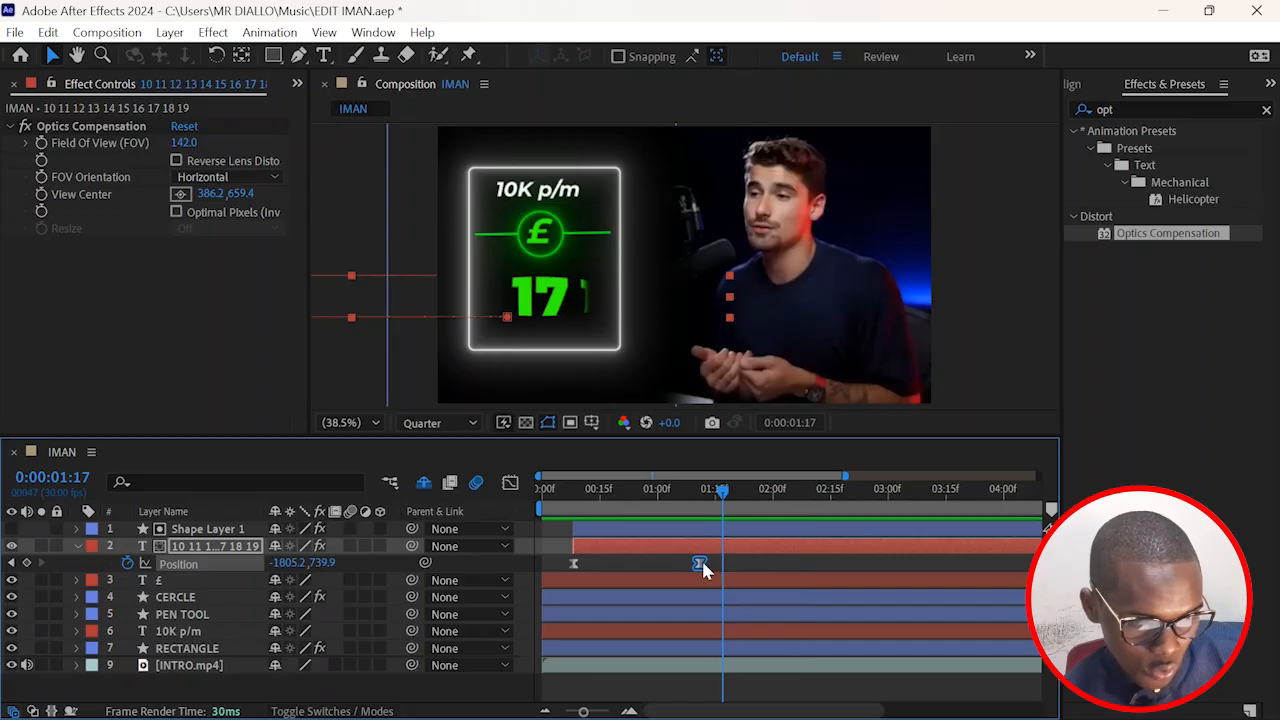
left_click_drag(700, 565, 803, 565)
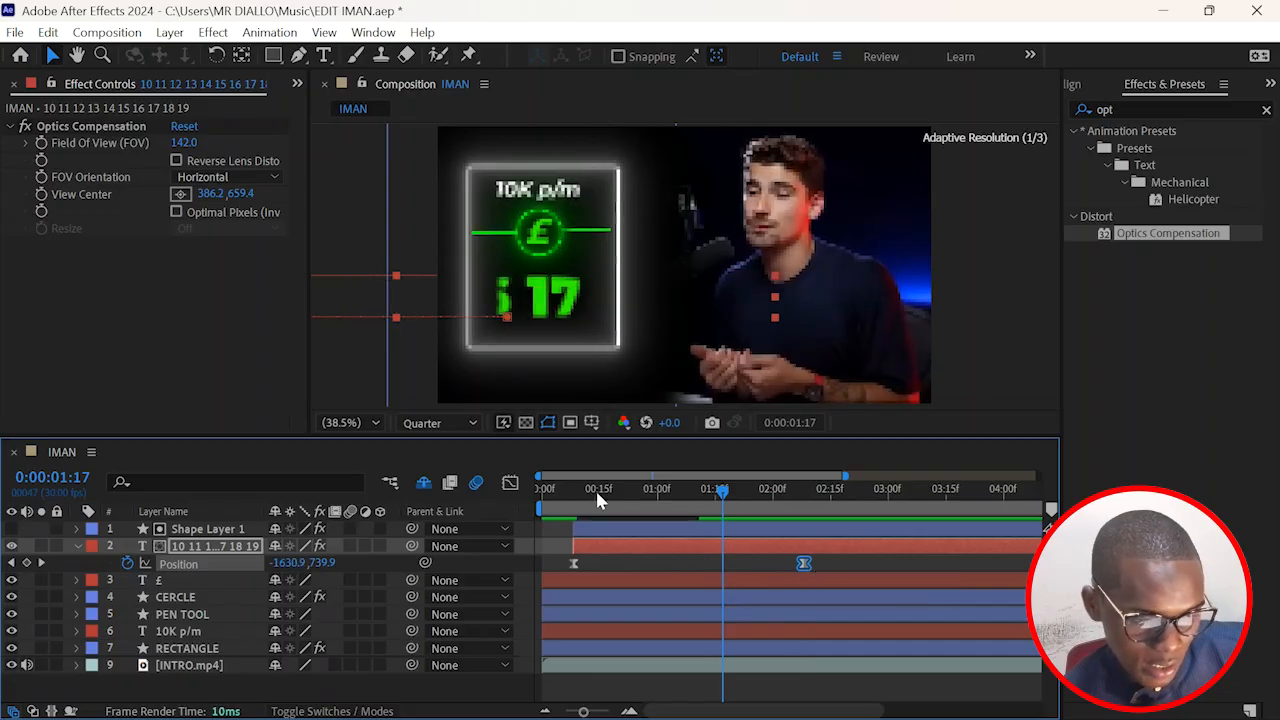
left_click(536, 500)
key("space")
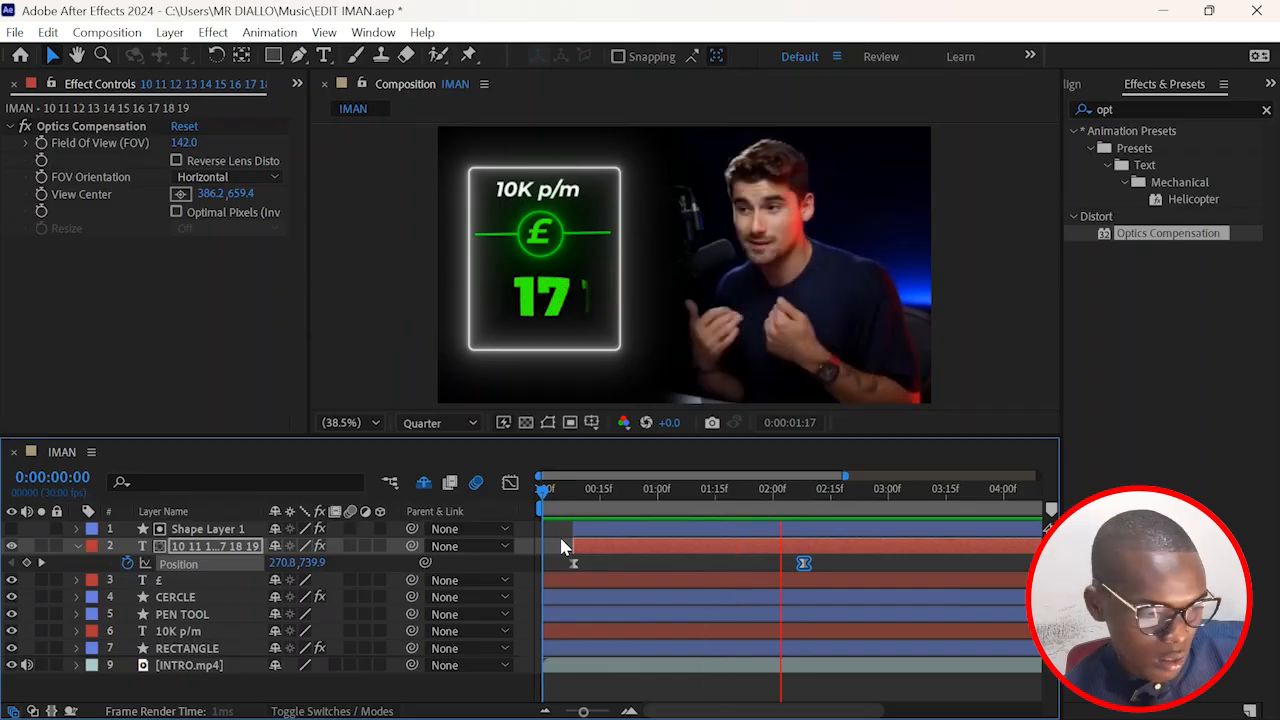
Step: Lengthen the first Position keyframe's outgoing influence in the number layer's speed graph for a softer start, and preview the scroll
left_click(510, 482)
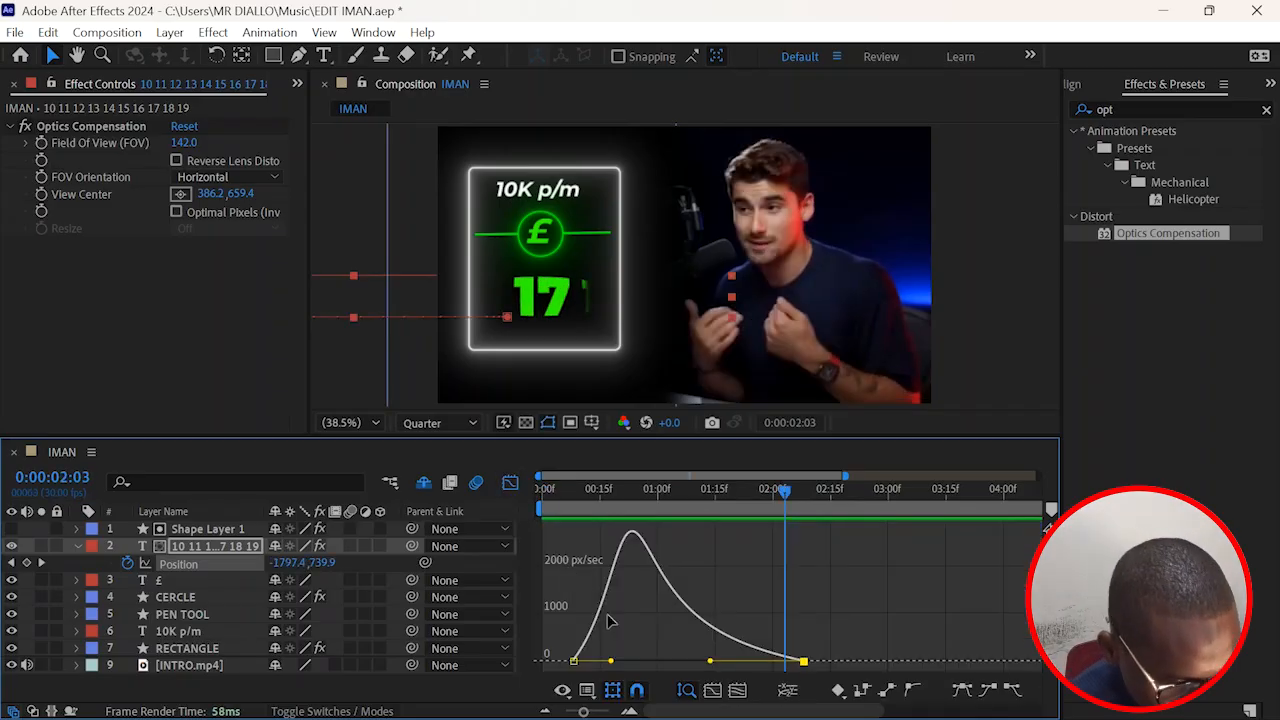
left_click_drag(617, 663, 623, 661)
left_click(539, 494)
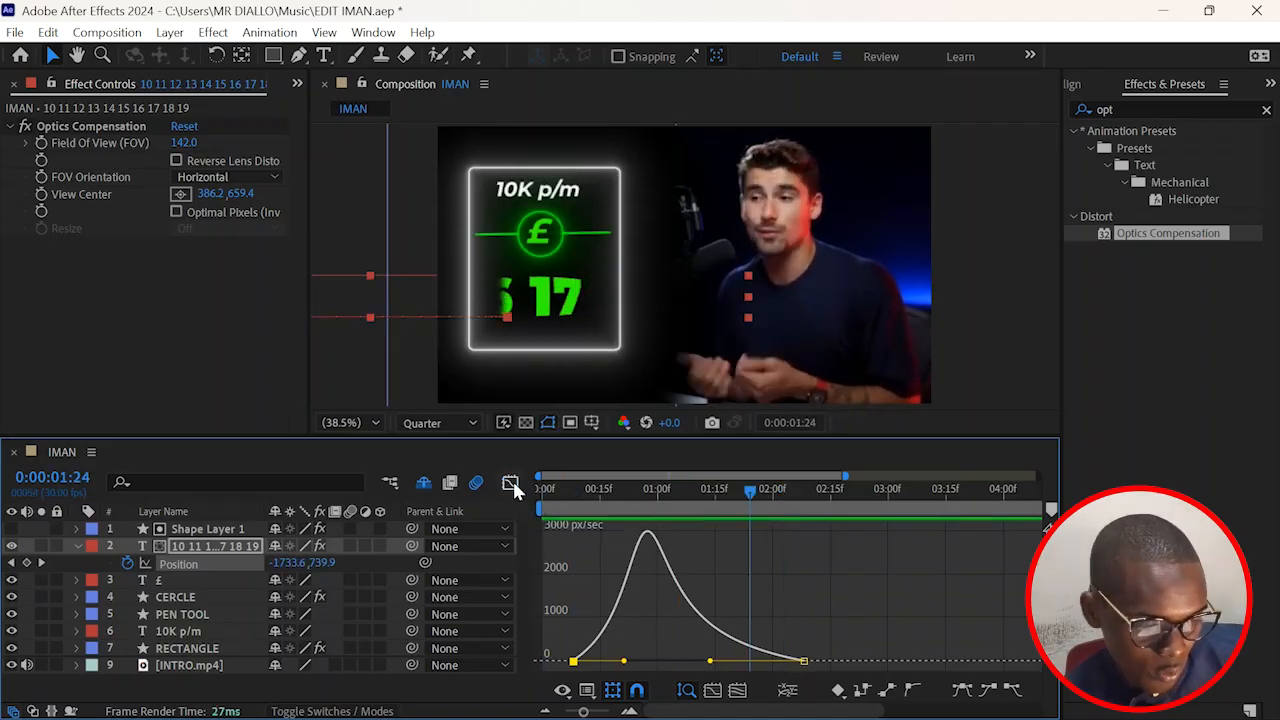
left_click(510, 483)
left_click_drag(546, 499, 534, 503)
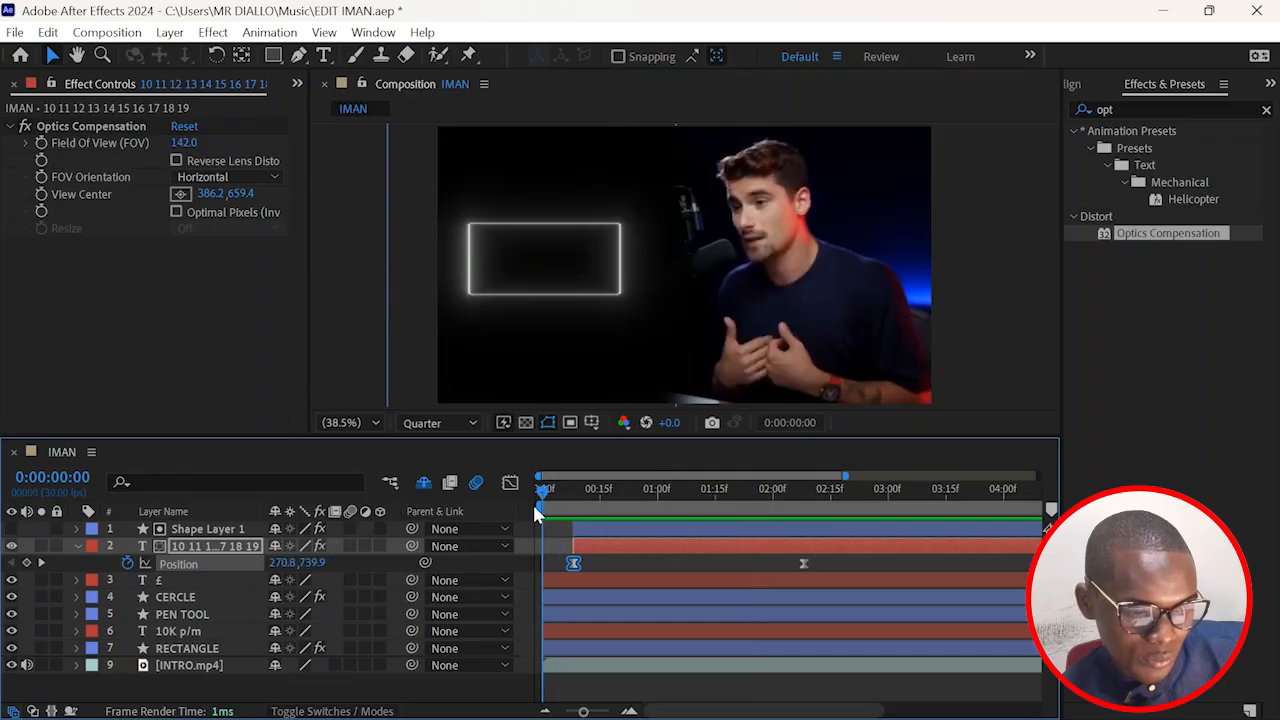
key("space")
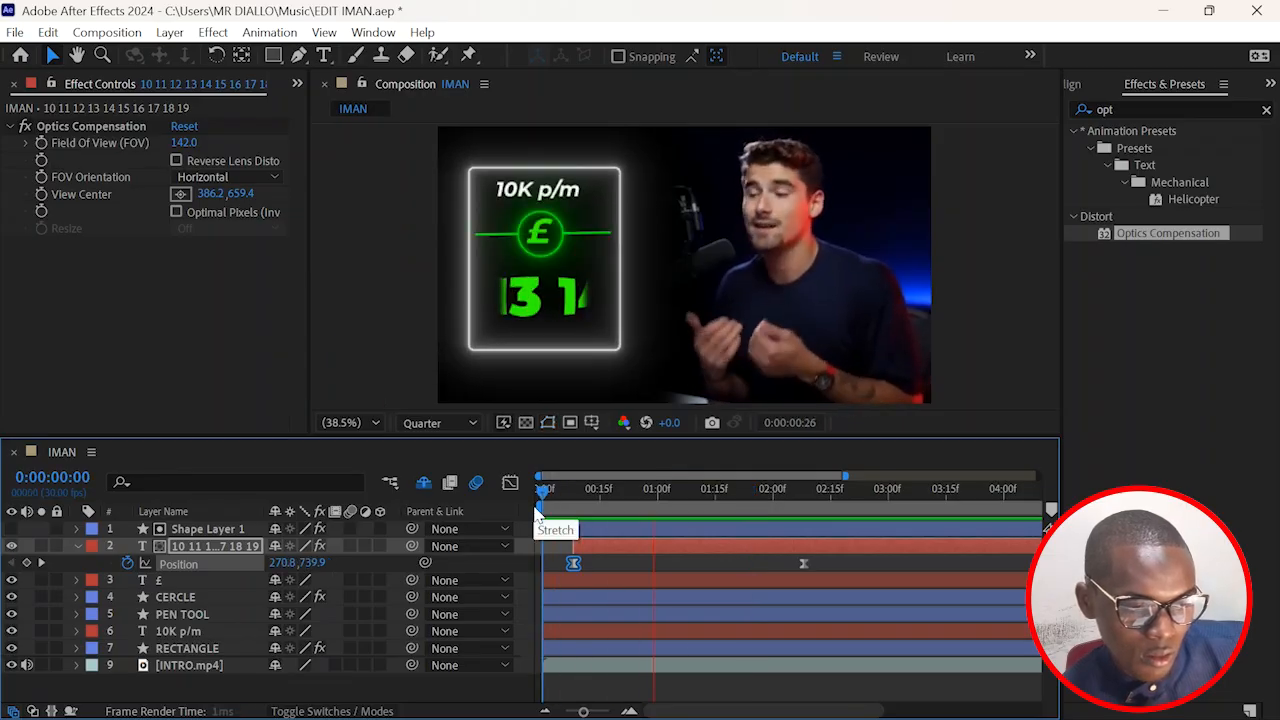
key("space")
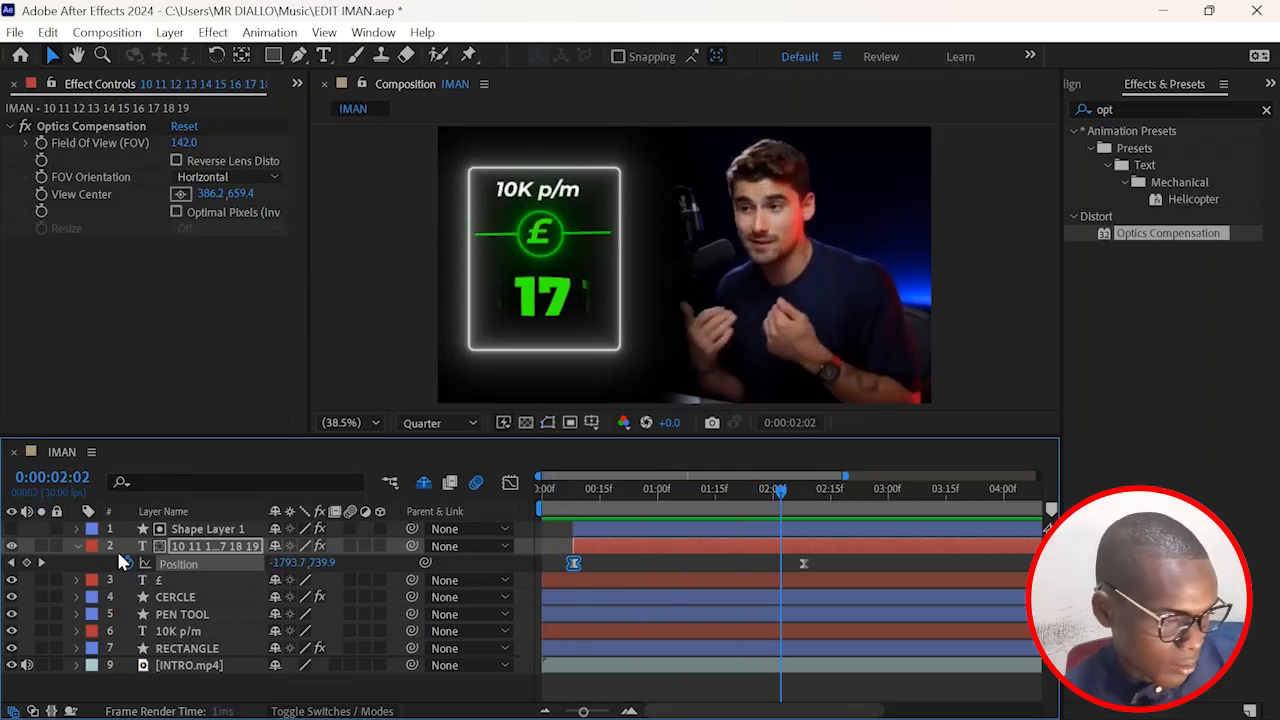
Step: Collapse the number layer's properties, enable motion blur on layers 1 to 7, and go to 0:00:00:20 to check it
key("u")
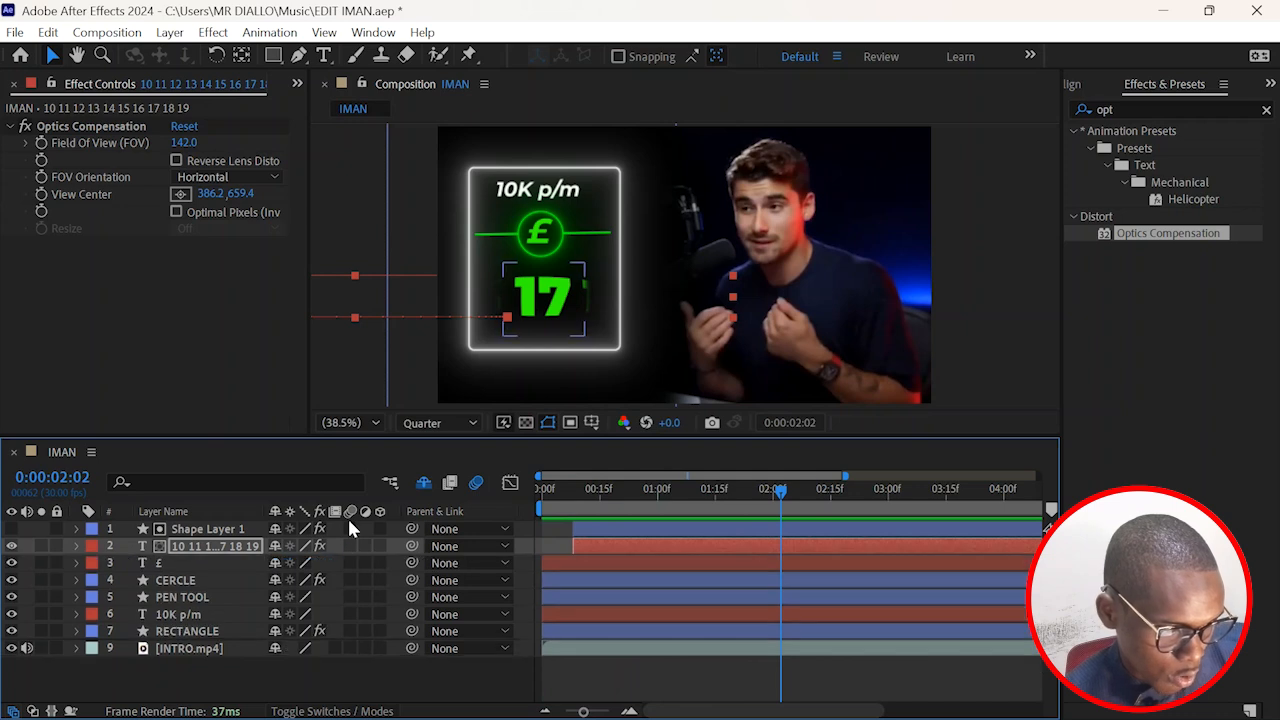
left_click_drag(350, 529, 352, 558)
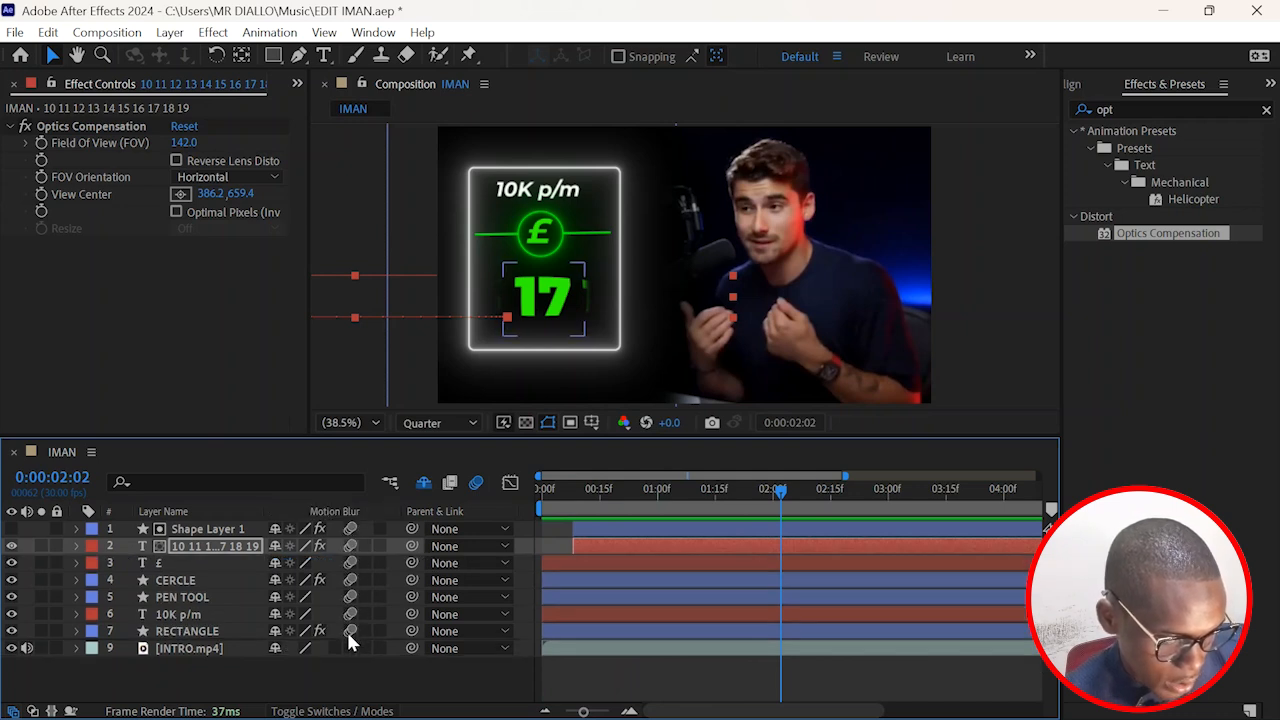
left_click(617, 490)
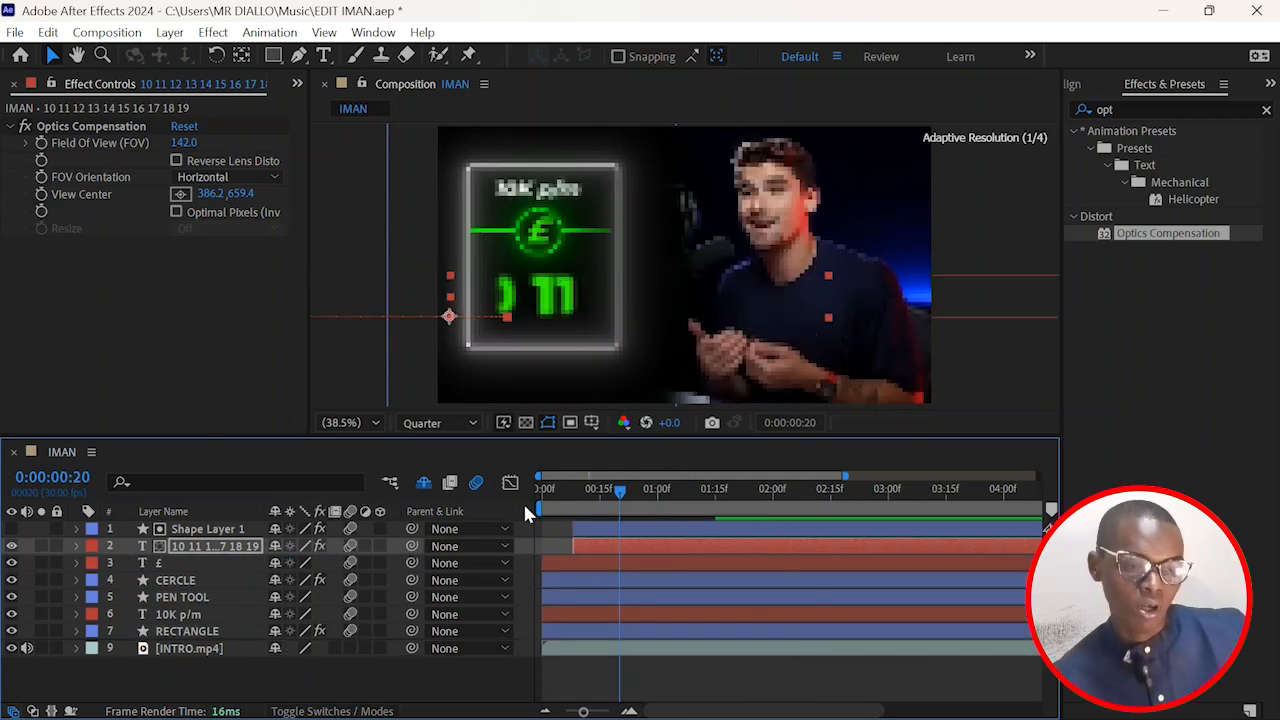
Step: Replay the composition several times from the beginning to examine the number scroll with motion blur
key("Home")
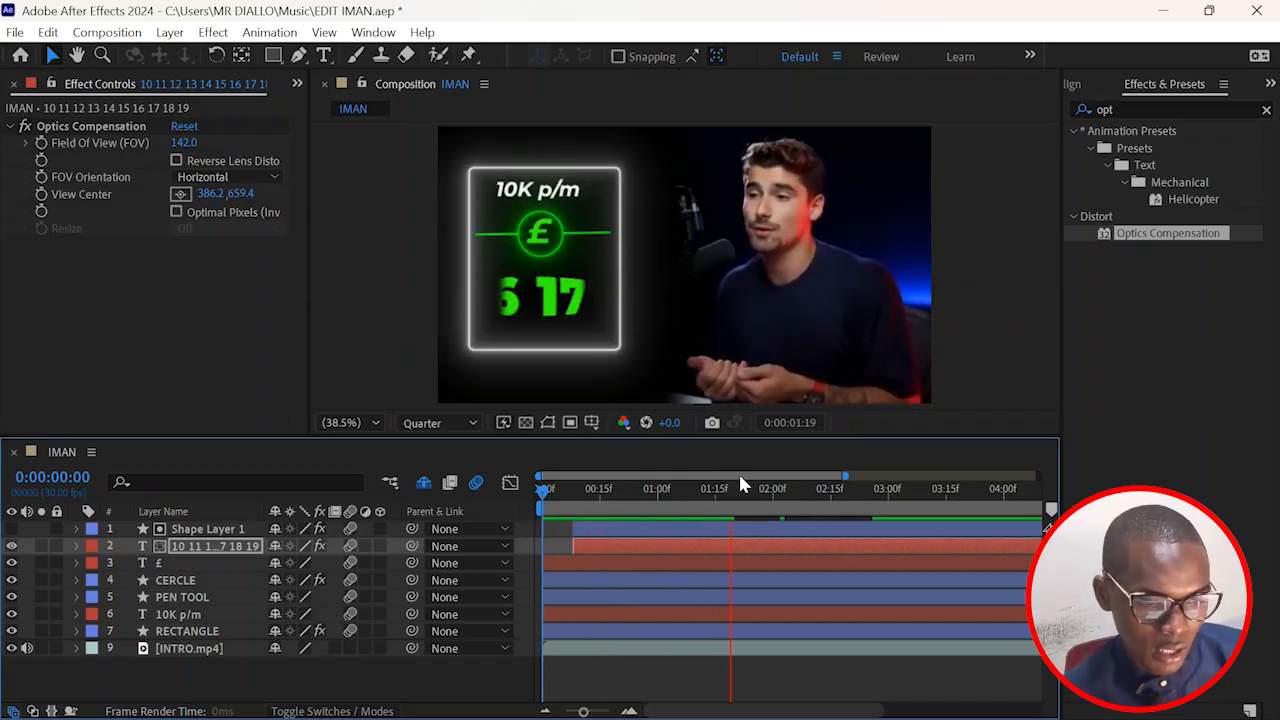
key("space")
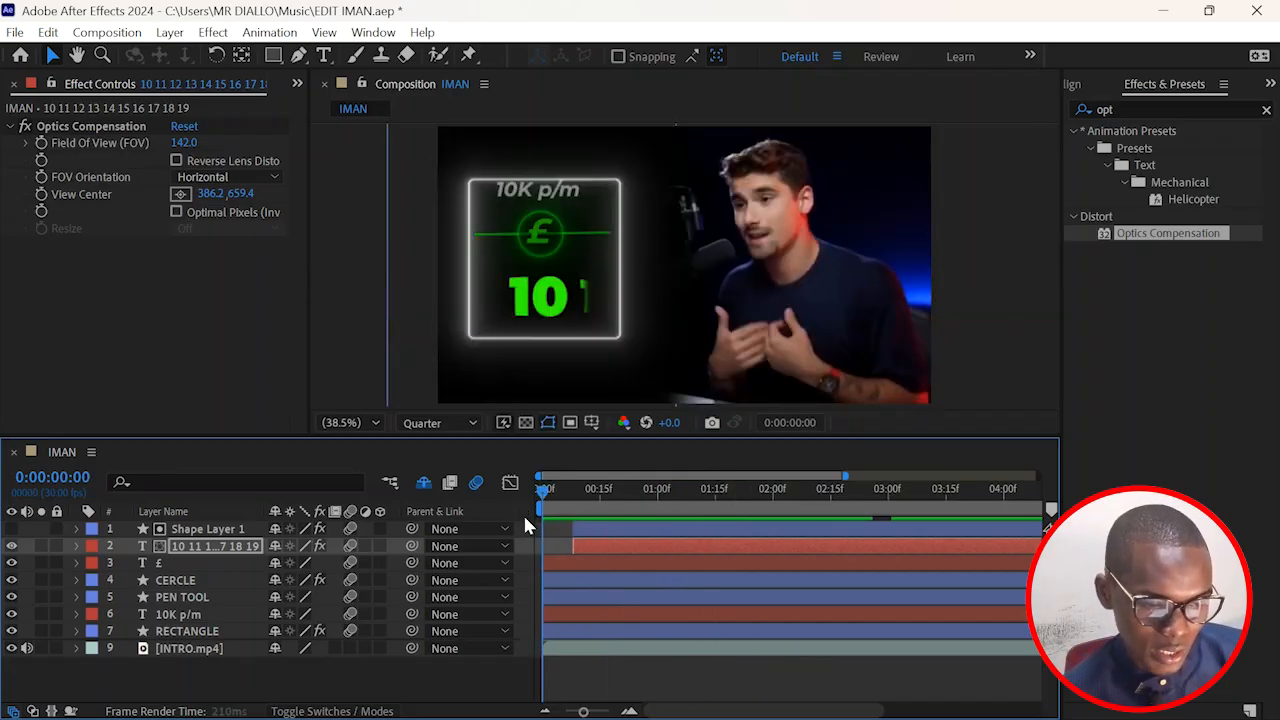
key("space")
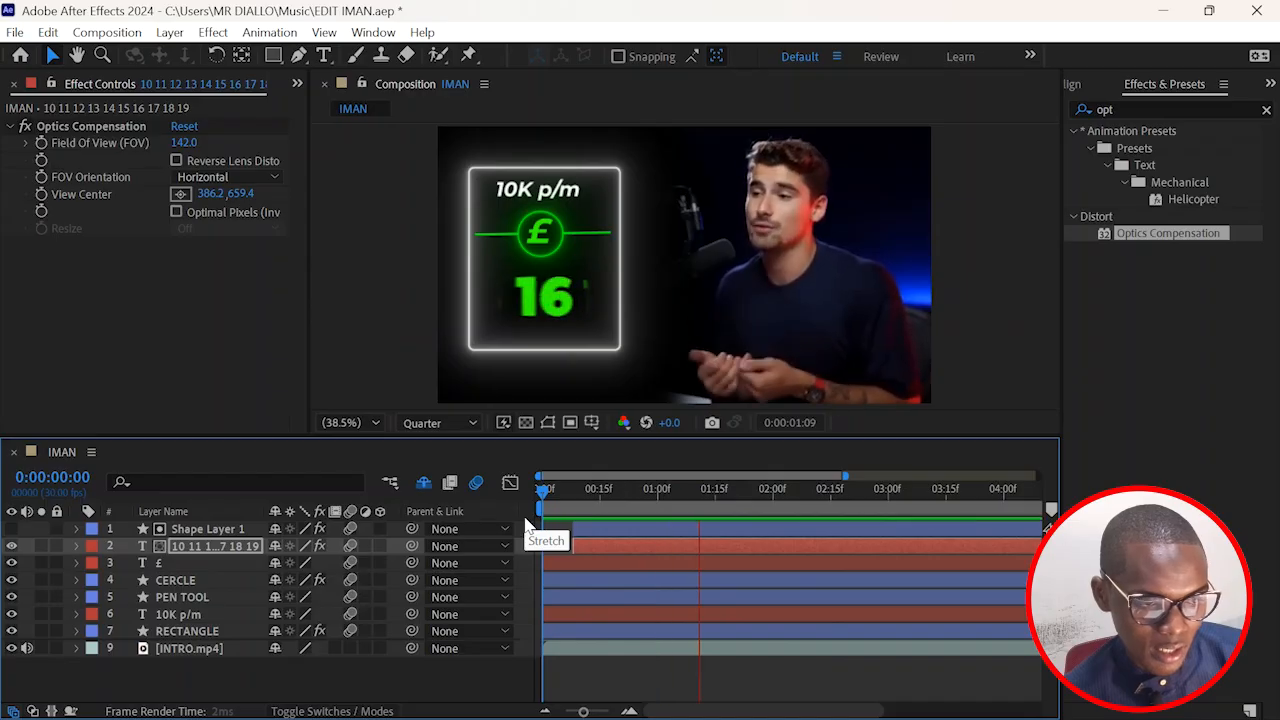
left_click(606, 490)
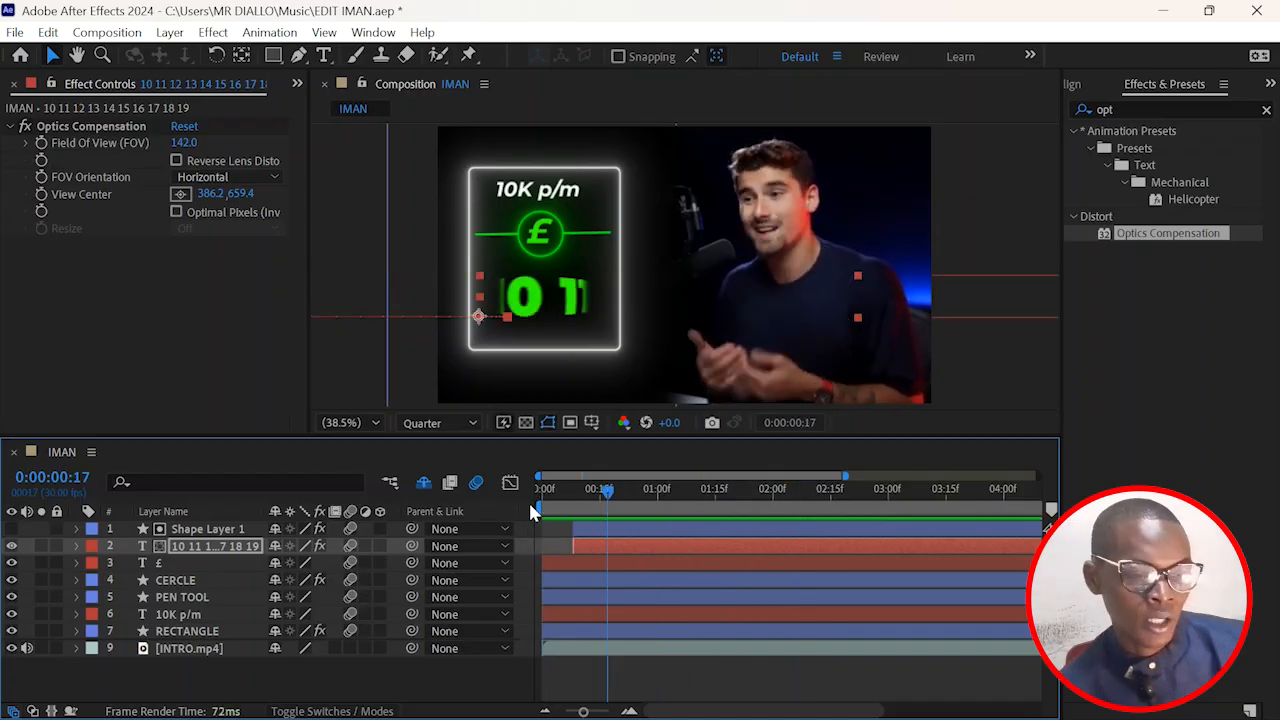
key("Home")
key("space")
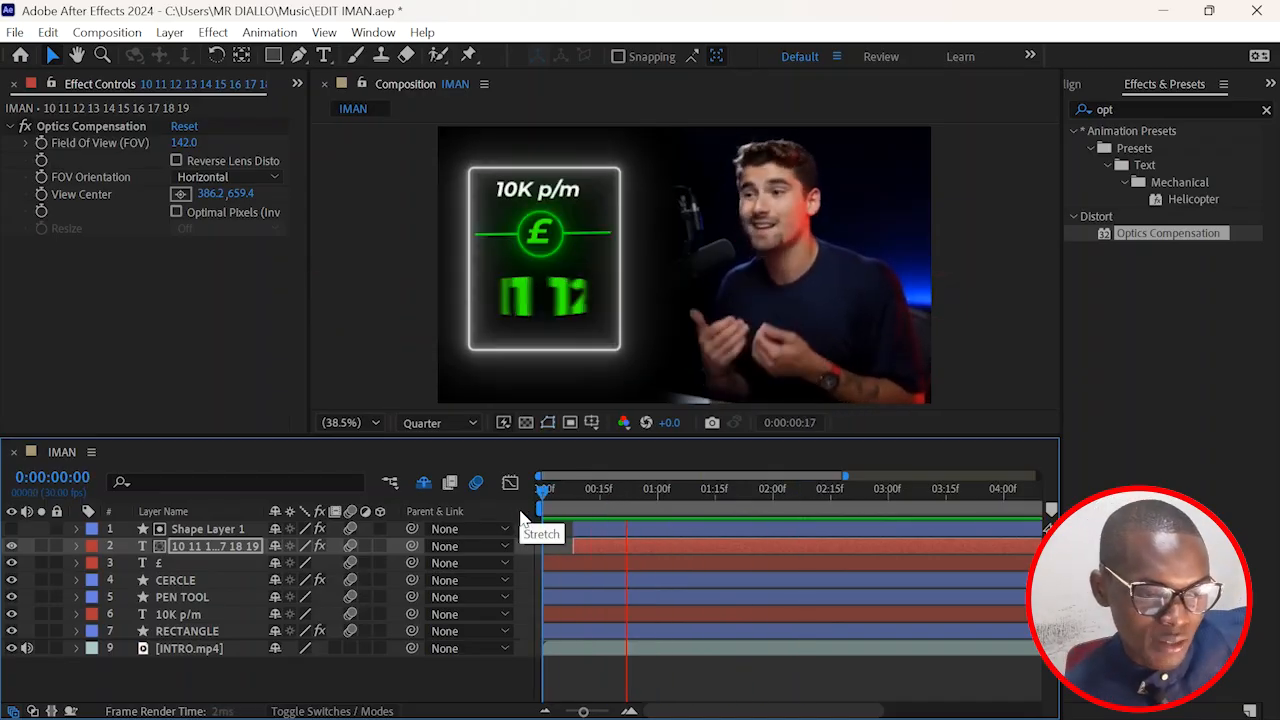
key("space")
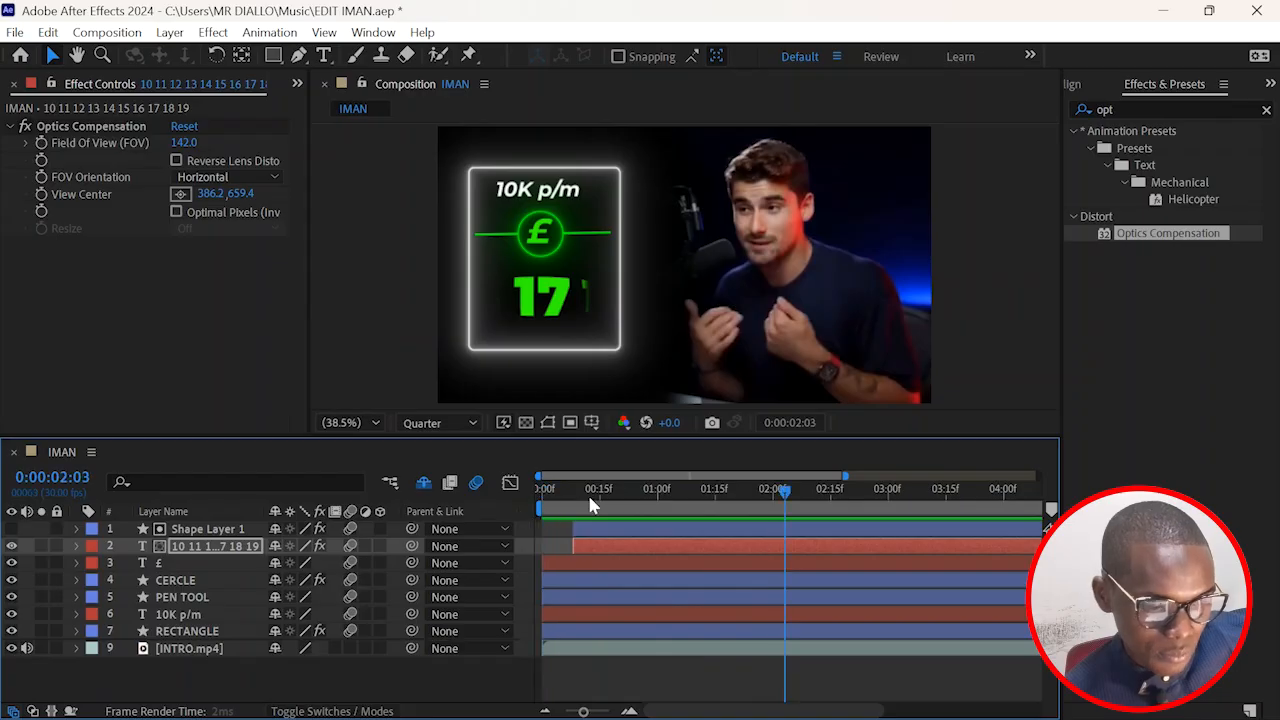
key("Home")
key("space")
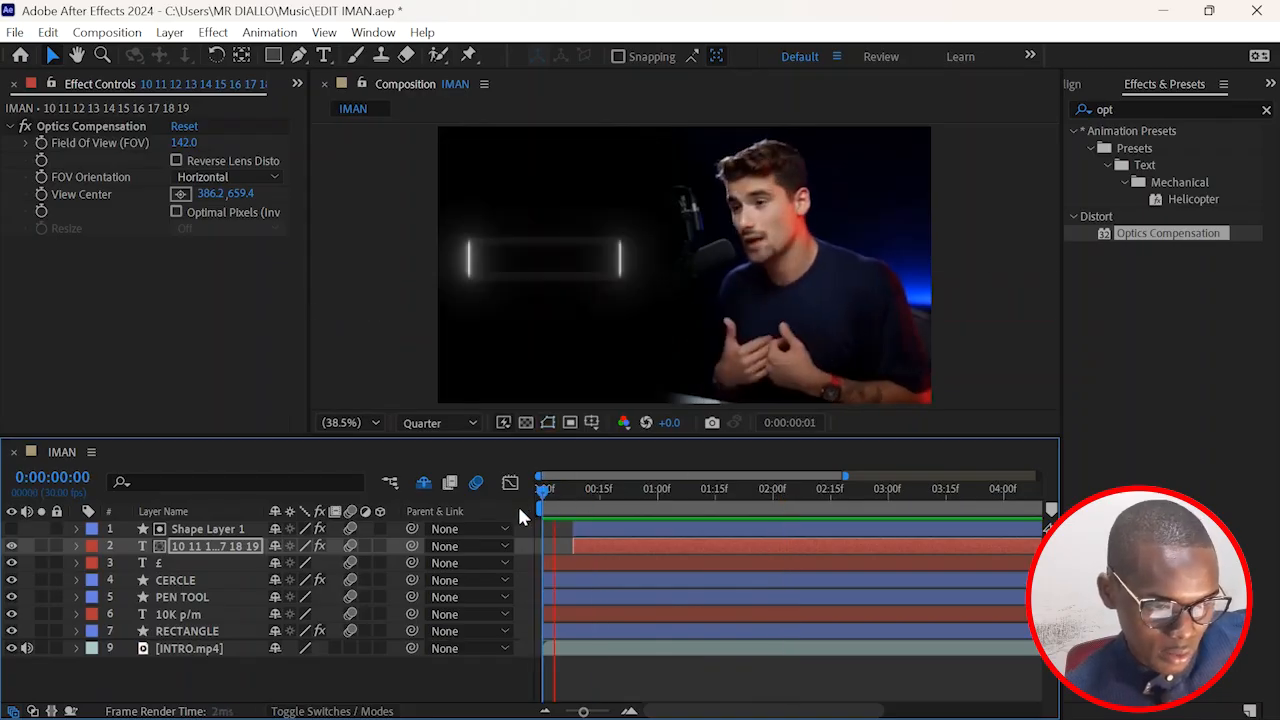
key("space")
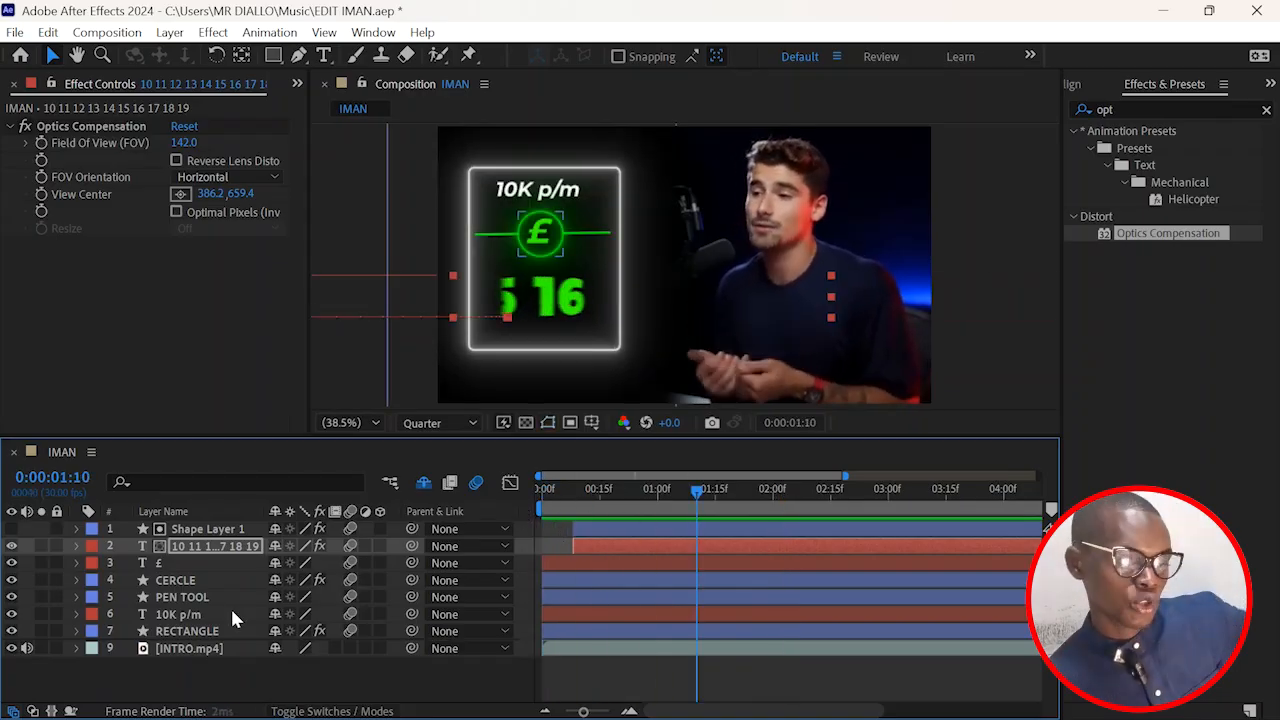
Step: Pre-compose all layers from RECTANGLE up to Shape Layer 1 as "IMAN", moving all attributes into the new composition
left_click(210, 631)
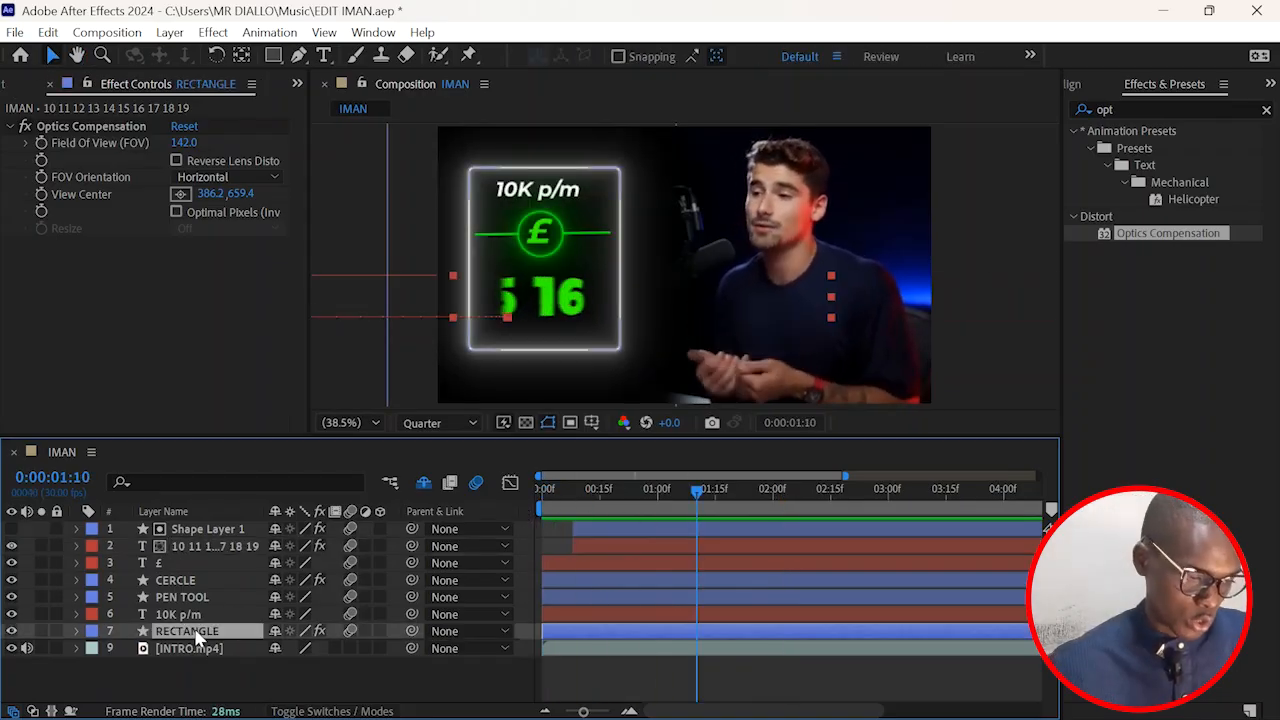
left_click(190, 535, "shift")
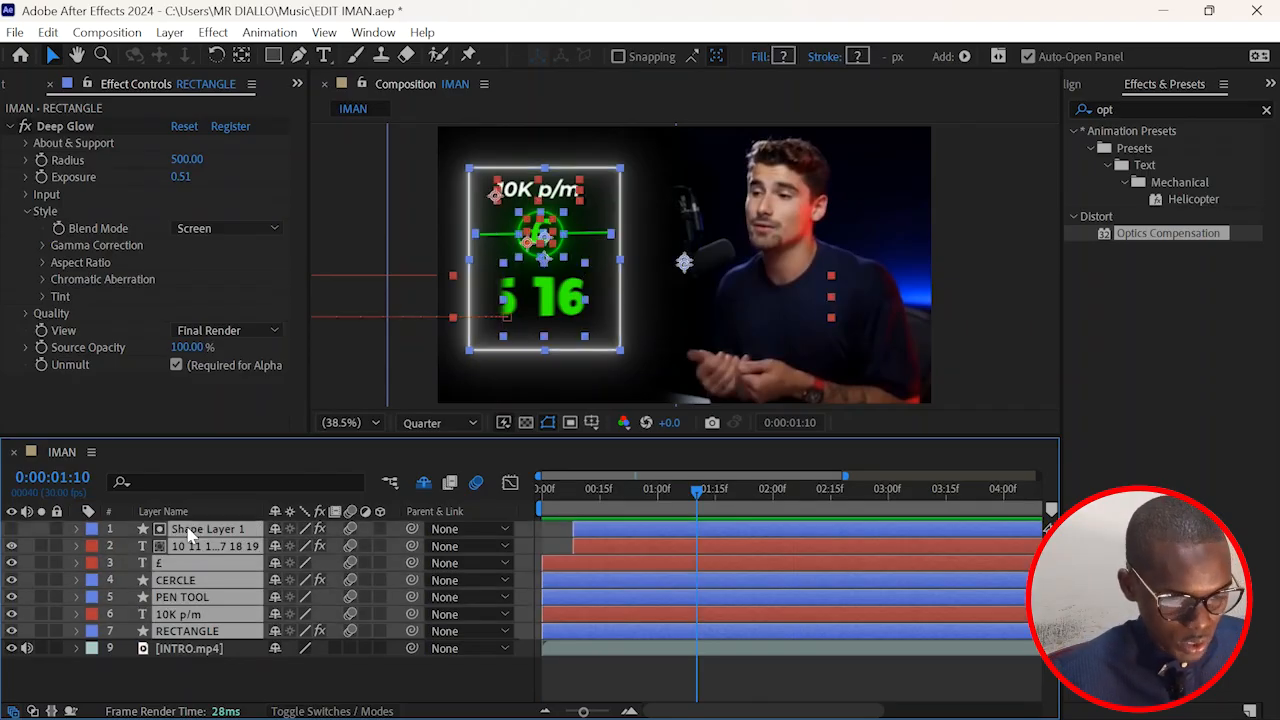
right_click(190, 535)
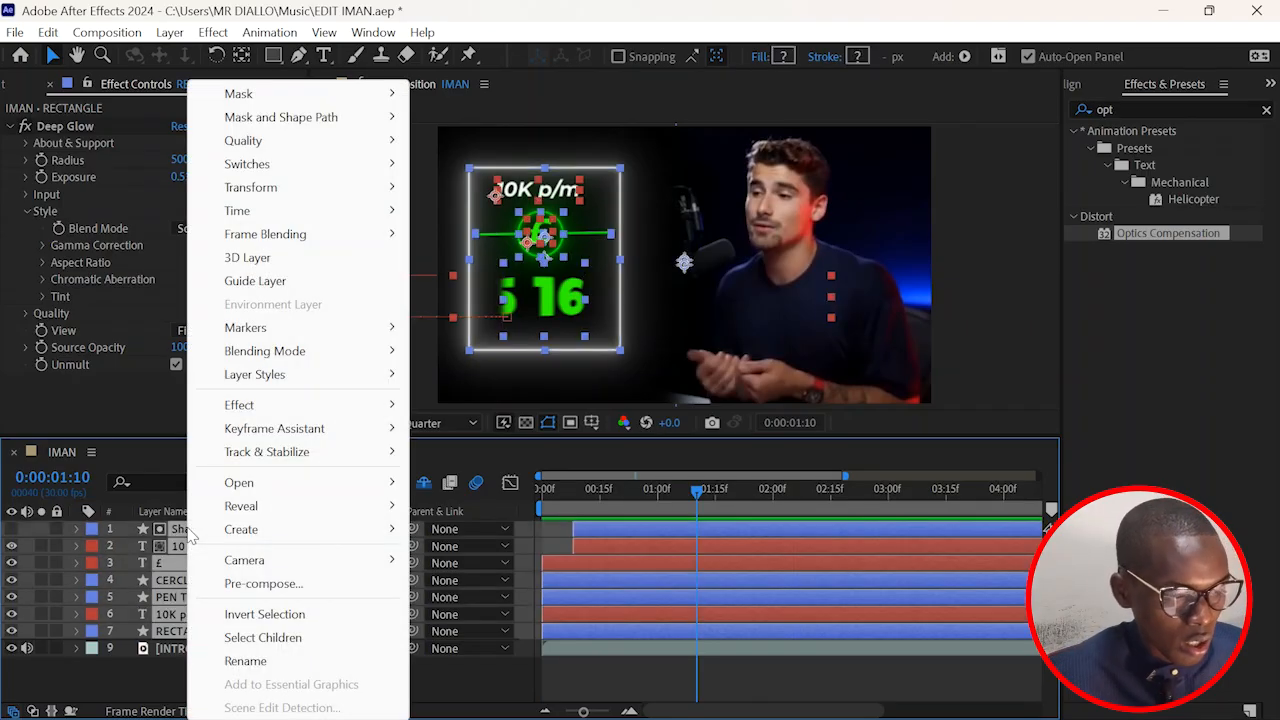
left_click(262, 584)
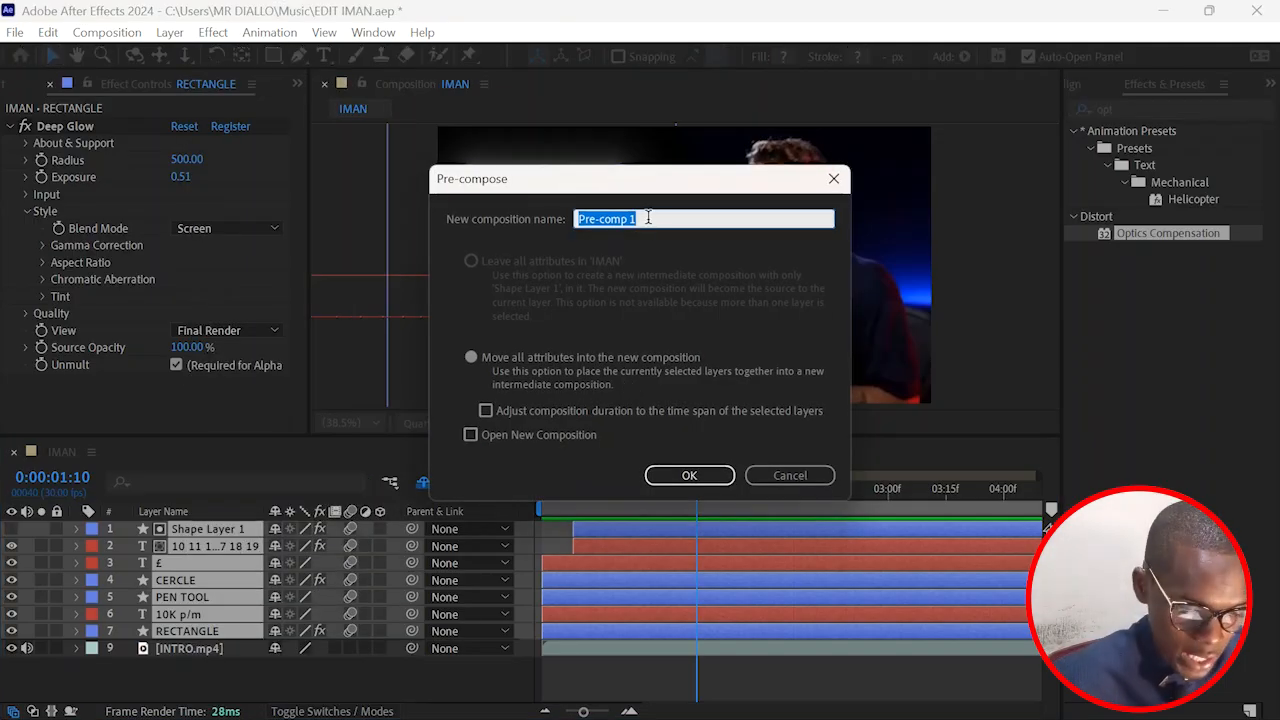
type("IMAN")
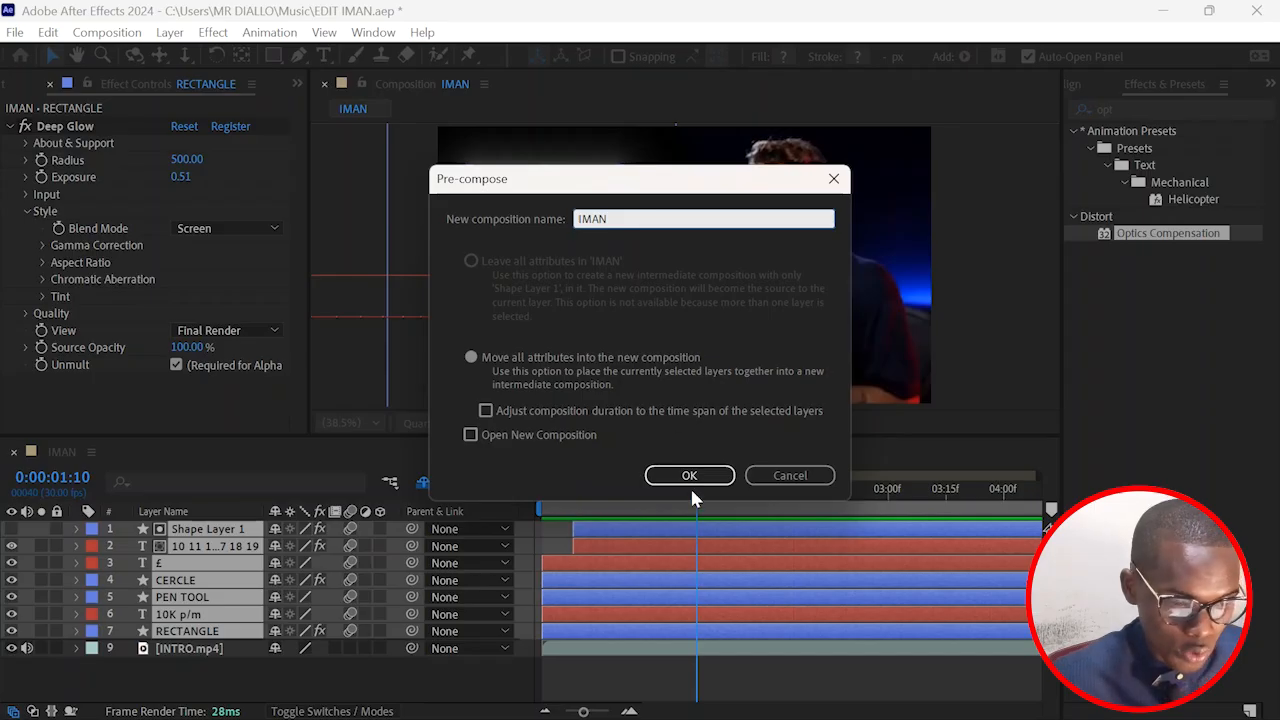
left_click(690, 476)
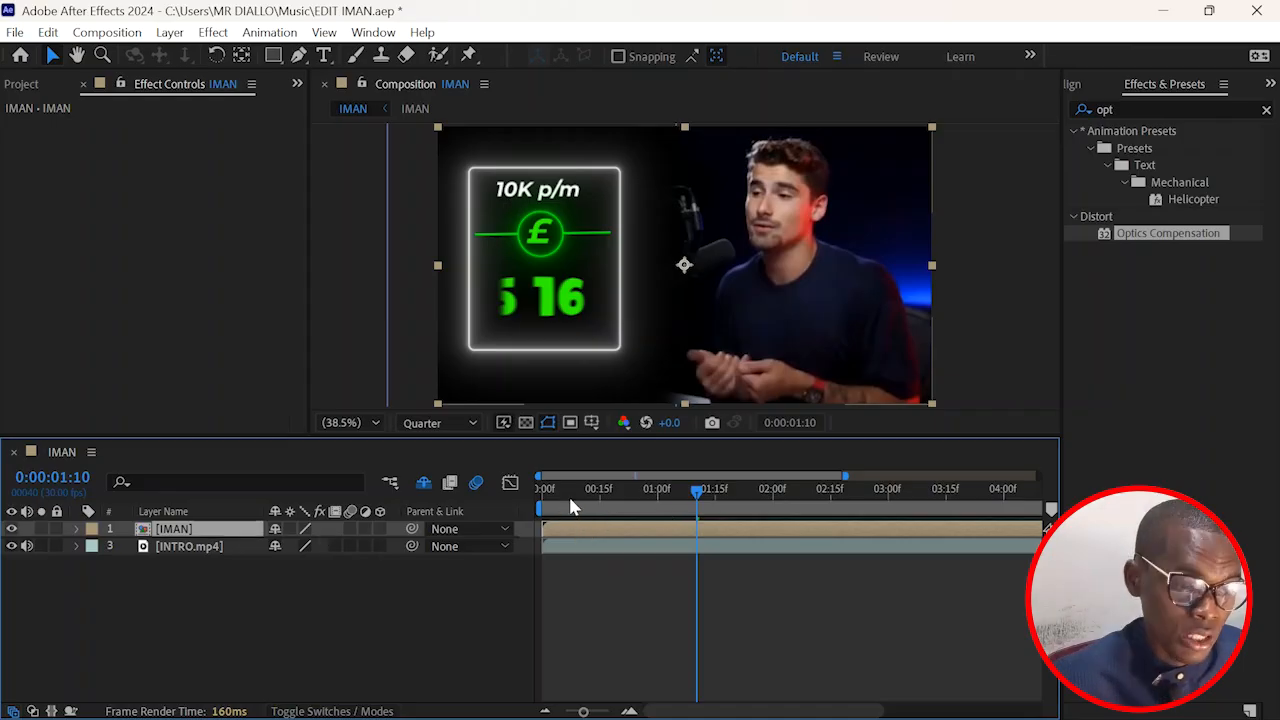
Step: Go to 0:00:00:19, where the full rectangle graphic shows, and make the IMAN pre-comp a 3D layer
left_click_drag(566, 490, 533, 513)
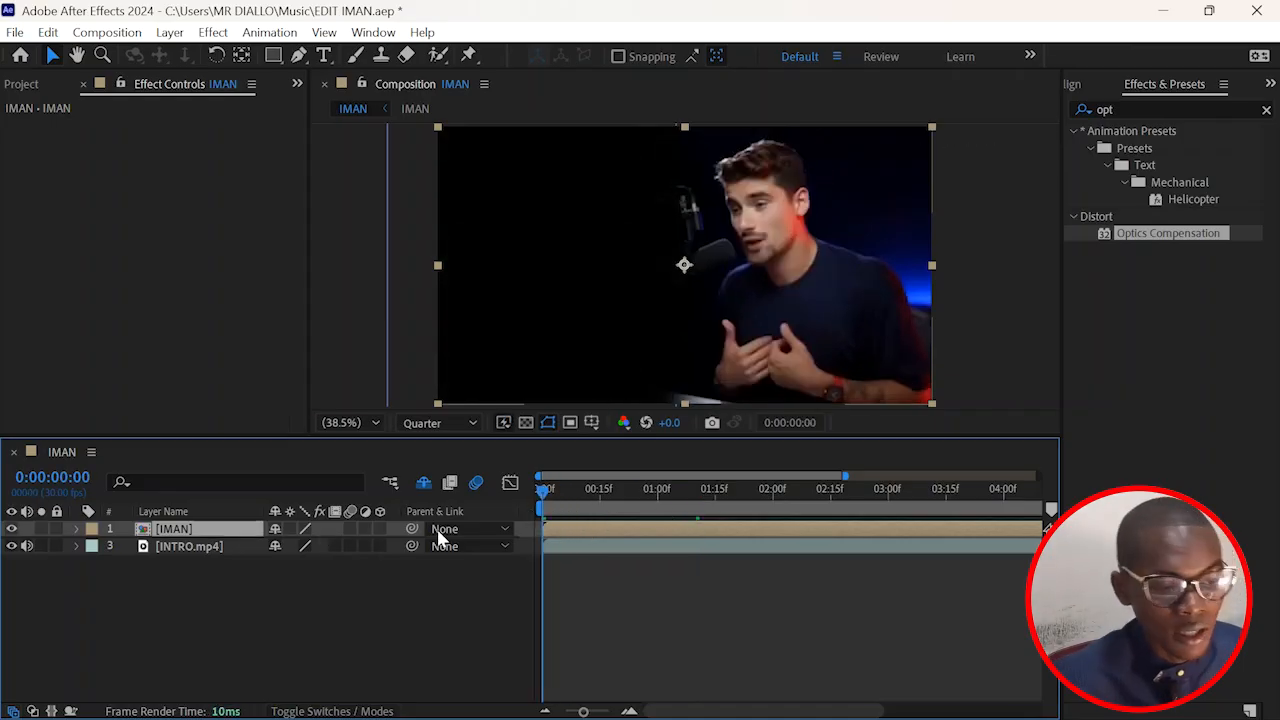
left_click(670, 590)
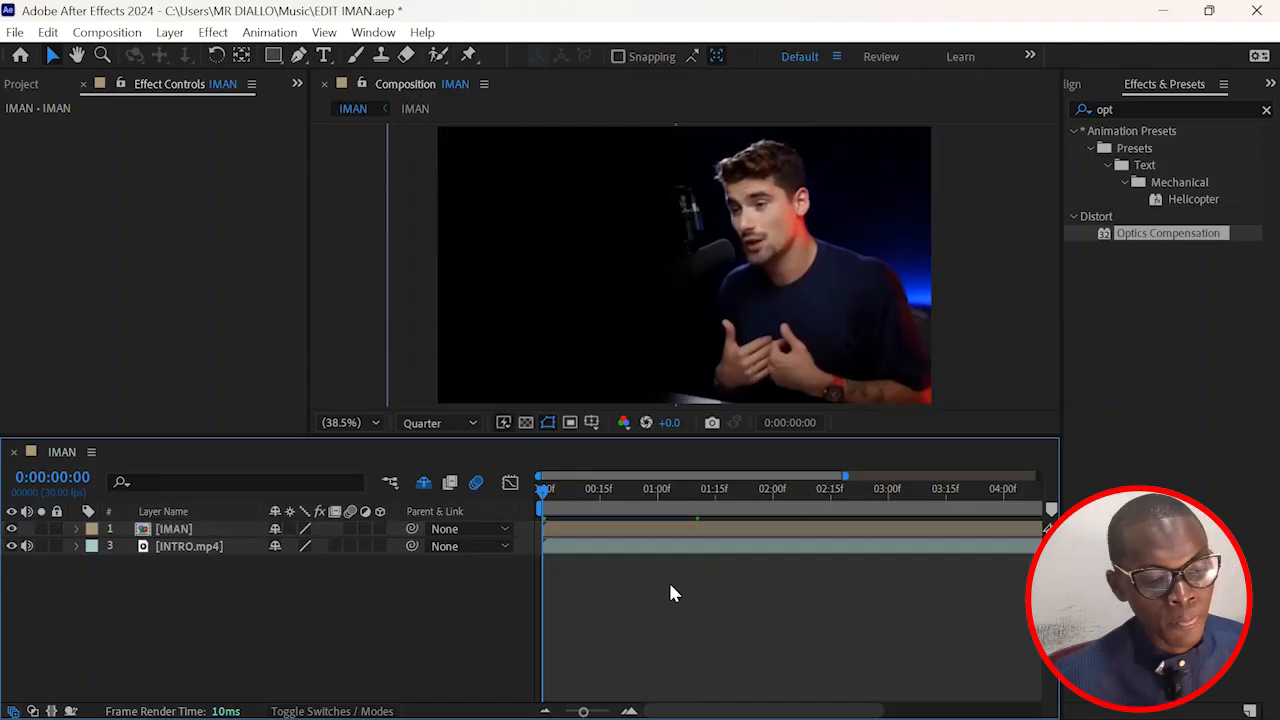
left_click(580, 538)
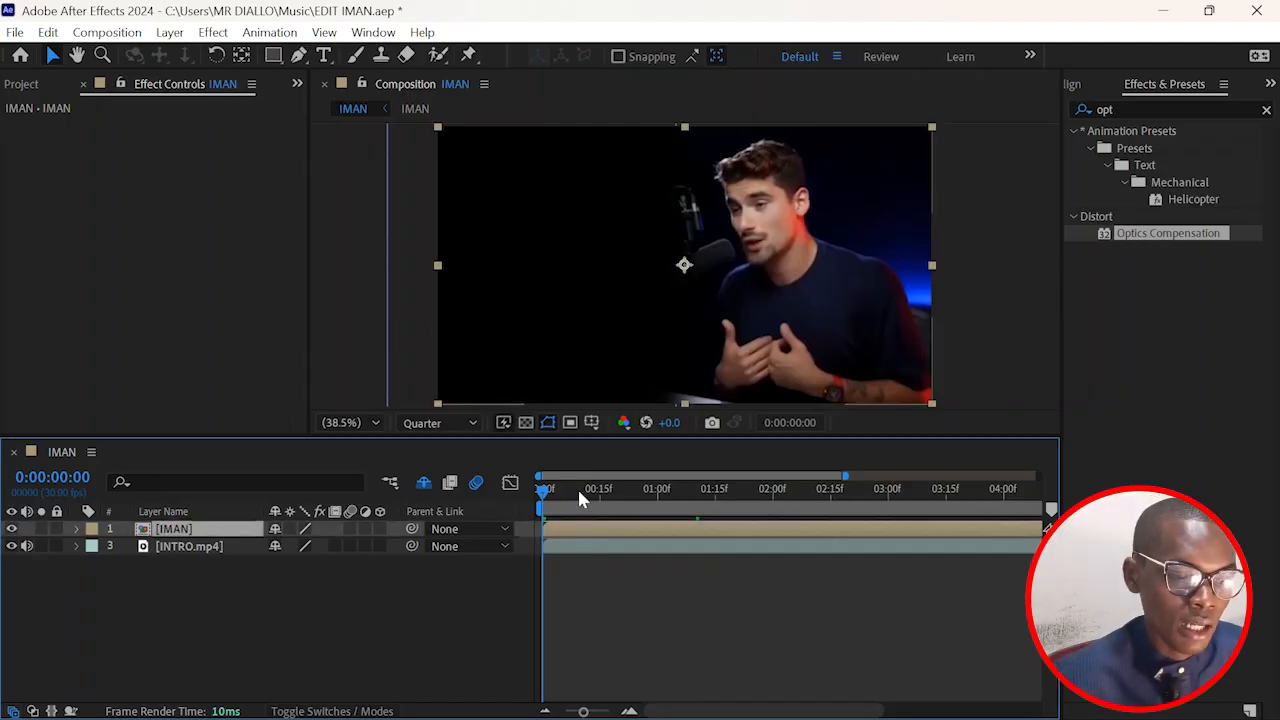
left_click_drag(577, 487, 615, 510)
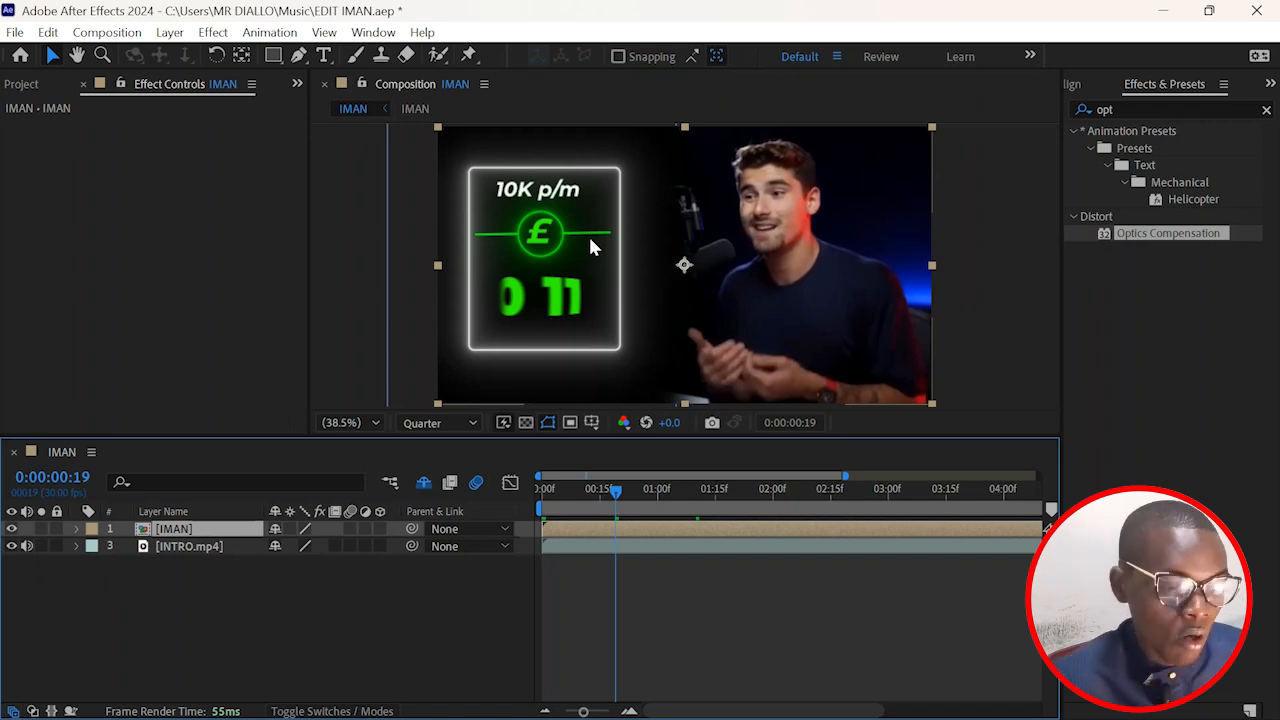
left_click(380, 530)
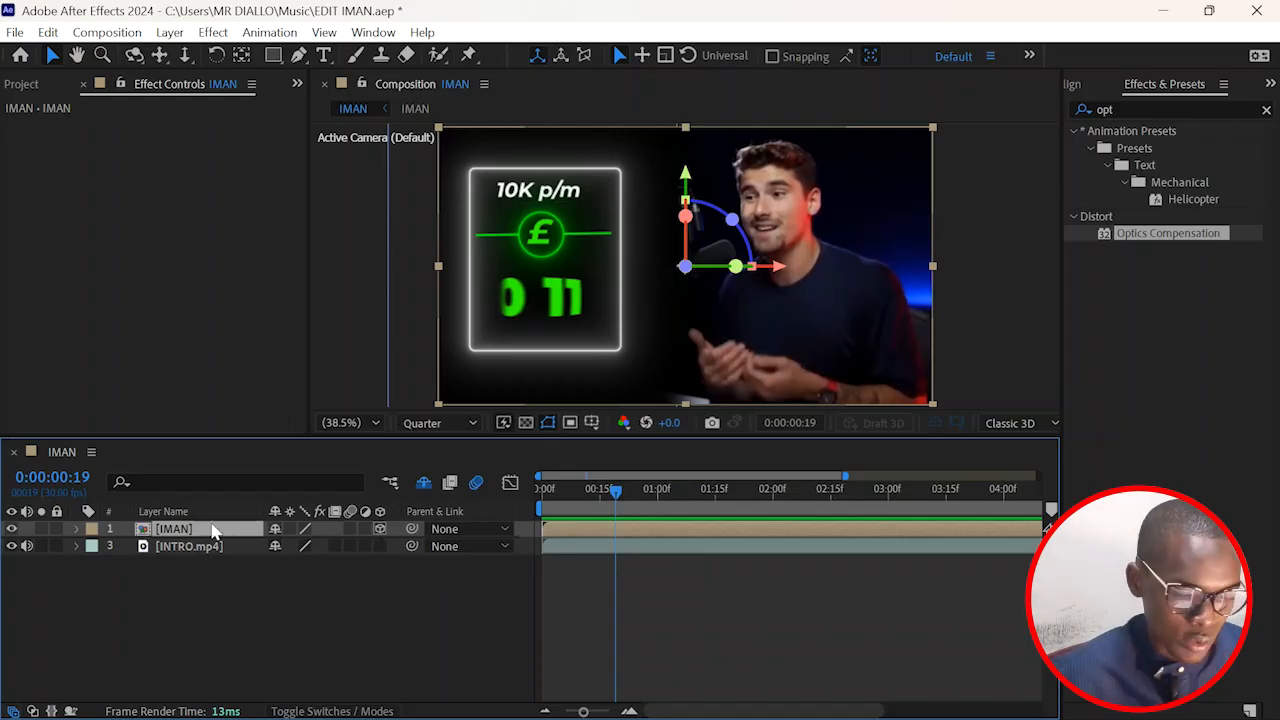
Step: Show the IMAN layer's rotation properties, set its Y Rotation to -21°, and preview the tilted graphic from the beginning
key("r")
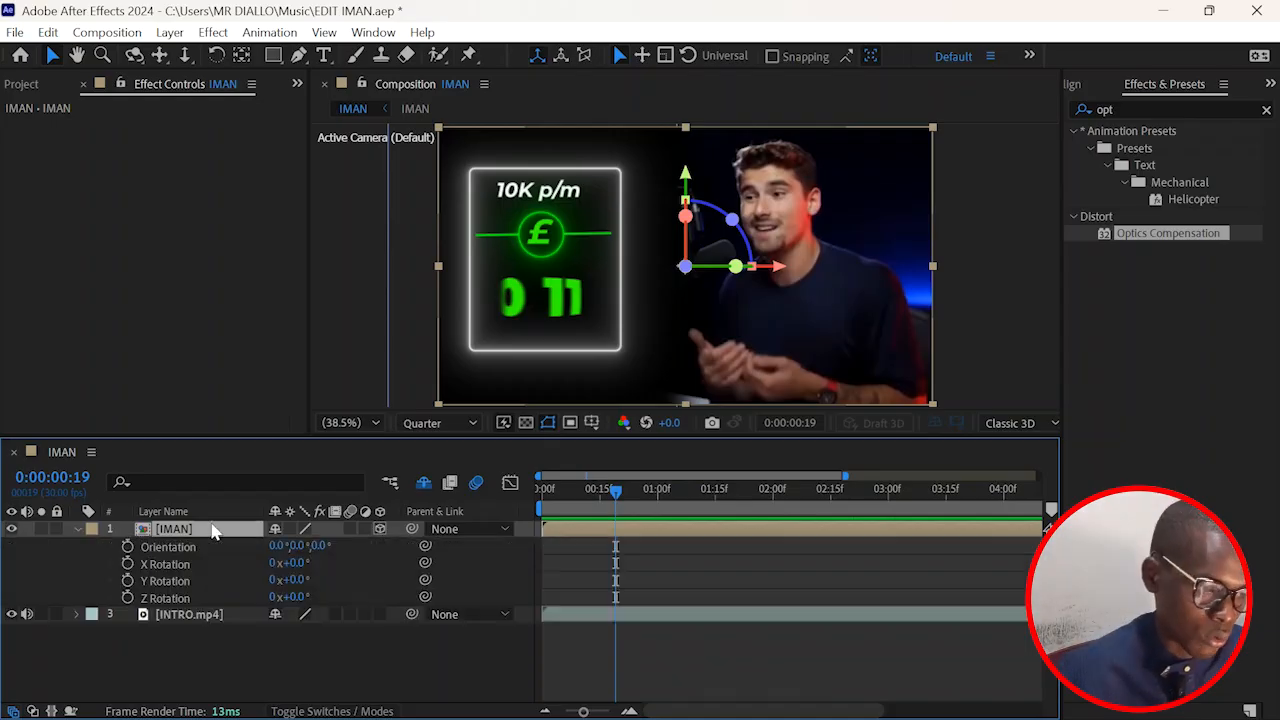
left_click(186, 586)
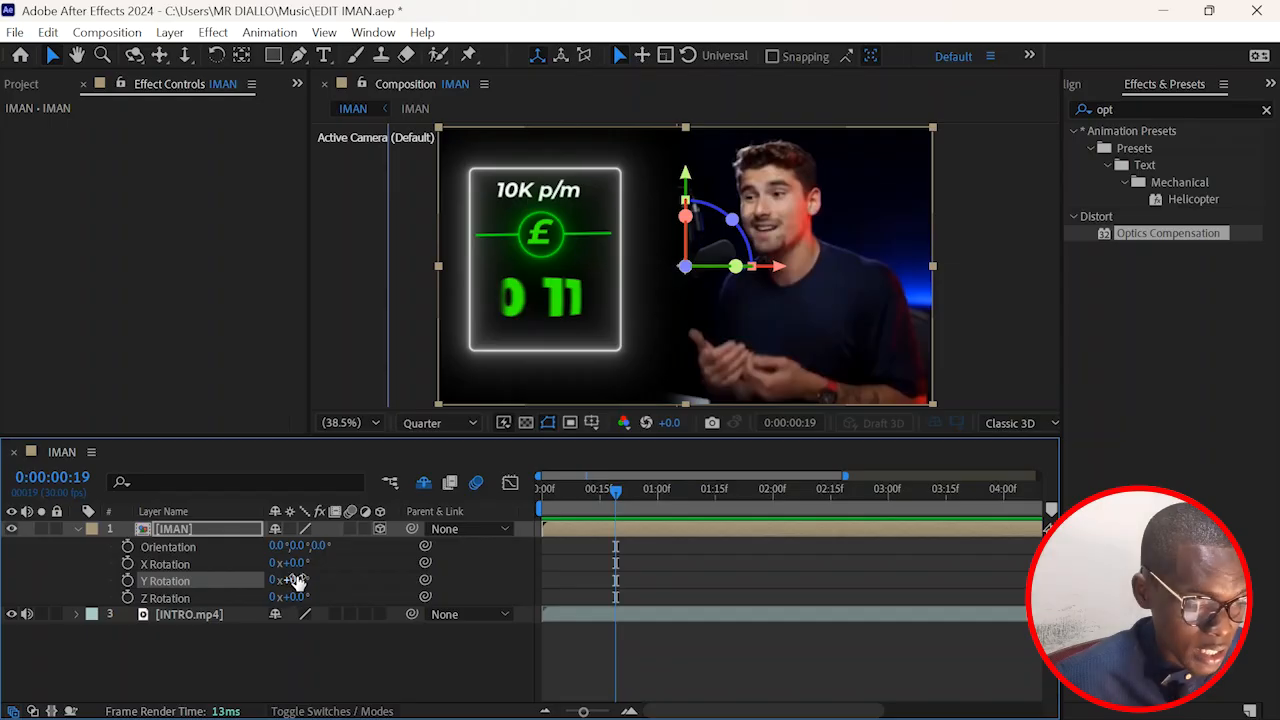
left_click_drag(298, 579, 288, 590)
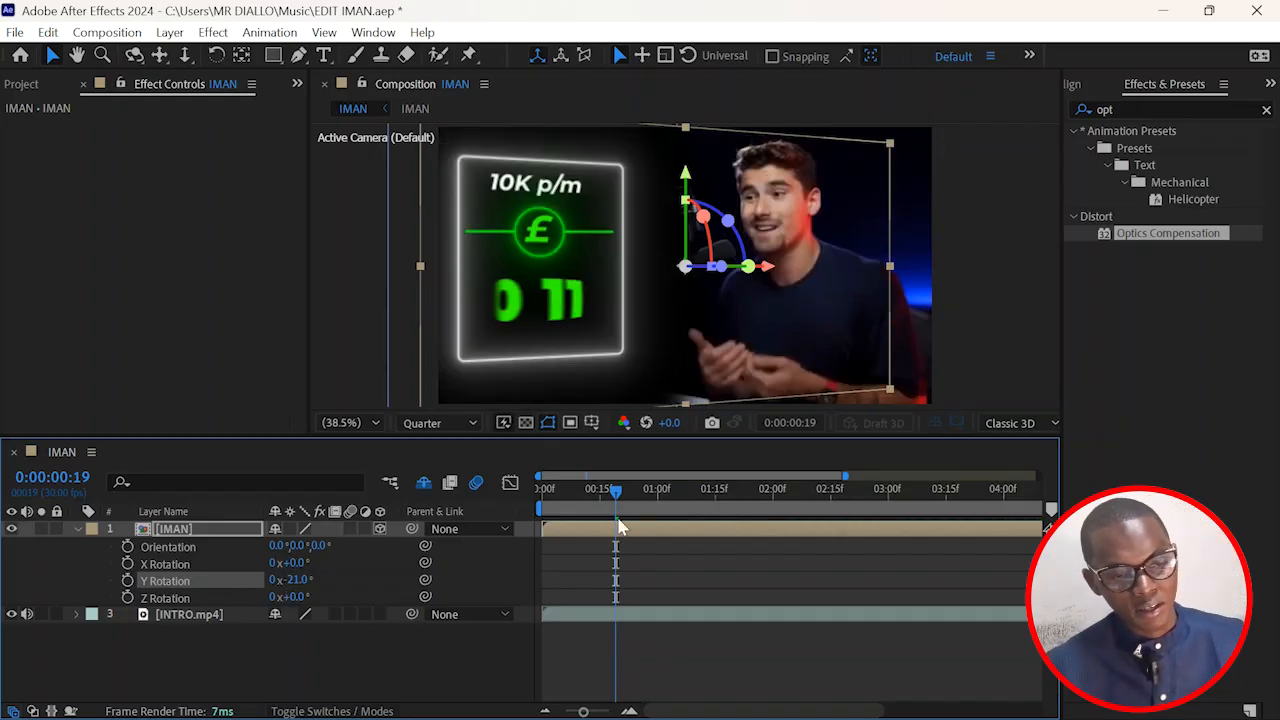
left_click_drag(580, 503, 509, 514)
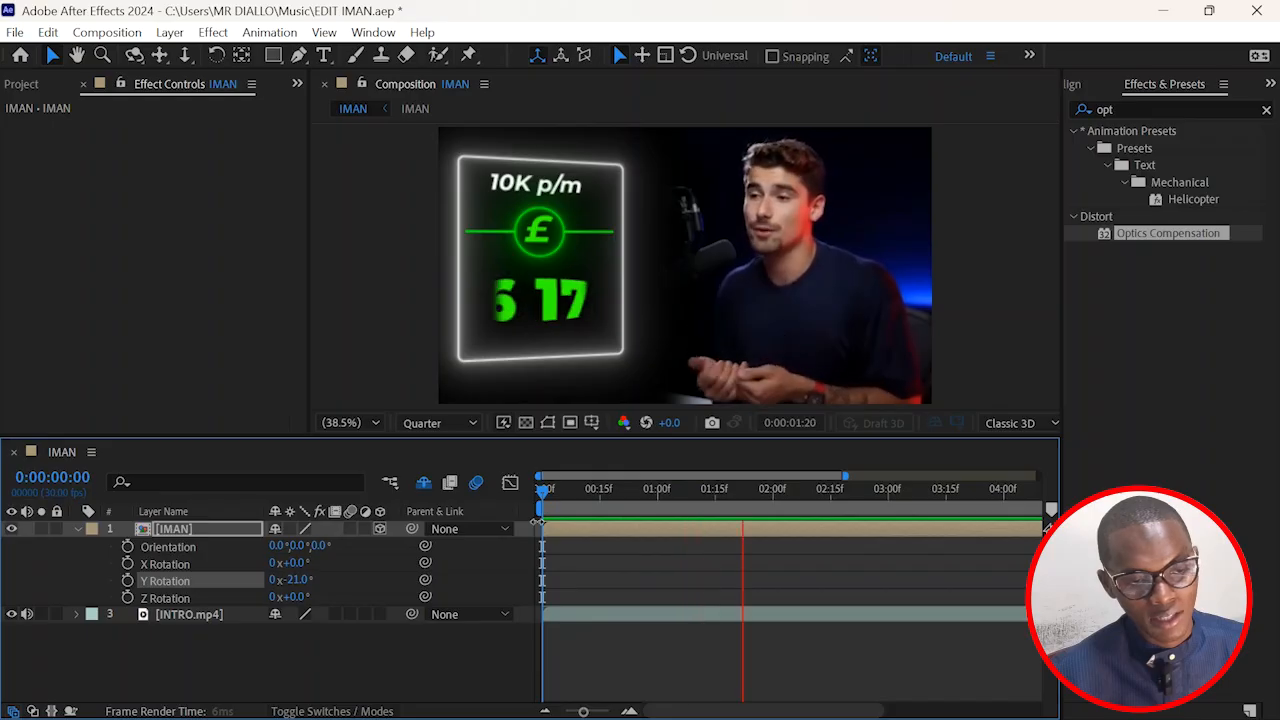
key("space")
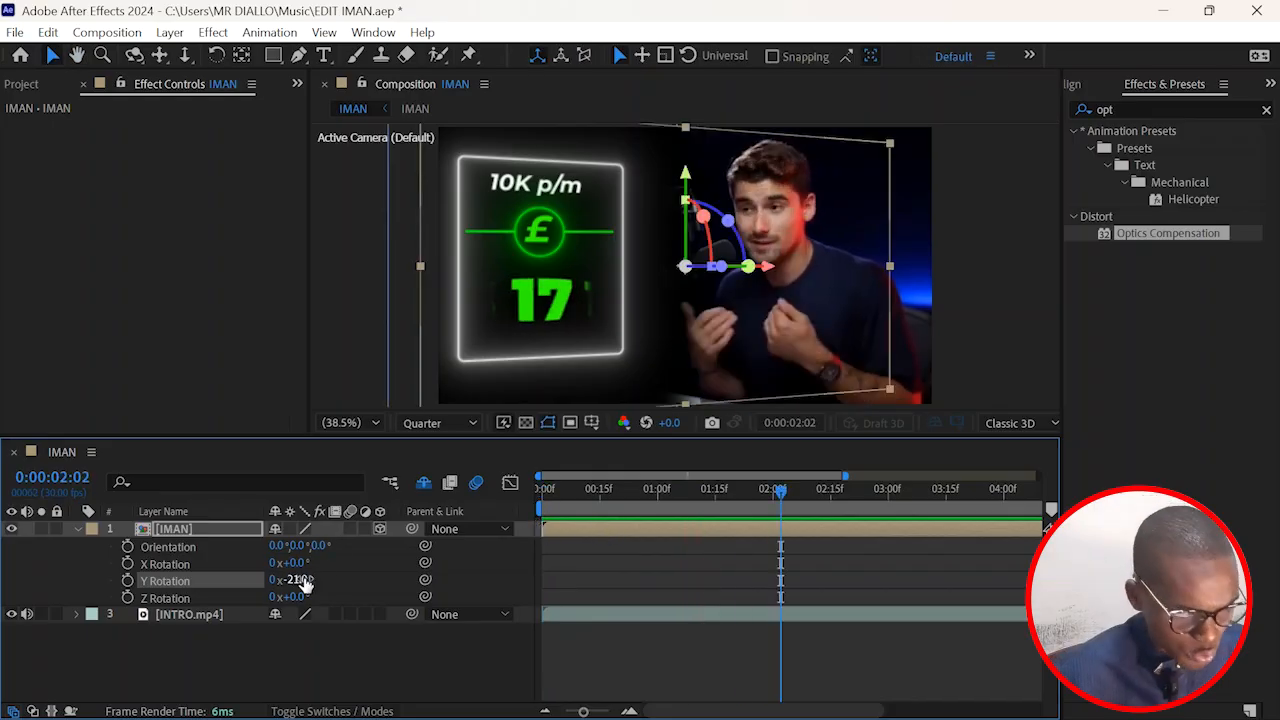
Step: Set the IMAN layer's Y Rotation to -16° and replay the composition from the beginning to check the tilt
left_click_drag(296, 583, 307, 590)
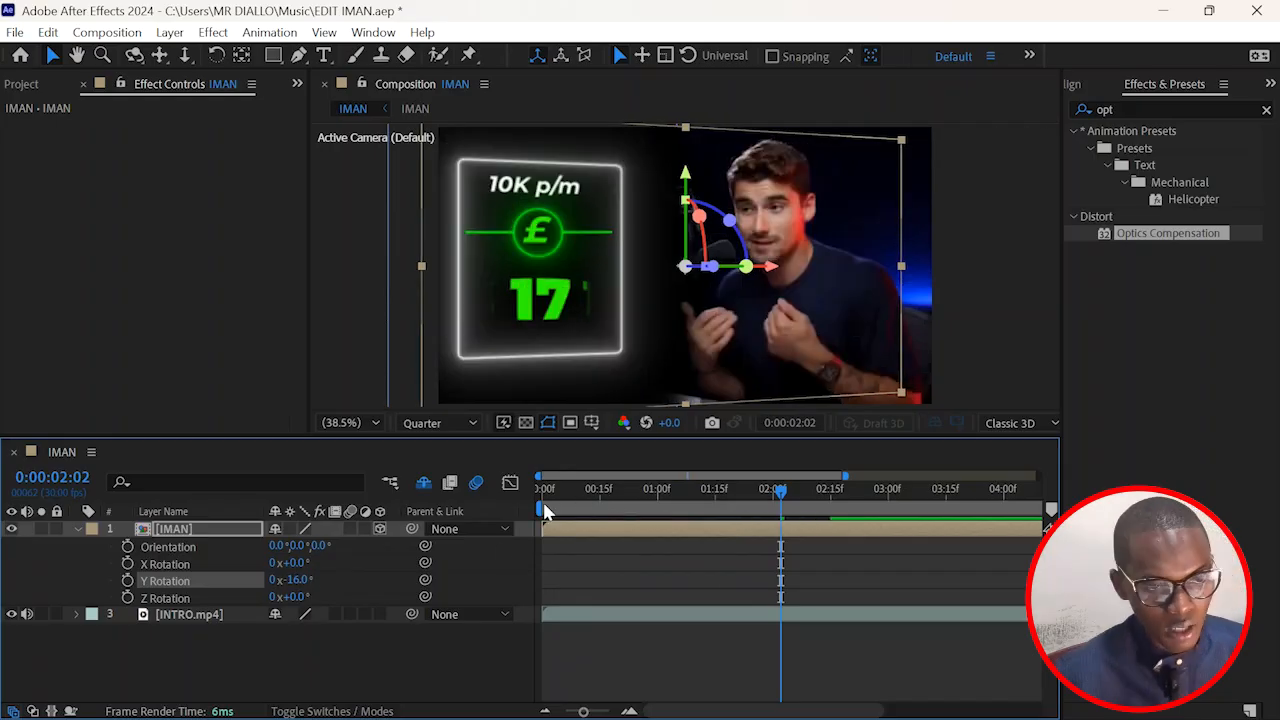
left_click_drag(543, 499, 526, 506)
key("space")
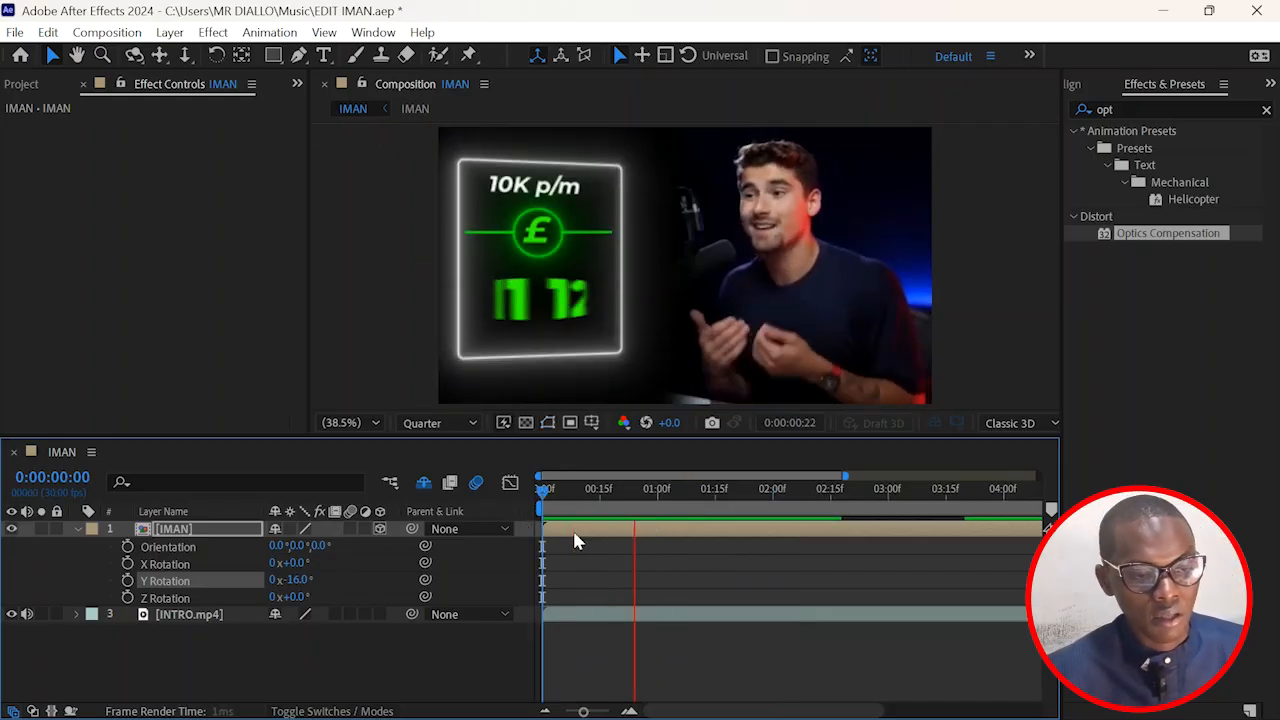
key("space")
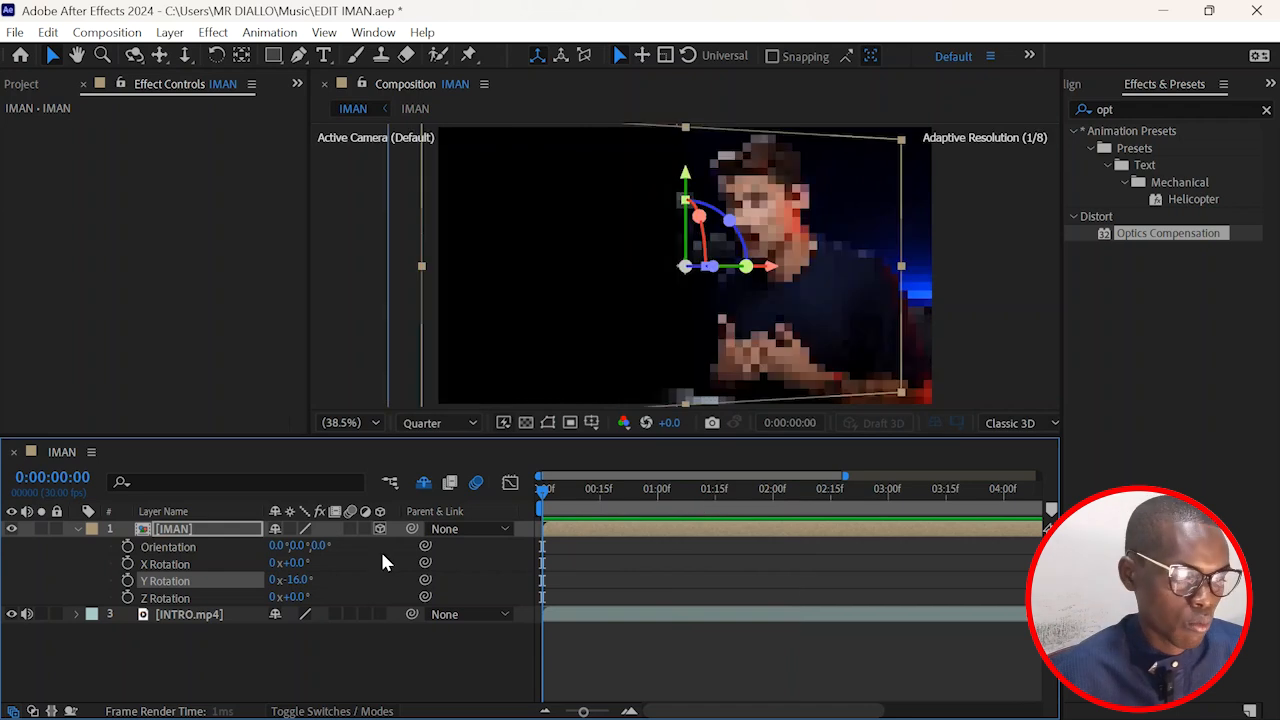
key("space")
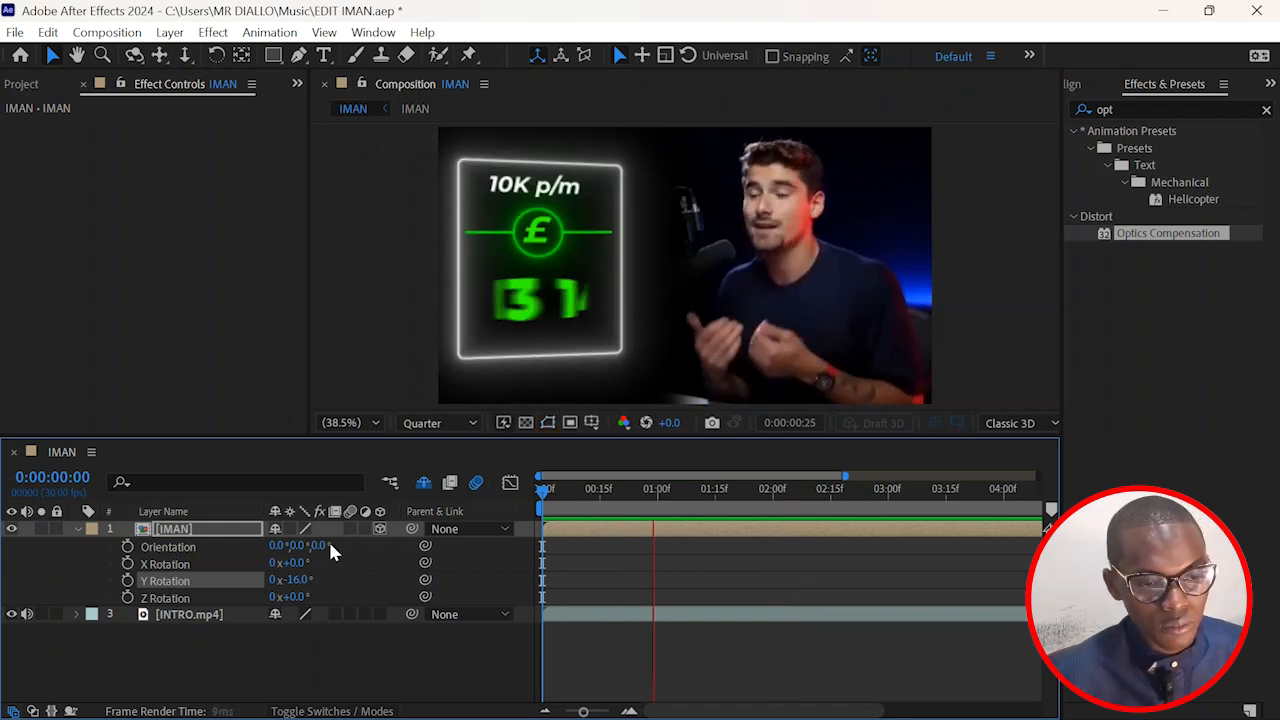
key("space")
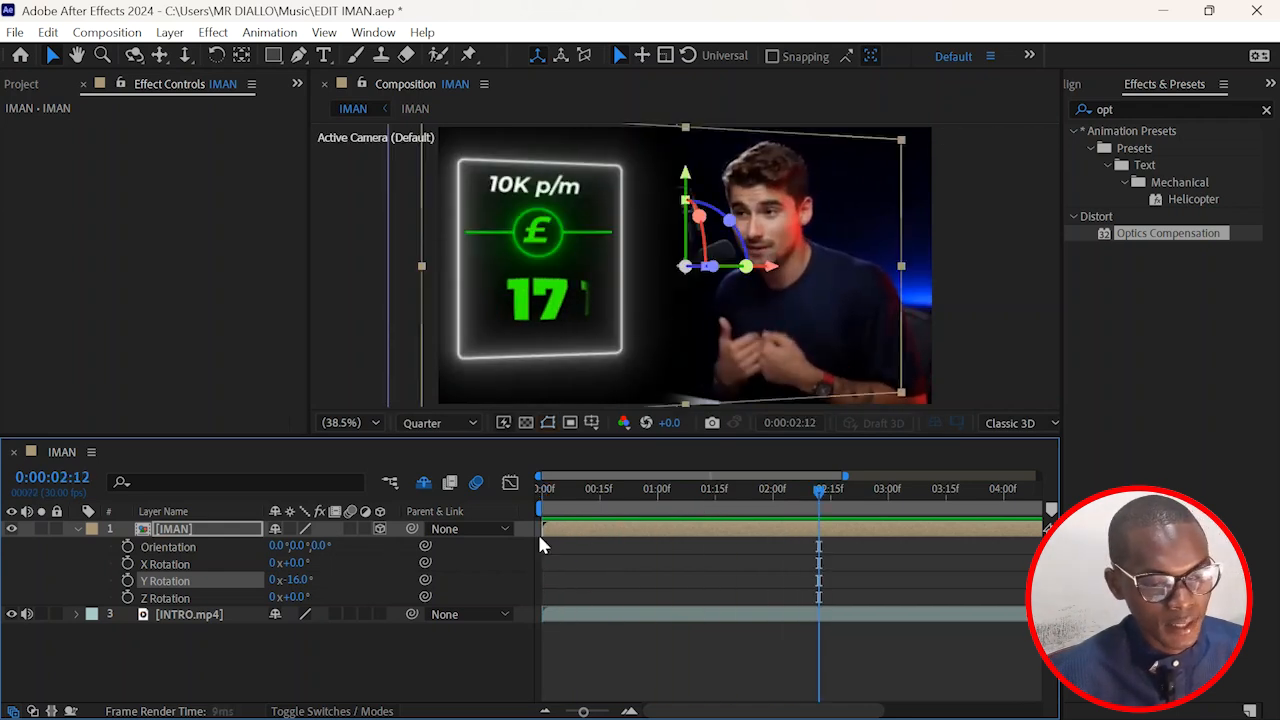